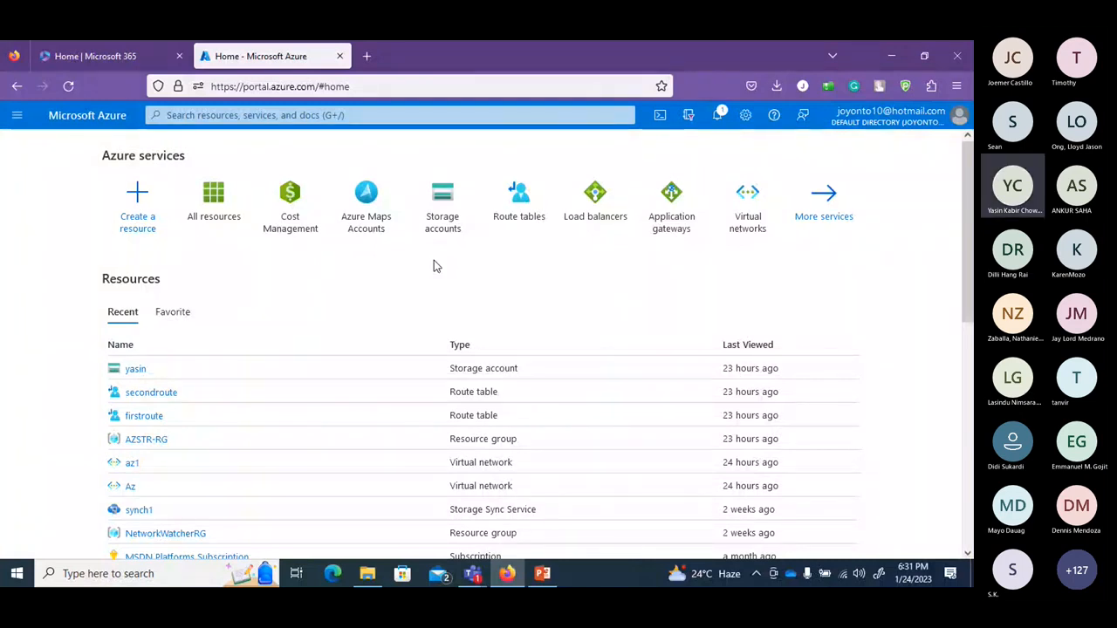
# Search the portal for 'virtu' and open the Virtual machines service.
pyautogui.click(242, 116)
pyautogui.write('virtu')
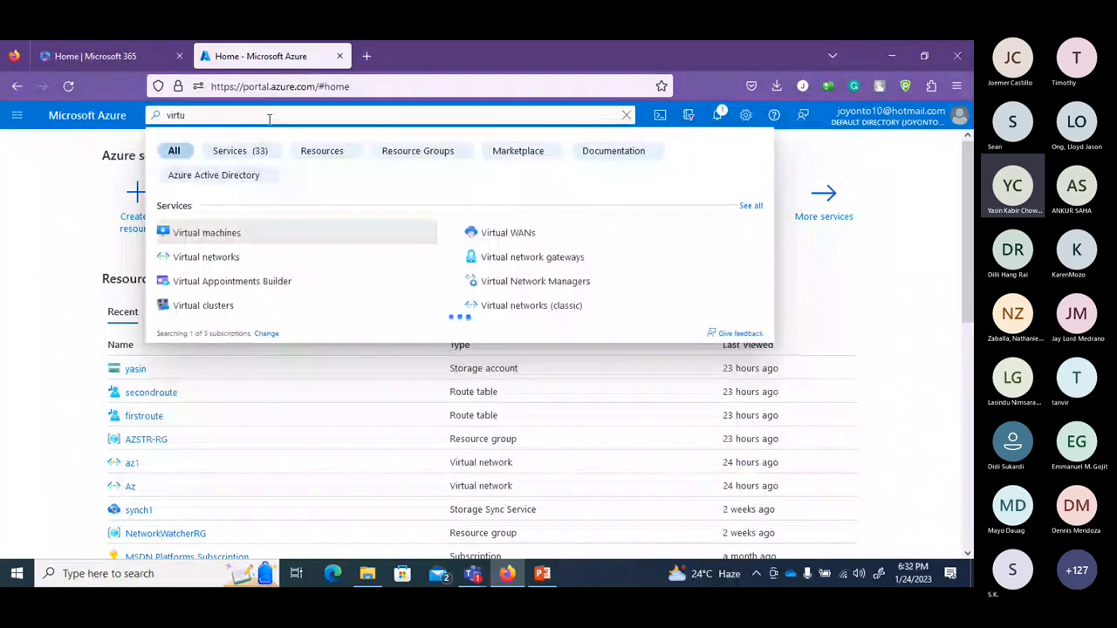
pyautogui.click(232, 233)
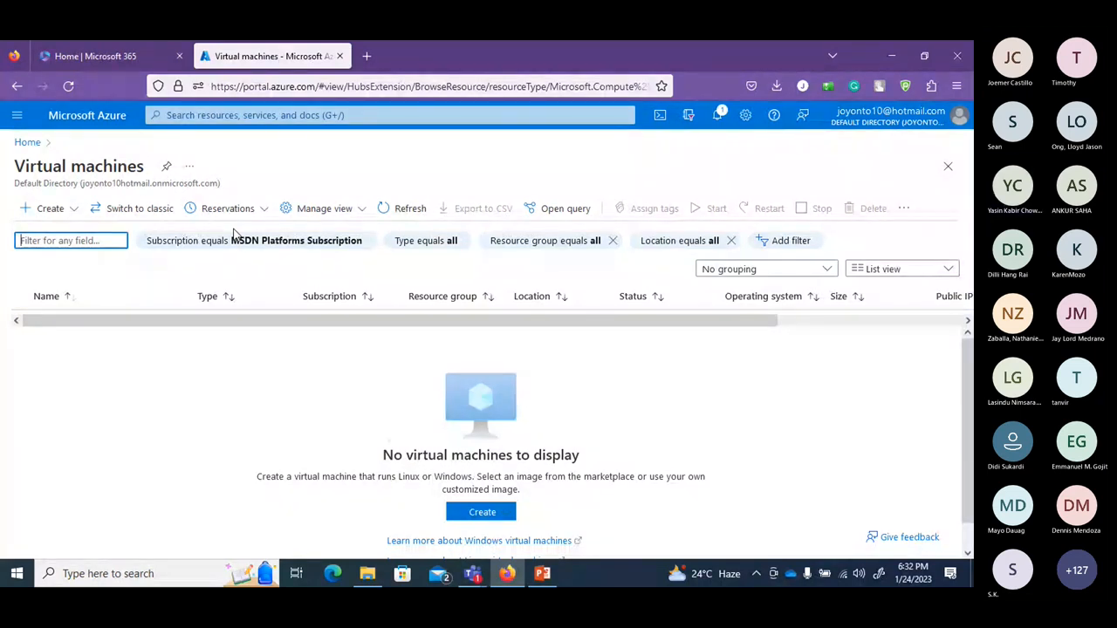
# Start a new Azure virtual machine from the Create menu.
pyautogui.click(53, 213)
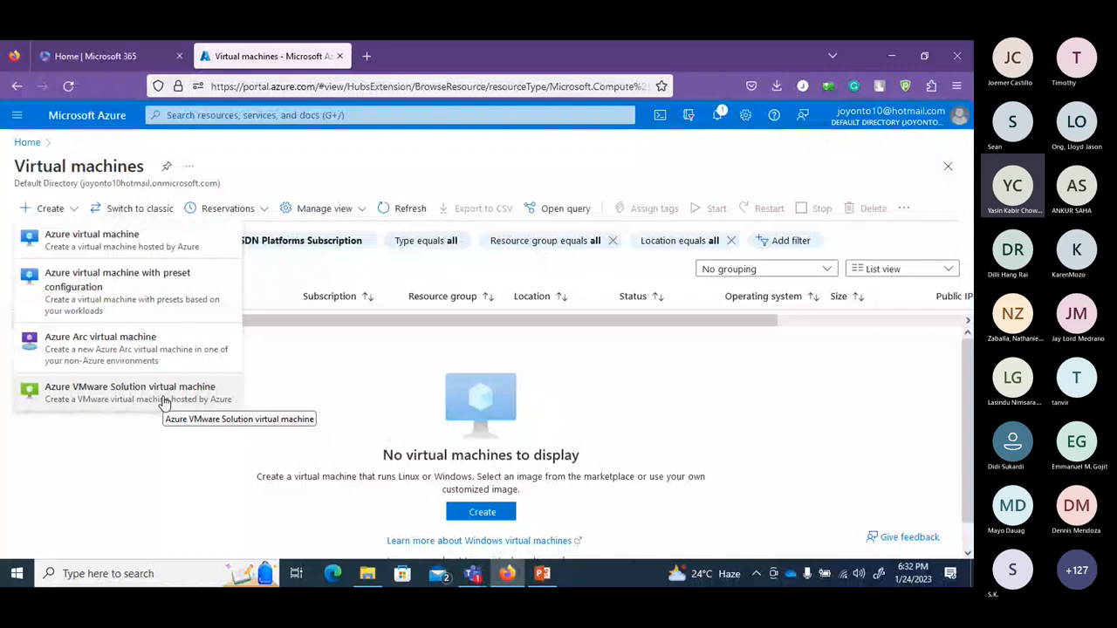
pyautogui.click(131, 251)
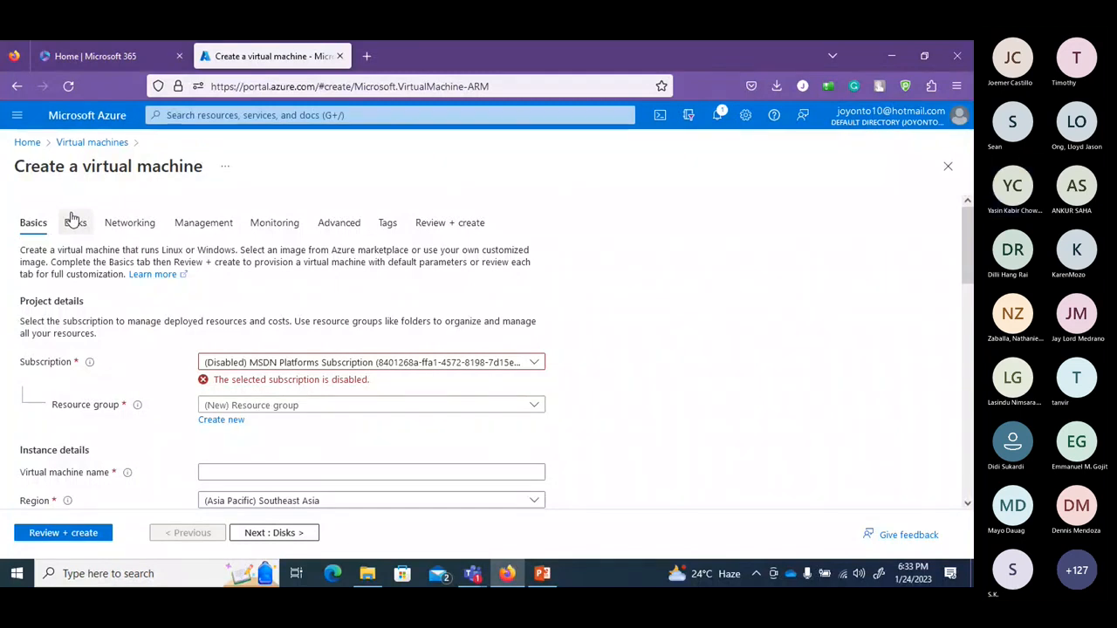
# Choose the MSDN Platforms subscription and resource group AZSTR-RG, and name the VM class9.
pyautogui.click(534, 362)
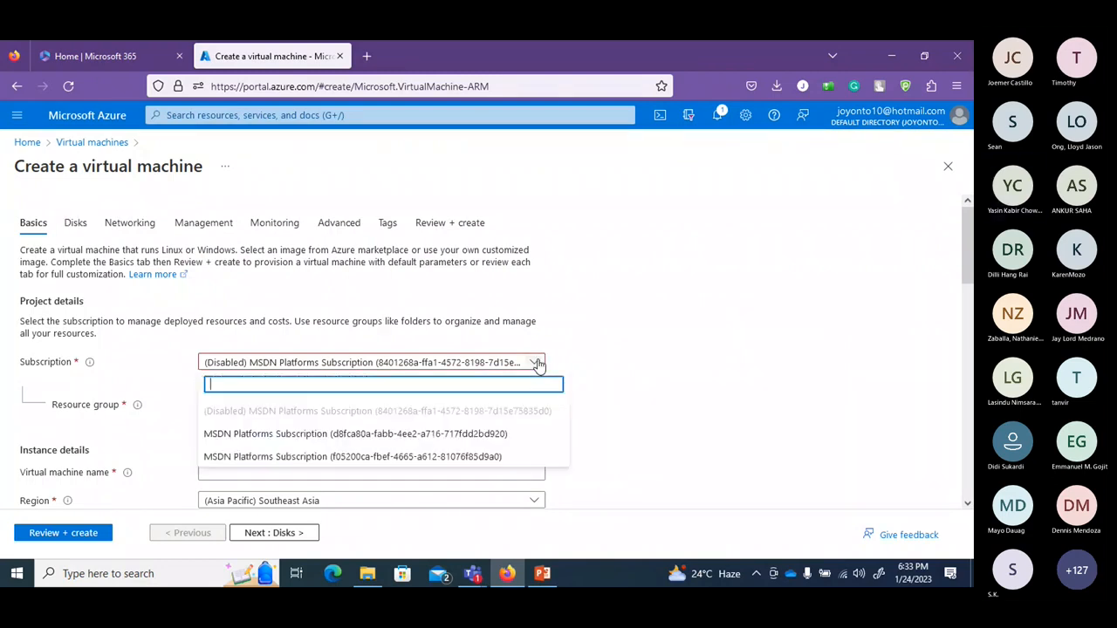
pyautogui.click(473, 434)
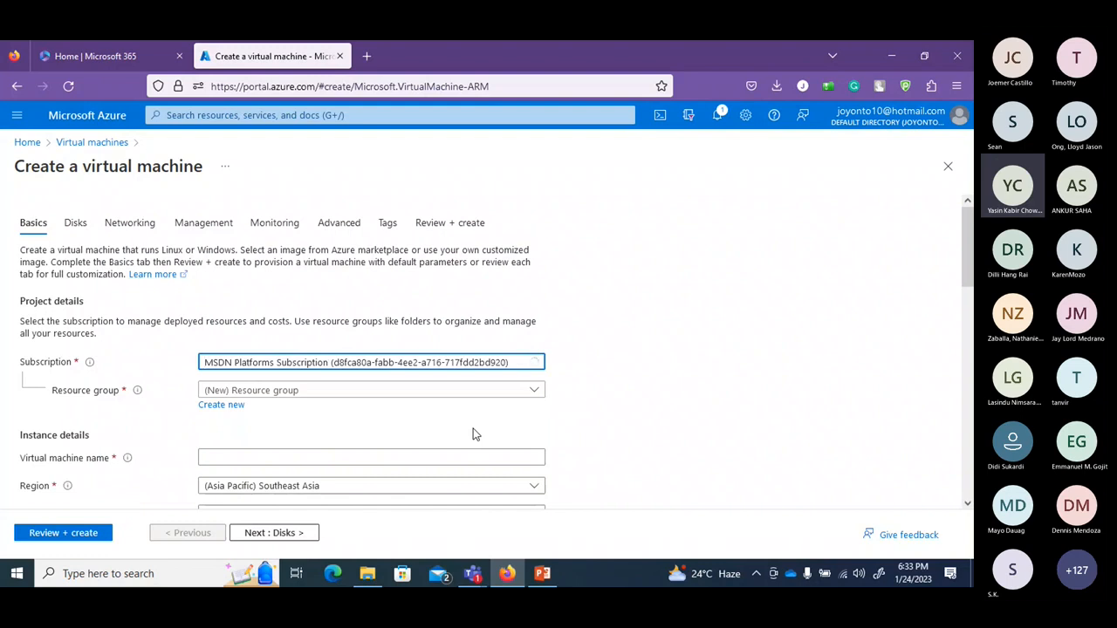
pyautogui.click(277, 391)
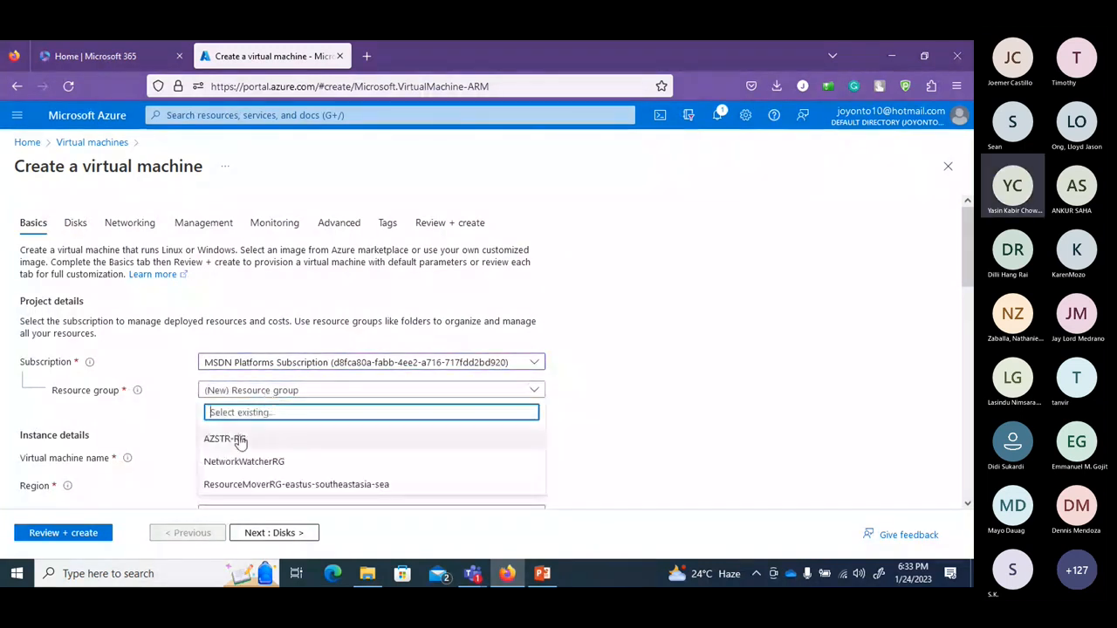
pyautogui.click(228, 439)
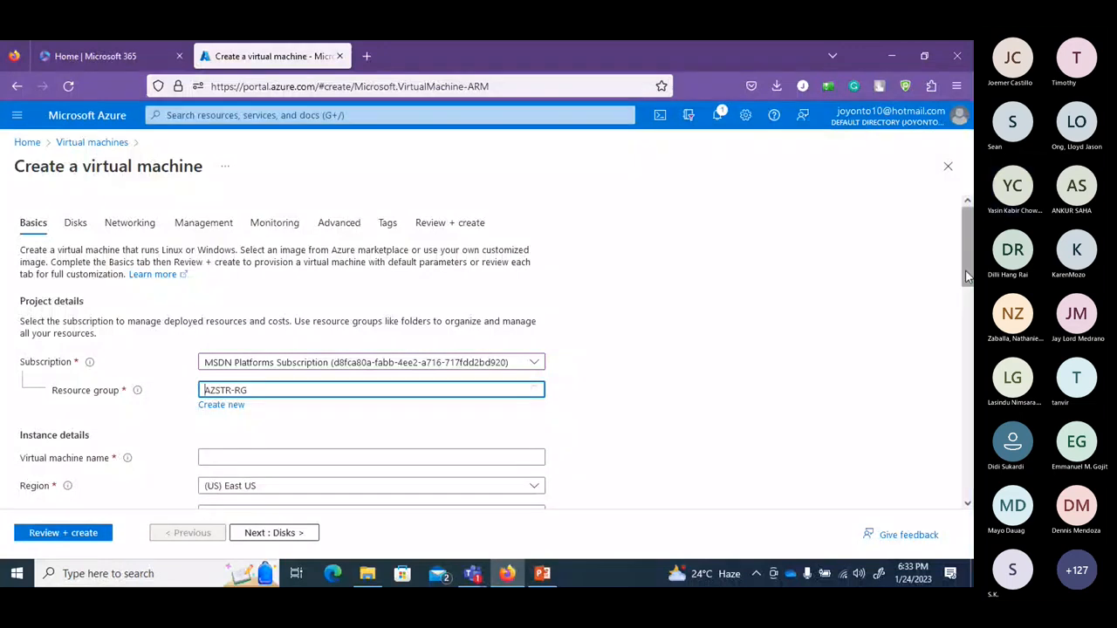
pyautogui.scroll(-3, 966, 277)
pyautogui.click(388, 332)
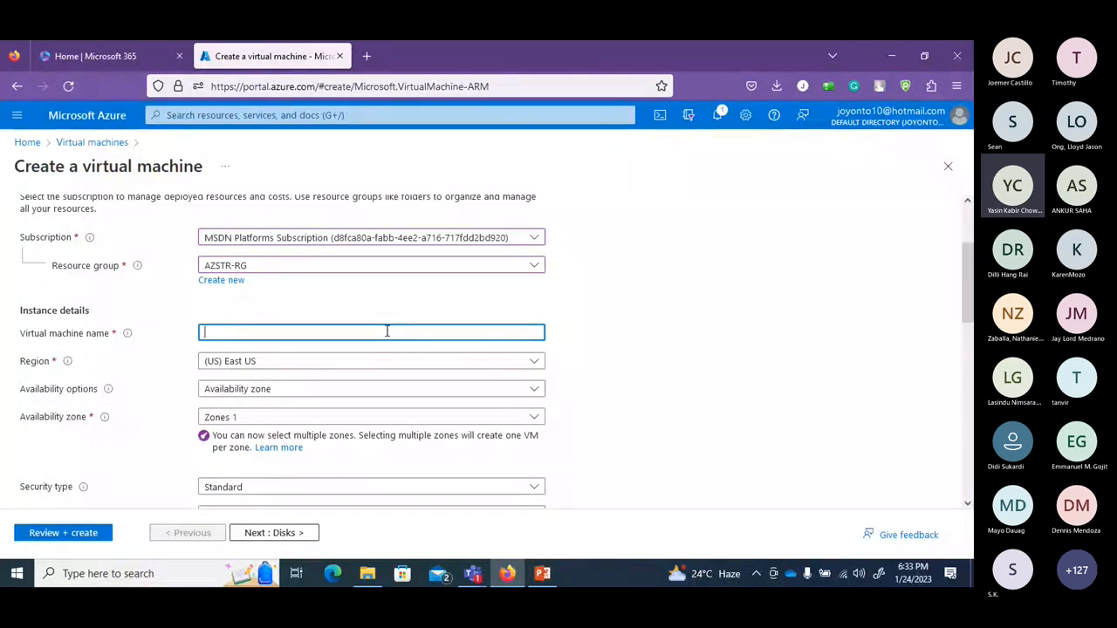
pyautogui.write('class9')
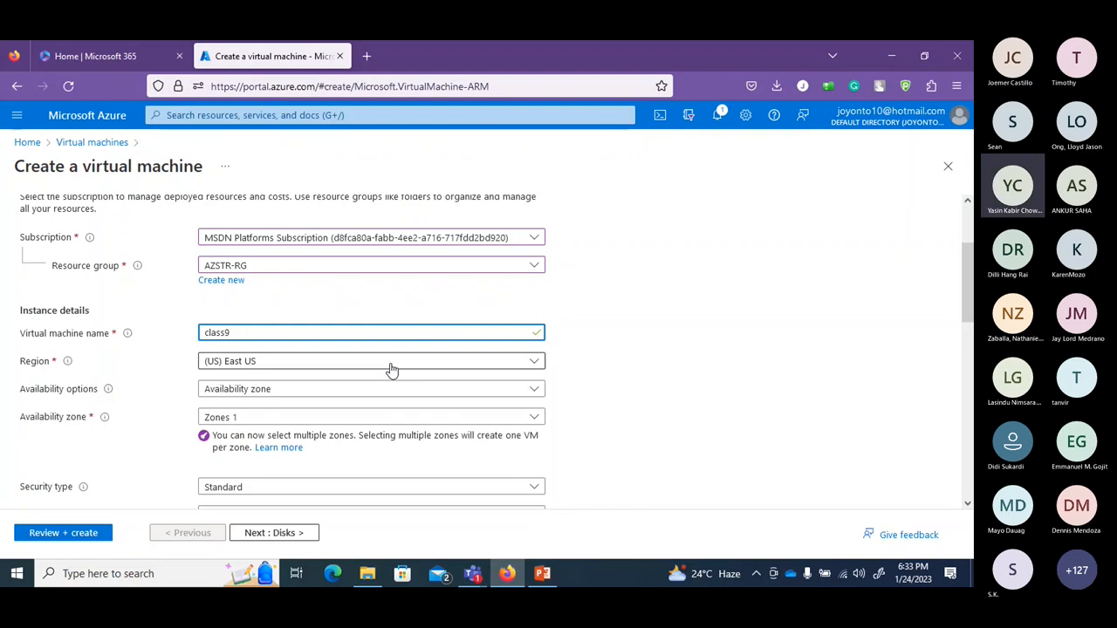
# Try Virtual machine scale set as the availability option and check for existing scale sets.
pyautogui.scroll(-2, 969, 257)
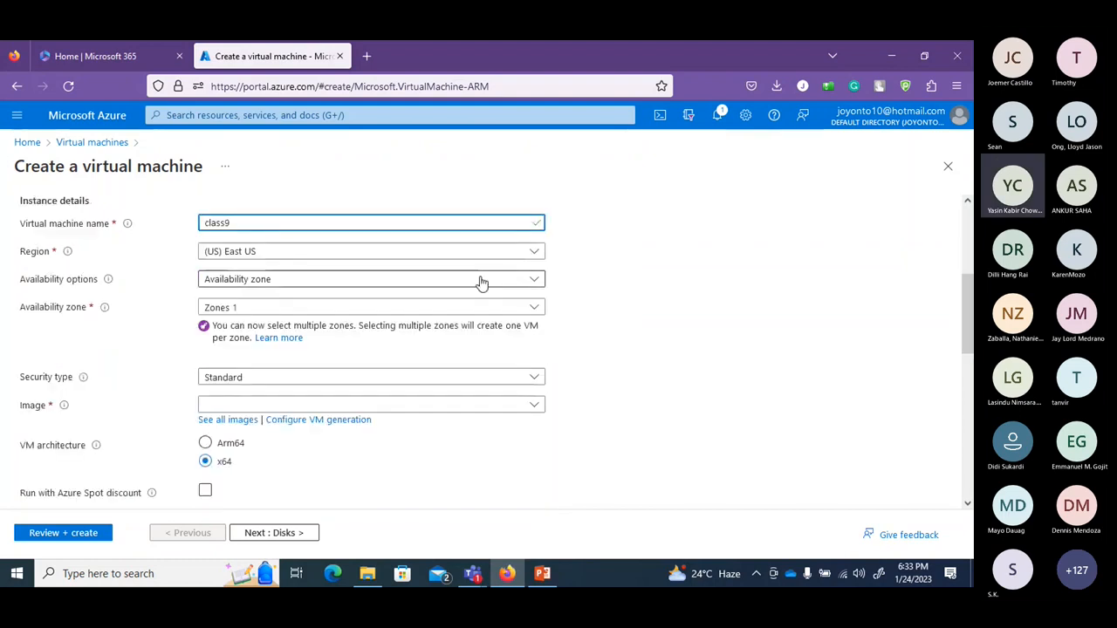
pyautogui.moveTo(111, 284)
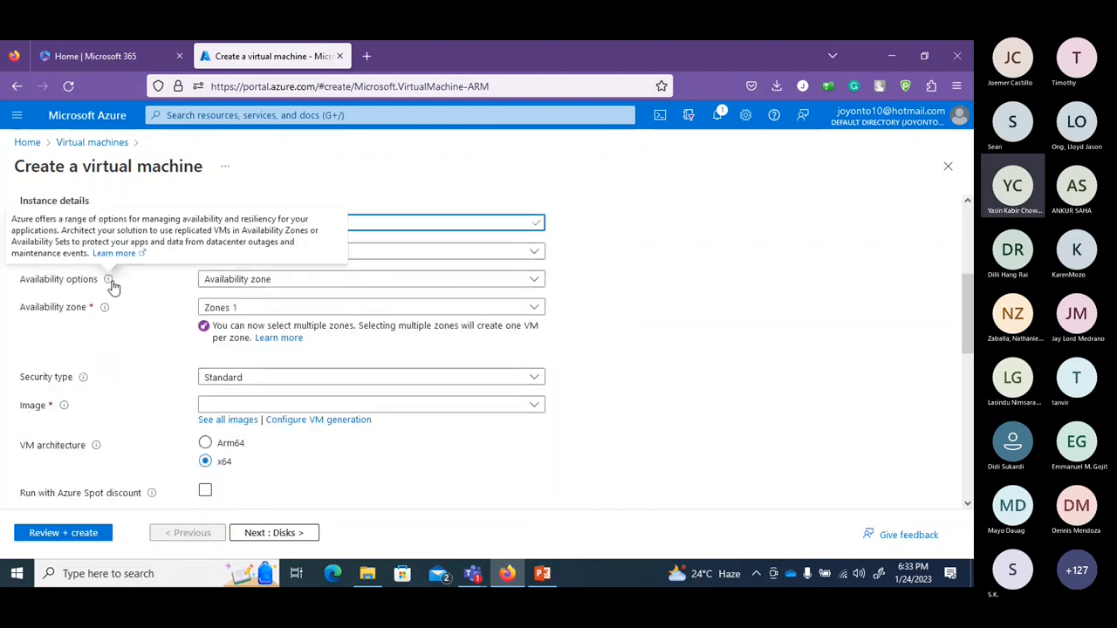
pyautogui.click(266, 281)
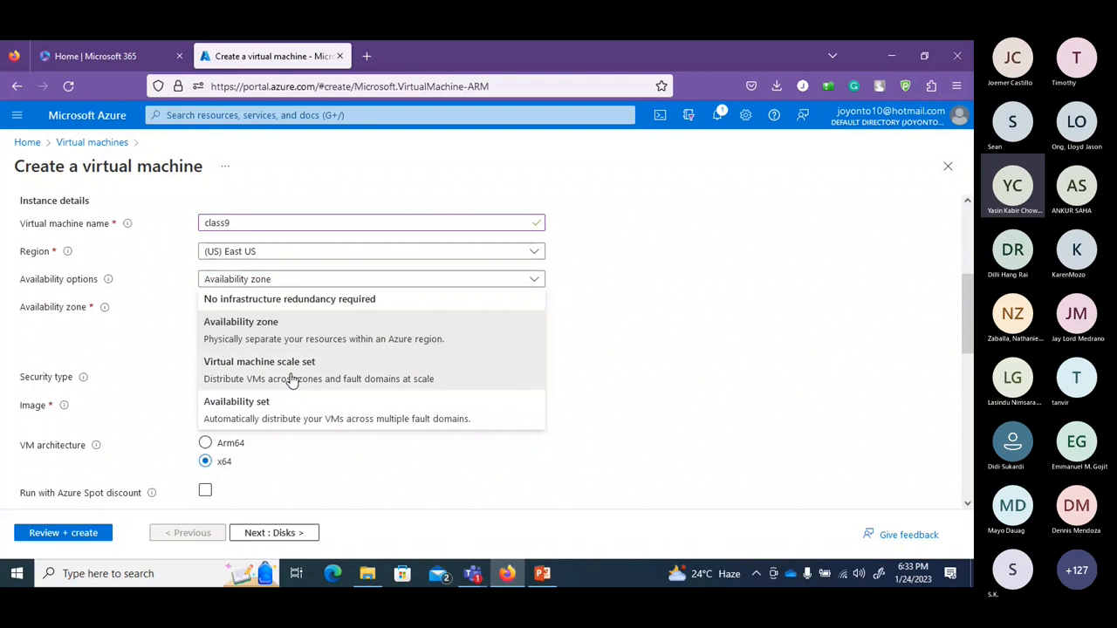
pyautogui.click(292, 371)
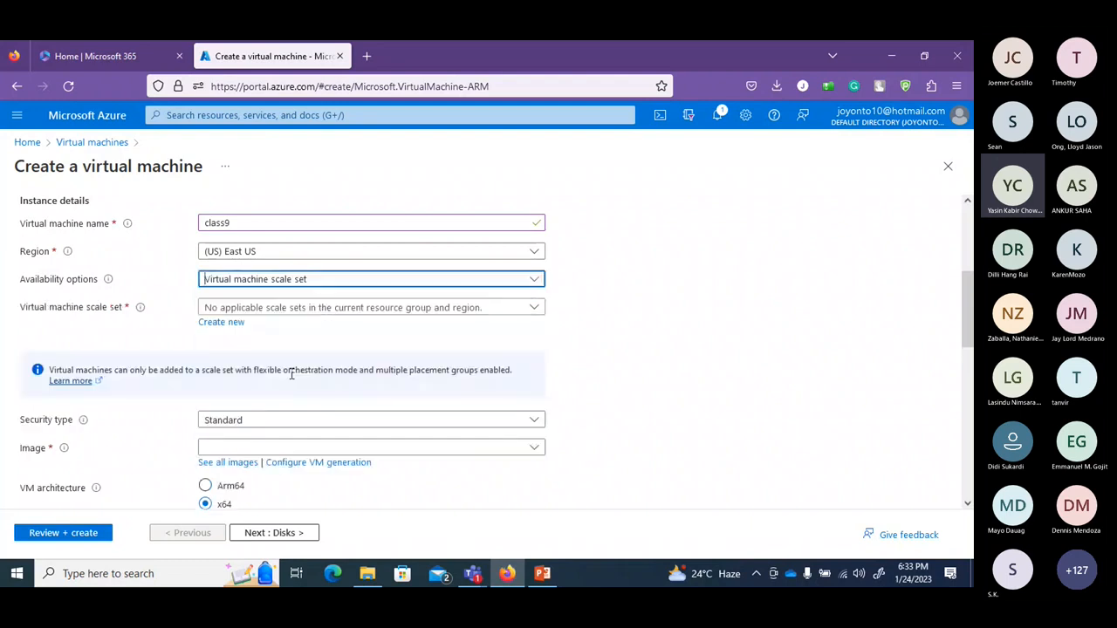
pyautogui.click(303, 312)
pyautogui.click(302, 313)
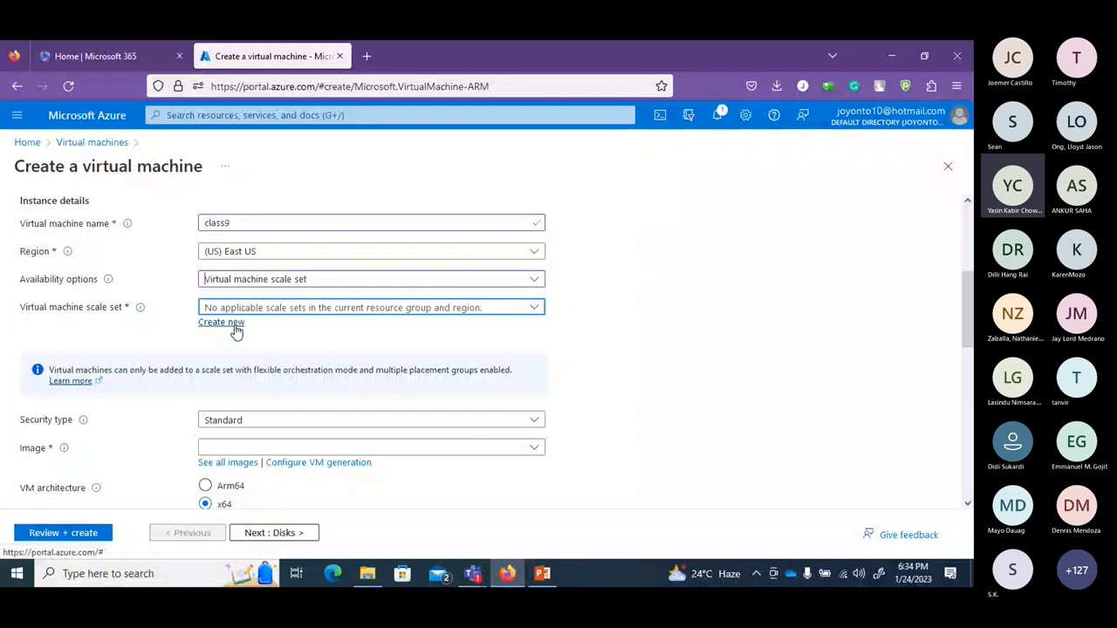
# Switch the availability option to Availability set, then back to Availability zone.
pyautogui.click(303, 281)
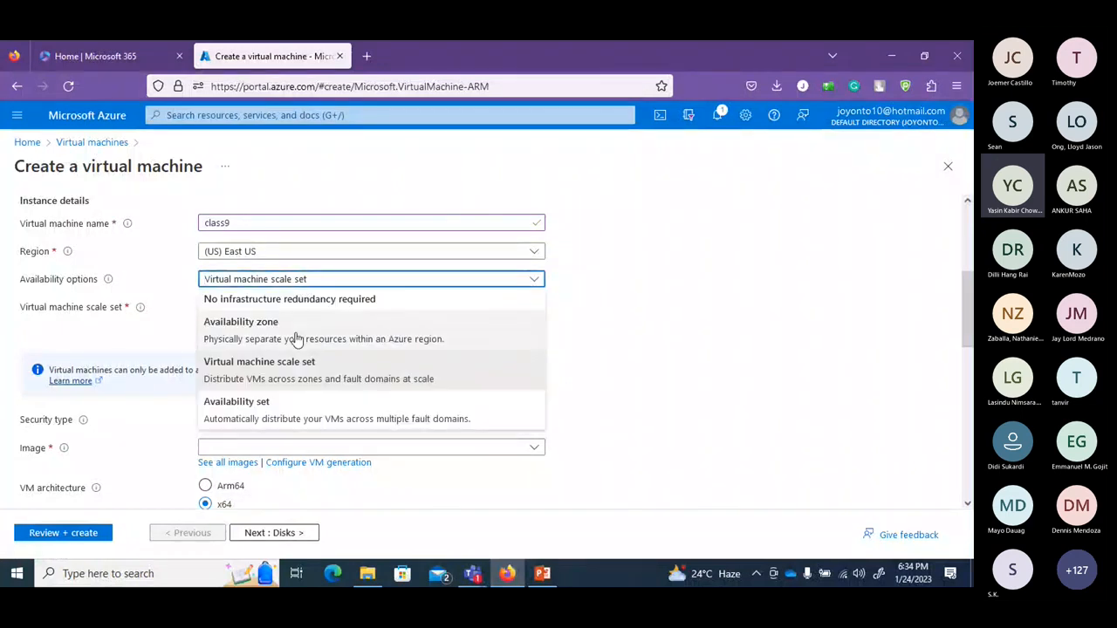
pyautogui.click(281, 407)
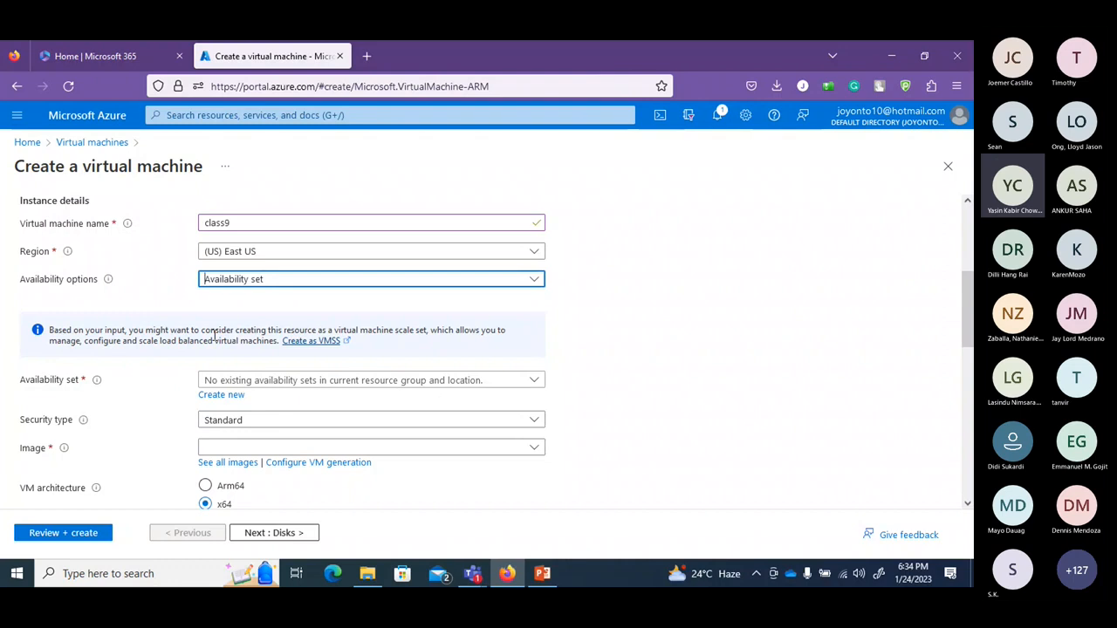
pyautogui.click(297, 288)
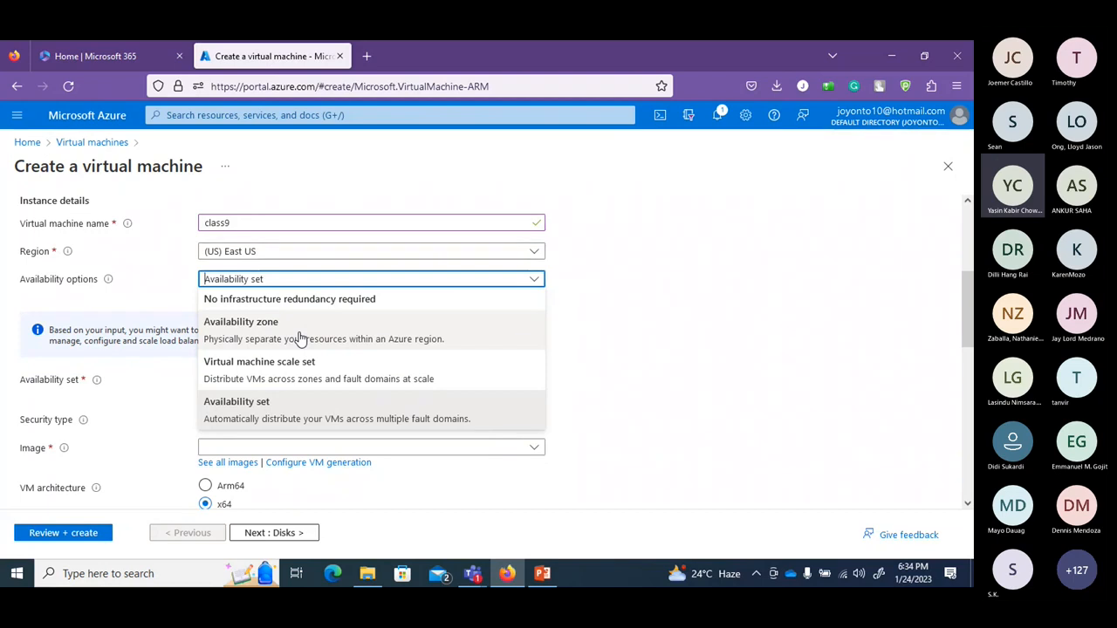
pyautogui.click(299, 336)
# Select Zones 1, 2 and 3 so three VMs, class9-1, class9-2 and class9-3, are created.
pyautogui.click(334, 307)
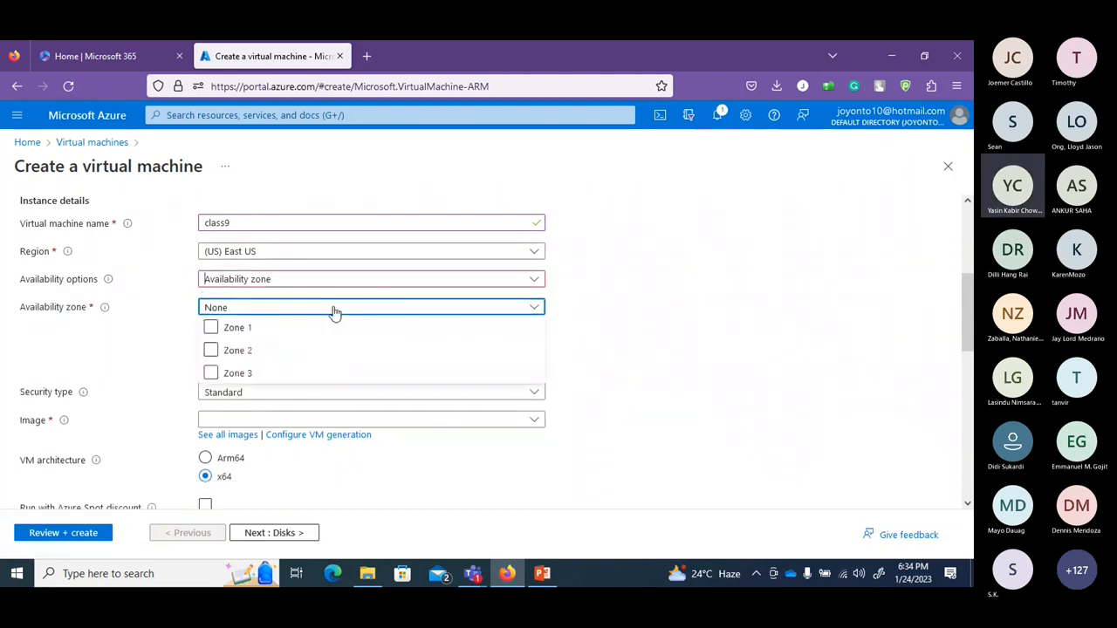
pyautogui.click(238, 329)
pyautogui.click(239, 352)
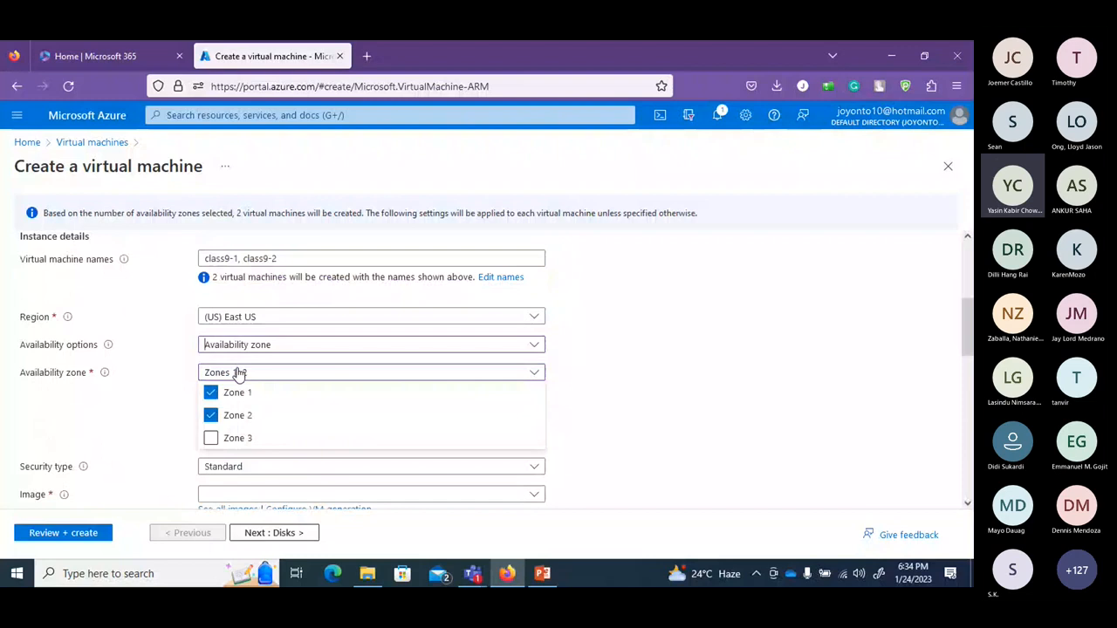
pyautogui.click(225, 437)
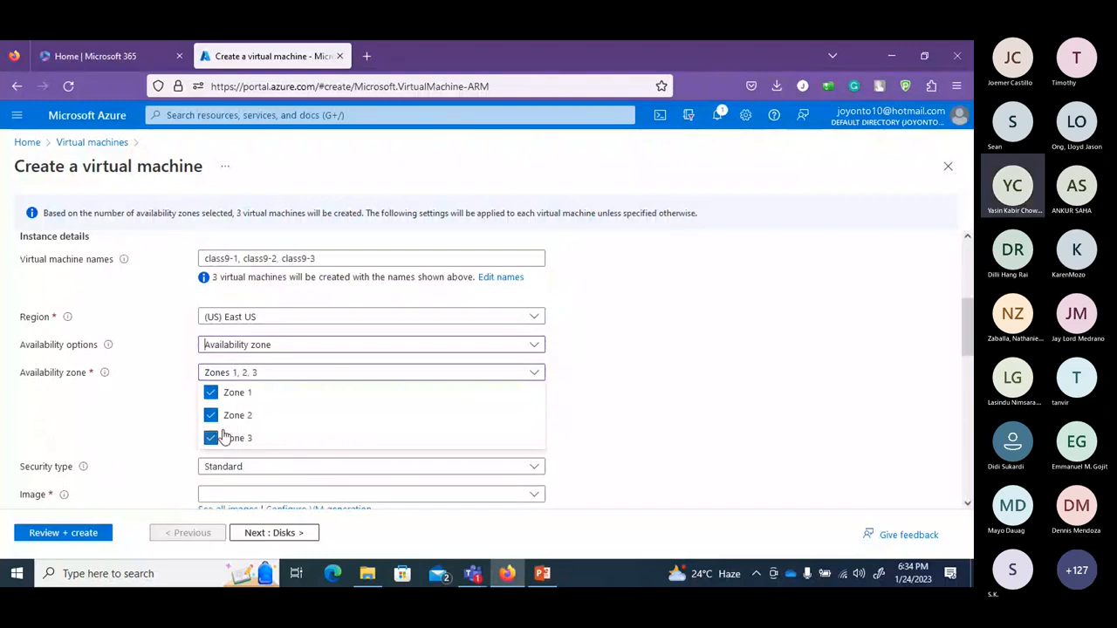
pyautogui.click(609, 320)
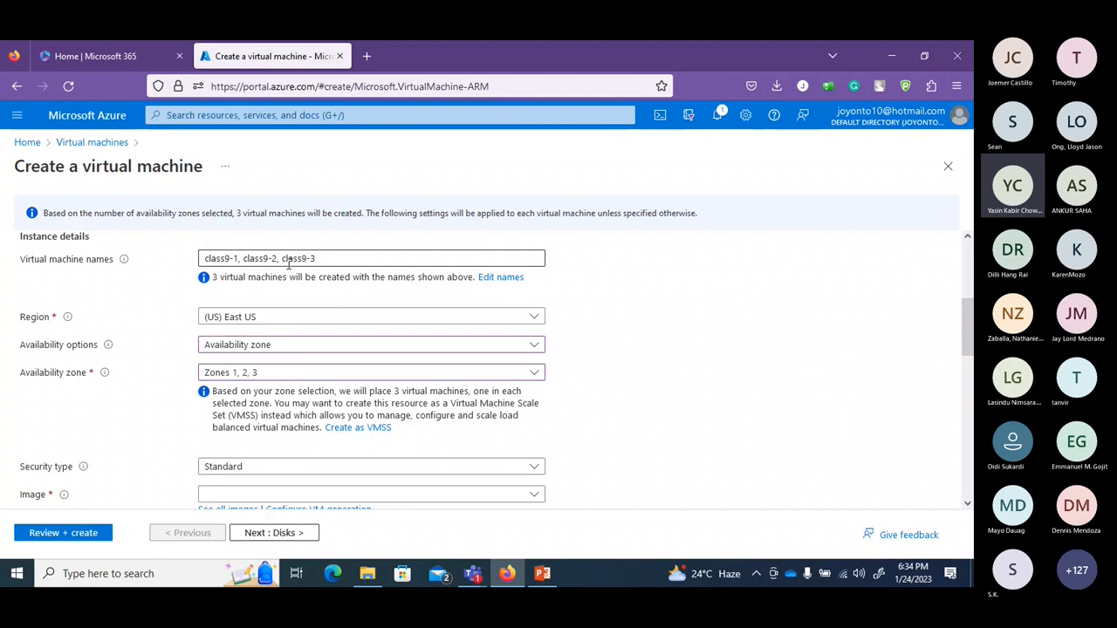
pyautogui.click(441, 372)
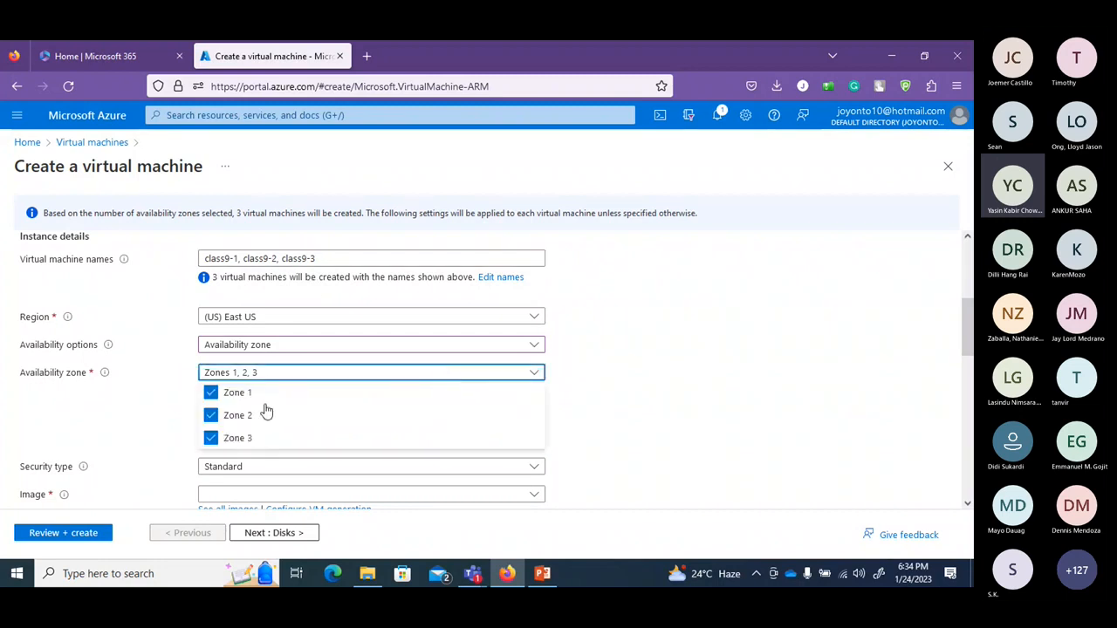
pyautogui.click(212, 437)
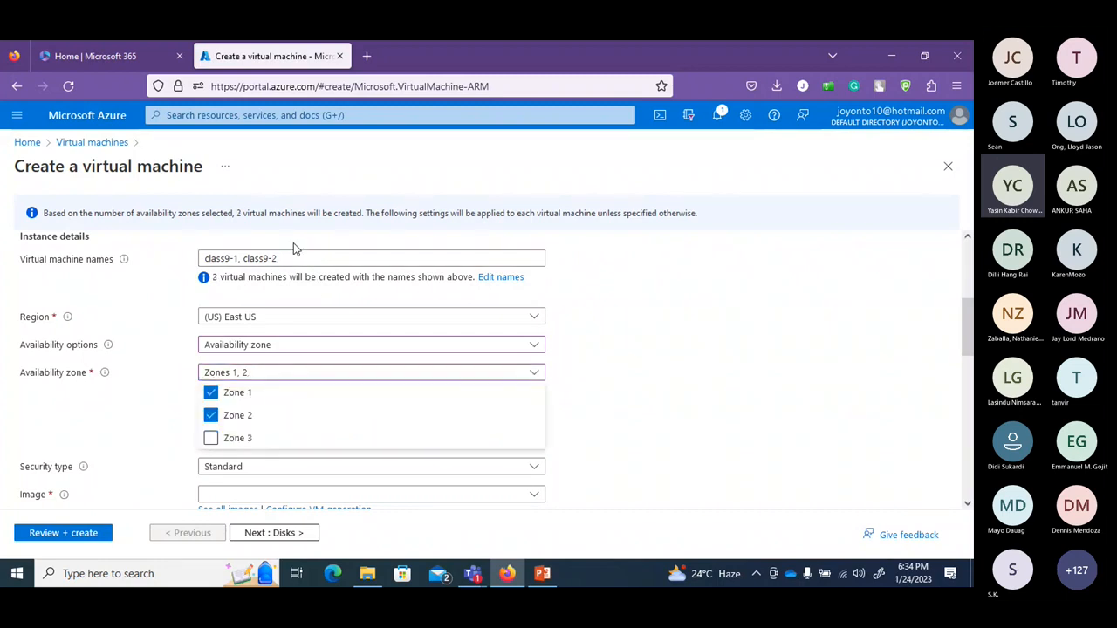
pyautogui.click(212, 437)
pyautogui.click(589, 358)
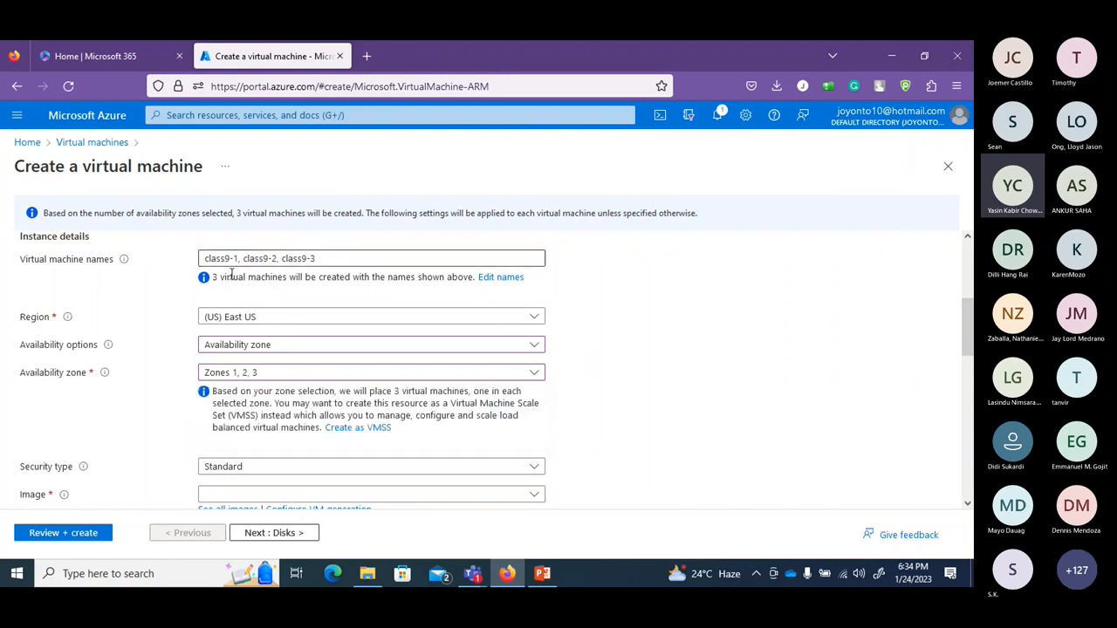
# Keep the VM security type set to Standard.
pyautogui.moveTo(971, 296); pyautogui.dragTo(971, 342)
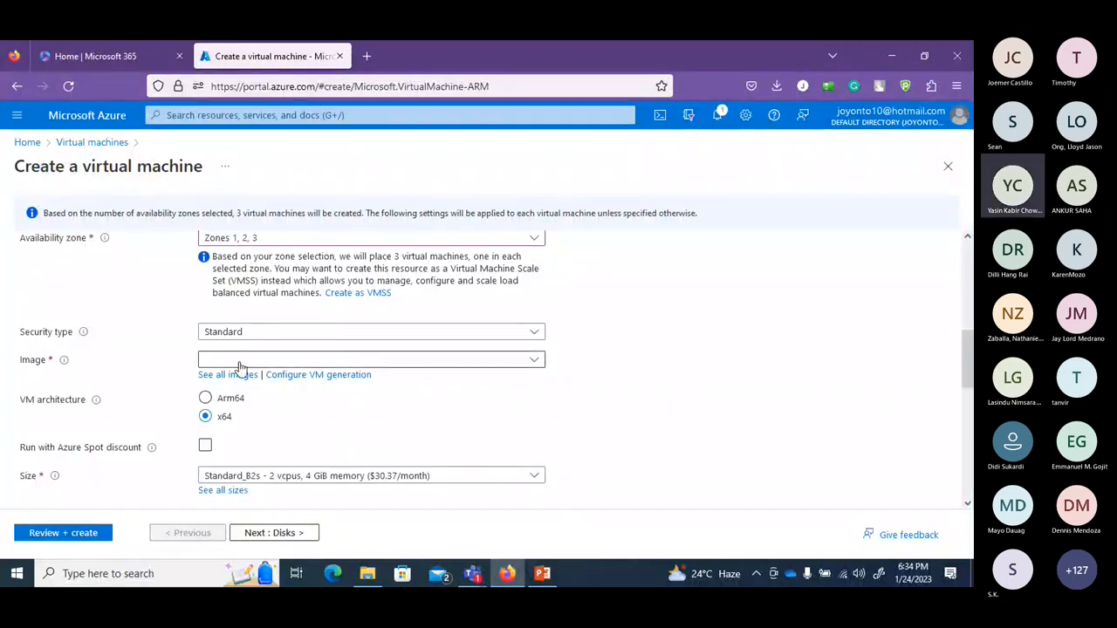
pyautogui.click(526, 332)
pyautogui.click(875, 299)
pyautogui.moveTo(968, 357); pyautogui.dragTo(967, 366)
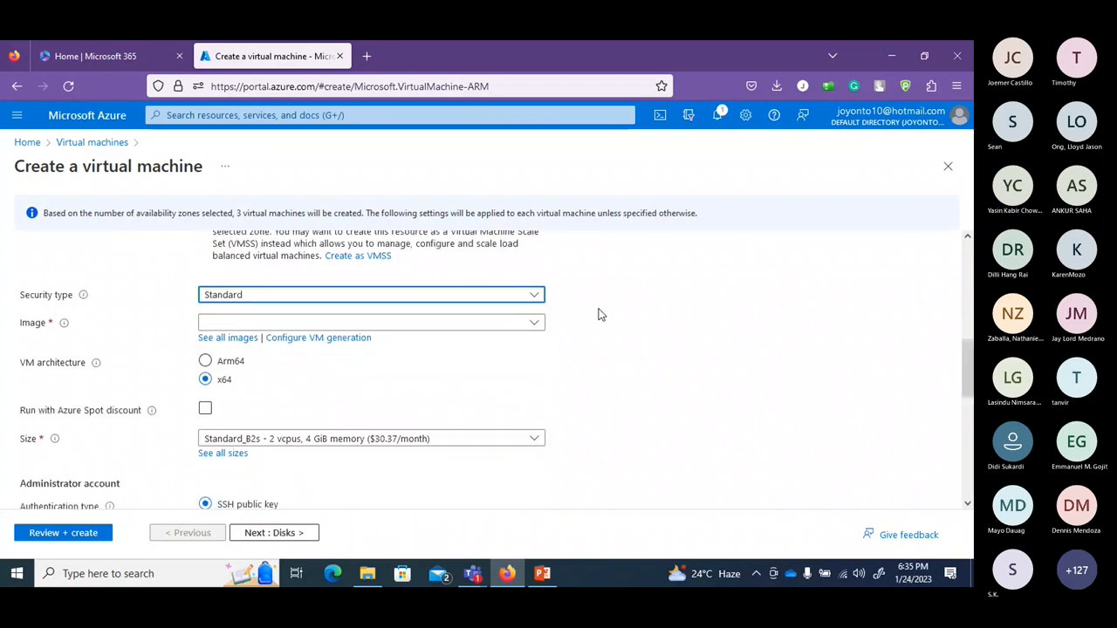
pyautogui.click(535, 296)
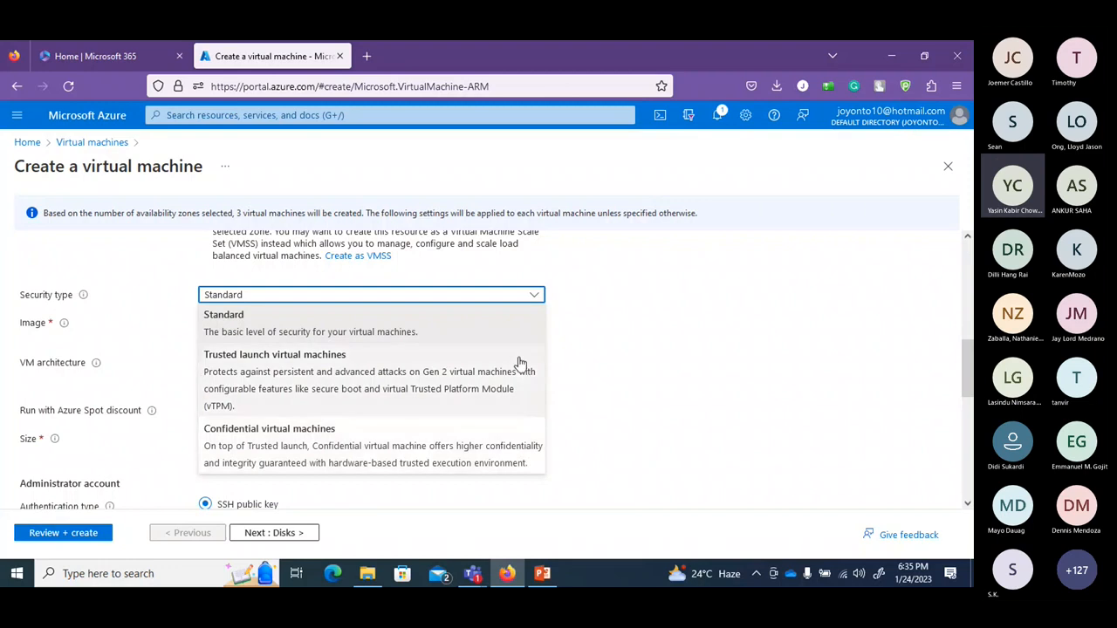
pyautogui.click(524, 316)
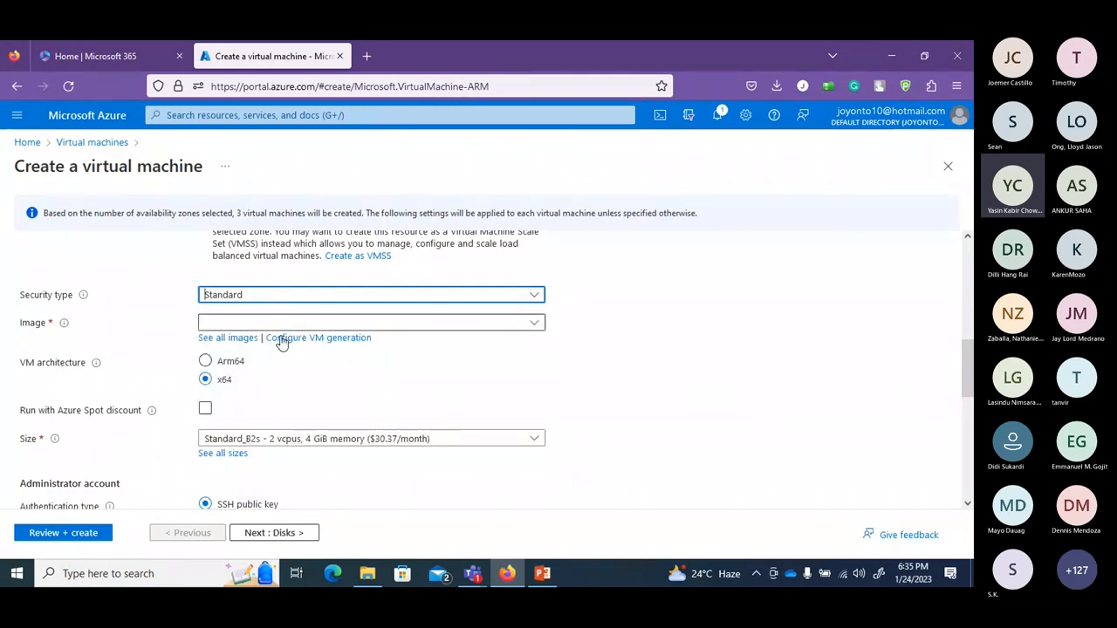
# Look through the Image dropdown, then open the full catalogue via See all images.
pyautogui.click(516, 327)
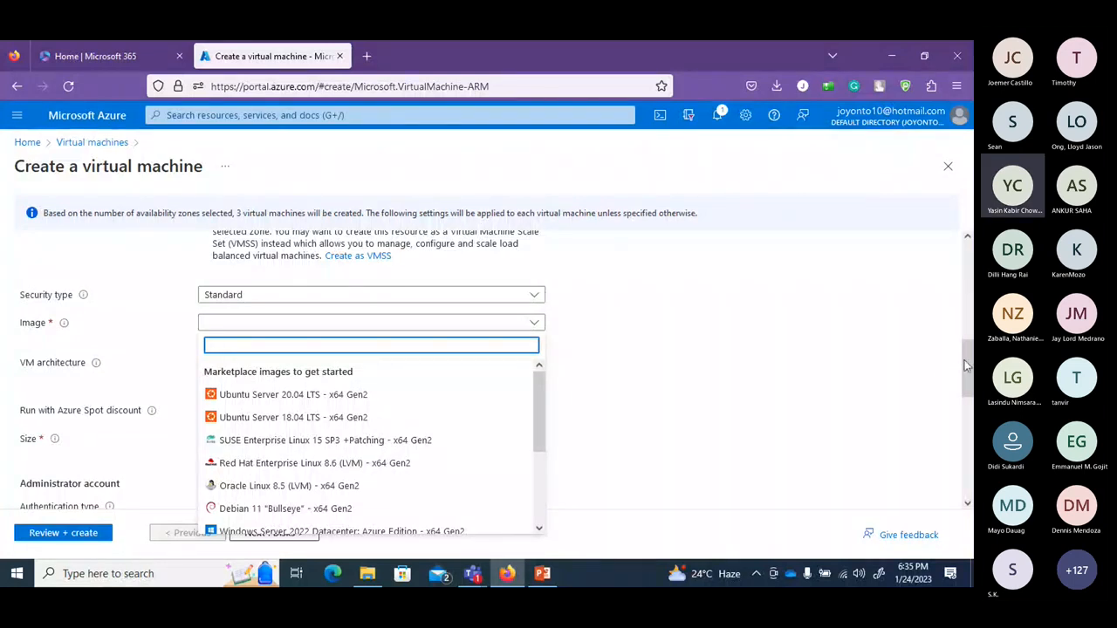
pyautogui.moveTo(965, 365); pyautogui.dragTo(969, 384)
pyautogui.moveTo(967, 390); pyautogui.dragTo(964, 361)
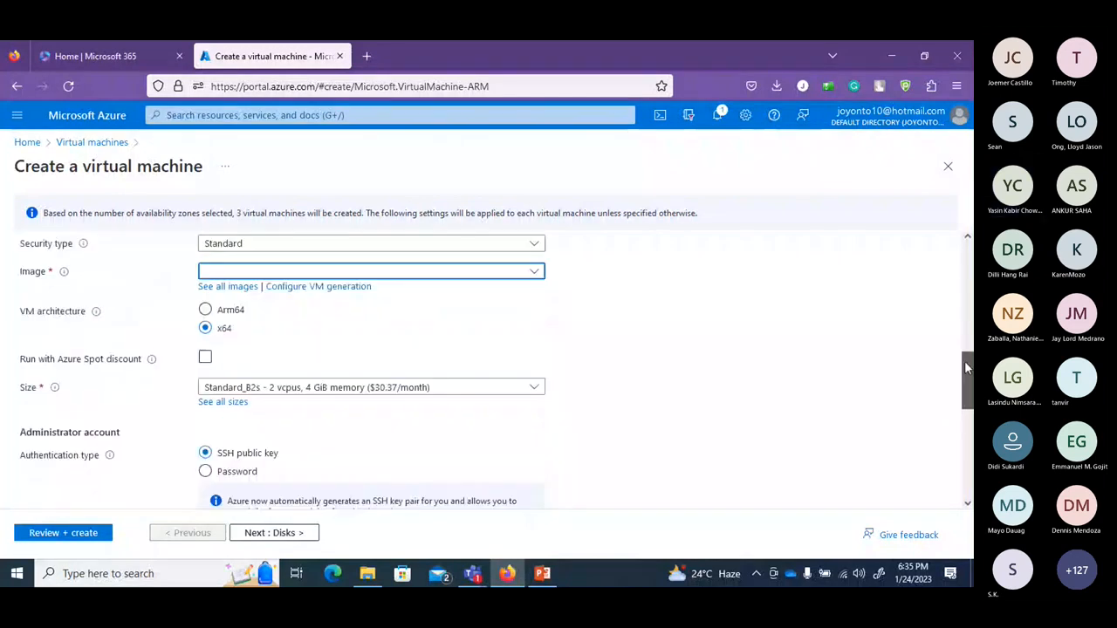
pyautogui.click(534, 274)
pyautogui.click(534, 273)
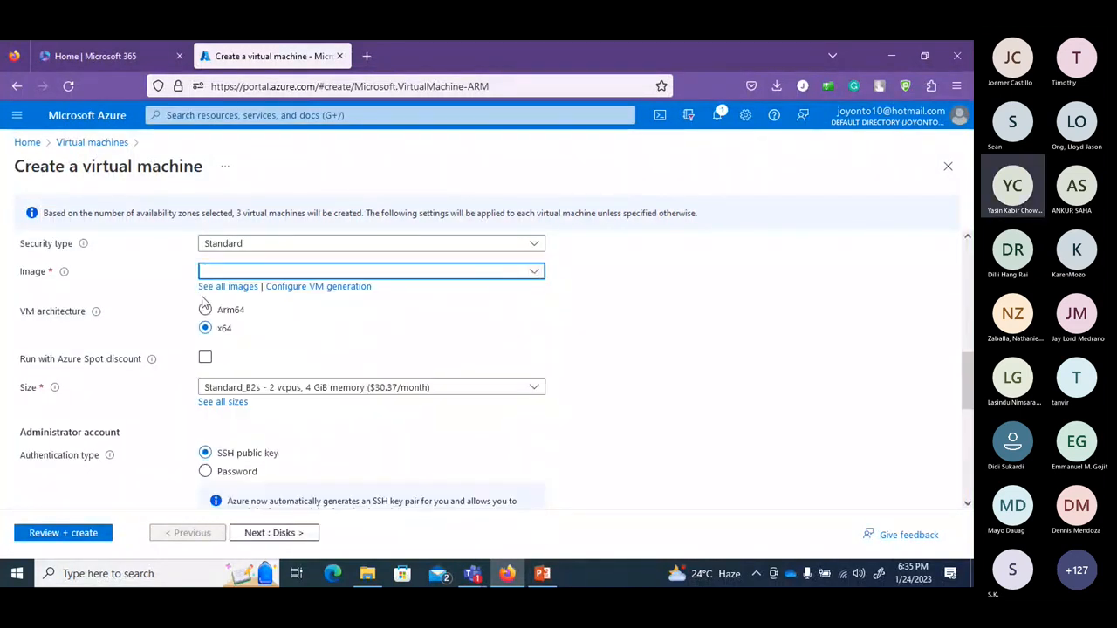
pyautogui.click(207, 290)
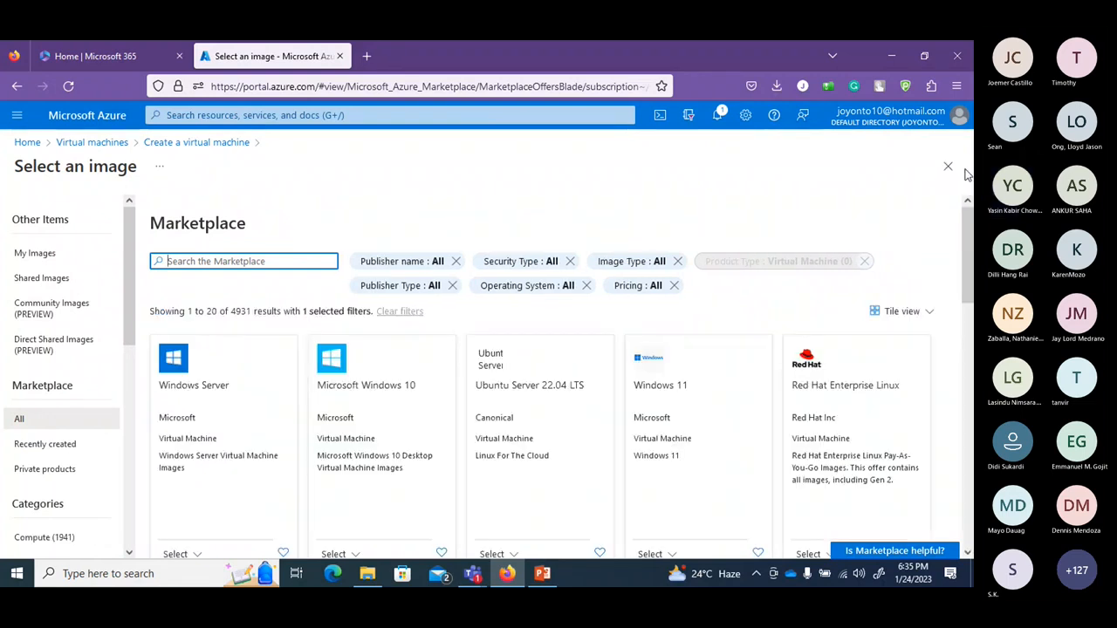
# Browse the Marketplace images and close the gallery, keeping Windows Server 2019 Datacenter - x64 Gen2.
pyautogui.moveTo(969, 256); pyautogui.dragTo(967, 307)
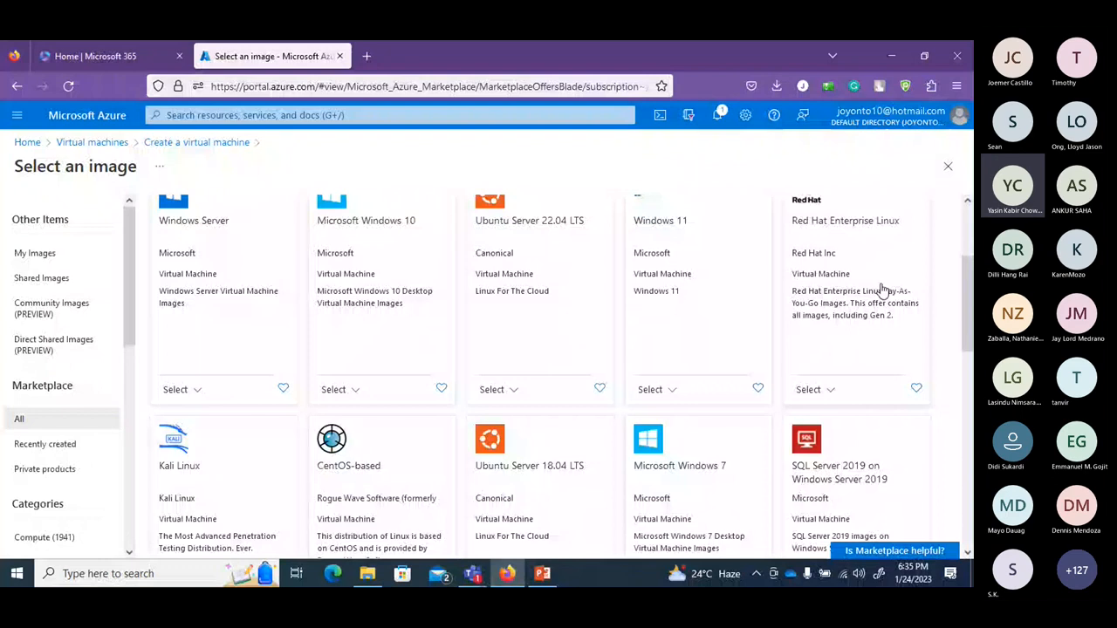
pyautogui.scroll(-3, 825, 371)
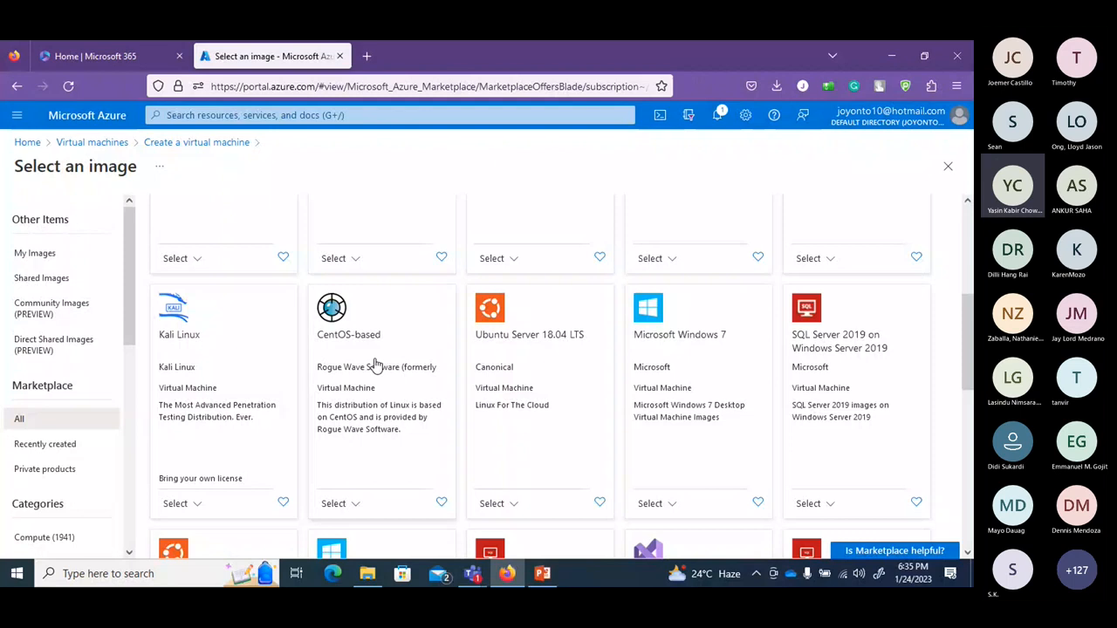
pyautogui.moveTo(971, 354); pyautogui.dragTo(972, 425)
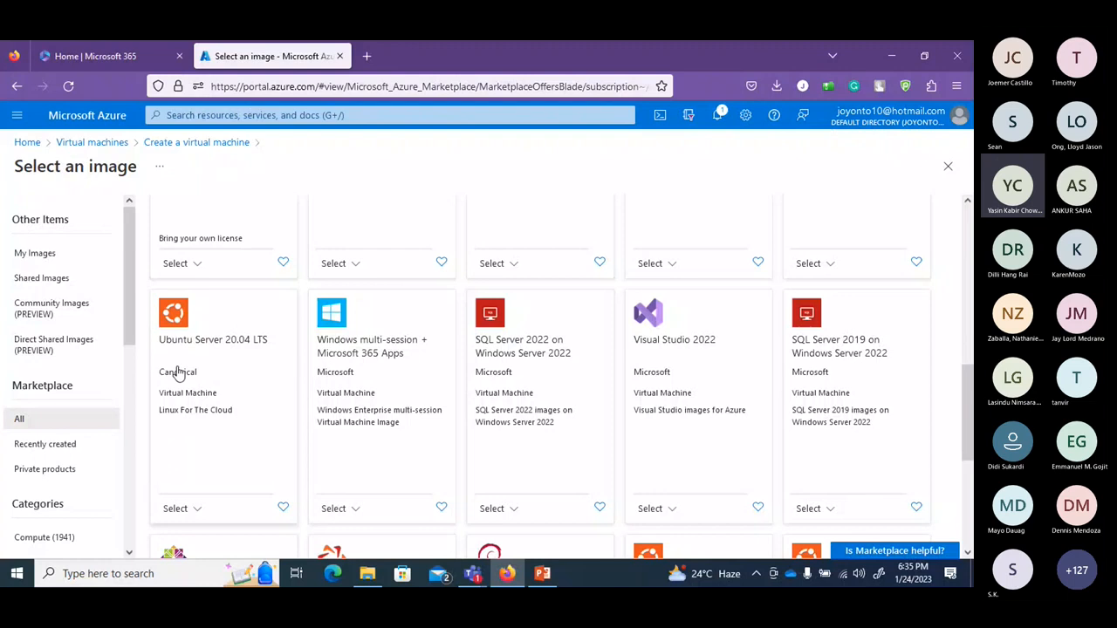
pyautogui.scroll(-2, 541, 375)
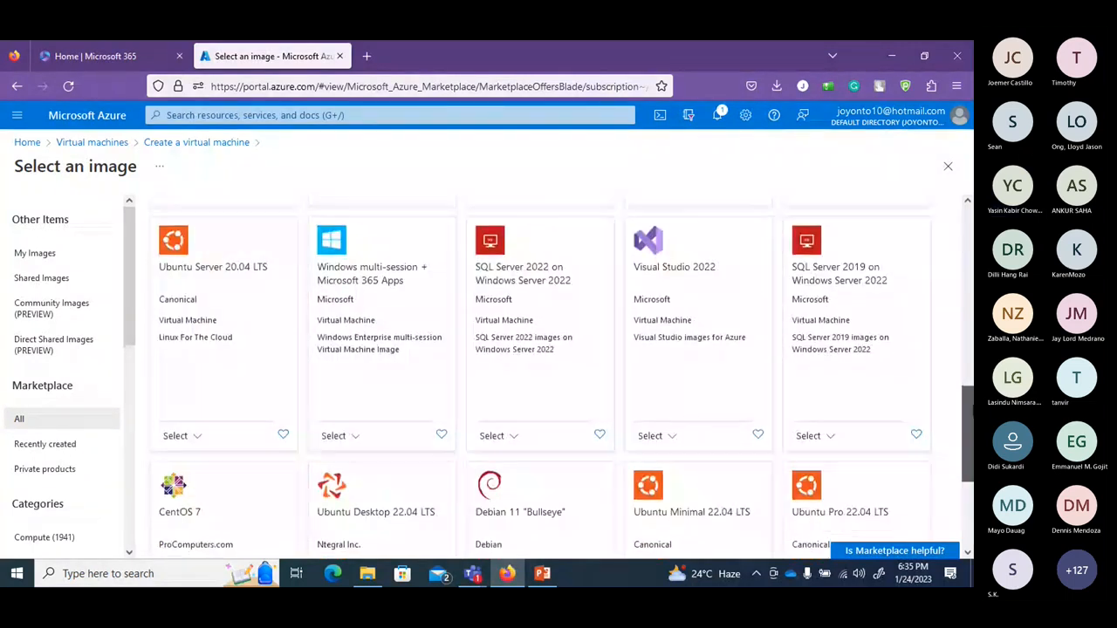
pyautogui.scroll(-2, 541, 375)
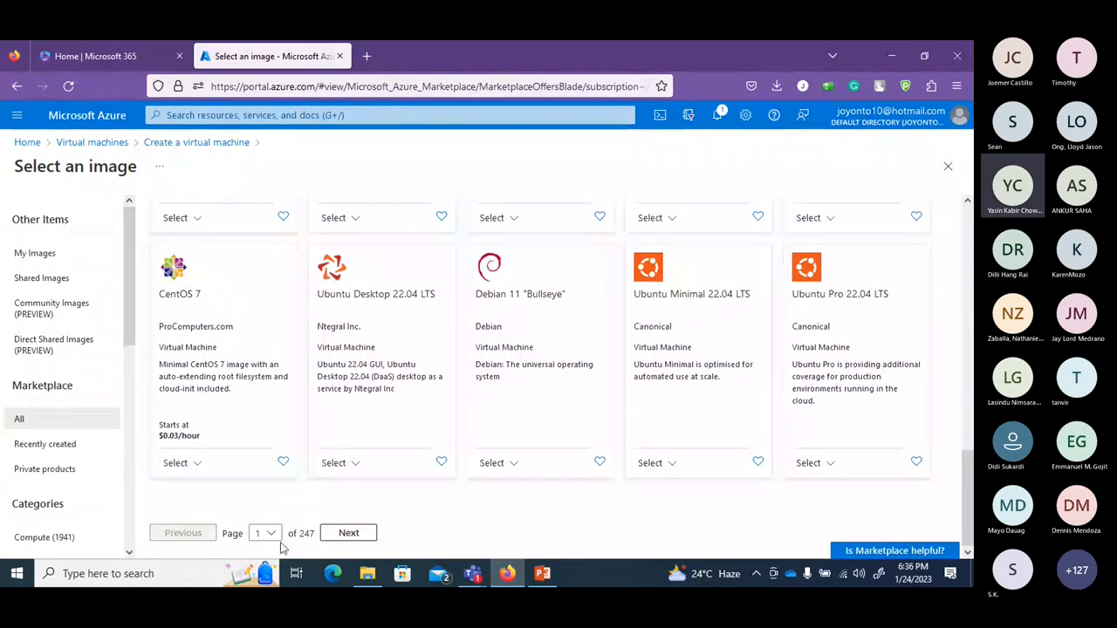
pyautogui.moveTo(968, 503); pyautogui.dragTo(973, 257)
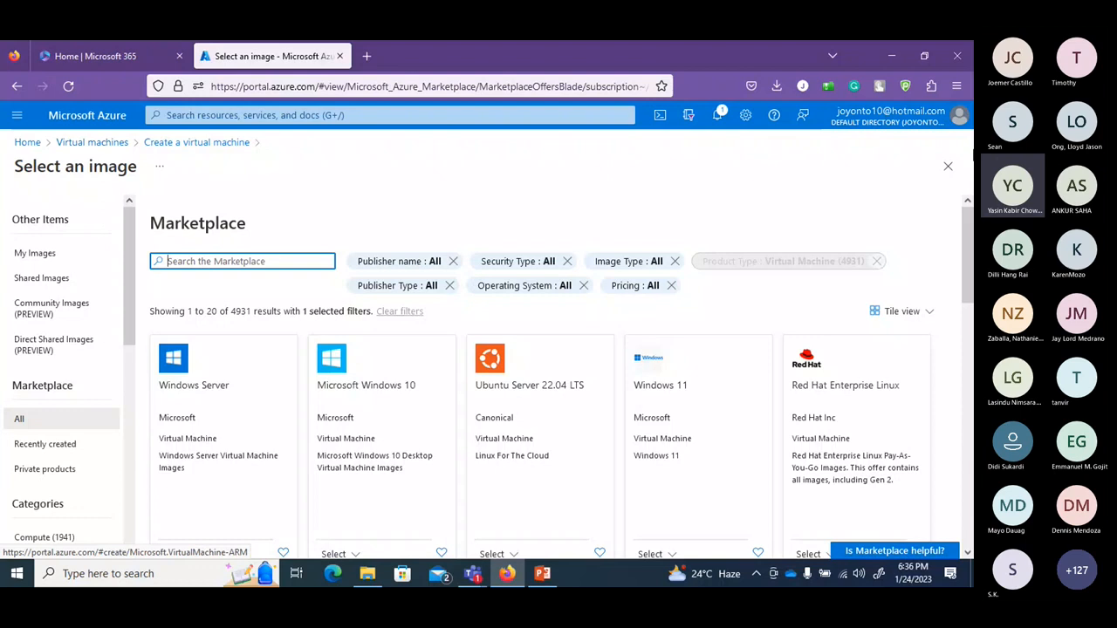
pyautogui.click(947, 167)
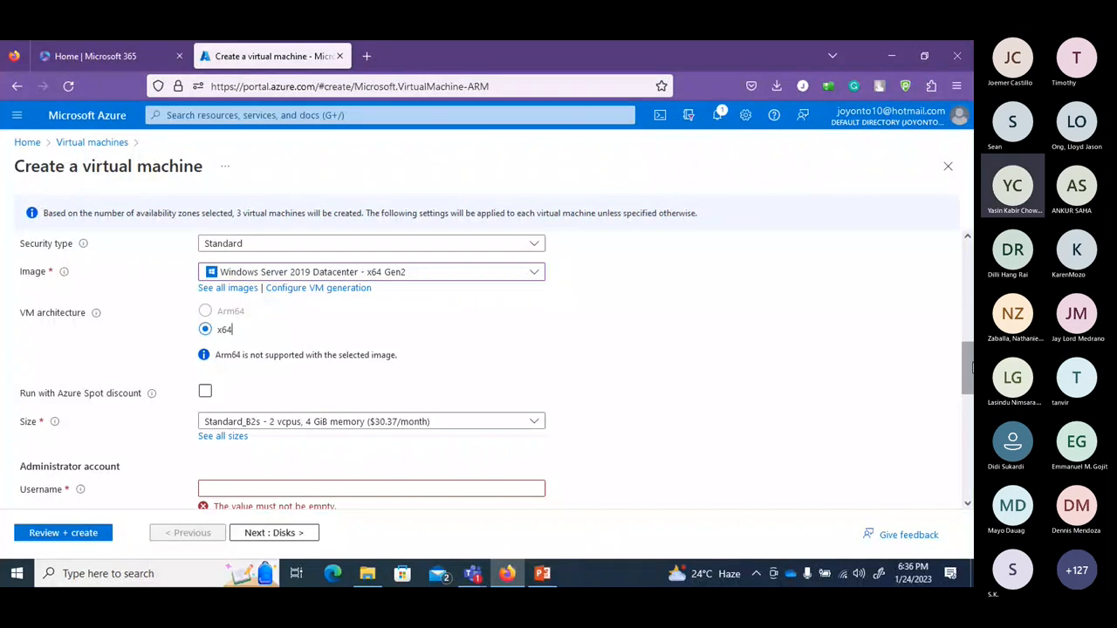
# Toggle Azure Spot discount on and back off, then open the full VM size list.
pyautogui.moveTo(969, 369); pyautogui.dragTo(968, 391)
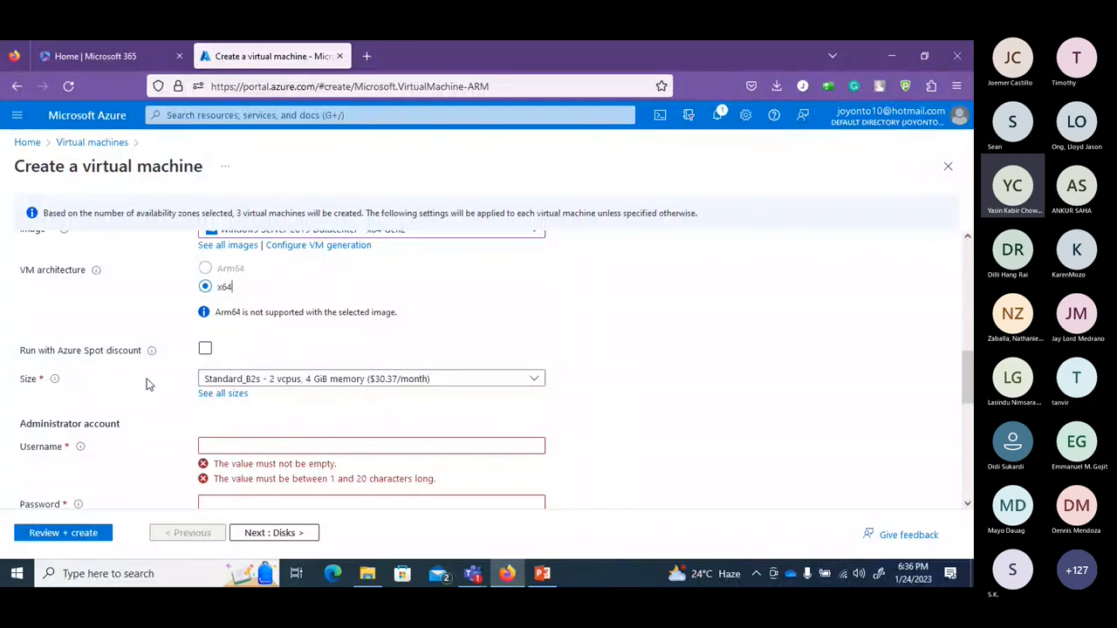
pyautogui.click(205, 350)
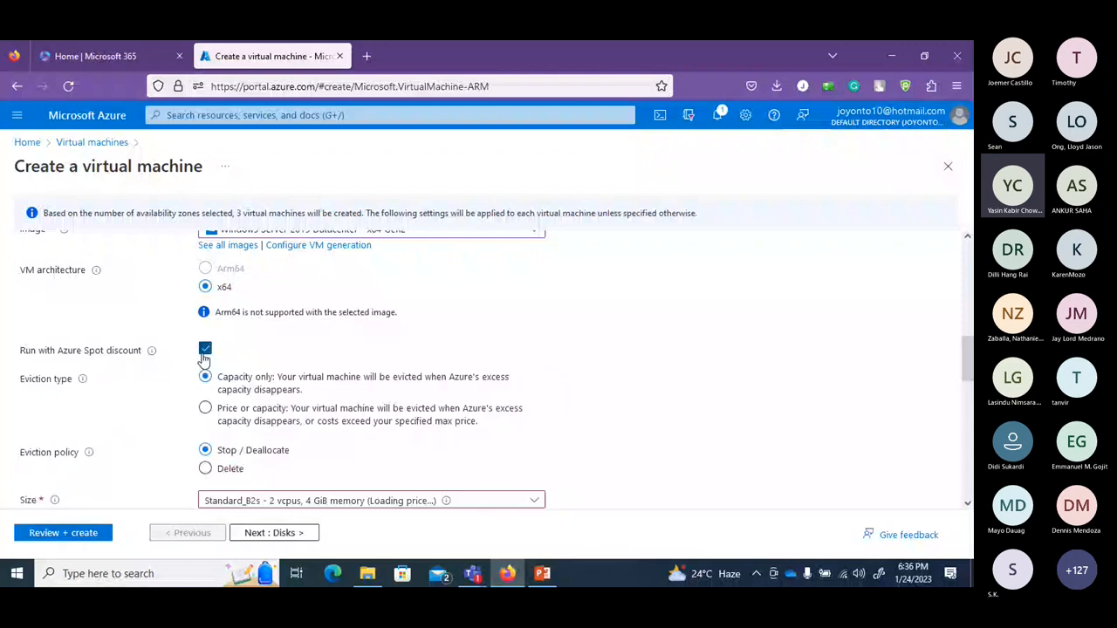
pyautogui.click(205, 351)
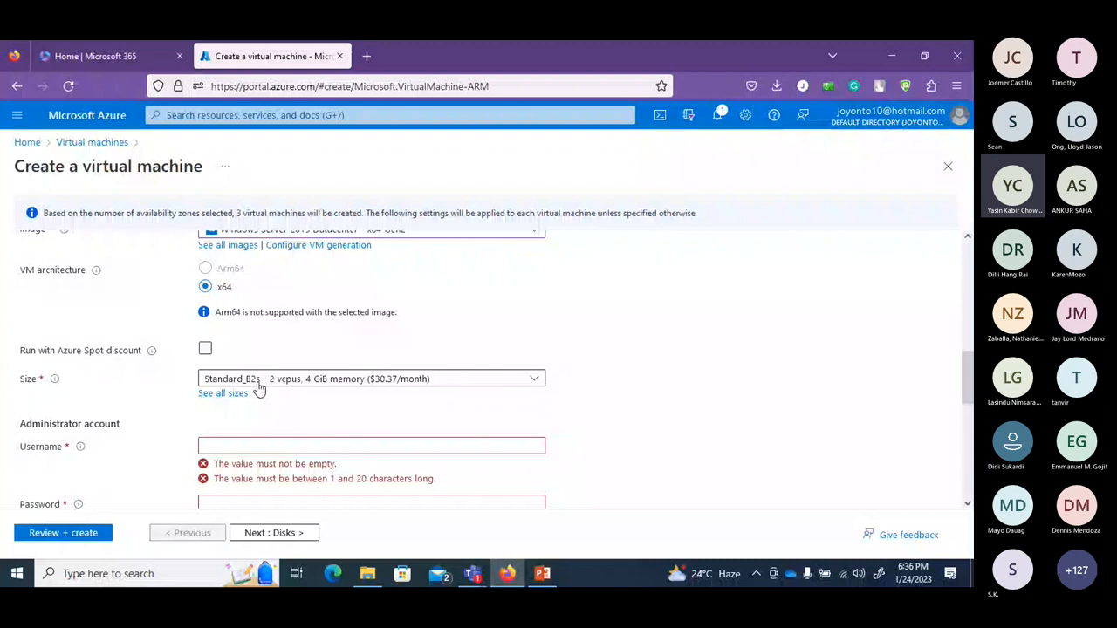
pyautogui.click(231, 393)
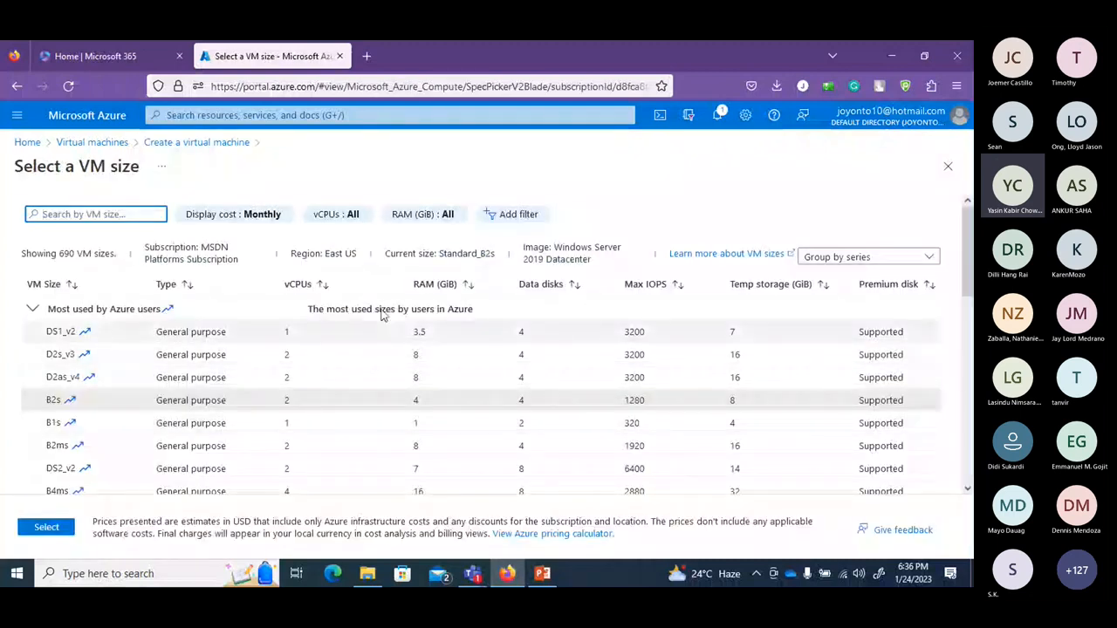
# Browse the size table, expanding the E-Series v4 and v3 groups, and pick B2s.
pyautogui.scroll(-3, 156, 417)
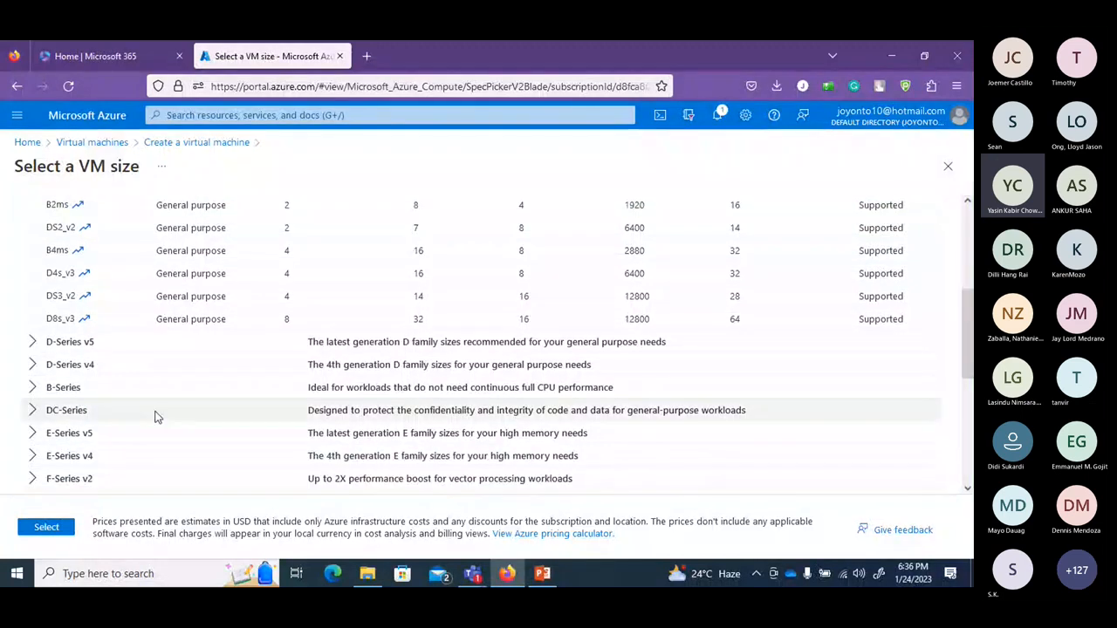
pyautogui.scroll(3, 156, 417)
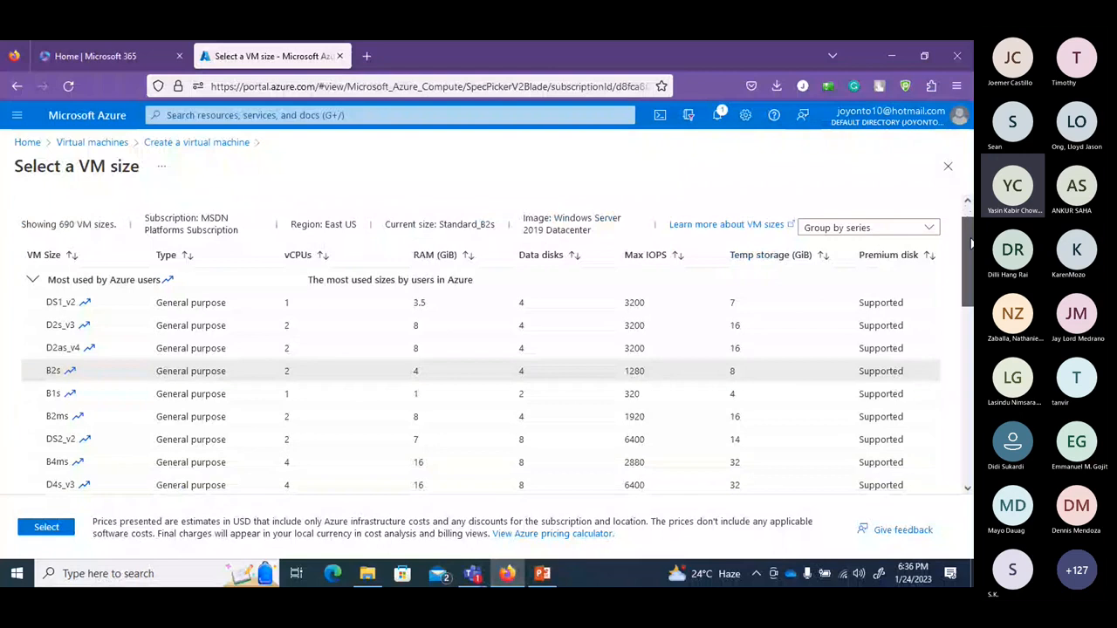
pyautogui.scroll(-1, 262, 367)
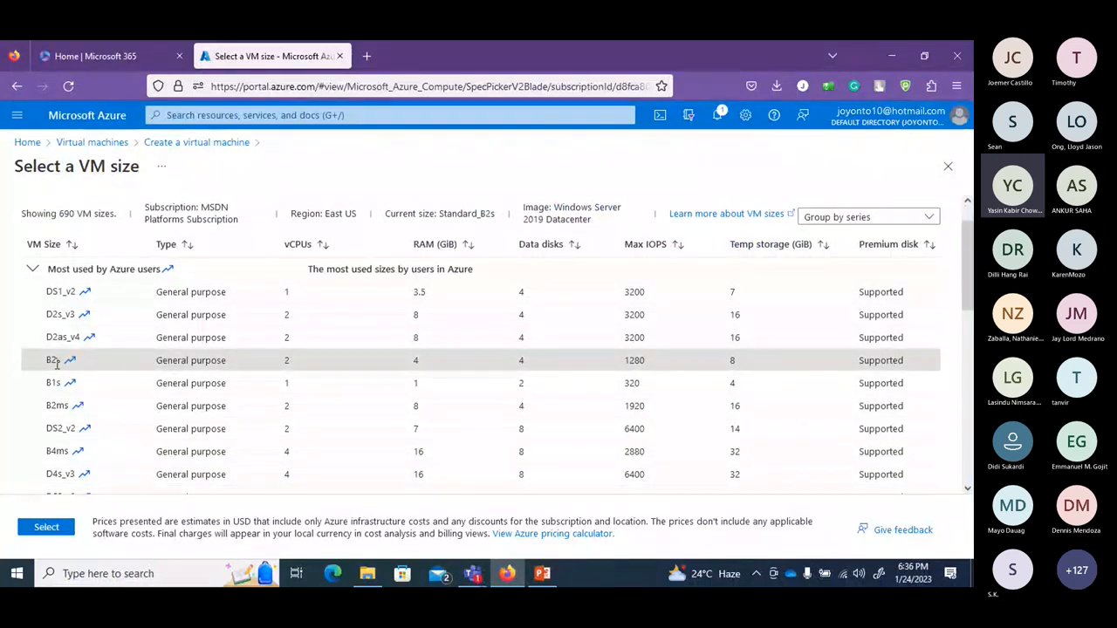
pyautogui.scroll(-3, 966, 278)
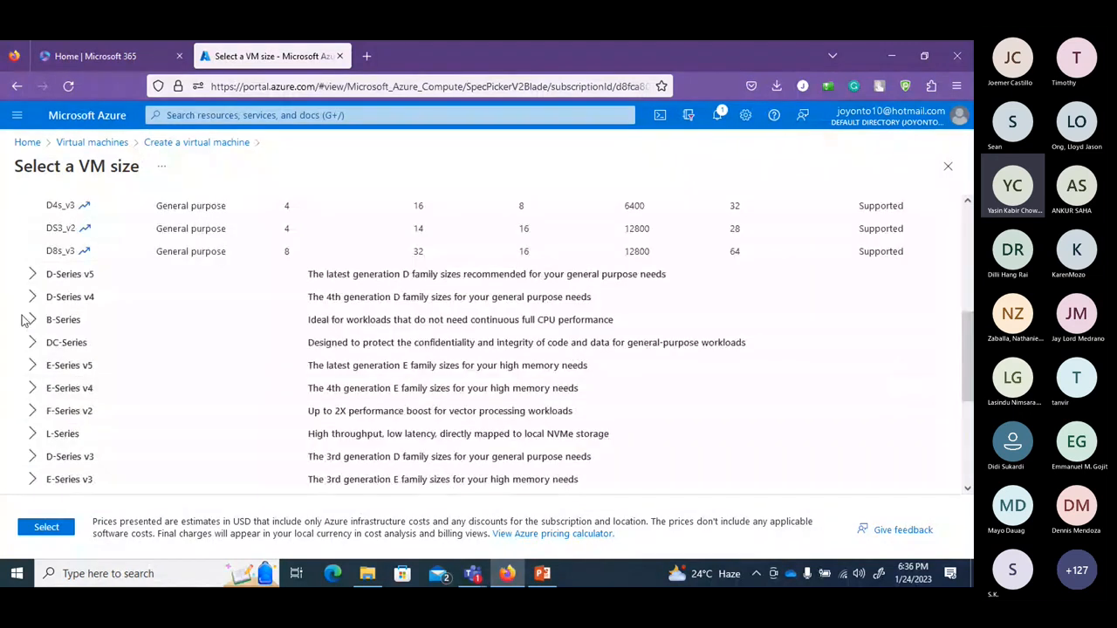
pyautogui.click(31, 388)
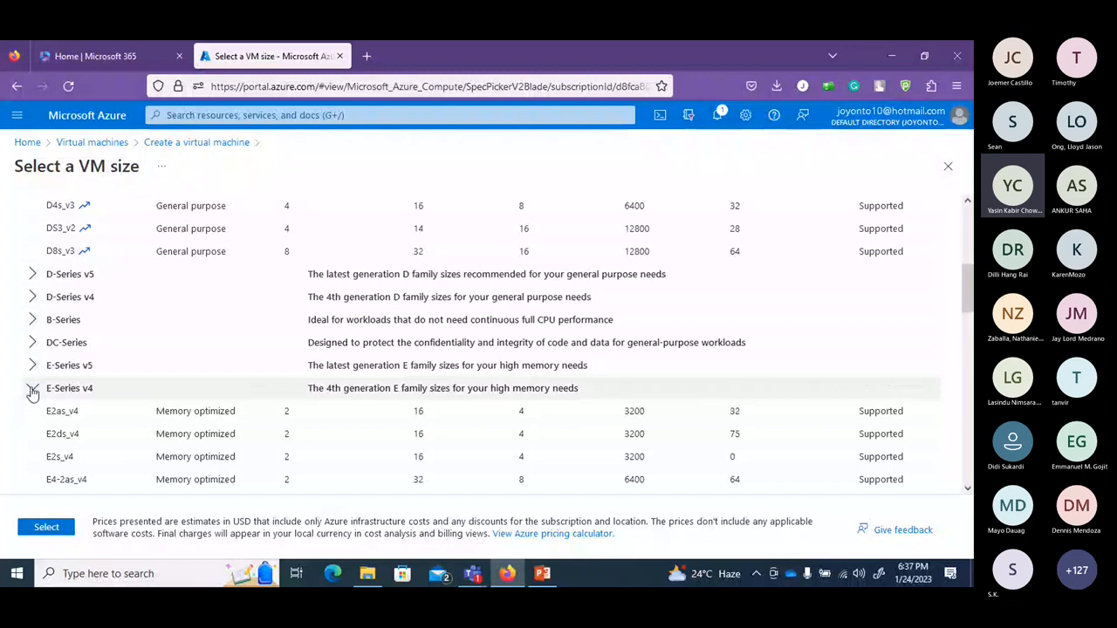
pyautogui.click(31, 389)
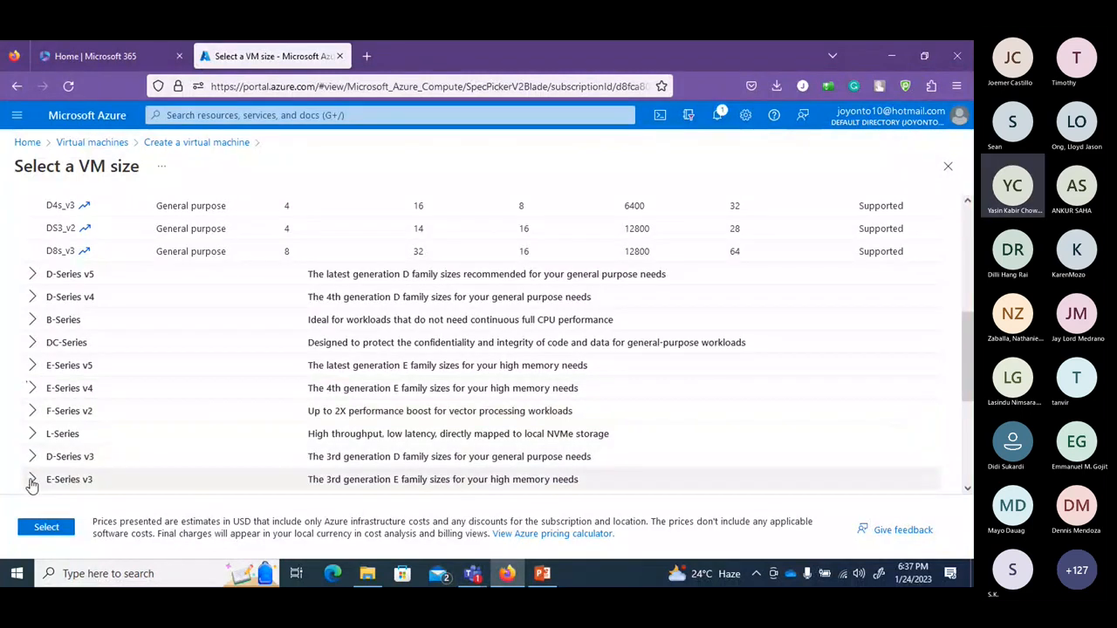
pyautogui.click(33, 479)
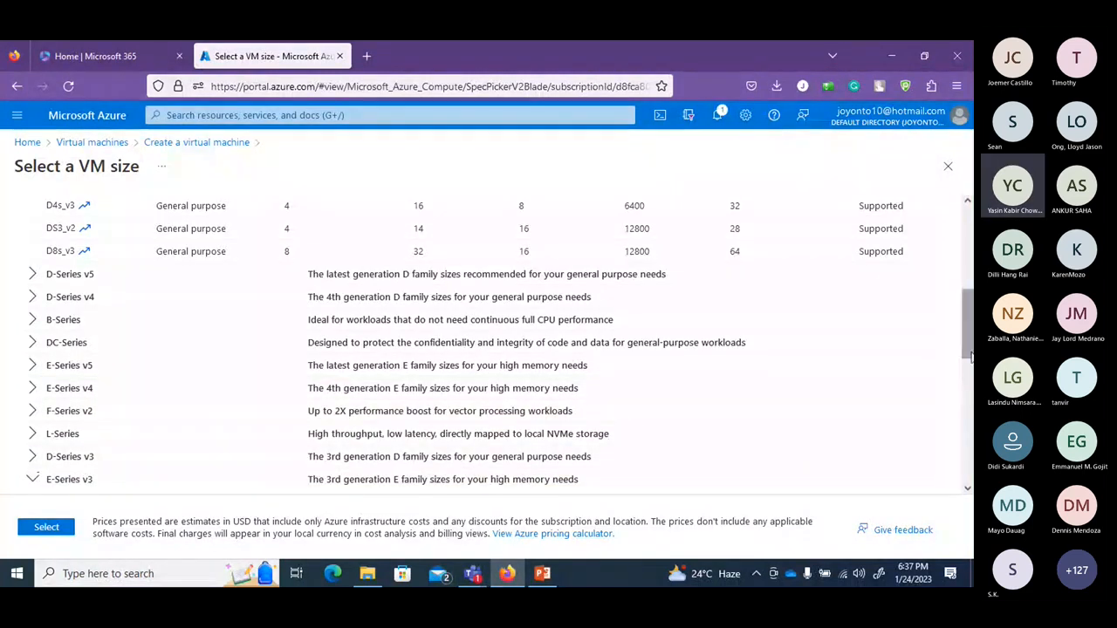
pyautogui.scroll(-3, 209, 406)
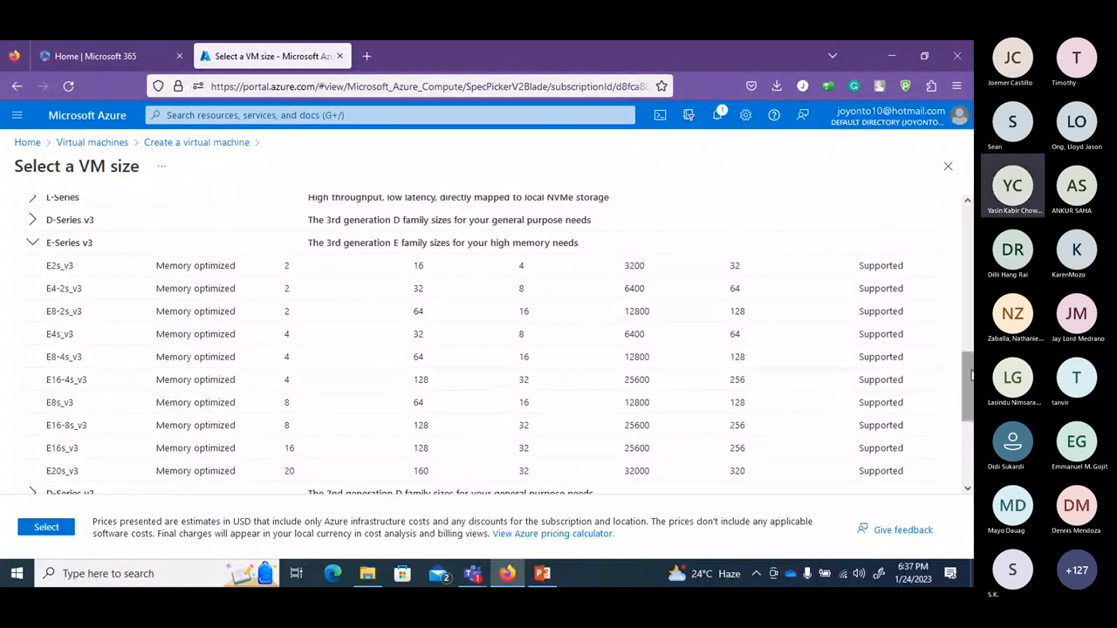
pyautogui.moveTo(970, 375); pyautogui.dragTo(969, 223)
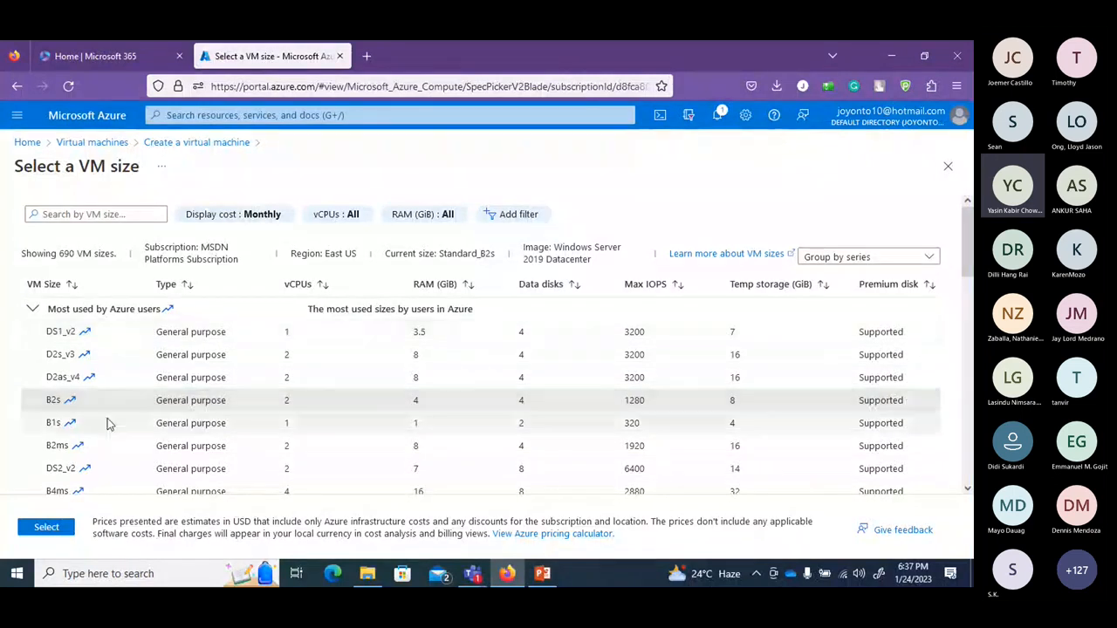
pyautogui.click(55, 399)
# Confirm the B2s size and fill in administrator username devops.
pyautogui.click(45, 527)
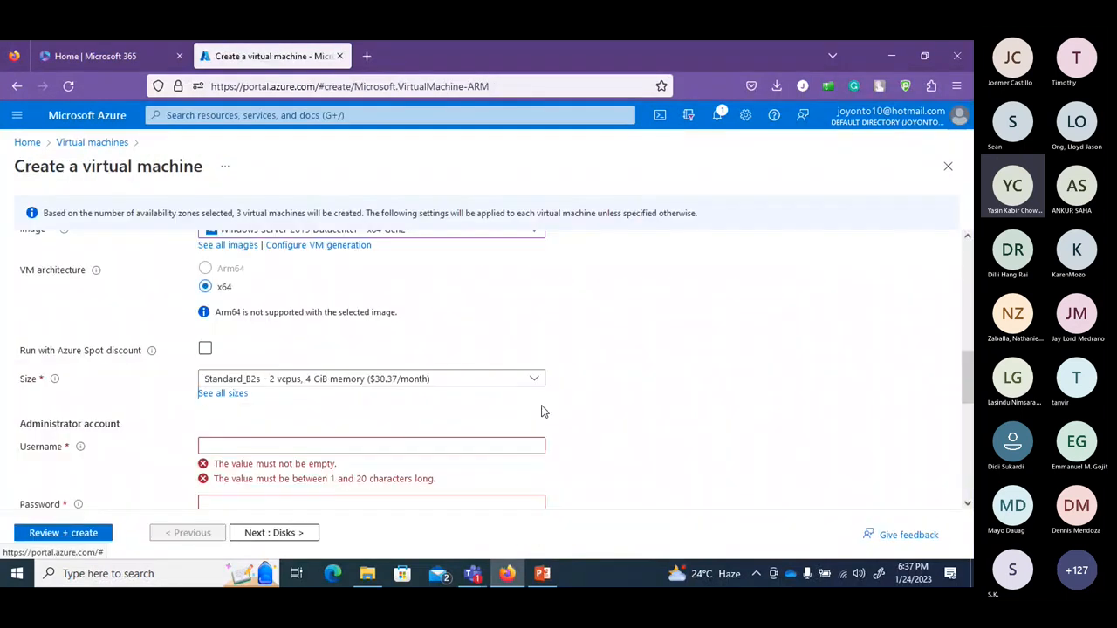
pyautogui.scroll(-1, 567, 401)
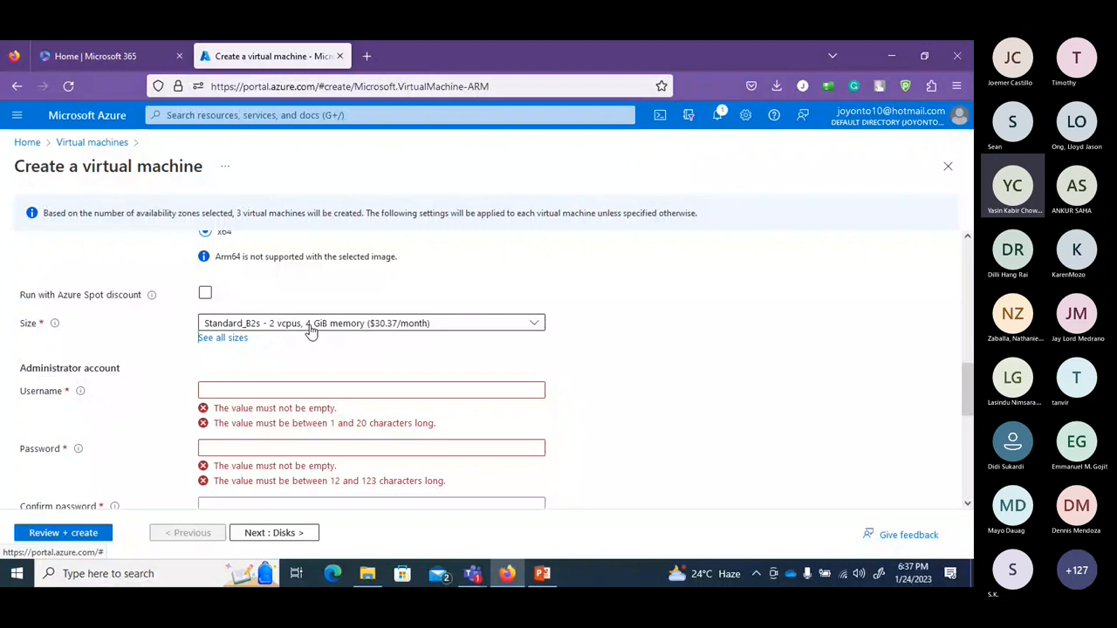
pyautogui.click(277, 393)
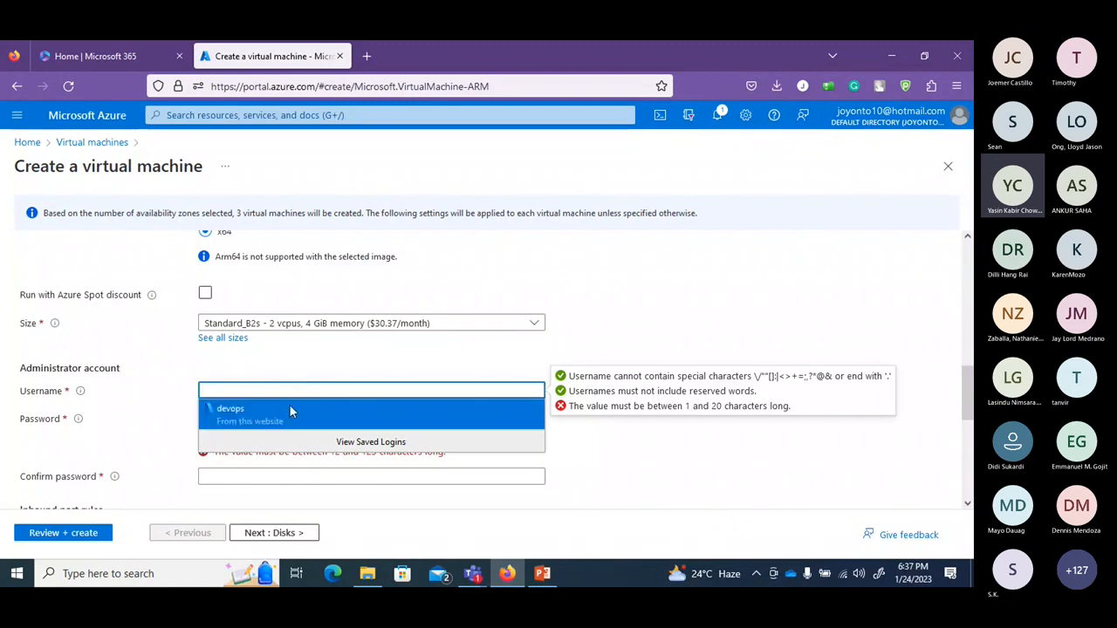
pyautogui.click(288, 405)
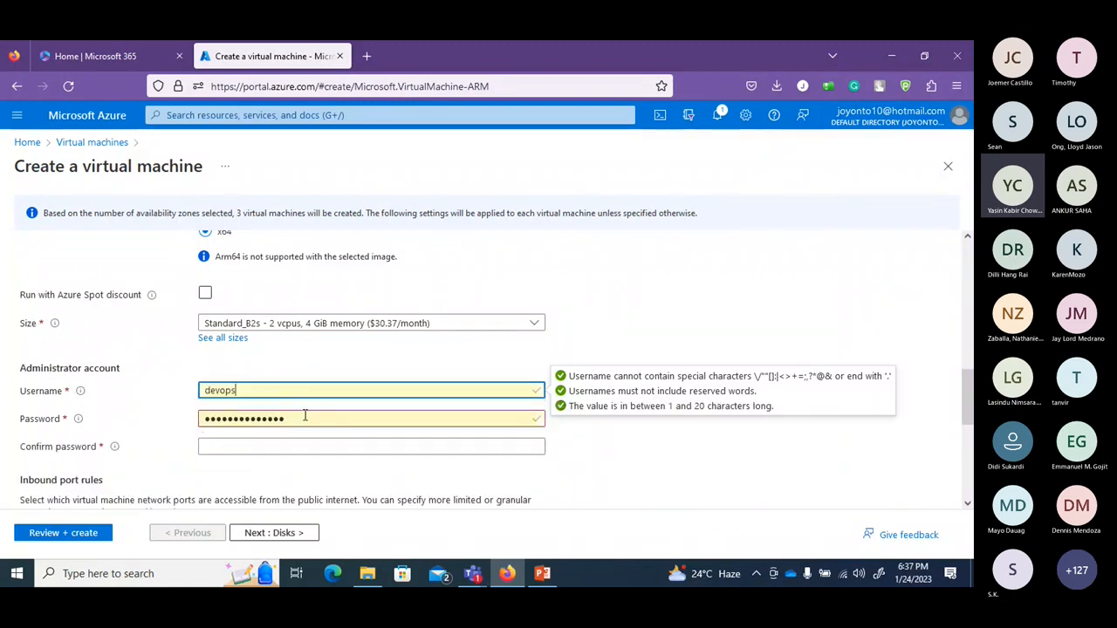
pyautogui.press('Tab')
# Enter a valid administrator password and the same value in Confirm password.
pyautogui.write('••')
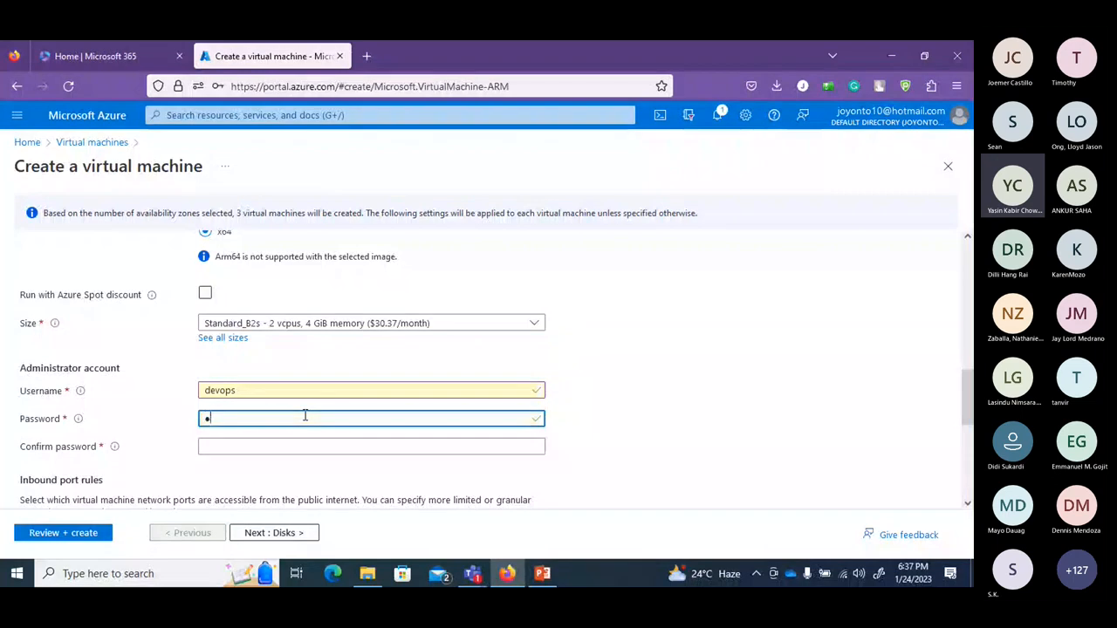
pyautogui.write('••••')
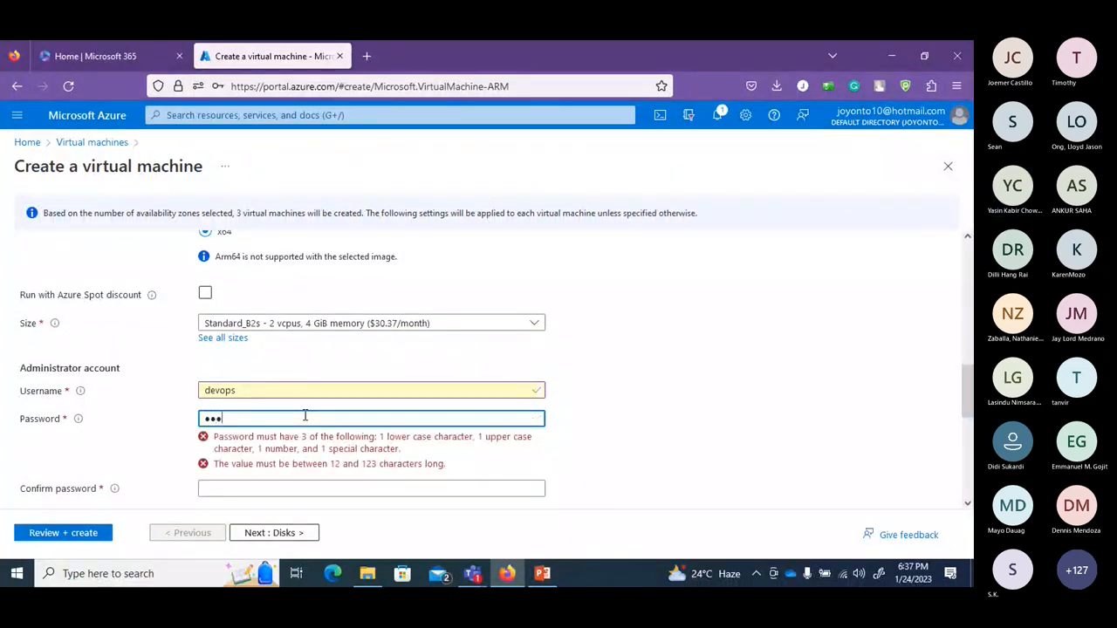
pyautogui.write('•••')
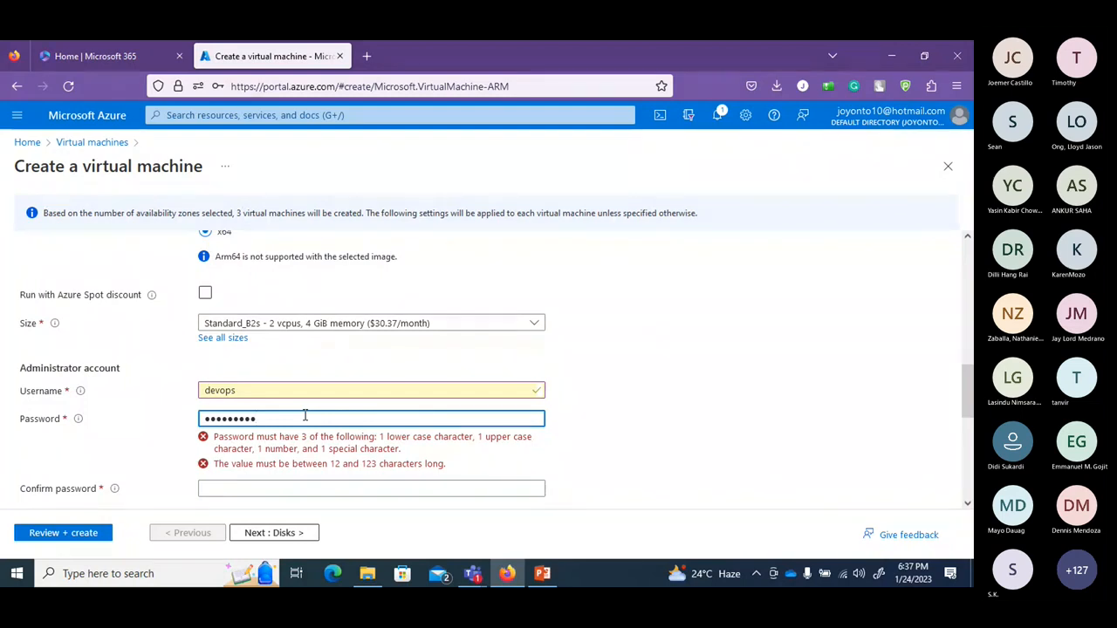
pyautogui.write('123')
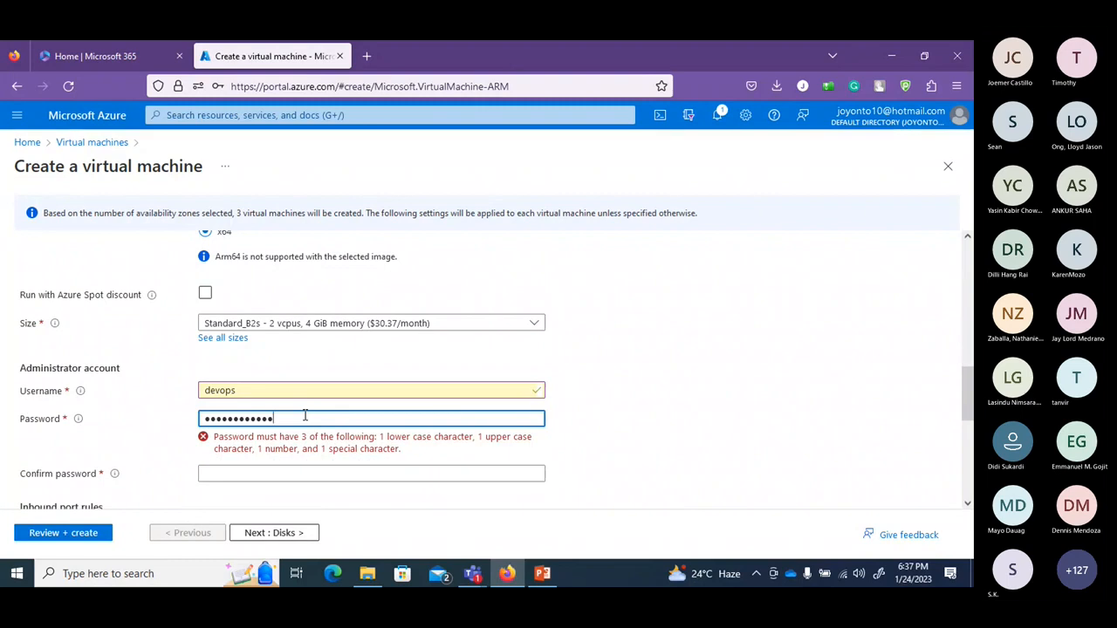
pyautogui.press('BackSpace')
pyautogui.press('BackSpace')
pyautogui.press('BackSpace')
pyautogui.press('BackSpace')
pyautogui.press('BackSpace')
pyautogui.press('BackSpace')
pyautogui.press('BackSpace')
pyautogui.press('BackSpace')
pyautogui.press('BackSpace')
pyautogui.press('BackSpace')
pyautogui.press('BackSpace')
pyautogui.press('BackSpace')
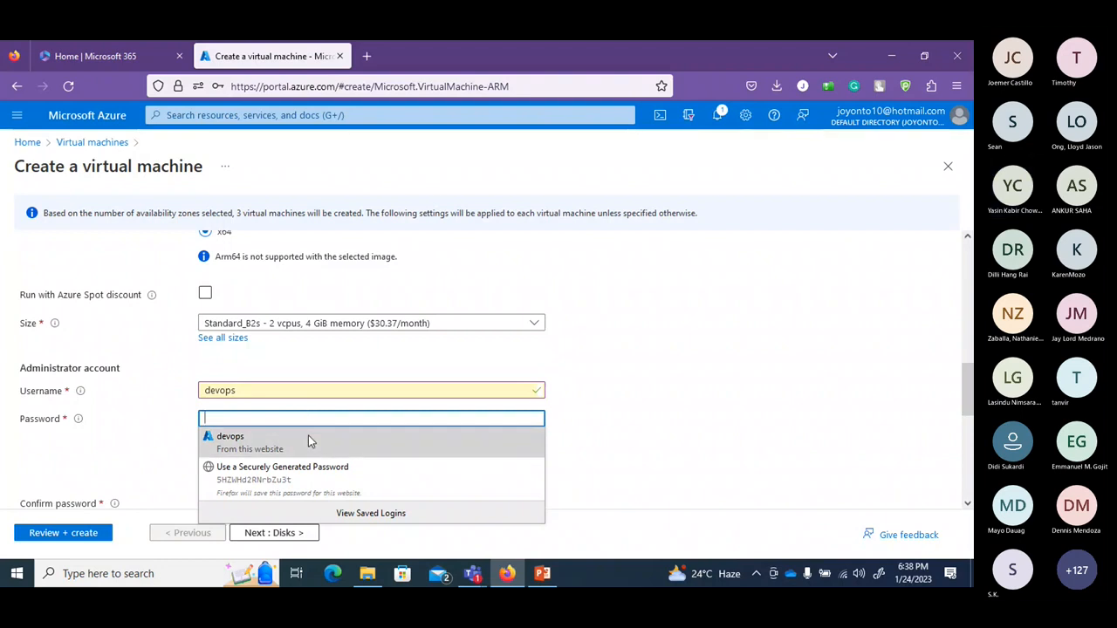
pyautogui.click(308, 440)
pyautogui.doubleClick(309, 419)
pyautogui.write('•••')
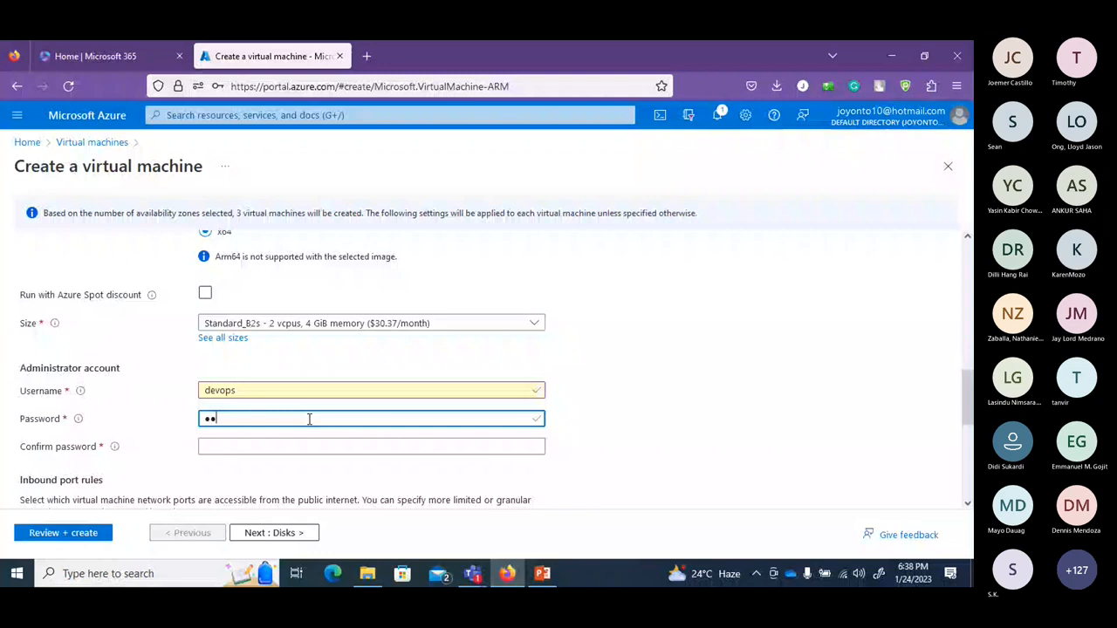
pyautogui.press('BackSpace')
pyautogui.press('BackSpace')
pyautogui.press('BackSpace')
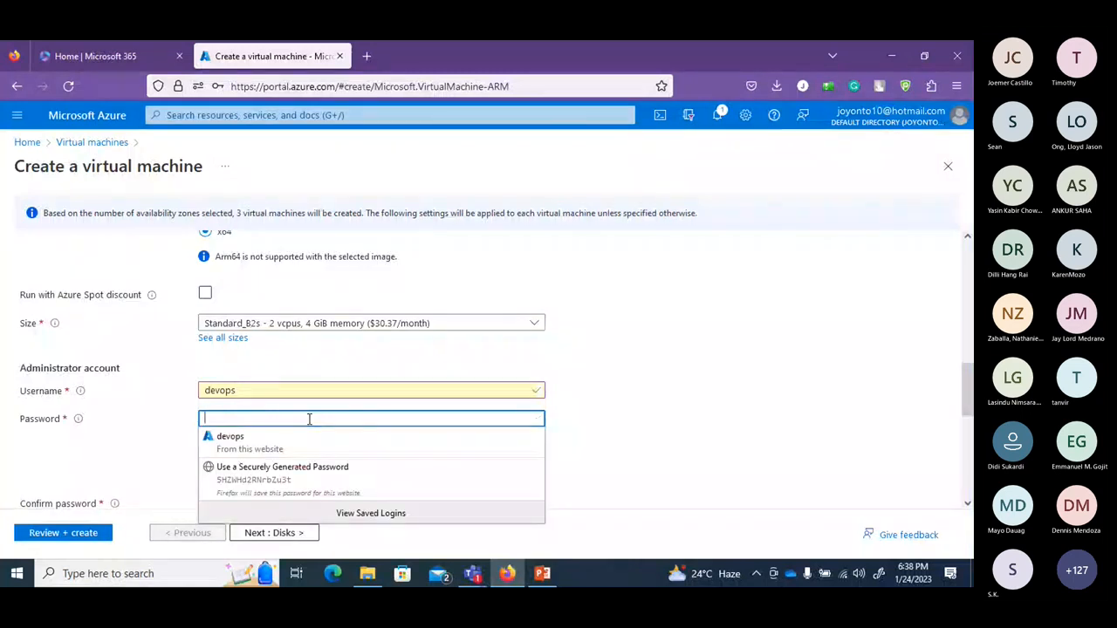
pyautogui.write('••••••••')
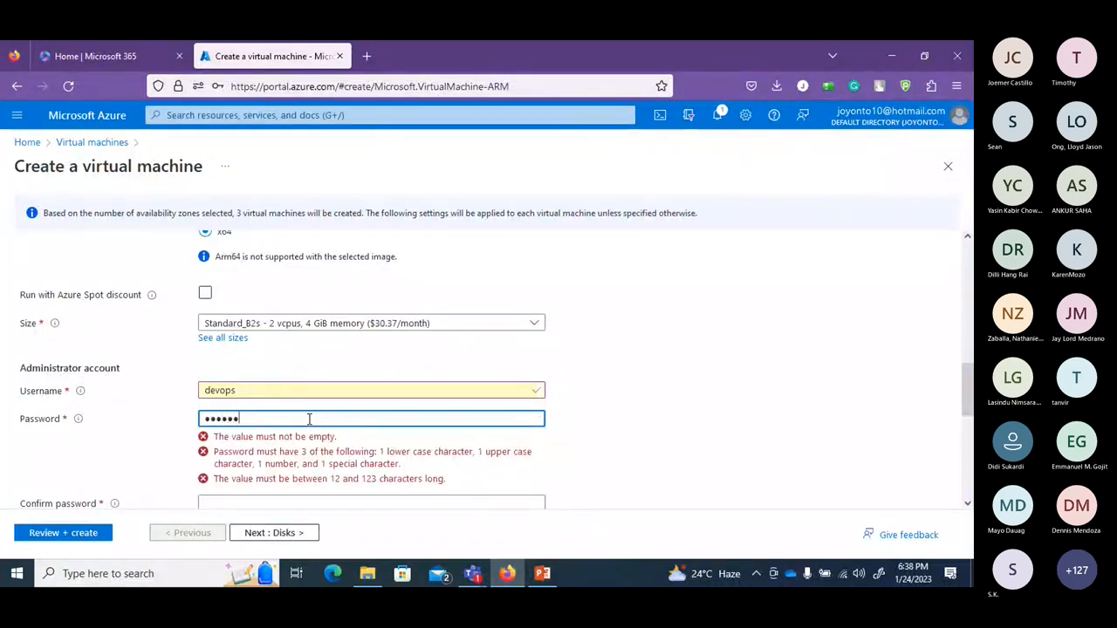
pyautogui.write('••••••')
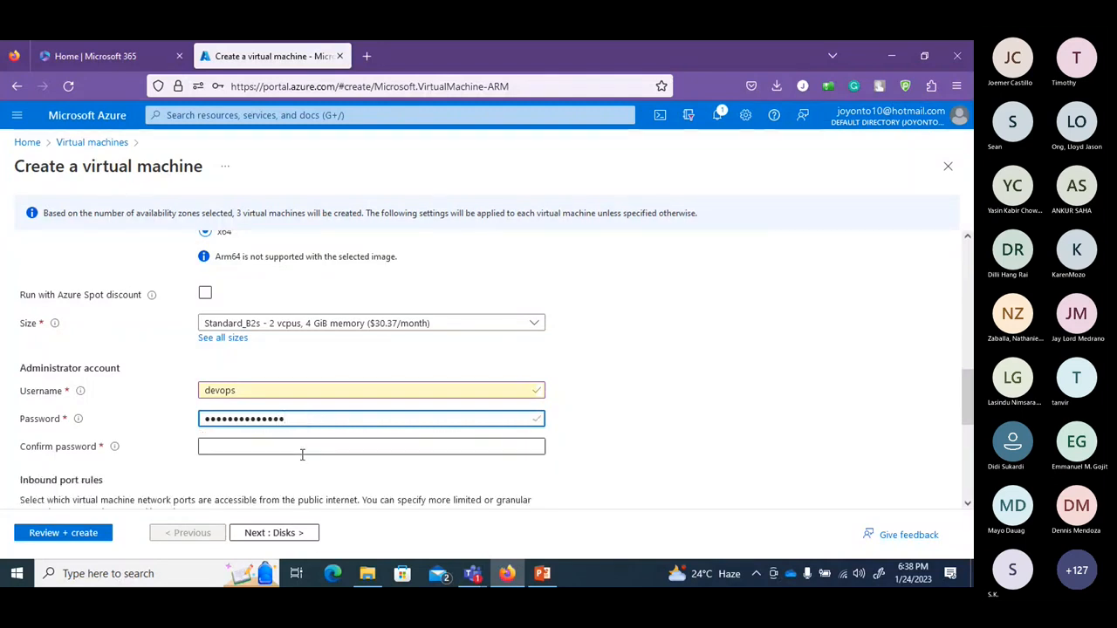
pyautogui.click(301, 449)
pyautogui.write('••')
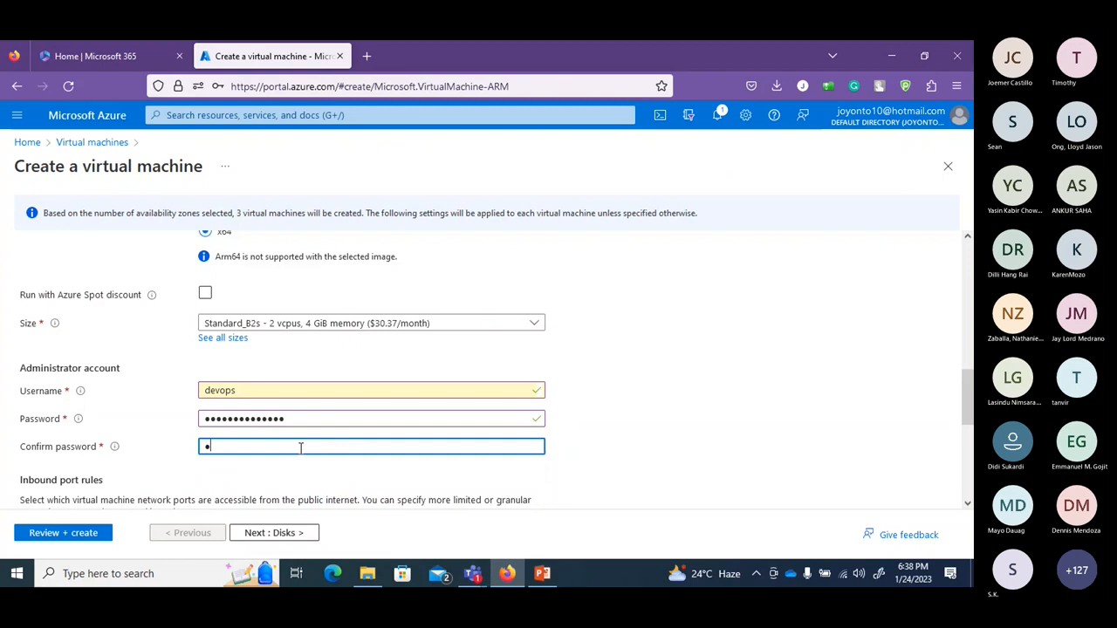
pyautogui.write('•••')
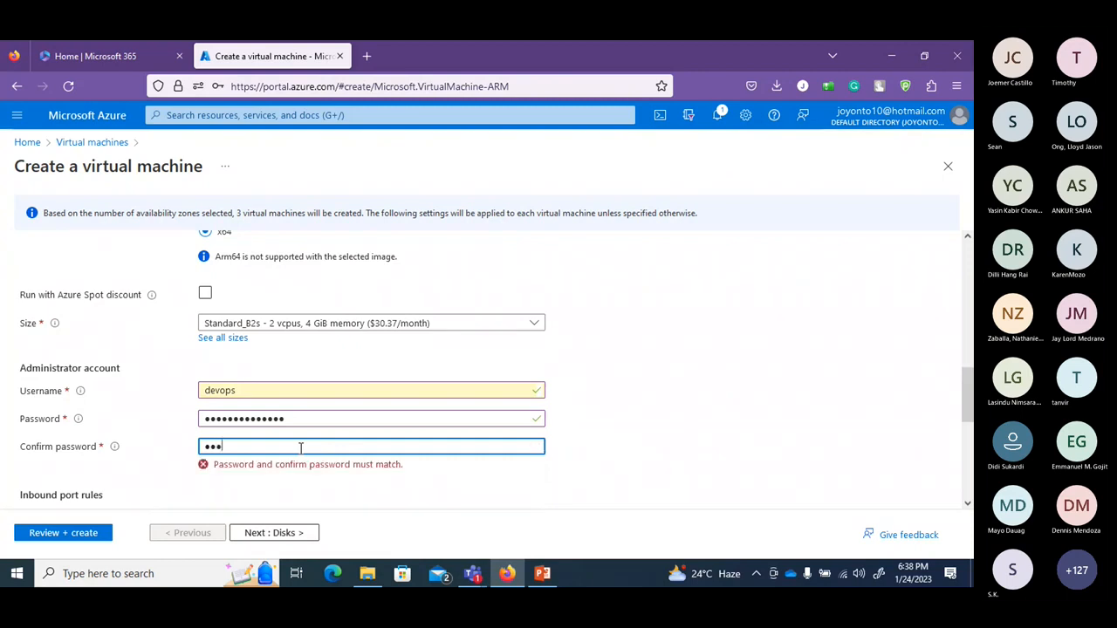
pyautogui.write('•••••••••')
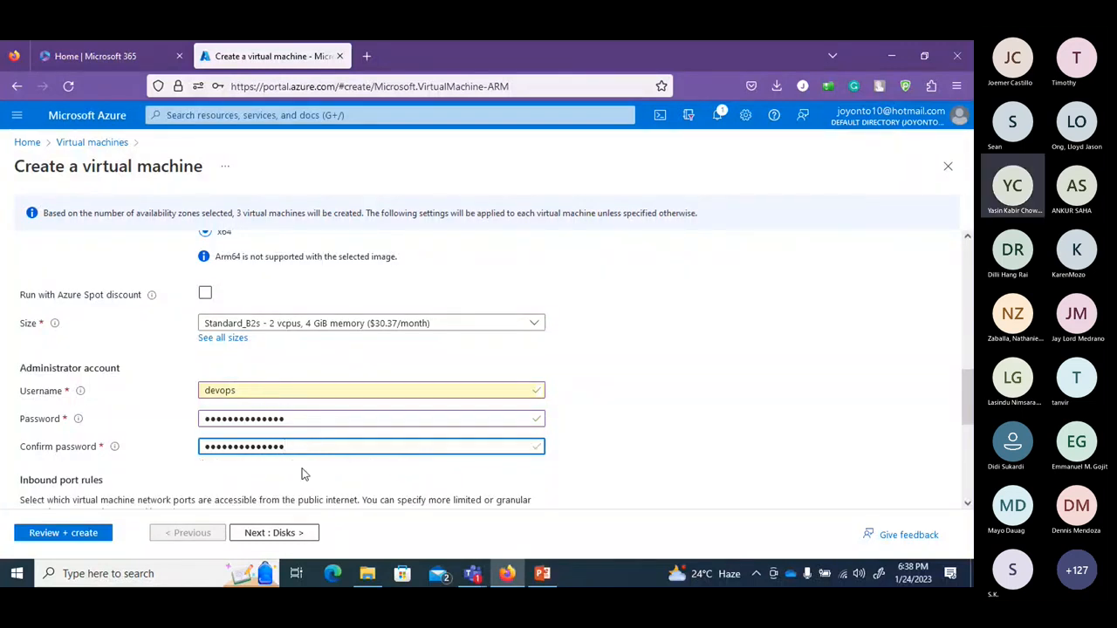
pyautogui.moveTo(963, 389); pyautogui.dragTo(963, 446)
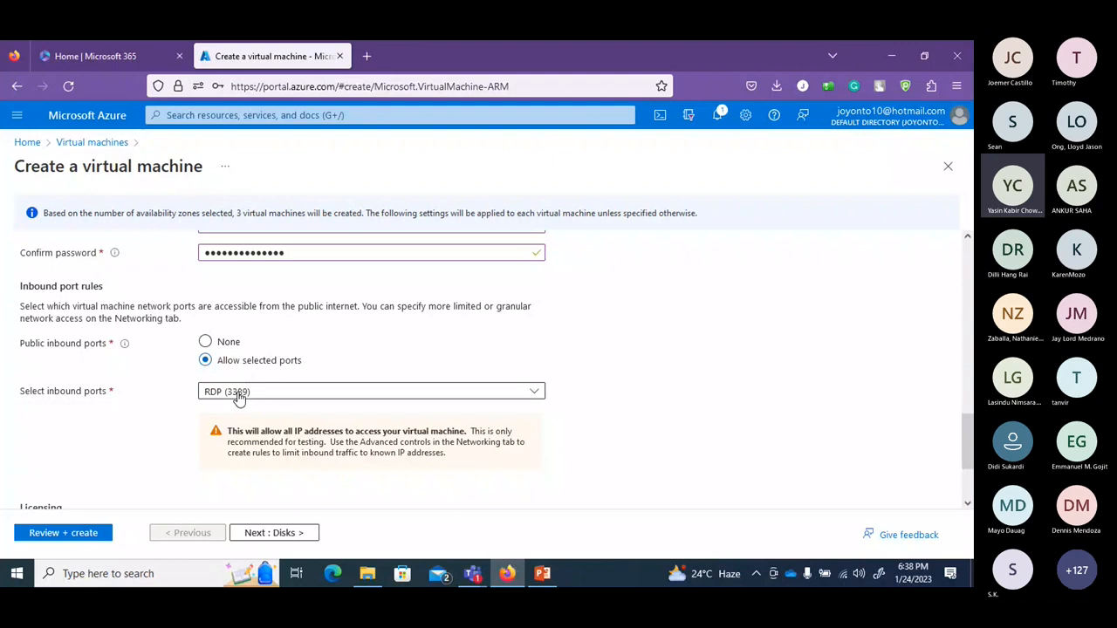
# Keep inbound RDP (3389) and the unchecked licensing option, and advance to the Disks tab.
pyautogui.scroll(-3, 958, 407)
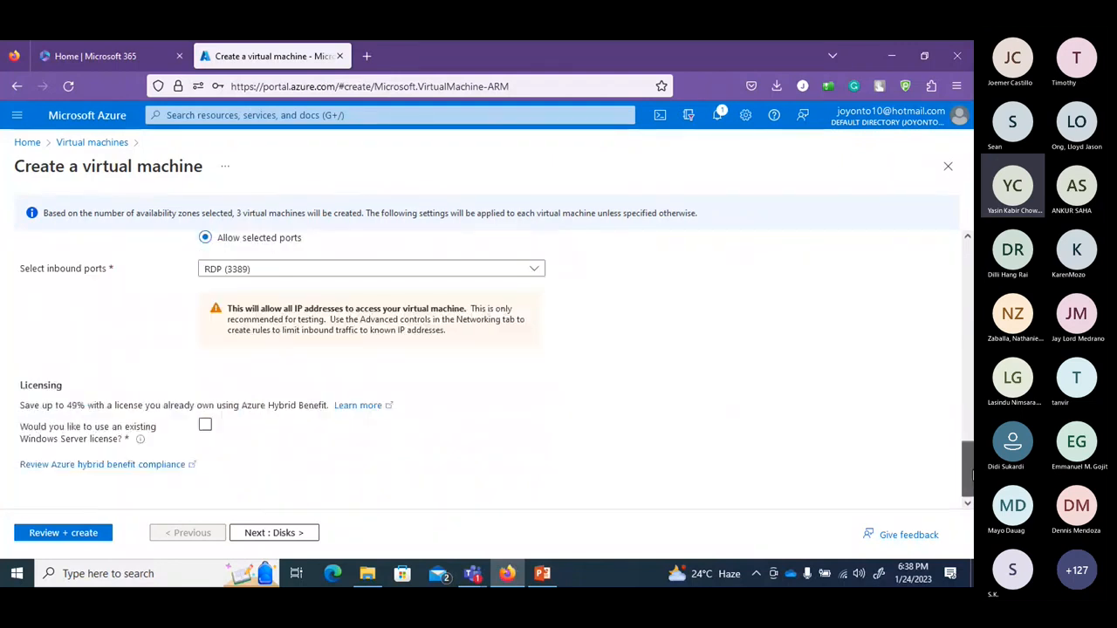
pyautogui.click(254, 532)
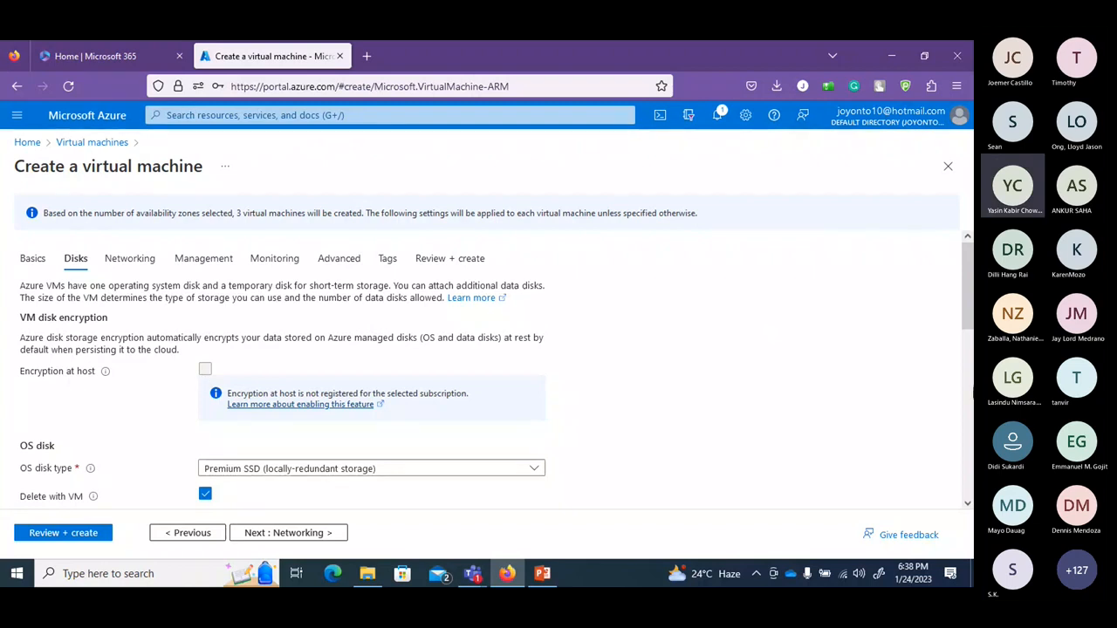
# Set the OS disk type to Standard HDD (locally-redundant storage), keeping Delete with VM enabled.
pyautogui.moveTo(967, 299); pyautogui.dragTo(967, 334)
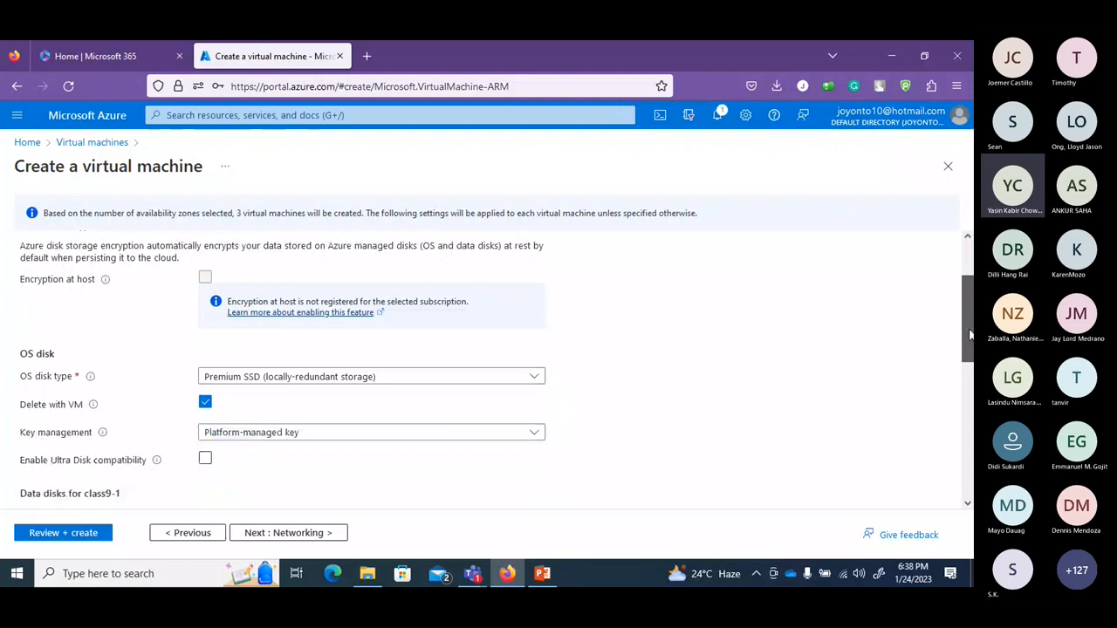
pyautogui.click(488, 374)
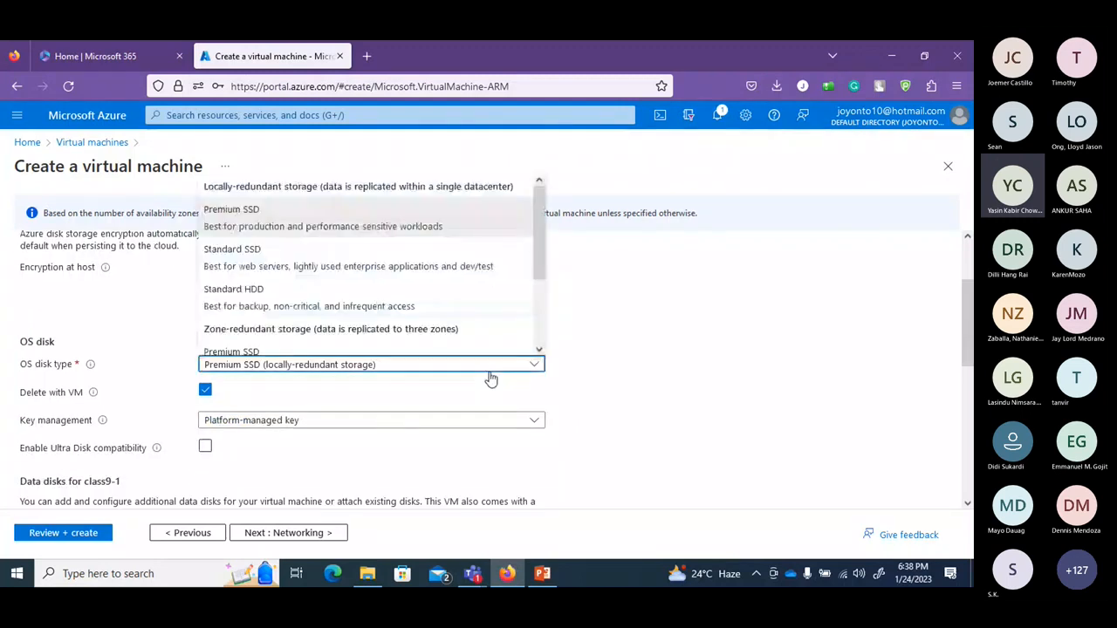
pyautogui.click(467, 301)
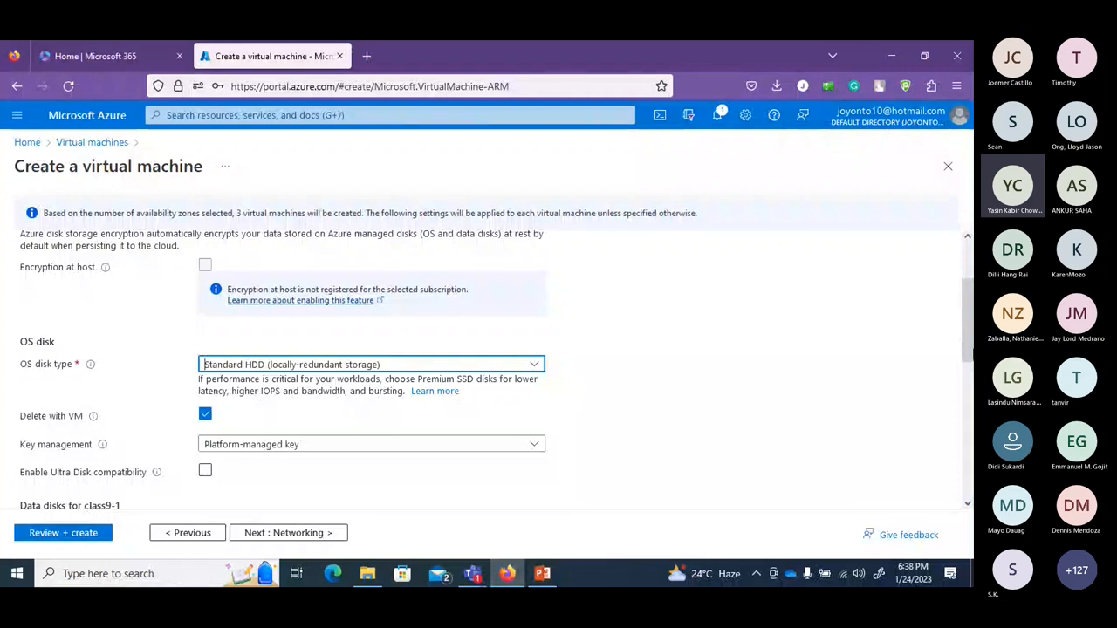
pyautogui.scroll(-1, 967, 331)
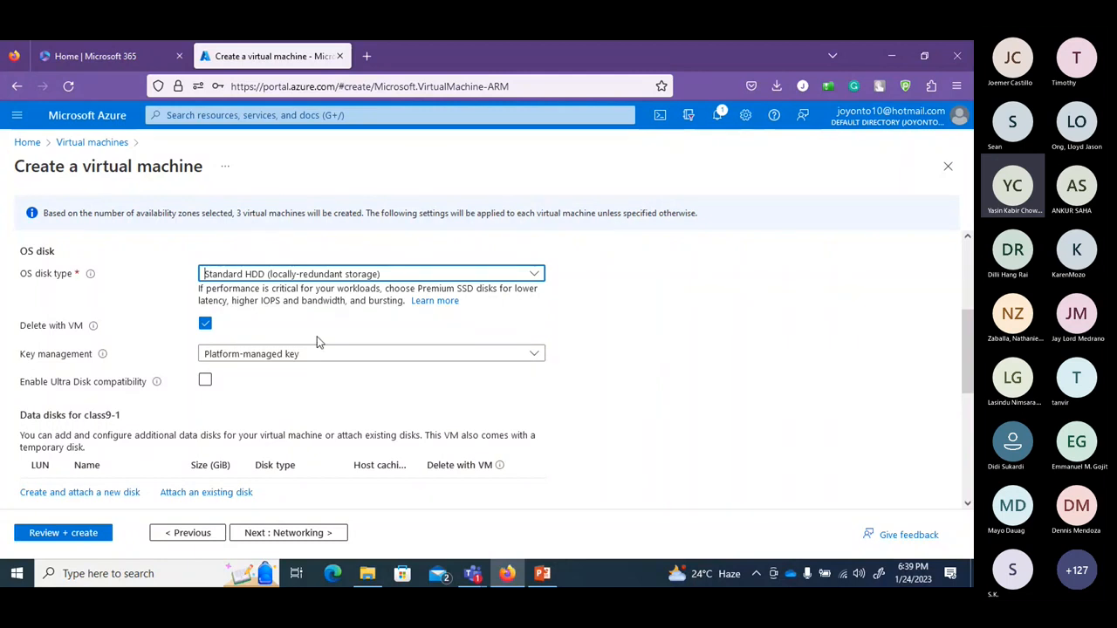
pyautogui.scroll(1, 317, 336)
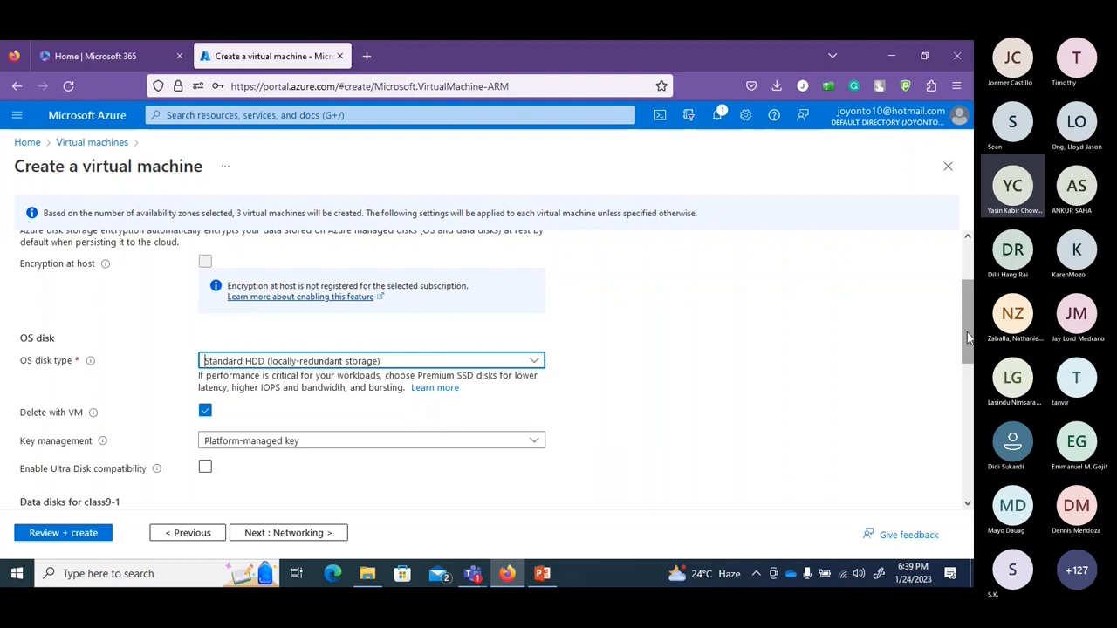
pyautogui.scroll(-2, 966, 337)
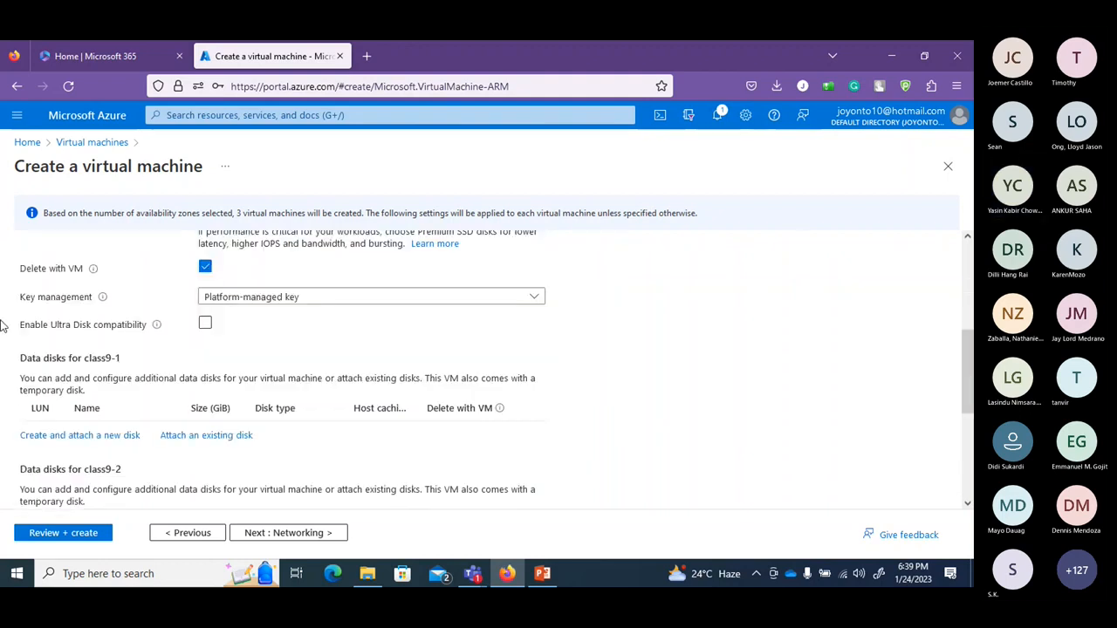
pyautogui.scroll(-1, 968, 383)
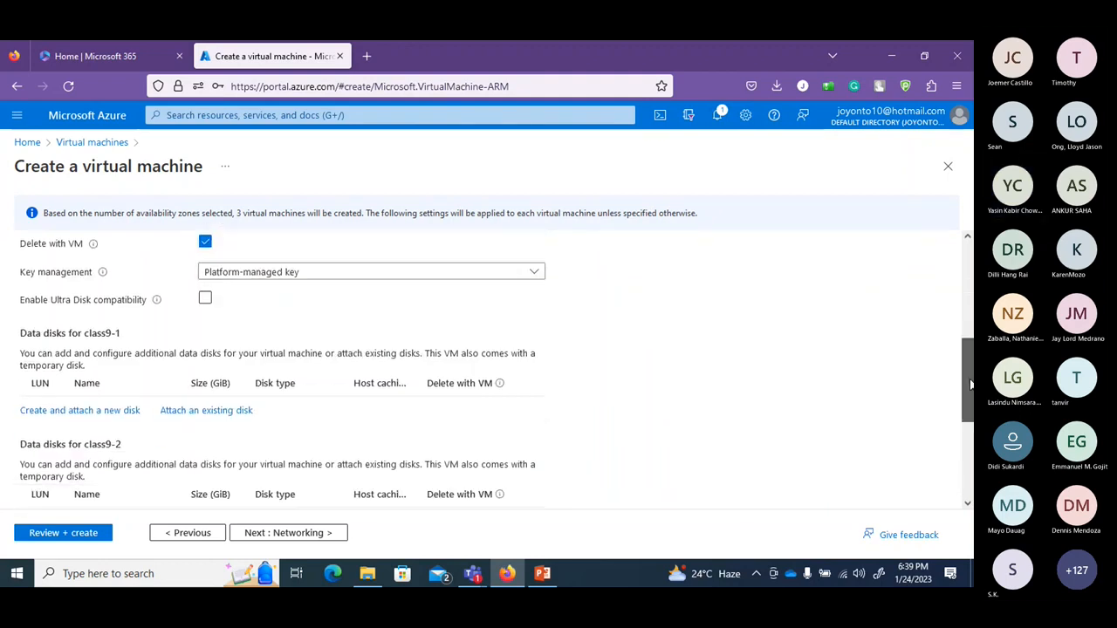
pyautogui.scroll(-2, 970, 384)
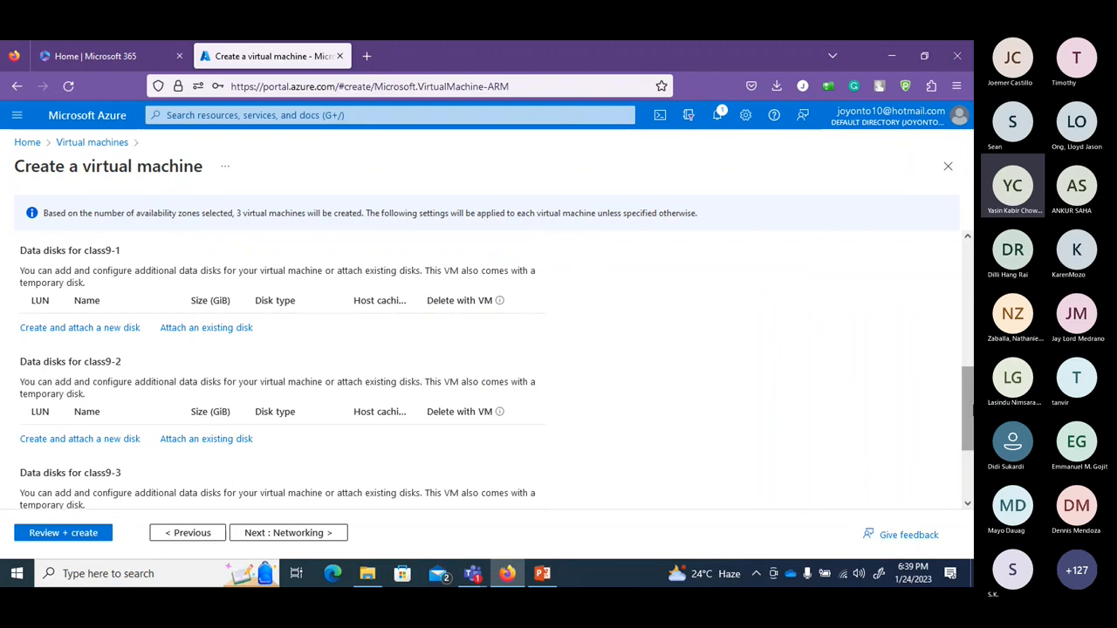
pyautogui.scroll(2, 970, 384)
pyautogui.scroll(1, 349, 336)
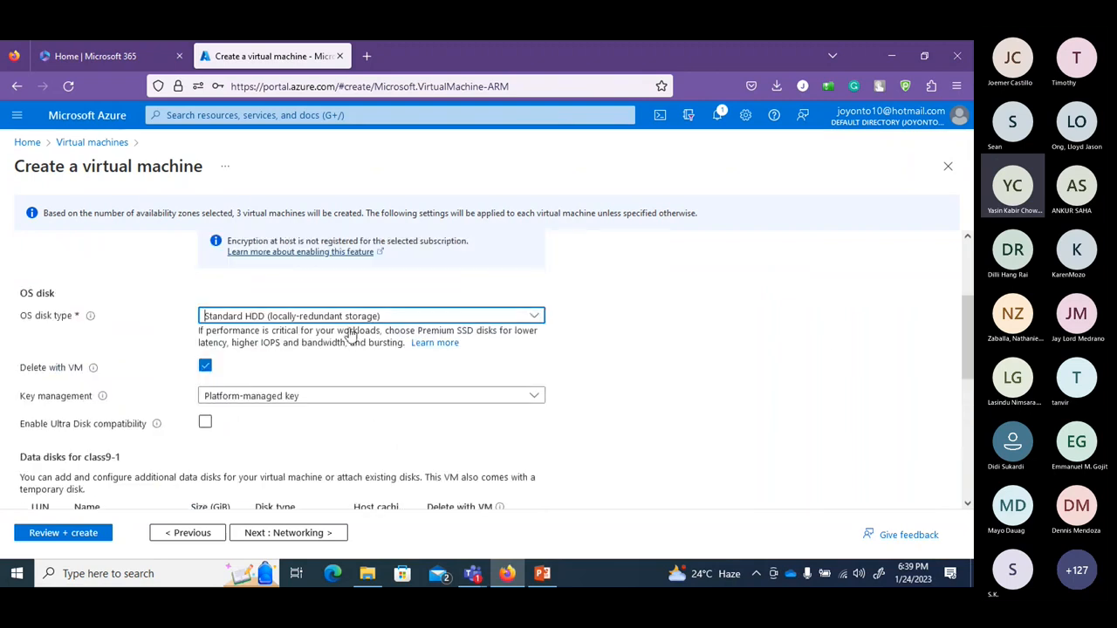
pyautogui.scroll(-2, 546, 366)
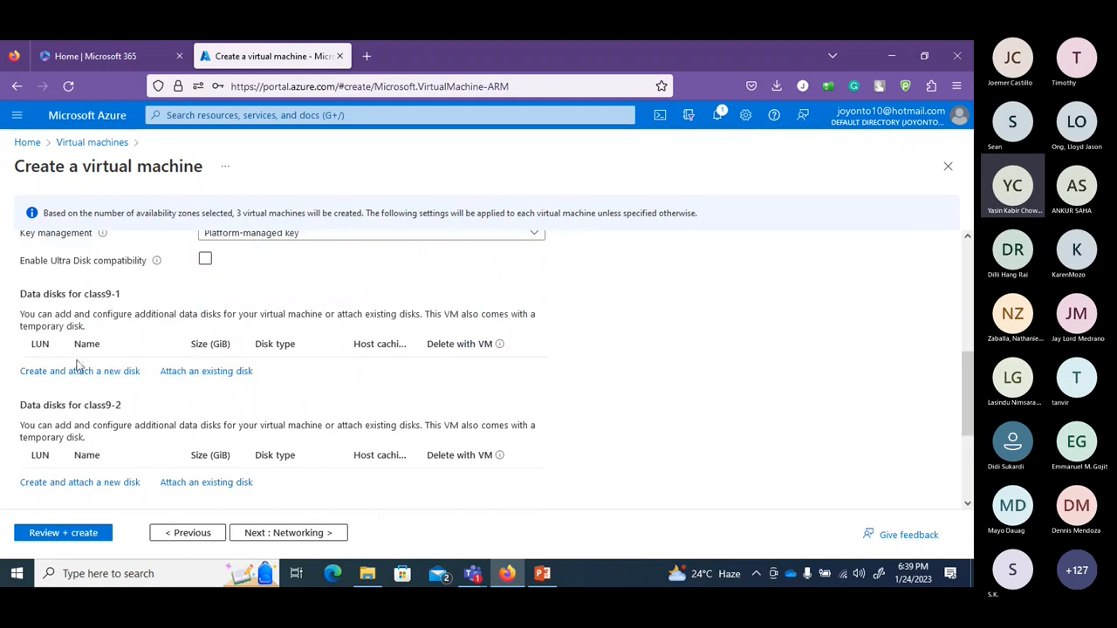
pyautogui.moveTo(965, 371)
pyautogui.mouseDown()
pyautogui.moveTo(966, 391)
pyautogui.moveTo(965, 353)
pyautogui.moveTo(971, 439)
pyautogui.moveTo(971, 371)
pyautogui.mouseUp()
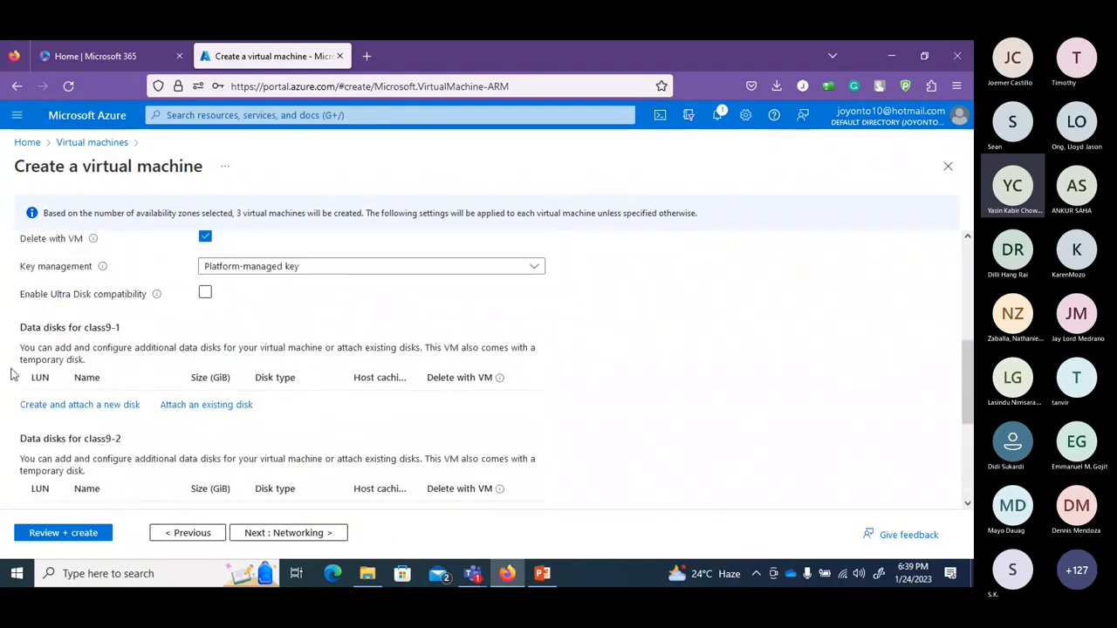
# Add an empty (source None) 1024 GiB Premium SSD LRS data disk, class9-1_DataDisk_0, for class9-1.
pyautogui.click(97, 405)
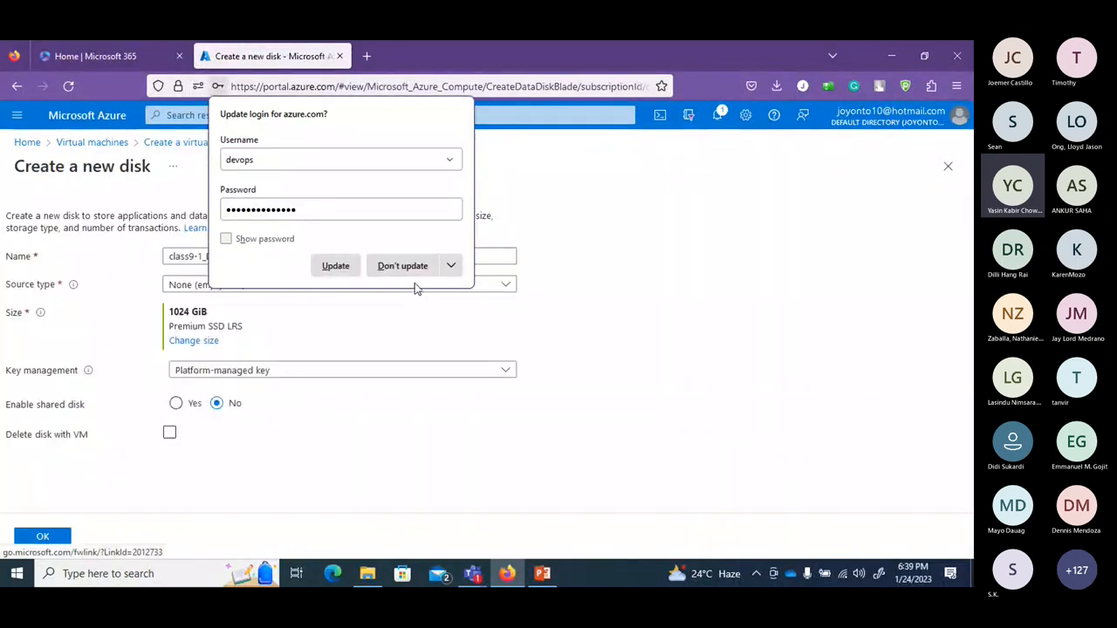
pyautogui.click(355, 266)
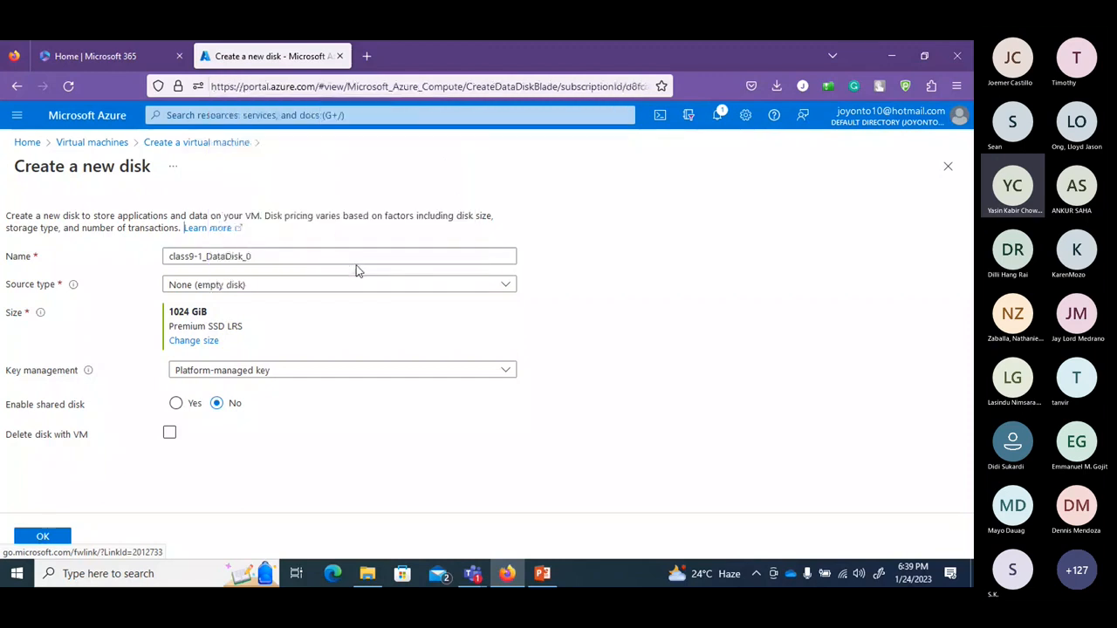
pyautogui.click(257, 286)
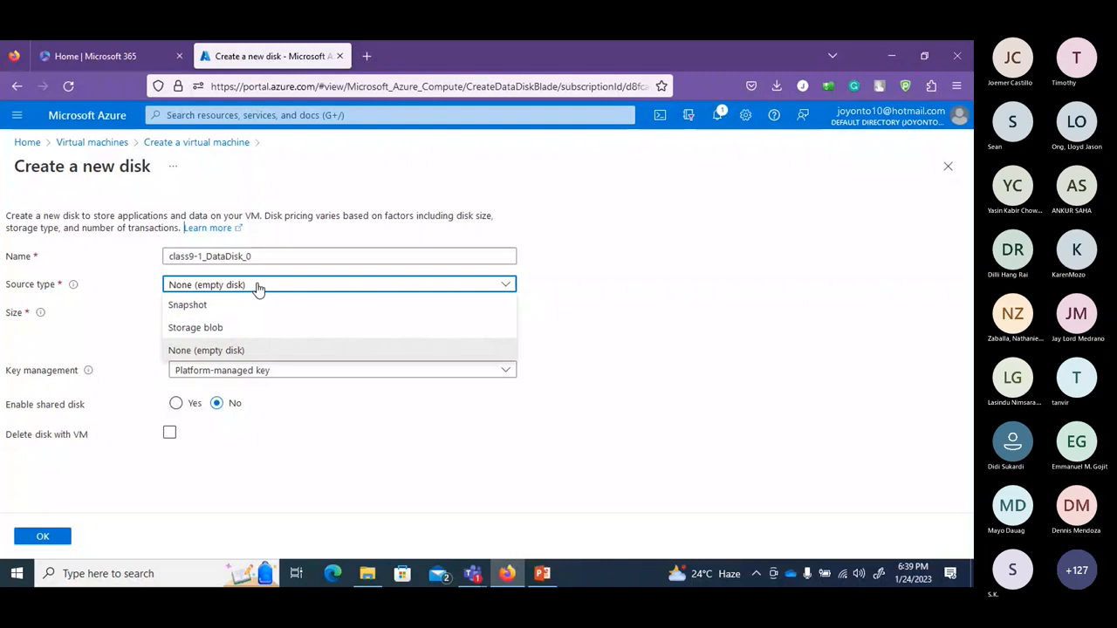
pyautogui.click(225, 337)
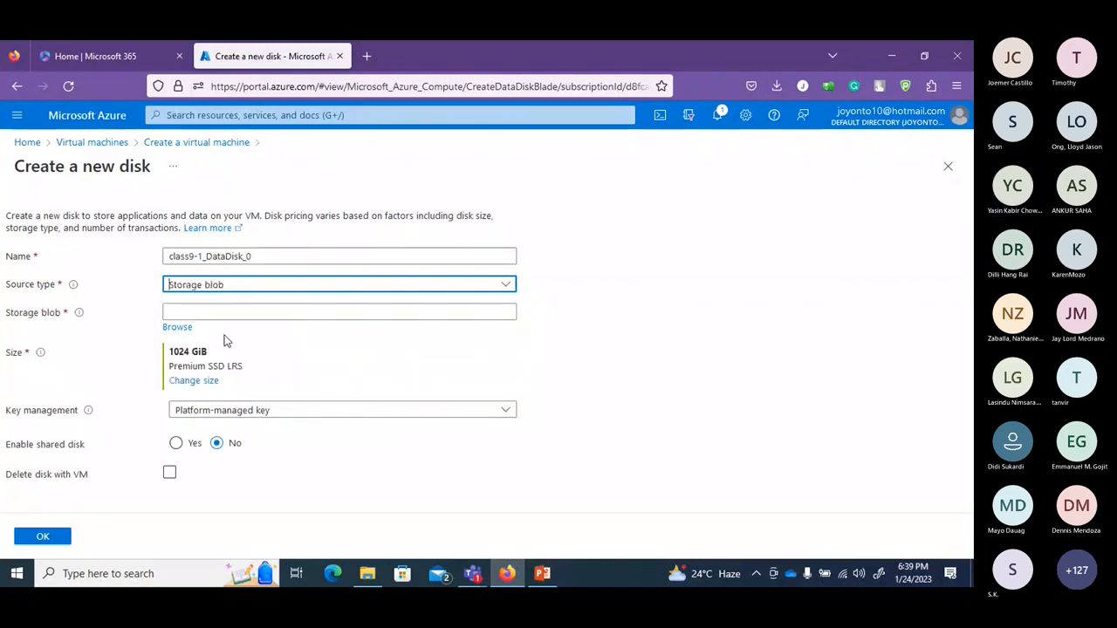
pyautogui.click(245, 297)
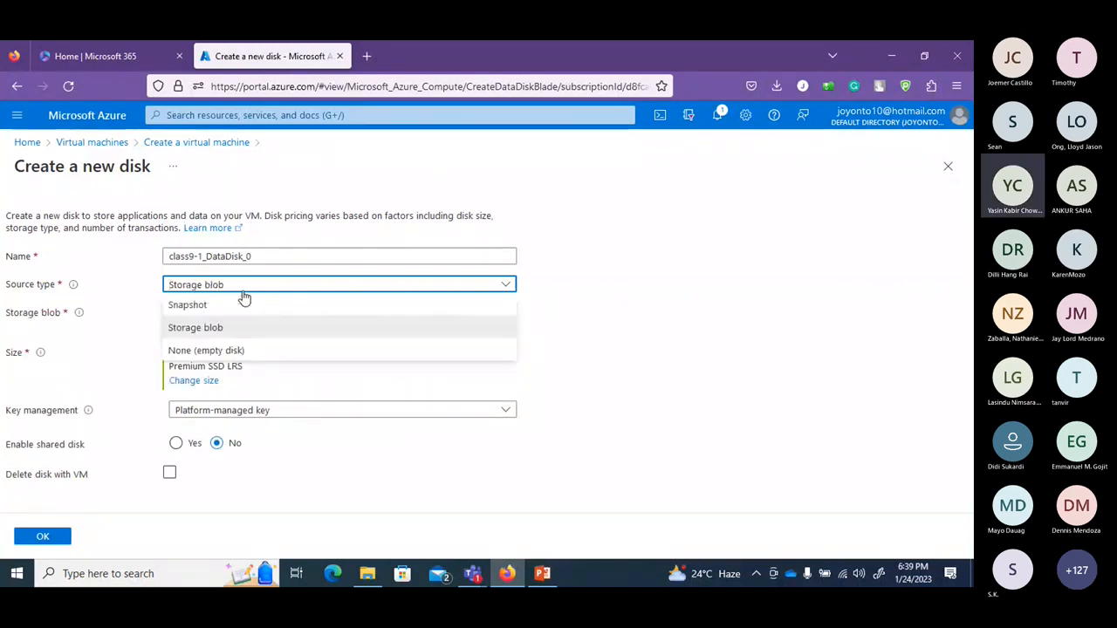
pyautogui.click(275, 353)
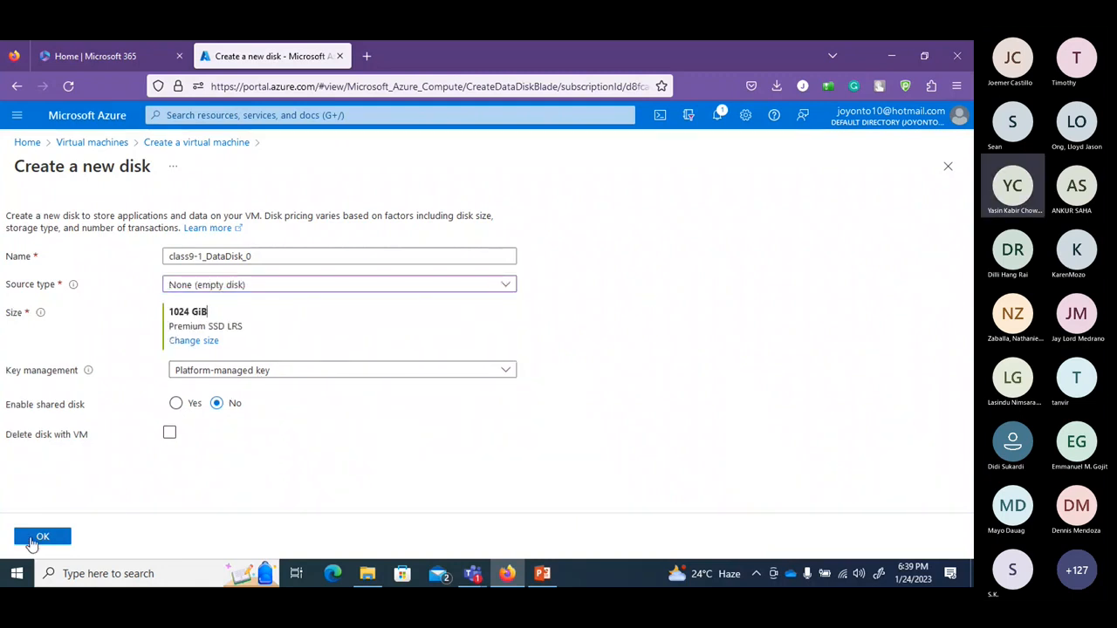
pyautogui.click(208, 345)
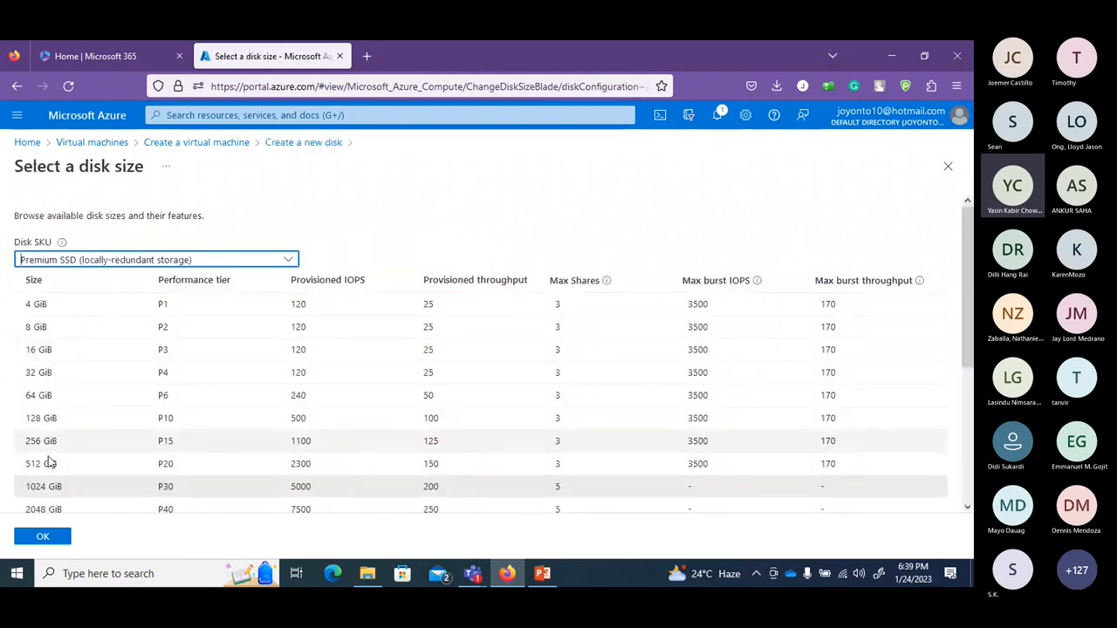
pyautogui.click(42, 538)
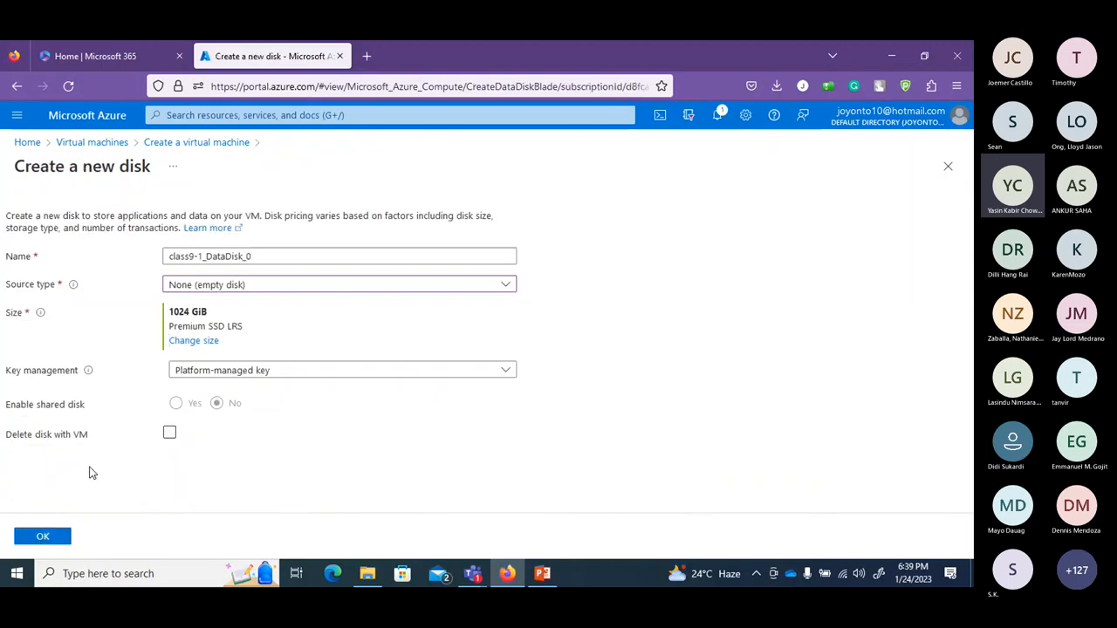
pyautogui.click(32, 538)
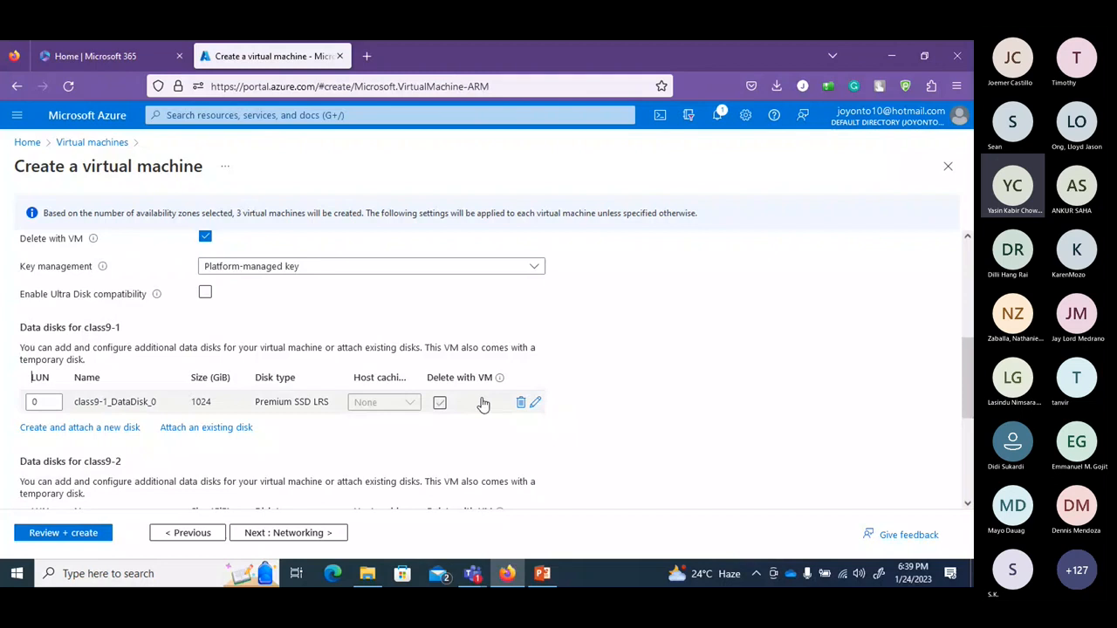
# Enable Delete with VM for class9-1_DataDisk_0 and begin a new data disk for class9-2.
pyautogui.click(440, 404)
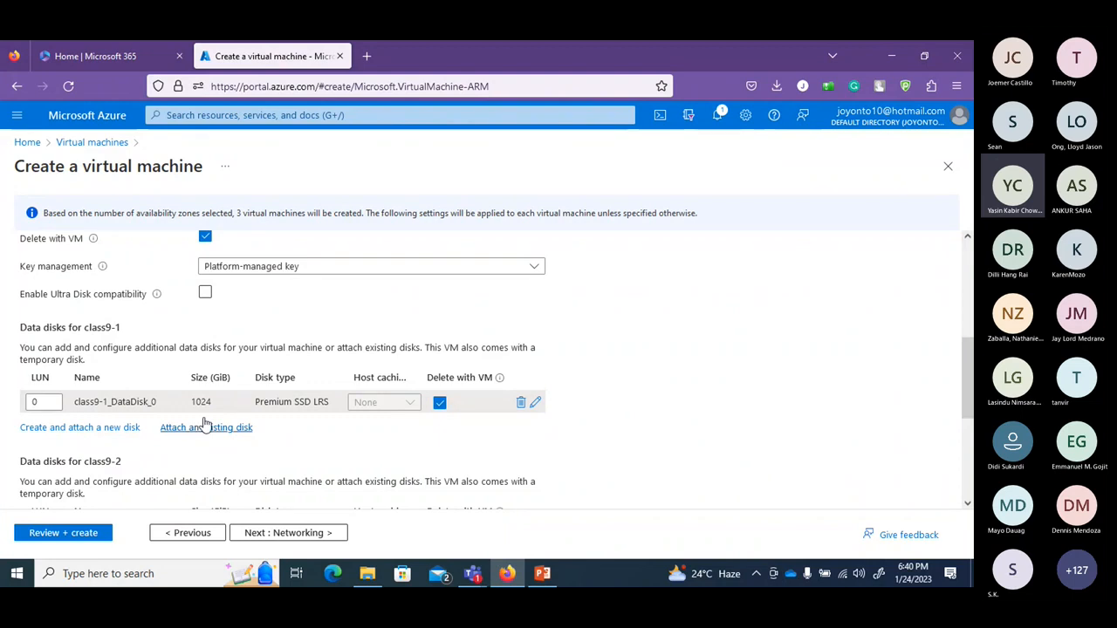
pyautogui.click(440, 404)
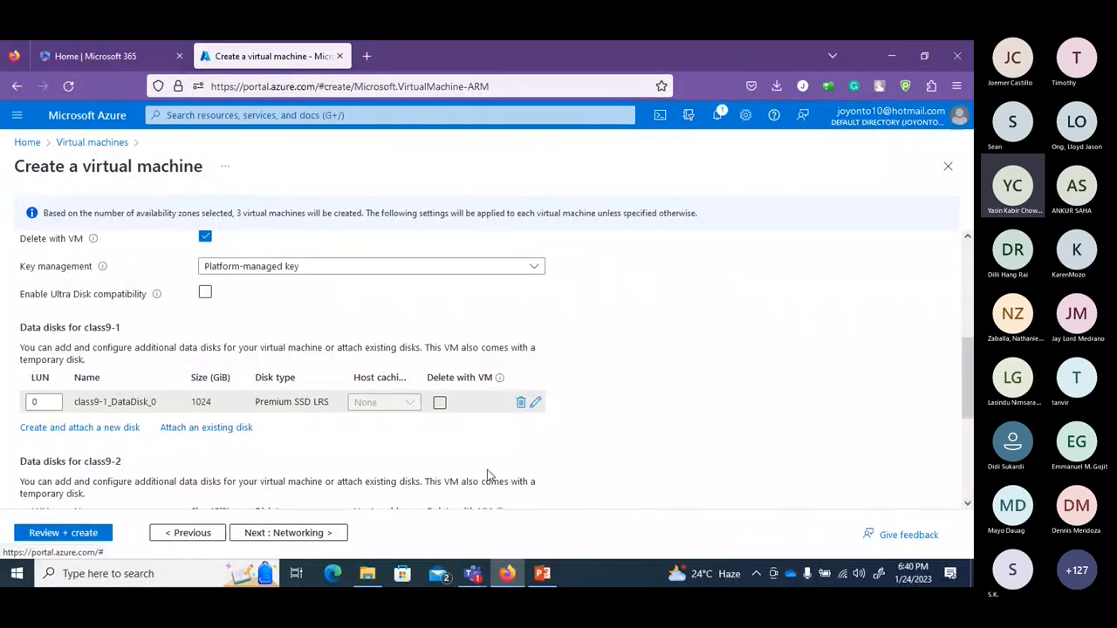
pyautogui.click(440, 403)
pyautogui.moveTo(968, 397); pyautogui.dragTo(968, 432)
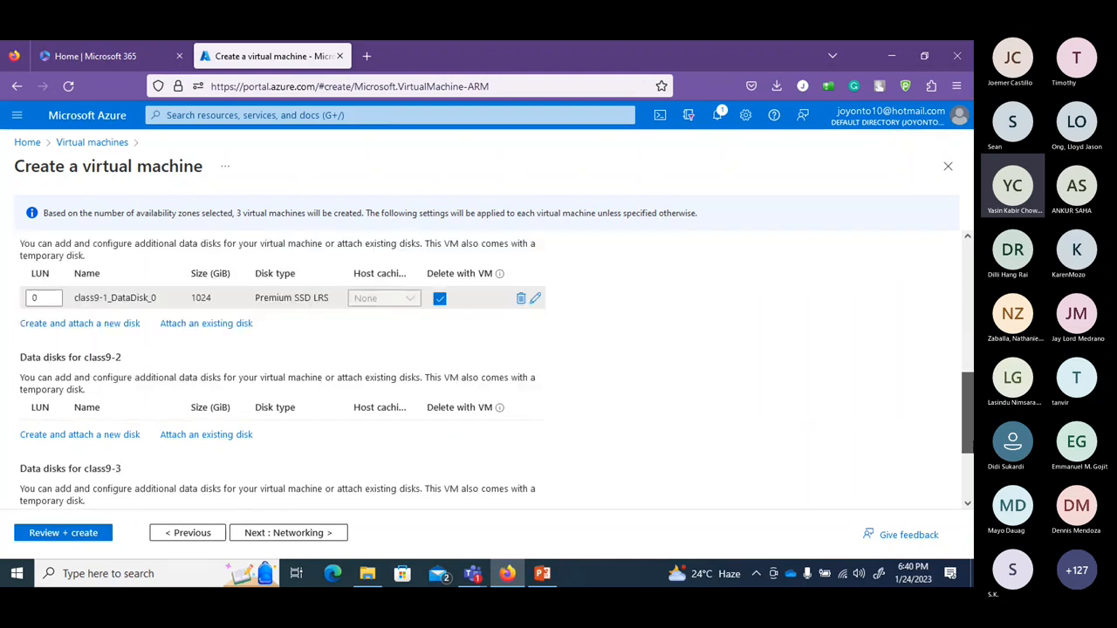
pyautogui.click(55, 404)
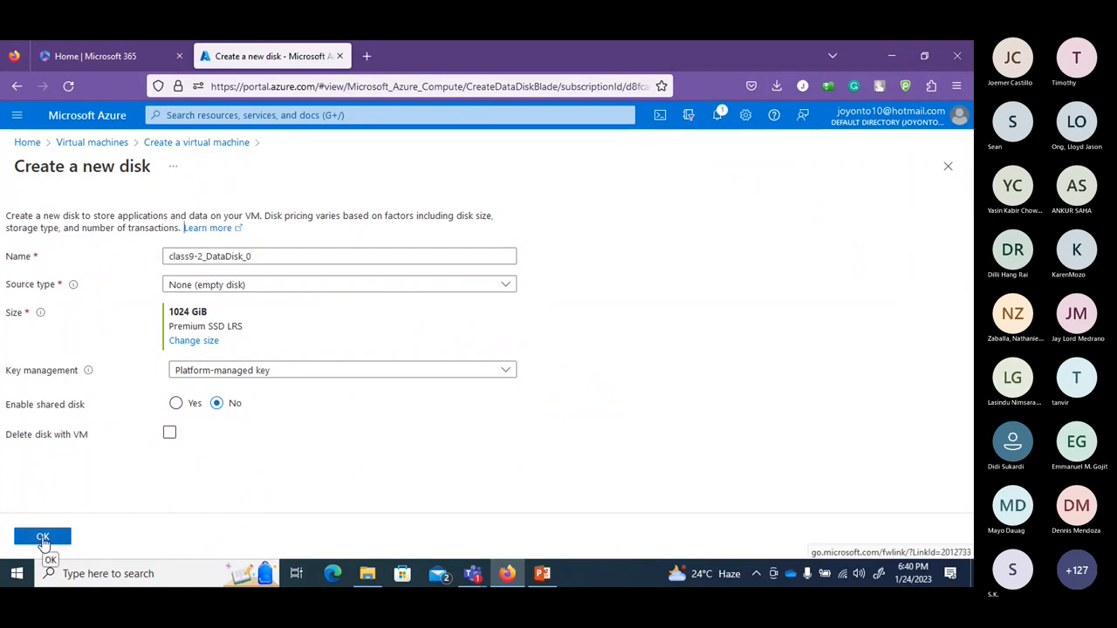
# Attach class9-2's 1024 GiB Premium SSD LRS data disk, set to delete with the VM.
pyautogui.click(169, 433)
pyautogui.click(60, 536)
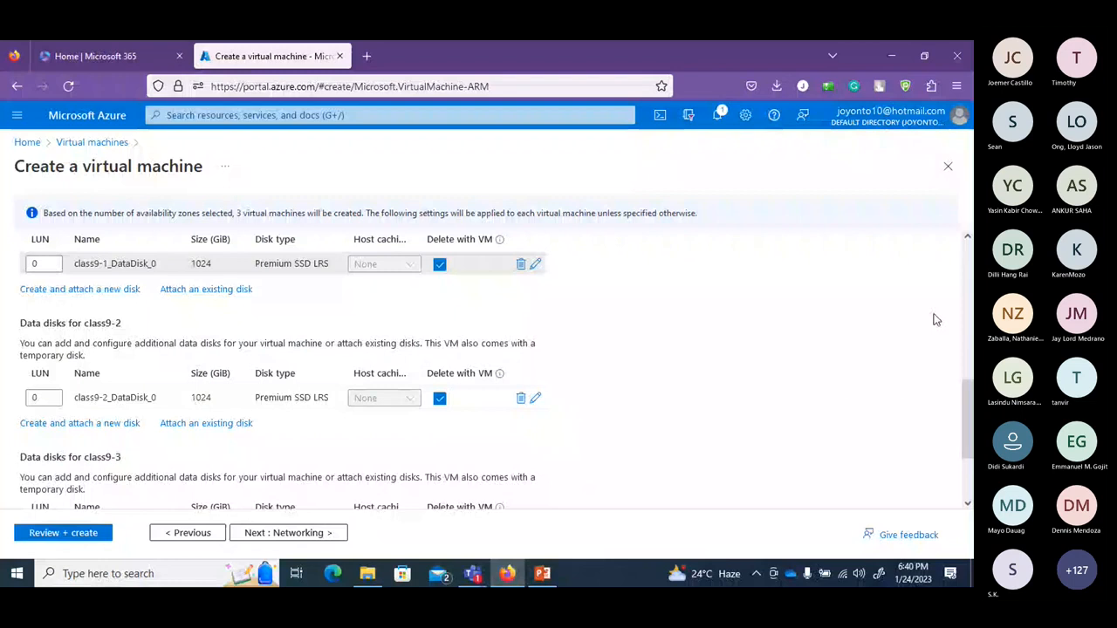
pyautogui.scroll(-2, 933, 319)
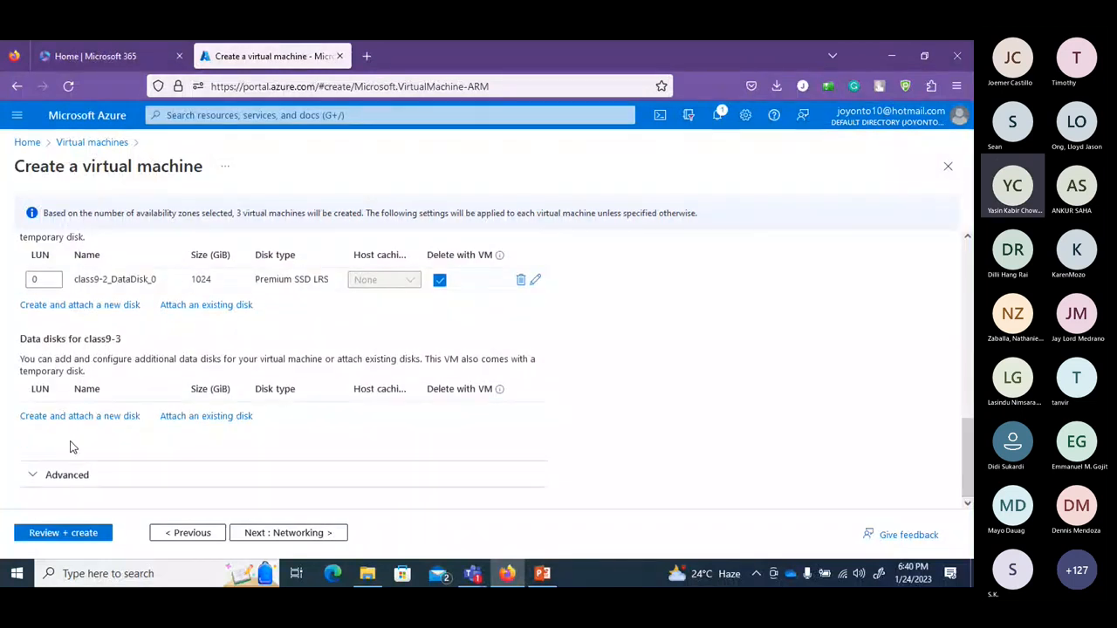
# Attach a 1024 GiB Premium SSD LRS data disk to class9-3 and set it to delete with the VM.
pyautogui.click(71, 417)
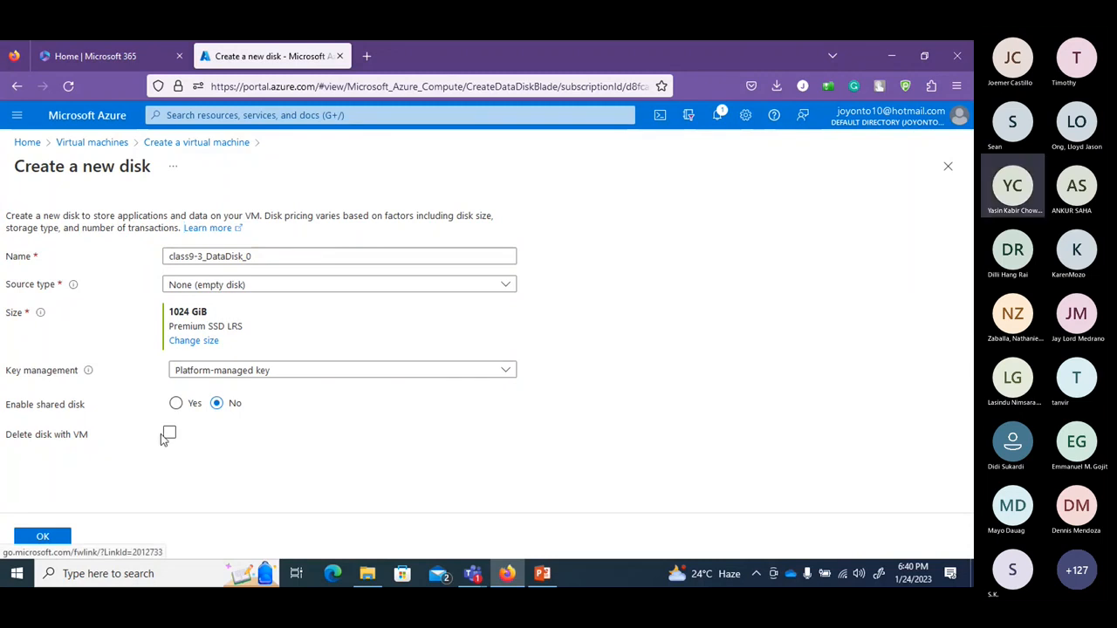
pyautogui.click(39, 538)
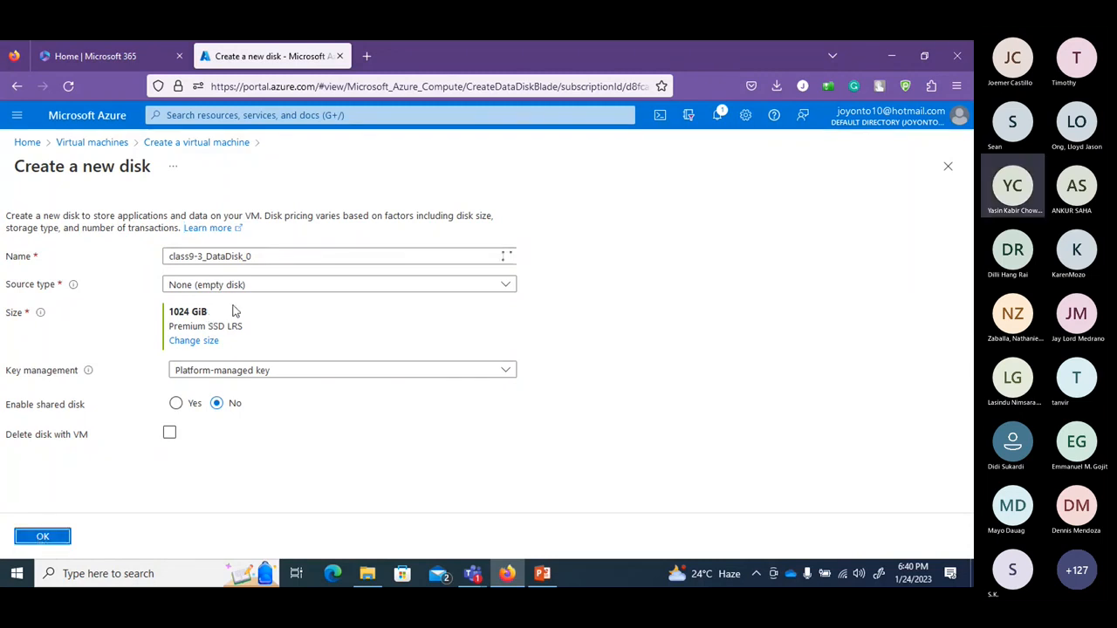
pyautogui.scroll(-2, 516, 430)
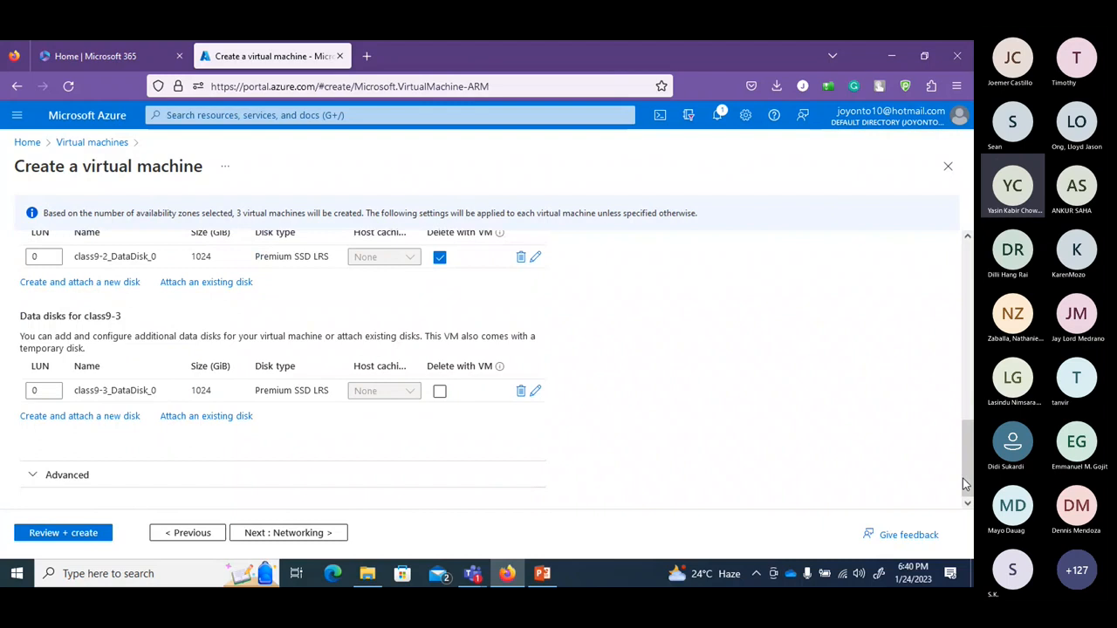
pyautogui.click(439, 391)
# Use virtual network Az with the default (10.0.0.0/24) subnet for the VMs' networking.
pyautogui.click(287, 536)
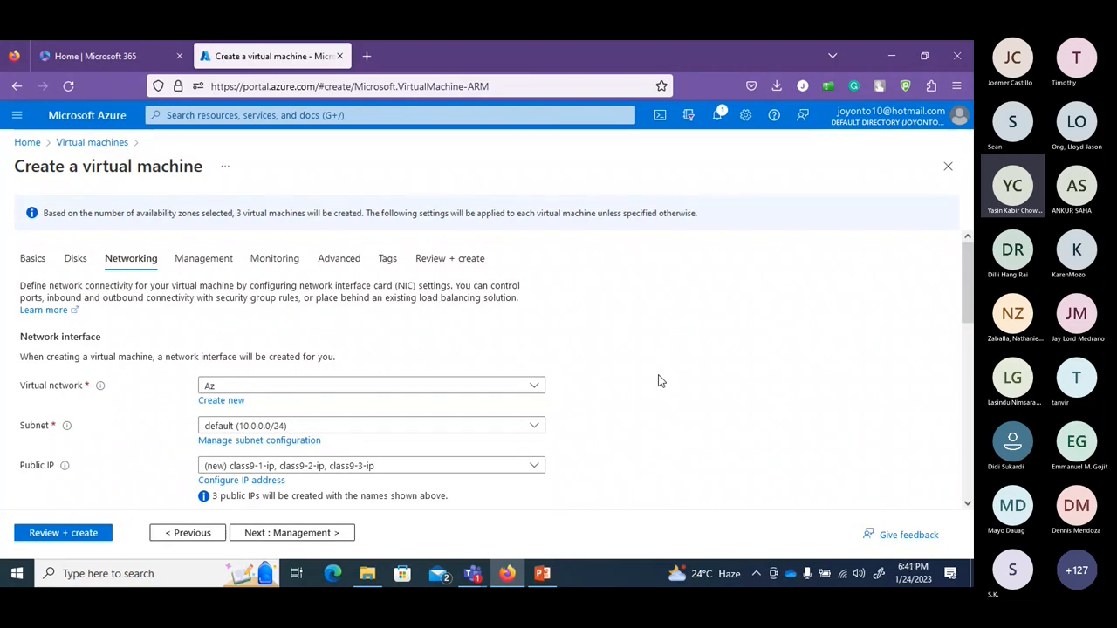
pyautogui.click(534, 386)
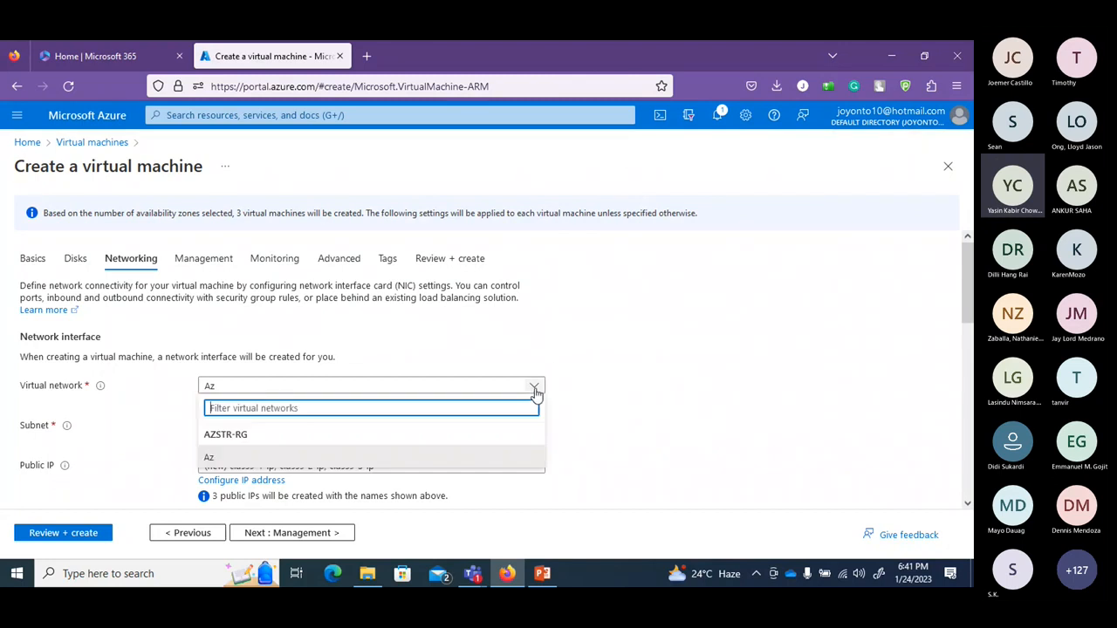
pyautogui.click(262, 457)
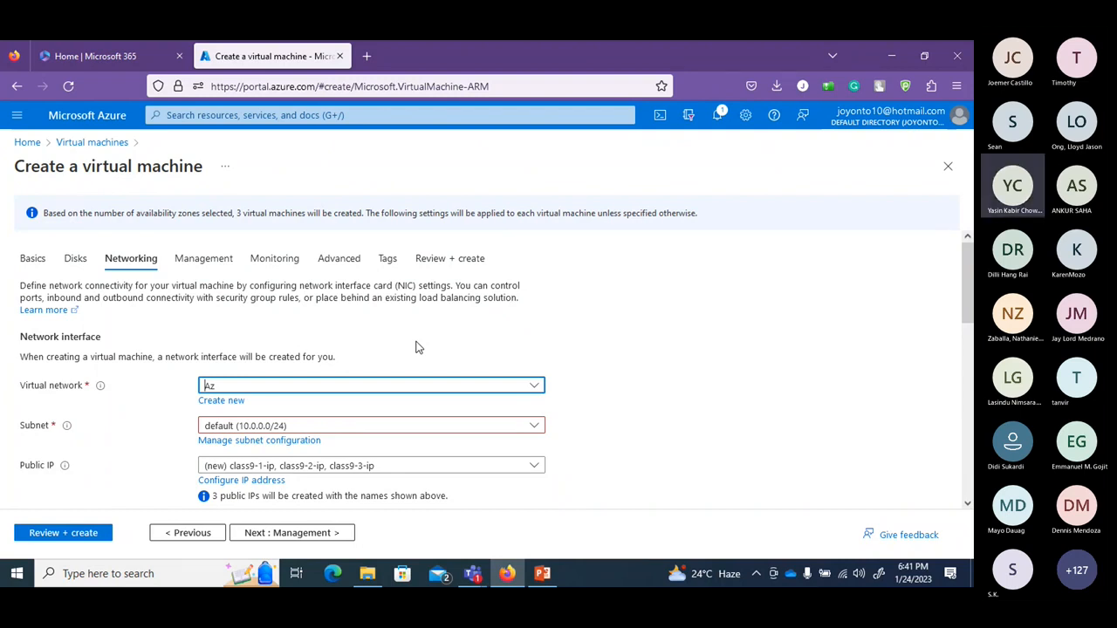
pyautogui.click(531, 388)
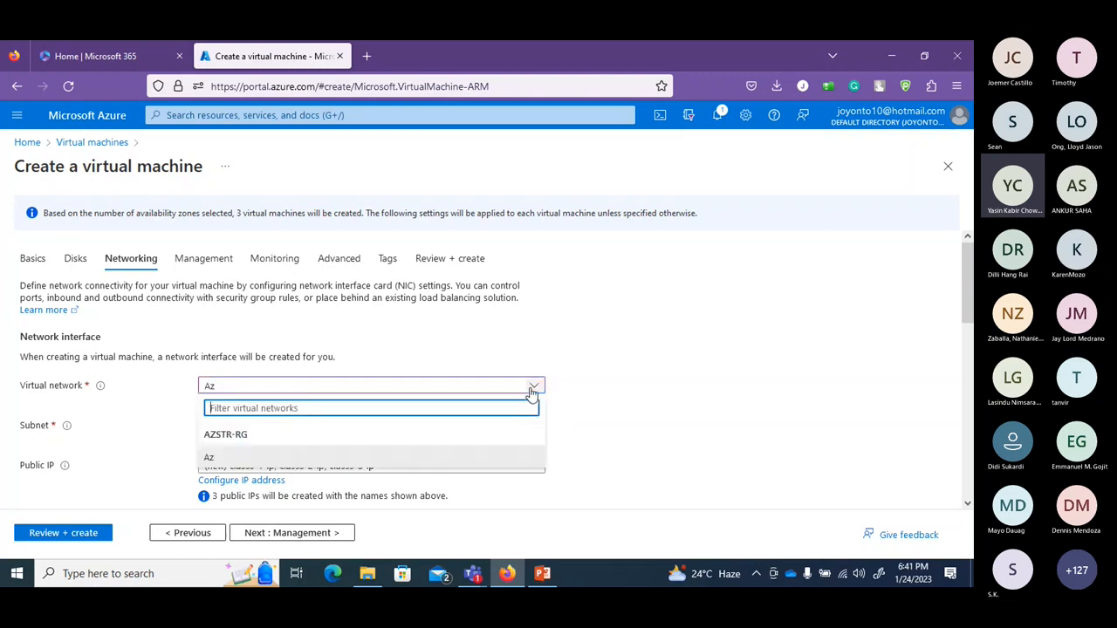
pyautogui.click(266, 456)
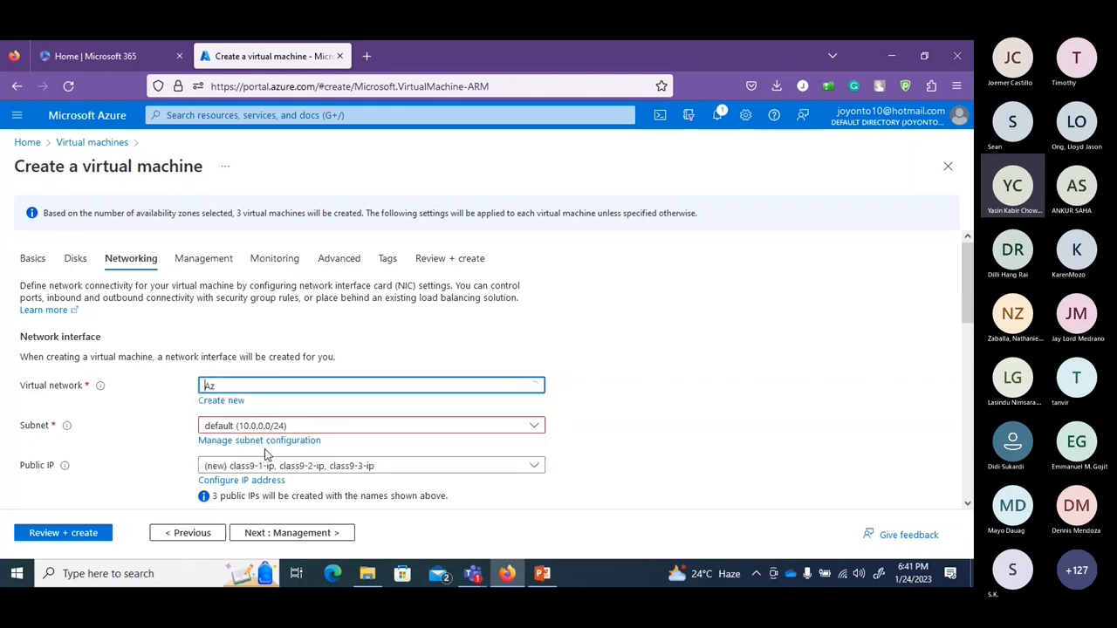
pyautogui.click(277, 430)
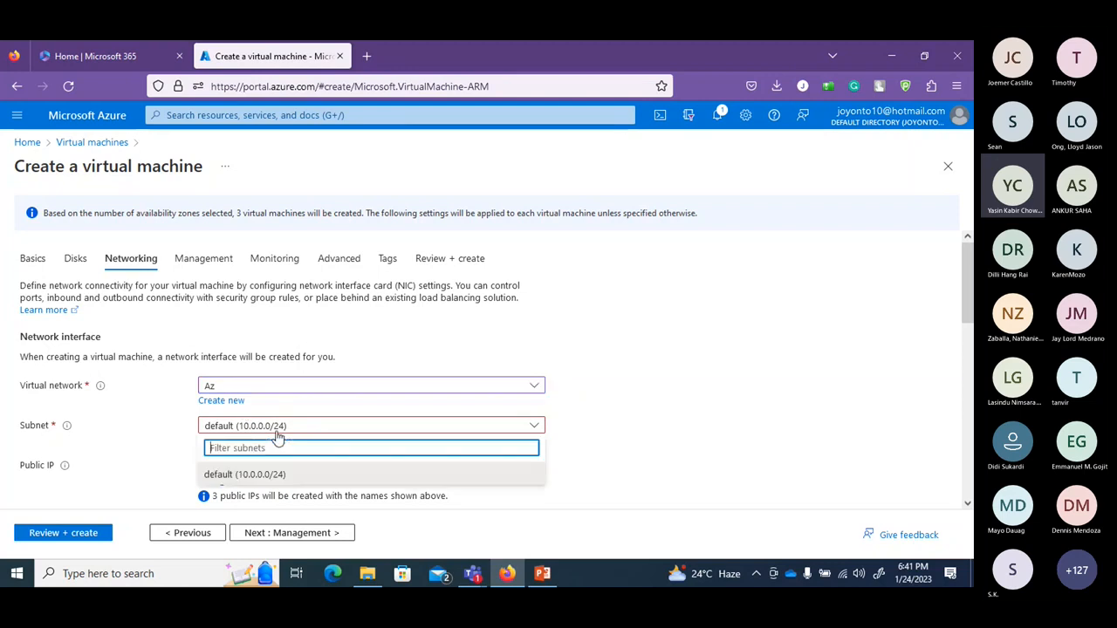
pyautogui.click(287, 475)
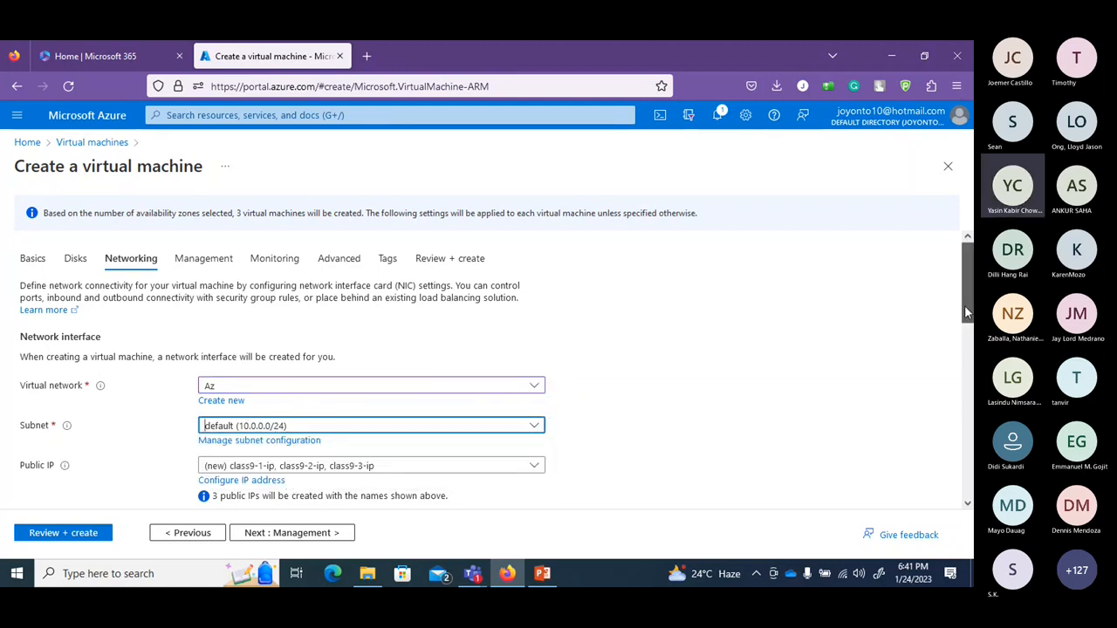
pyautogui.moveTo(964, 305); pyautogui.dragTo(964, 341)
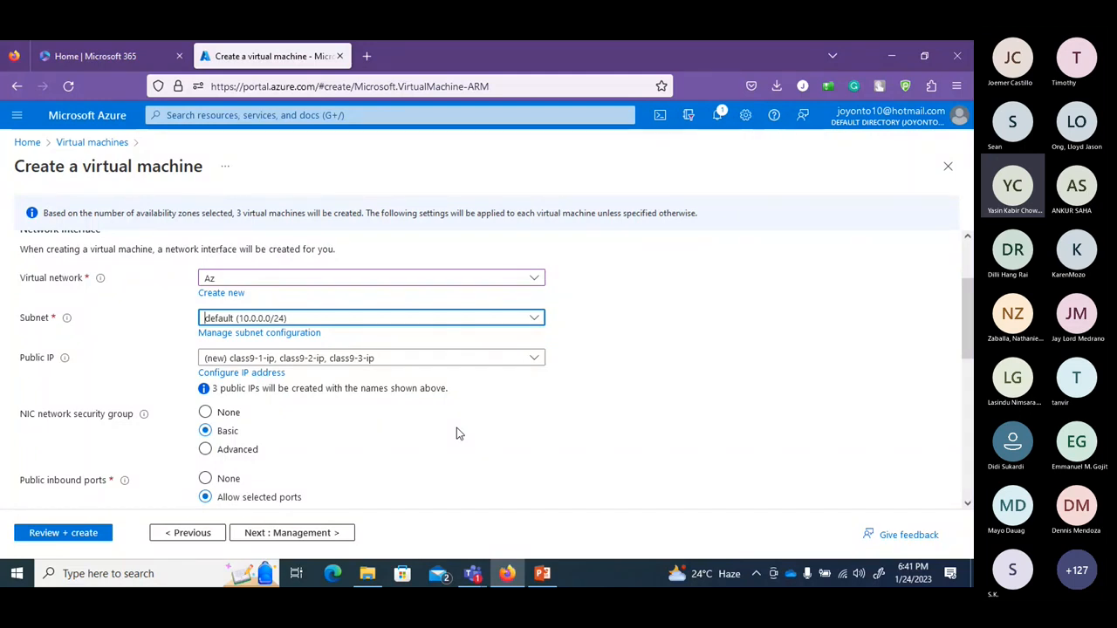
pyautogui.scroll(-3, 456, 430)
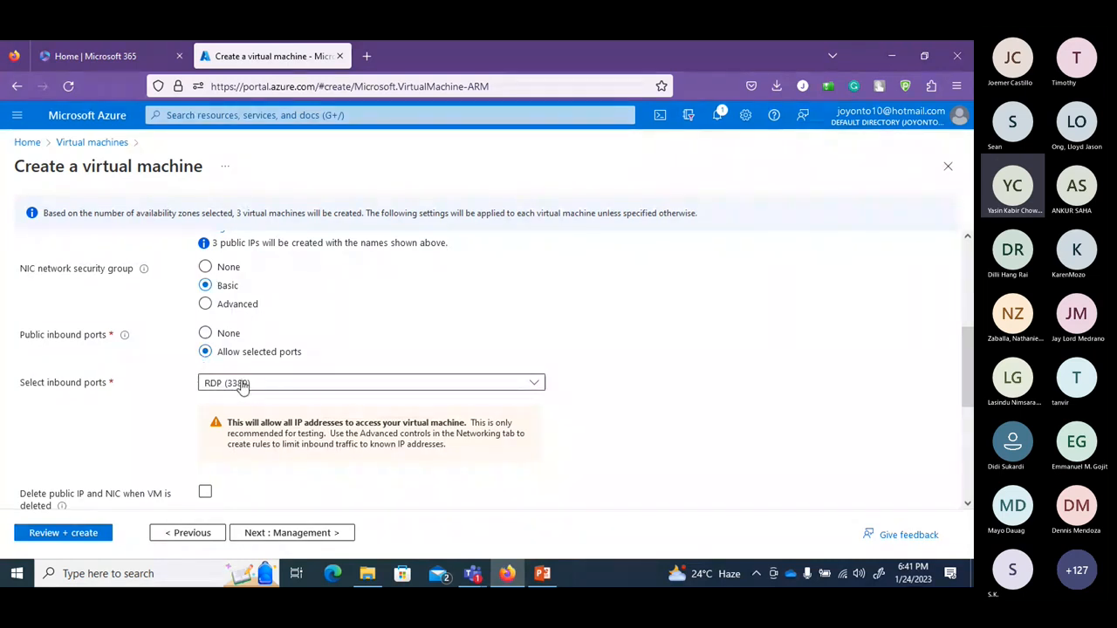
pyautogui.click(305, 538)
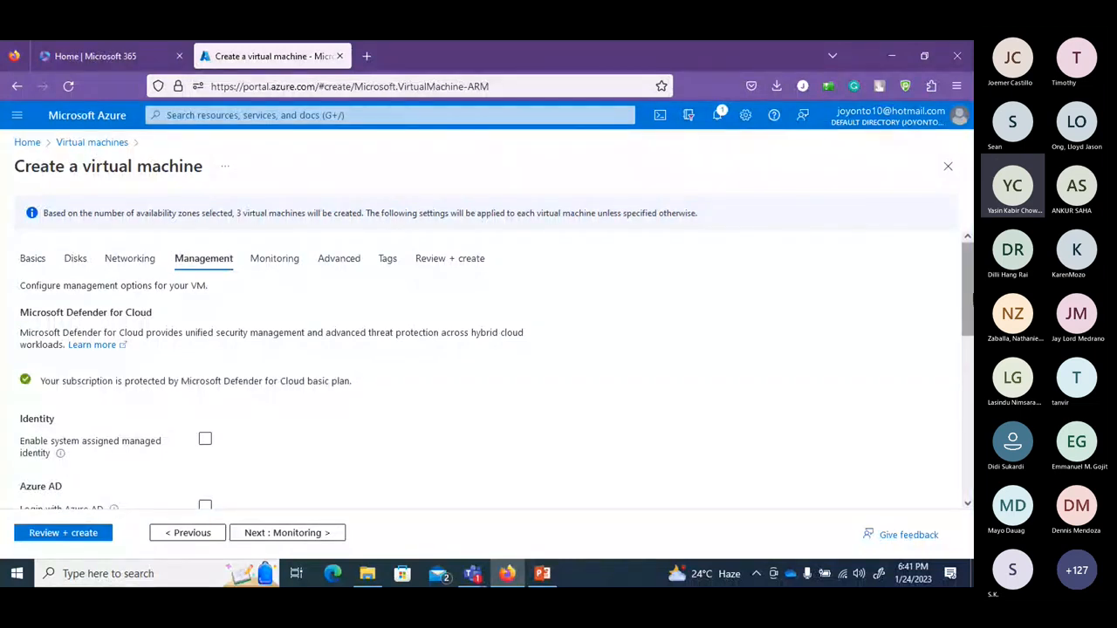
# Leave backup turned off on the Management tab and continue to Monitoring.
pyautogui.scroll(-1, 489, 366)
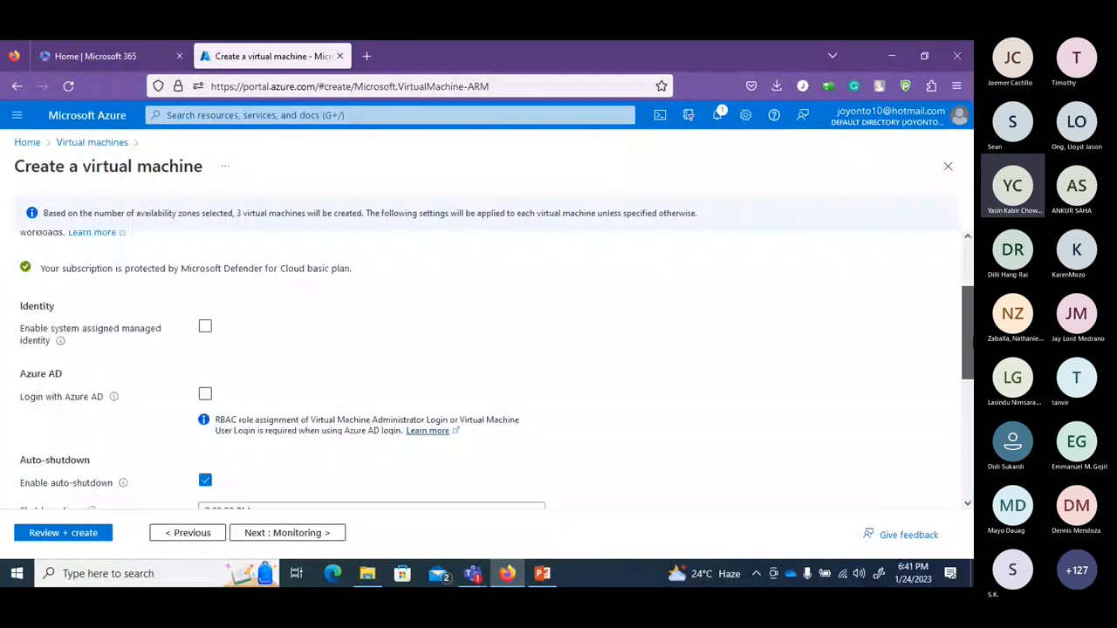
pyautogui.scroll(-3, 488, 366)
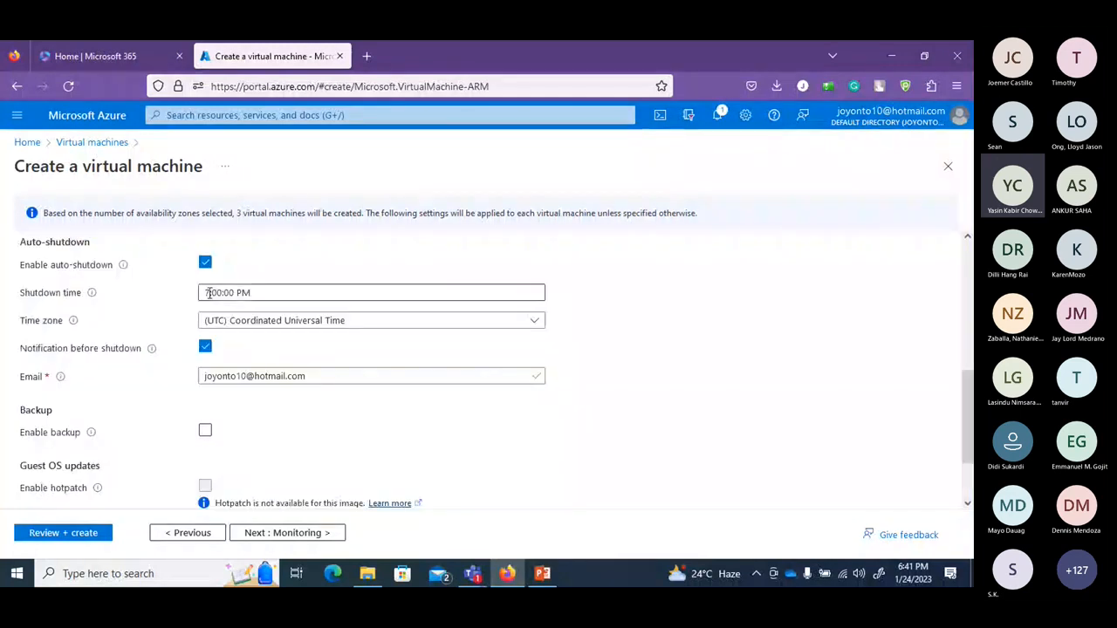
pyautogui.moveTo(153, 351)
pyautogui.scroll(-2, 206, 346)
pyautogui.click(205, 344)
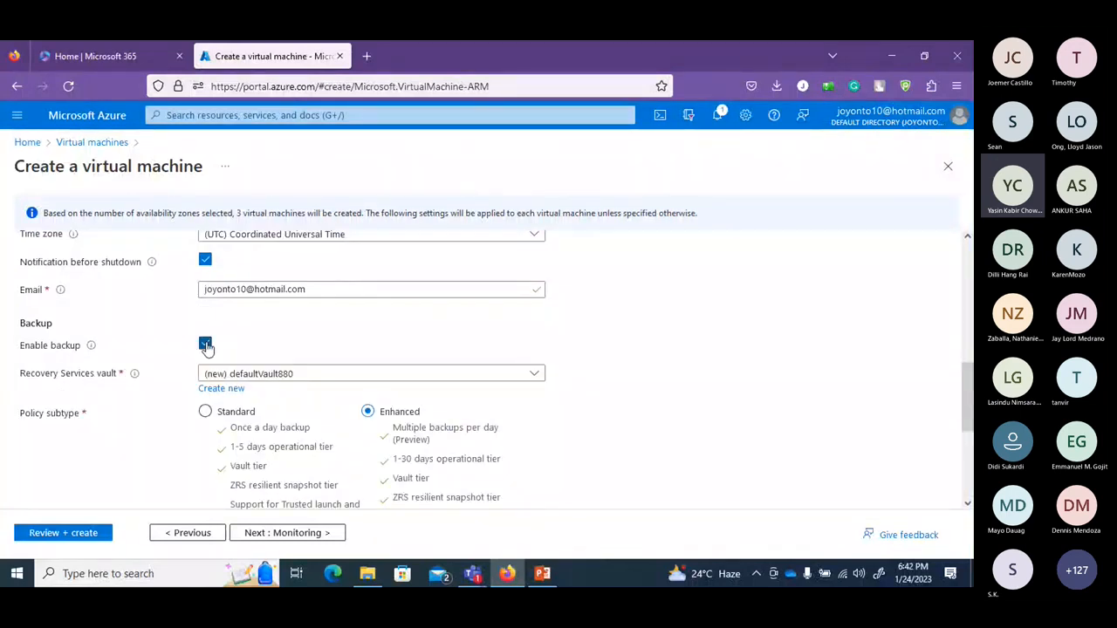
pyautogui.click(205, 345)
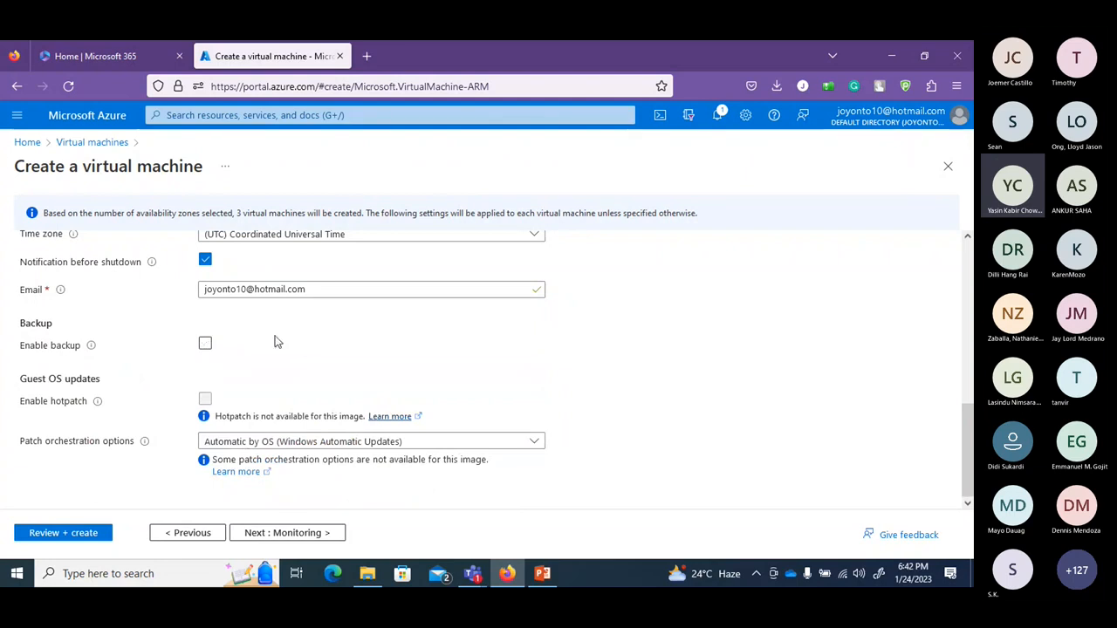
pyautogui.click(205, 343)
pyautogui.click(205, 344)
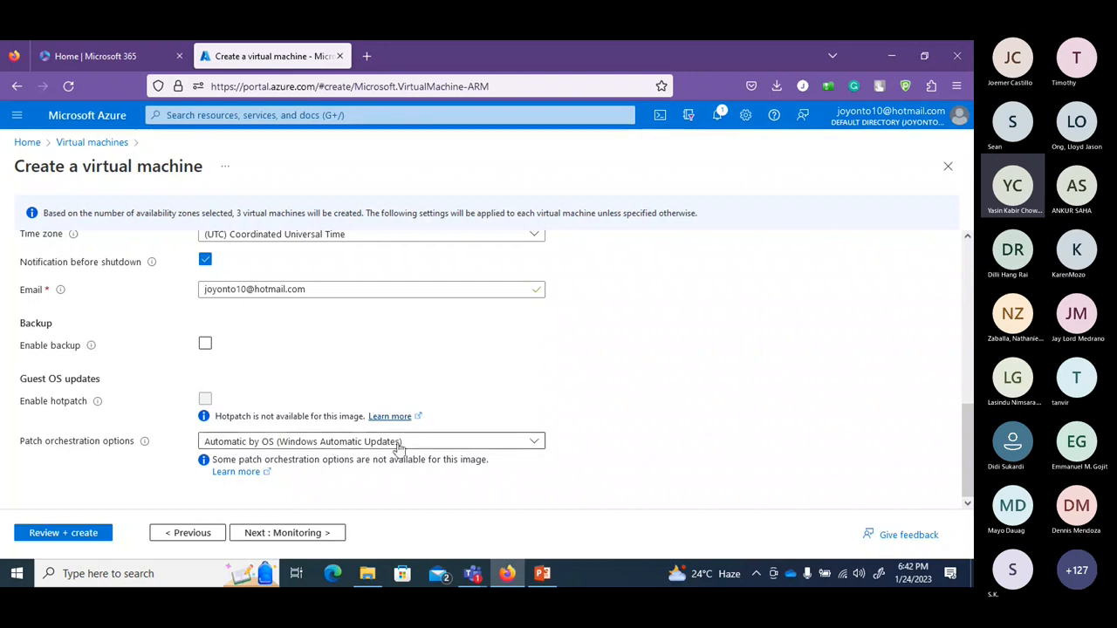
pyautogui.click(303, 534)
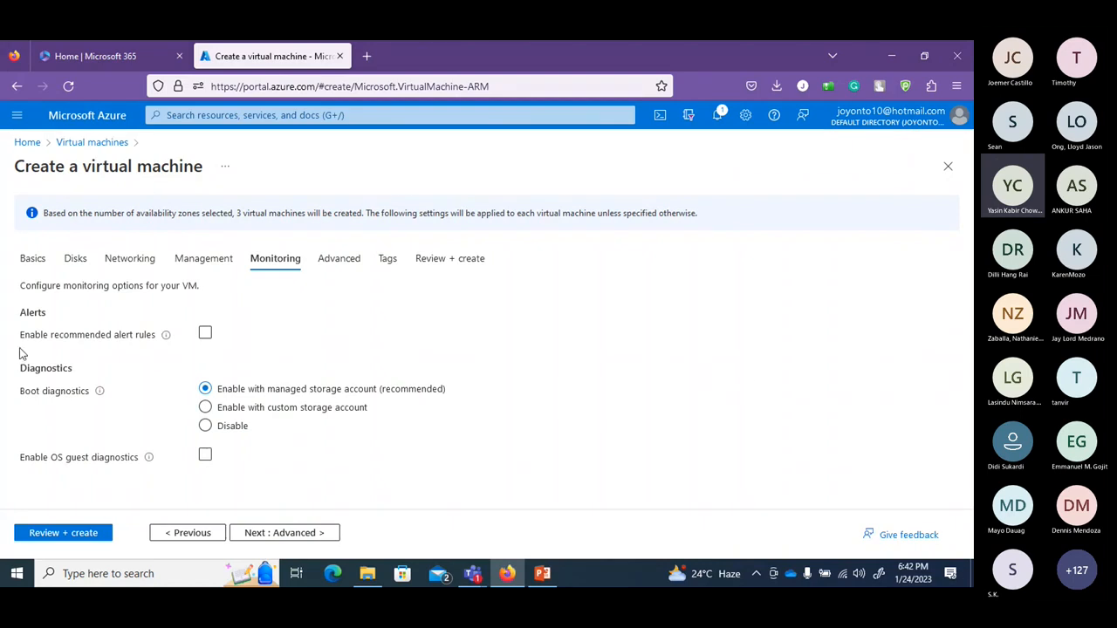
# Keep the default Monitoring settings and proceed to the Advanced tab.
pyautogui.click(204, 337)
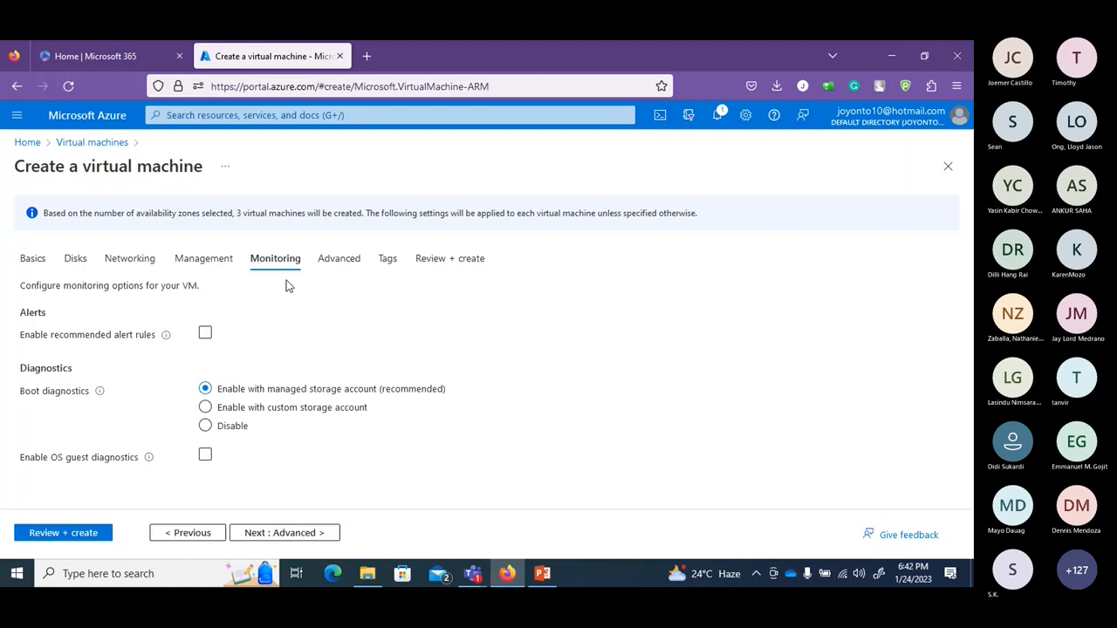
pyautogui.click(319, 532)
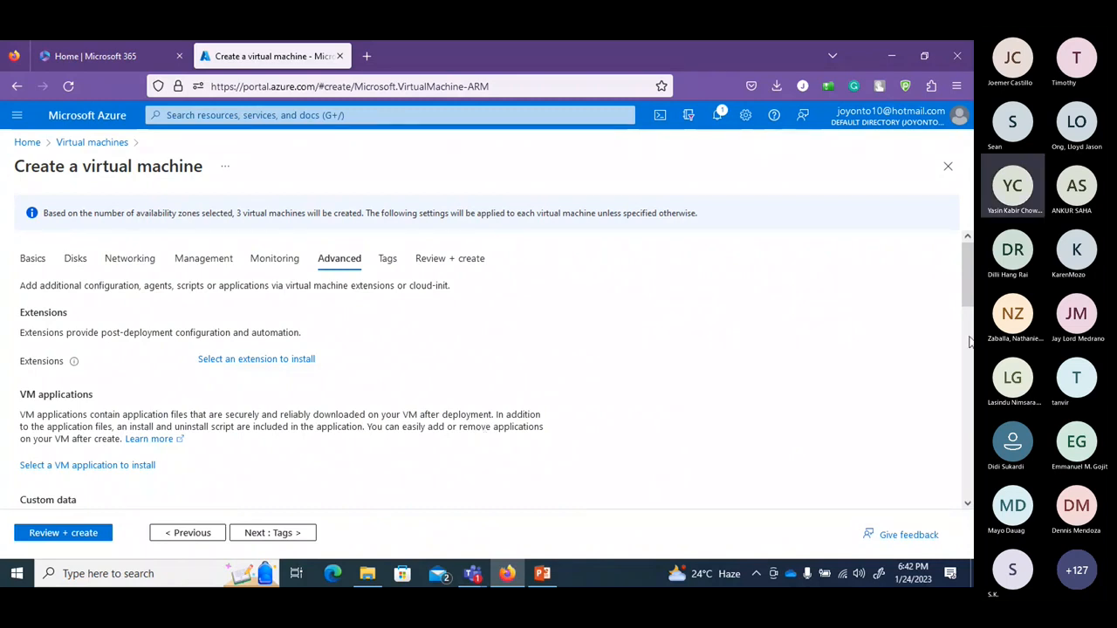
# Open the extension gallery and browse the available VM extensions.
pyautogui.scroll(-1, 862, 317)
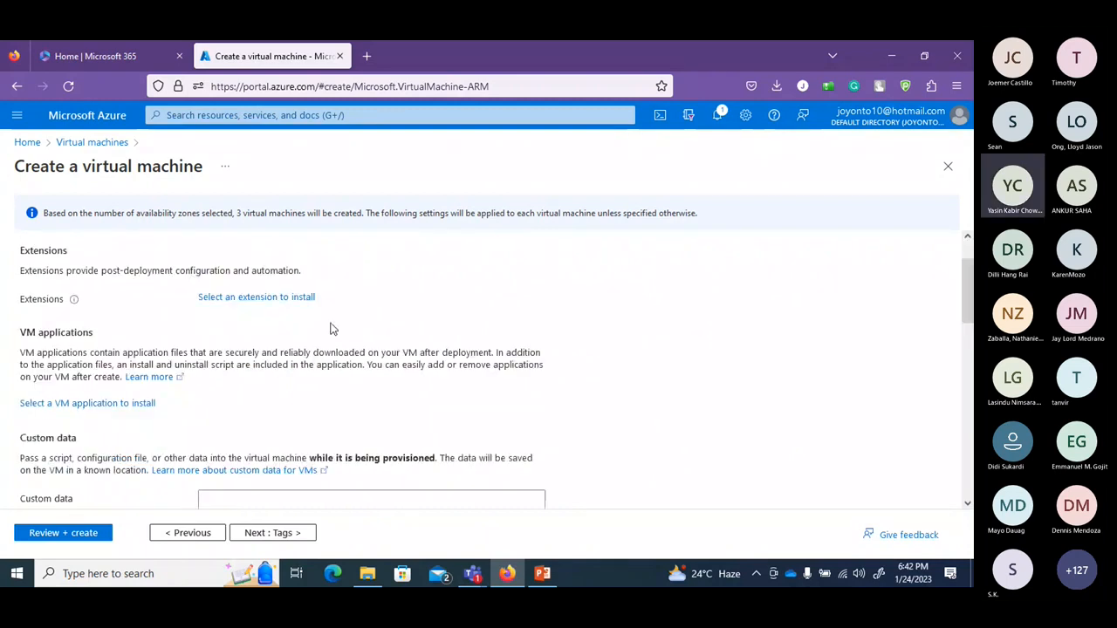
pyautogui.click(299, 301)
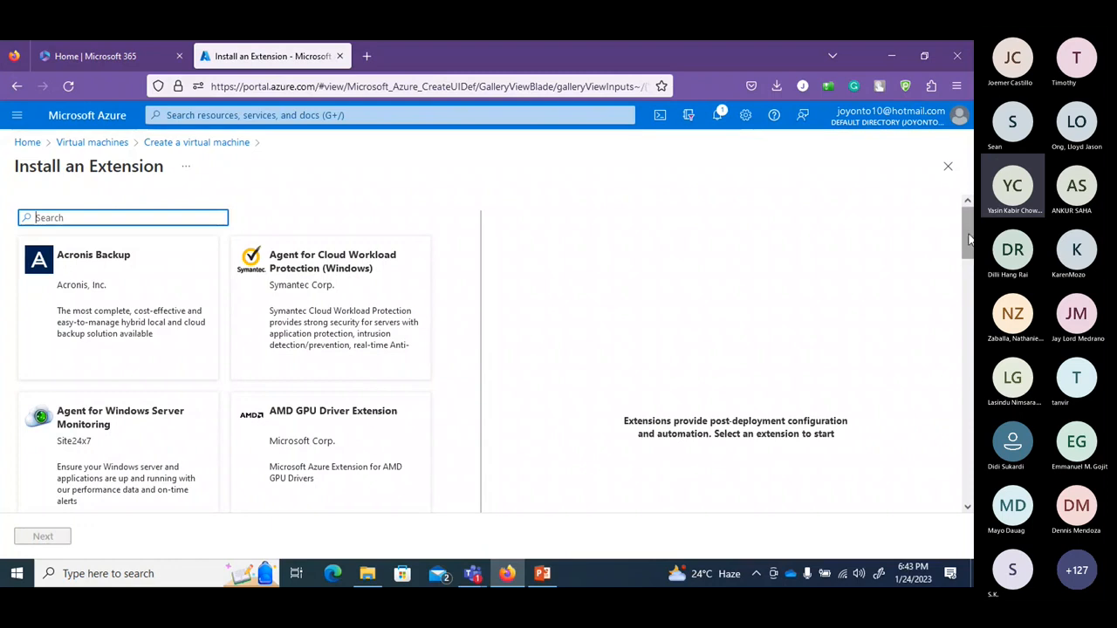
pyautogui.moveTo(968, 237); pyautogui.dragTo(968, 284)
pyautogui.moveTo(971, 328); pyautogui.dragTo(972, 350)
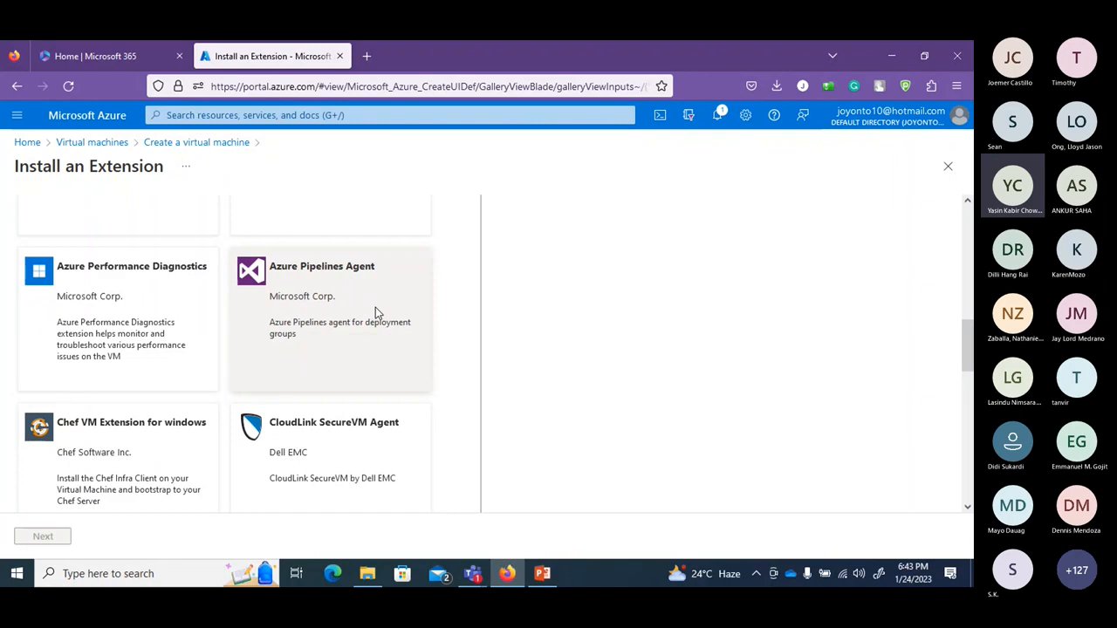
pyautogui.moveTo(970, 343); pyautogui.dragTo(971, 404)
# View the Custom Script Extension details, then select the Azure Pipelines Agent extension.
pyautogui.click(350, 376)
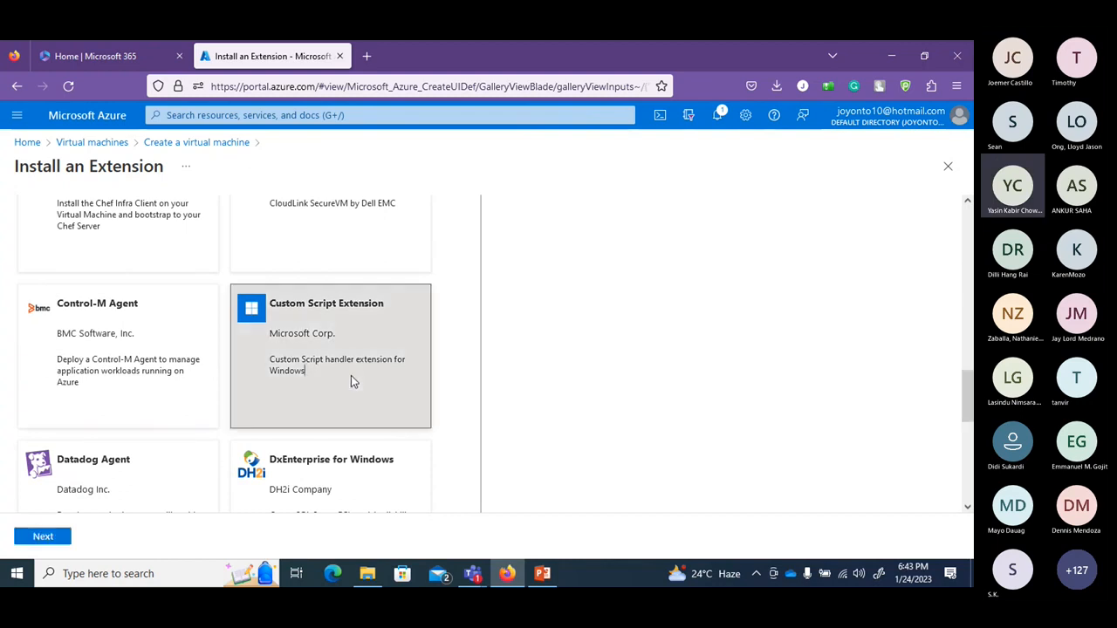
pyautogui.moveTo(970, 382); pyautogui.dragTo(968, 227)
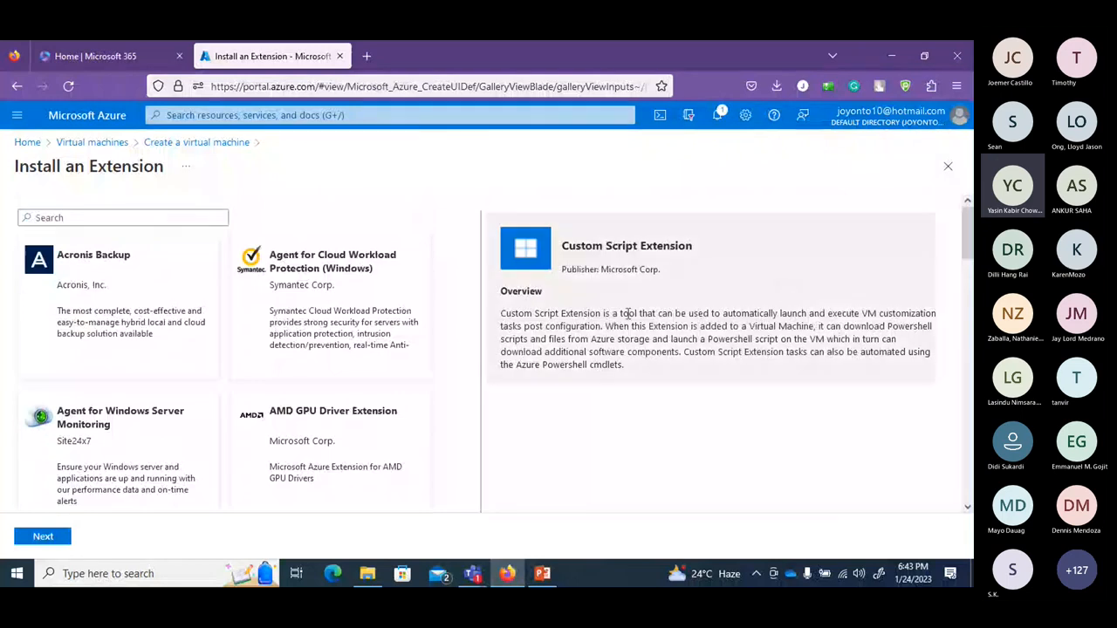
pyautogui.moveTo(971, 240); pyautogui.dragTo(966, 321)
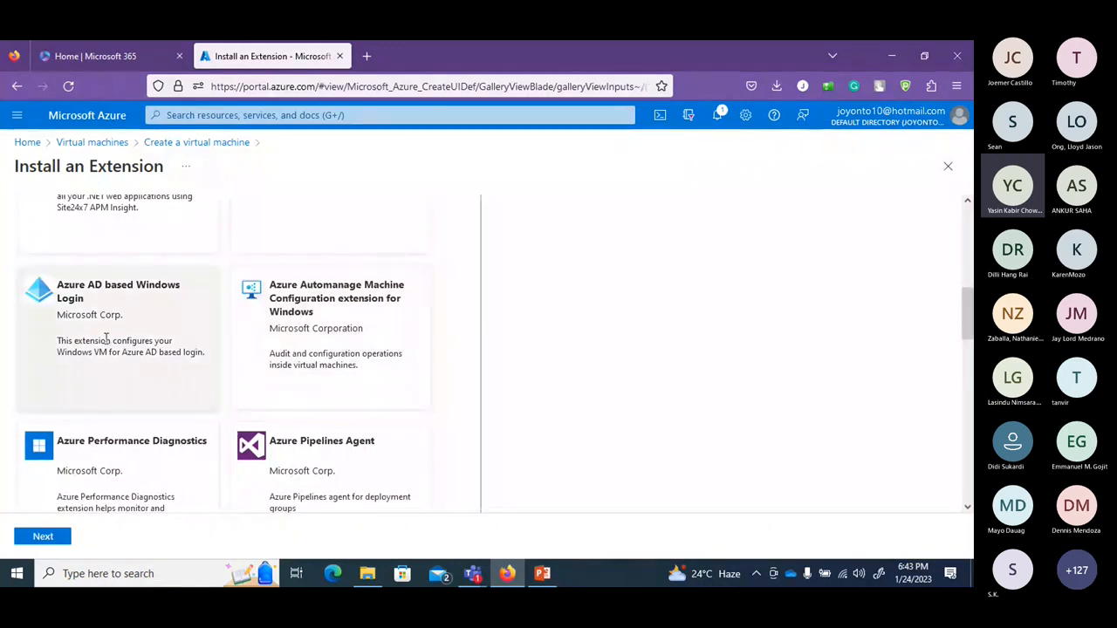
pyautogui.moveTo(966, 309)
pyautogui.mouseDown()
pyautogui.moveTo(969, 425)
pyautogui.moveTo(968, 321)
pyautogui.mouseUp()
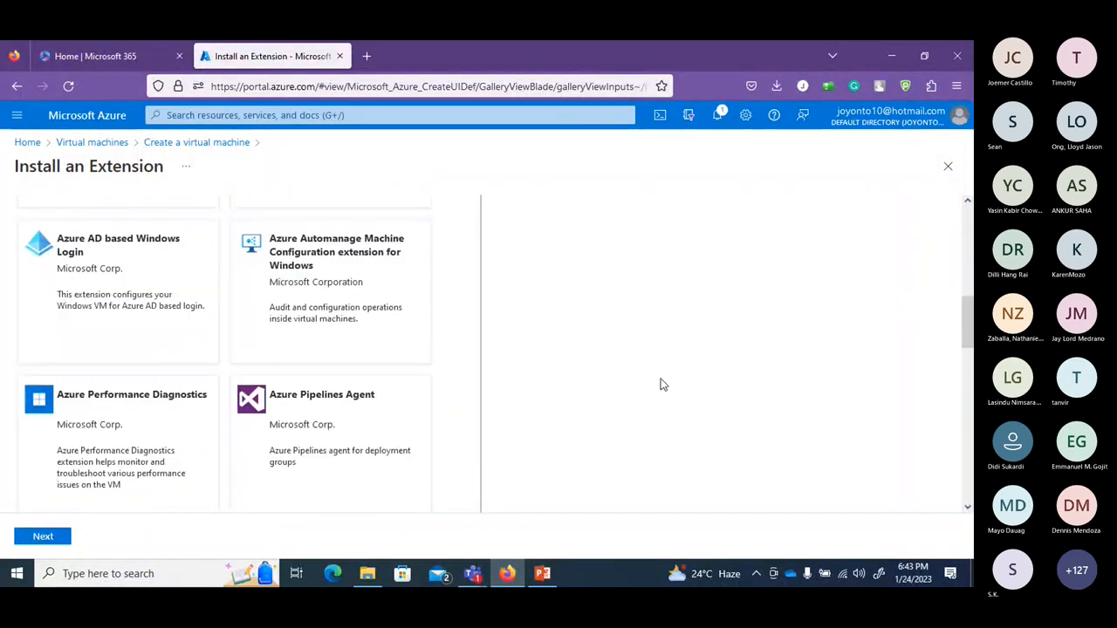
pyautogui.click(351, 447)
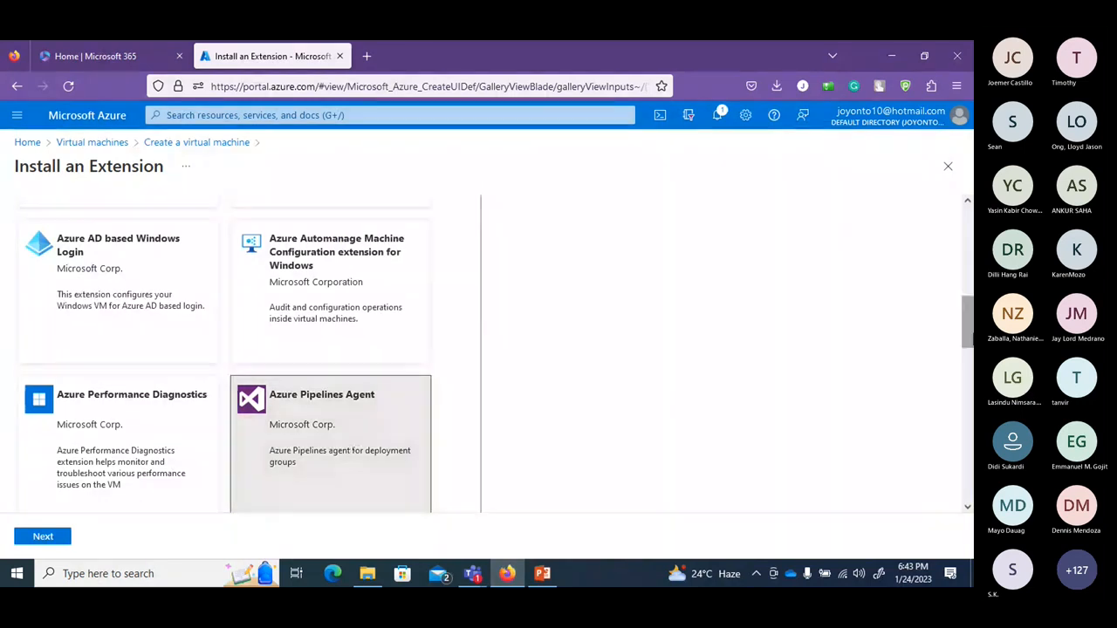
# Start configuring the Azure Pipelines Agent, then cancel and close the gallery without adding it.
pyautogui.moveTo(969, 323); pyautogui.dragTo(969, 353)
pyautogui.click(43, 536)
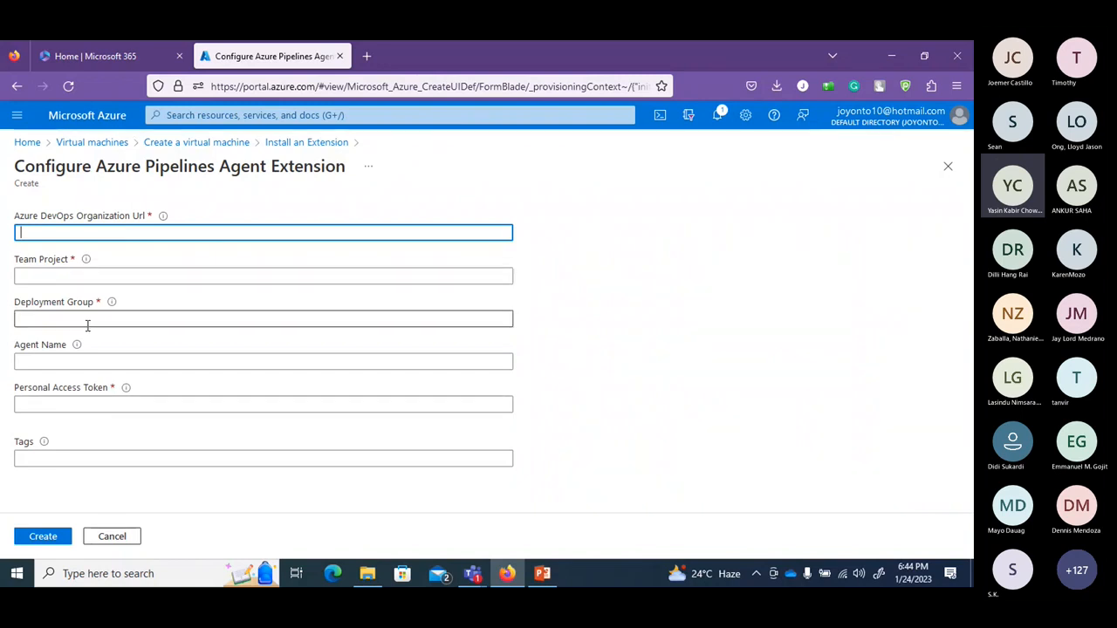
pyautogui.click(112, 537)
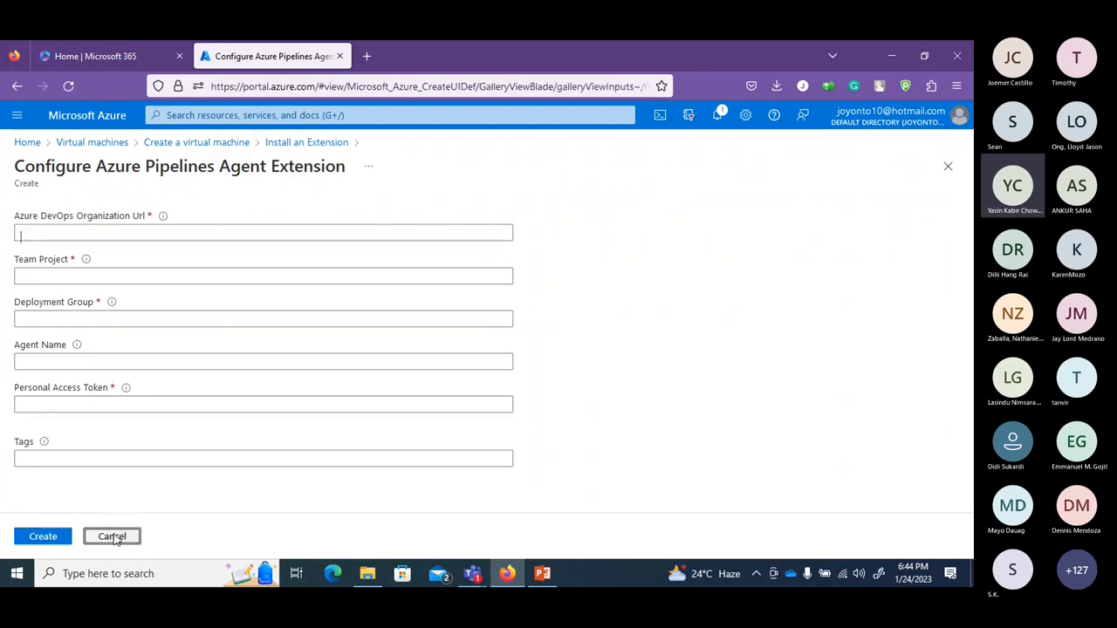
pyautogui.click(946, 170)
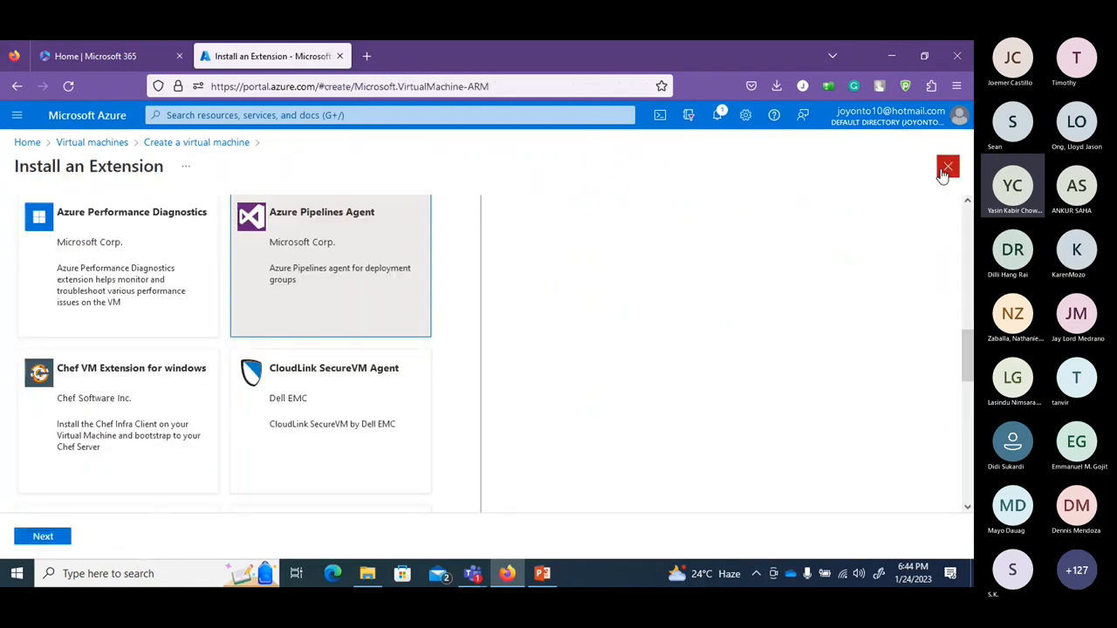
pyautogui.scroll(-2, 497, 366)
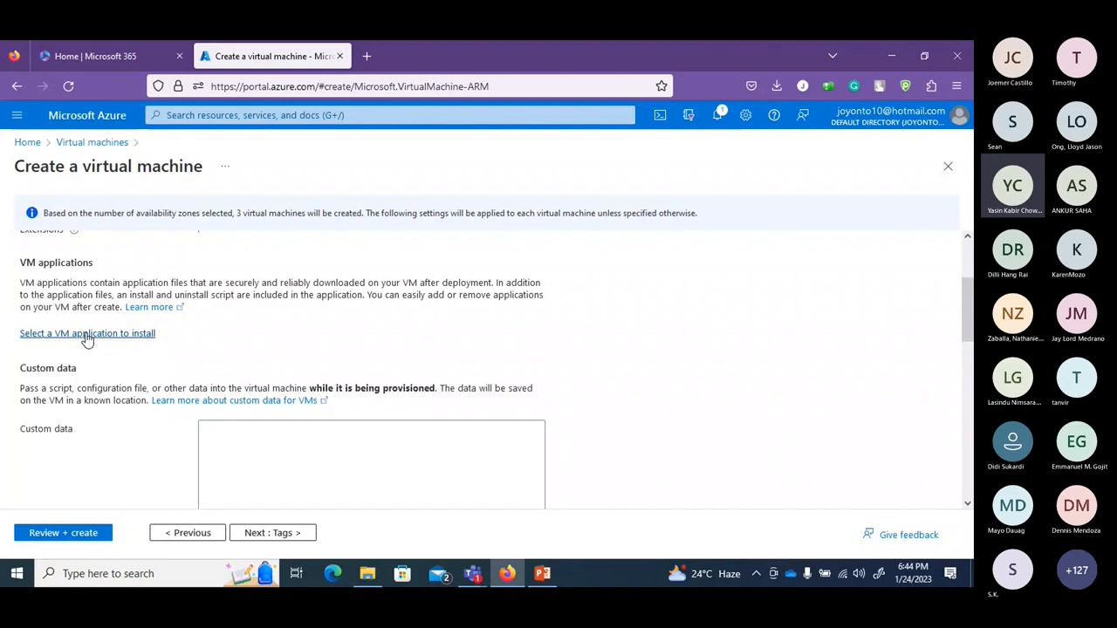
pyautogui.moveTo(965, 321); pyautogui.dragTo(964, 474)
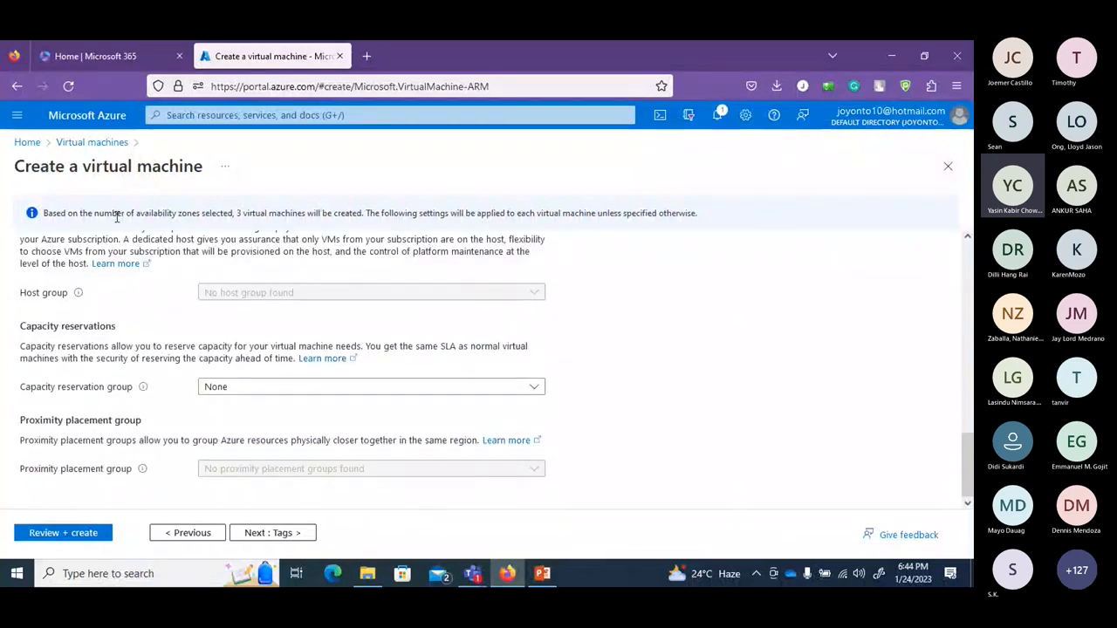
# Add the tag class = VM and run the Review + create validation.
pyautogui.click(273, 533)
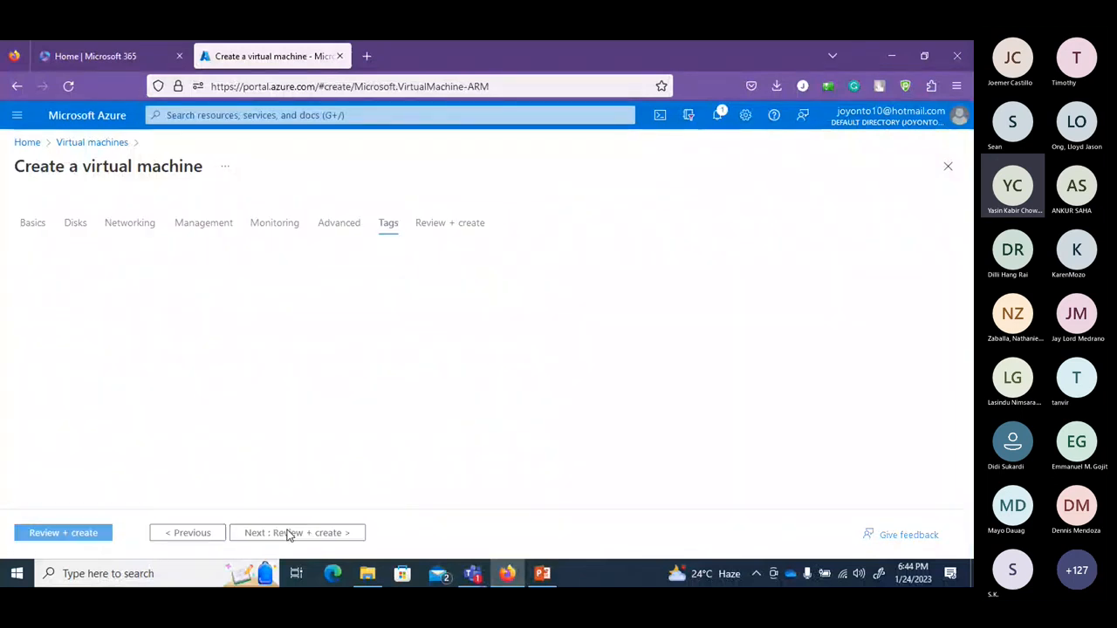
pyautogui.click(84, 332)
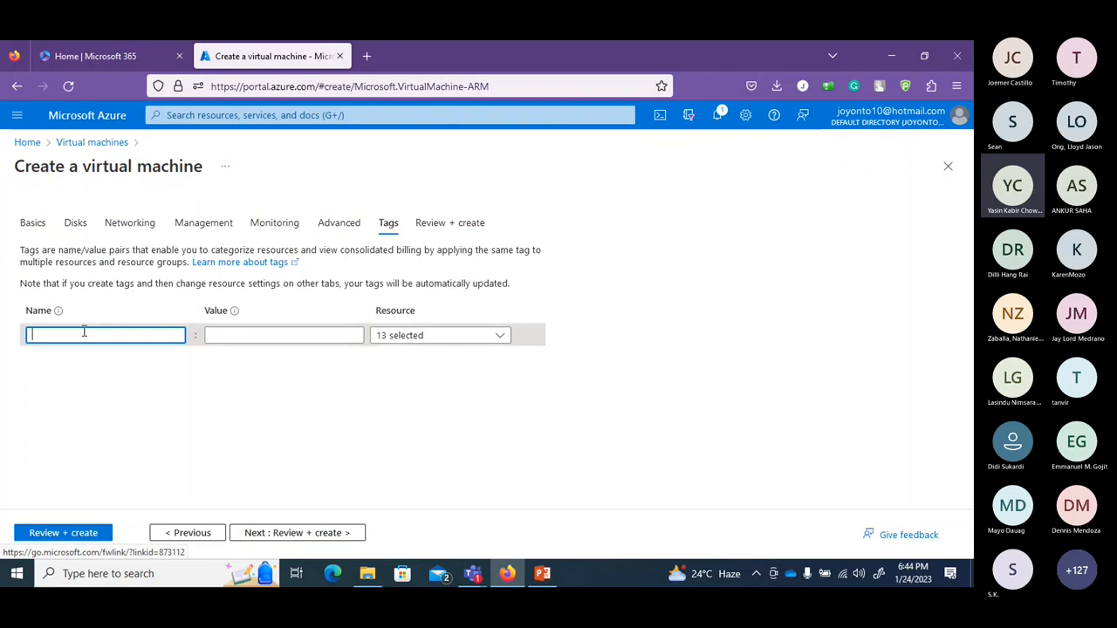
pyautogui.write('class')
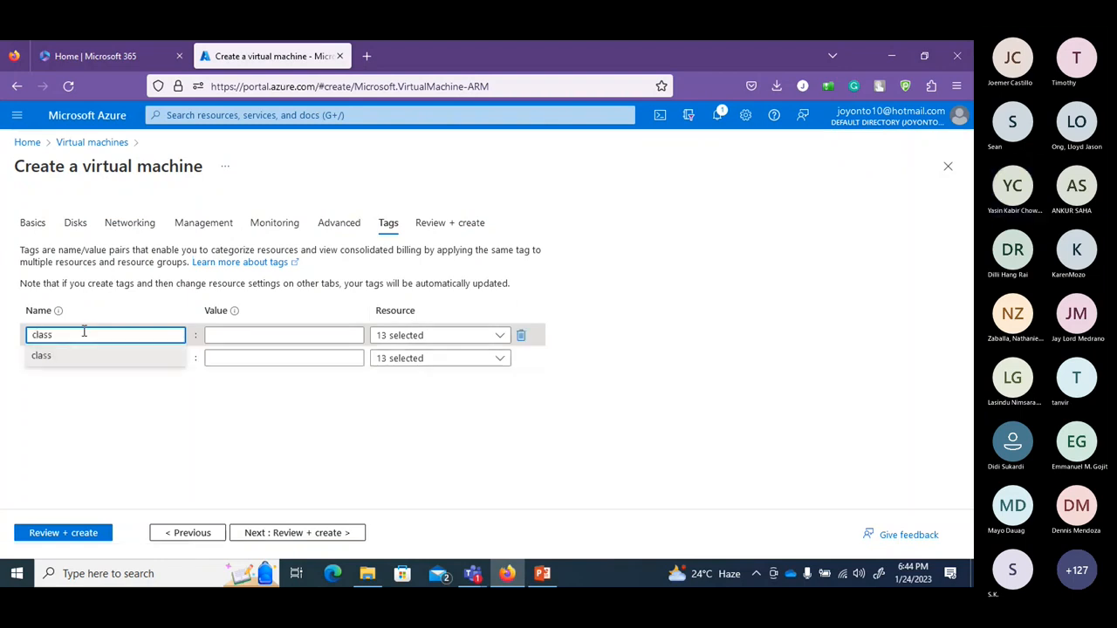
pyautogui.click(277, 337)
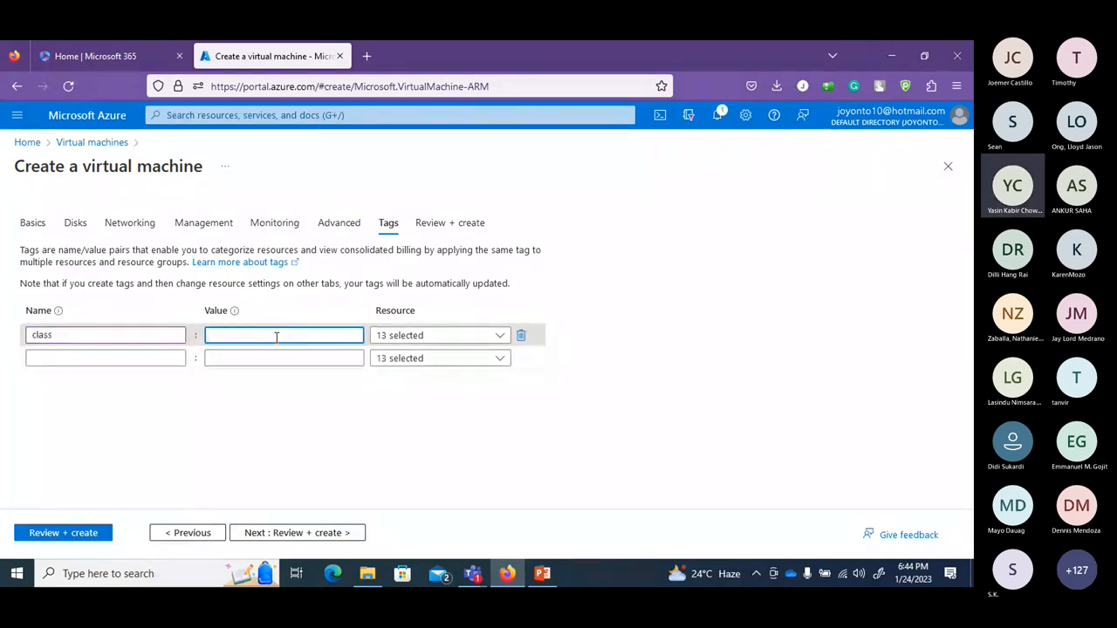
pyautogui.write('VM')
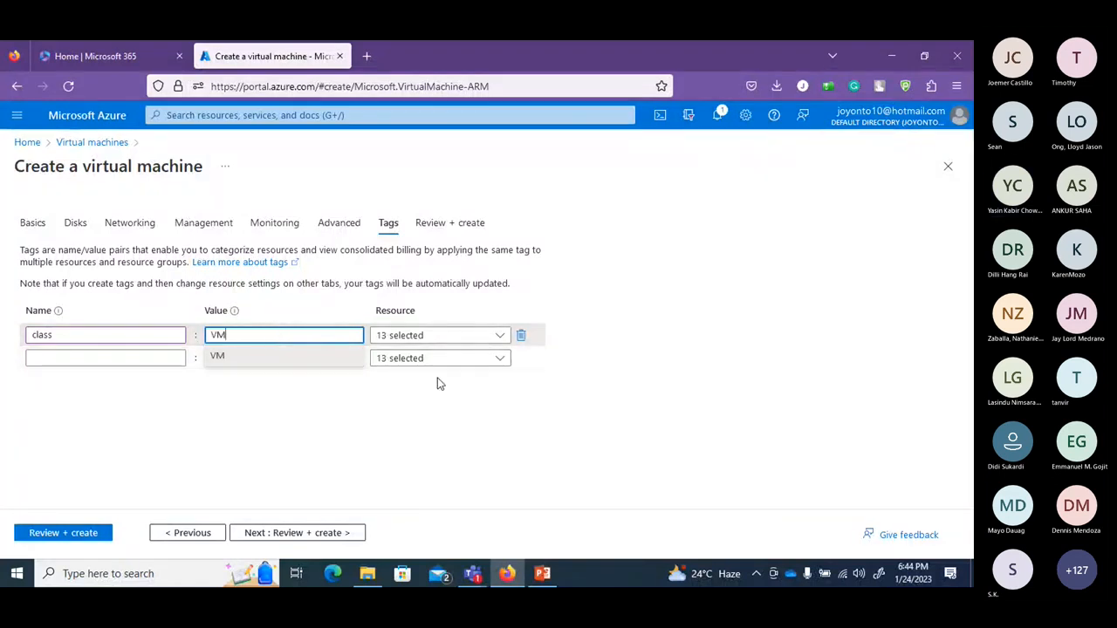
pyautogui.click(270, 541)
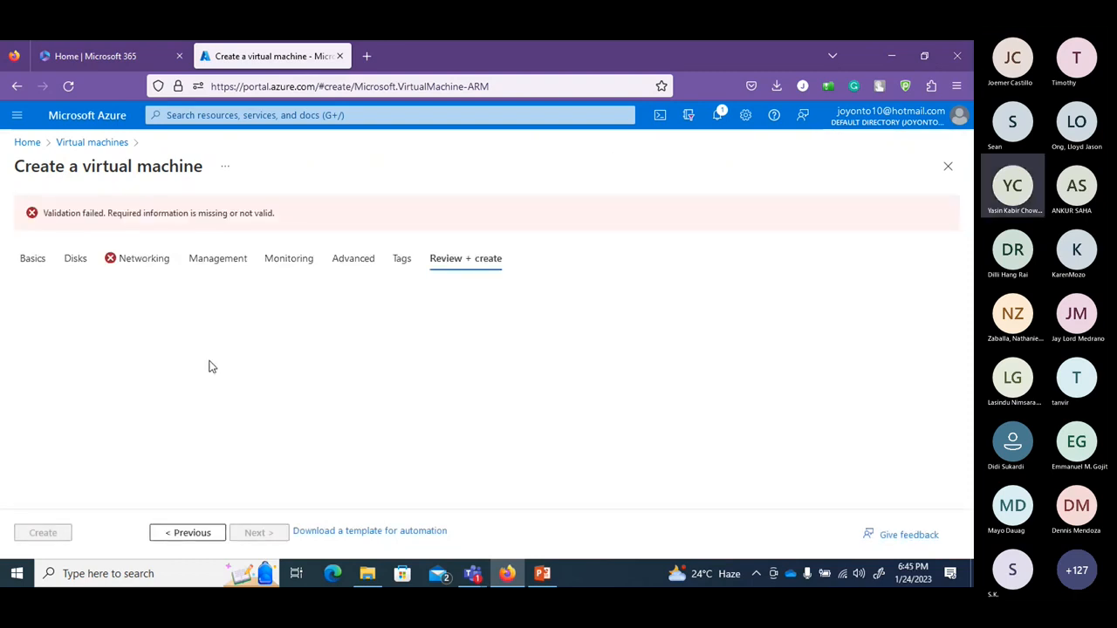
# Set Networking load balancing to None and rerun validation, which passes at 0.1248 USD/hr.
pyautogui.click(137, 264)
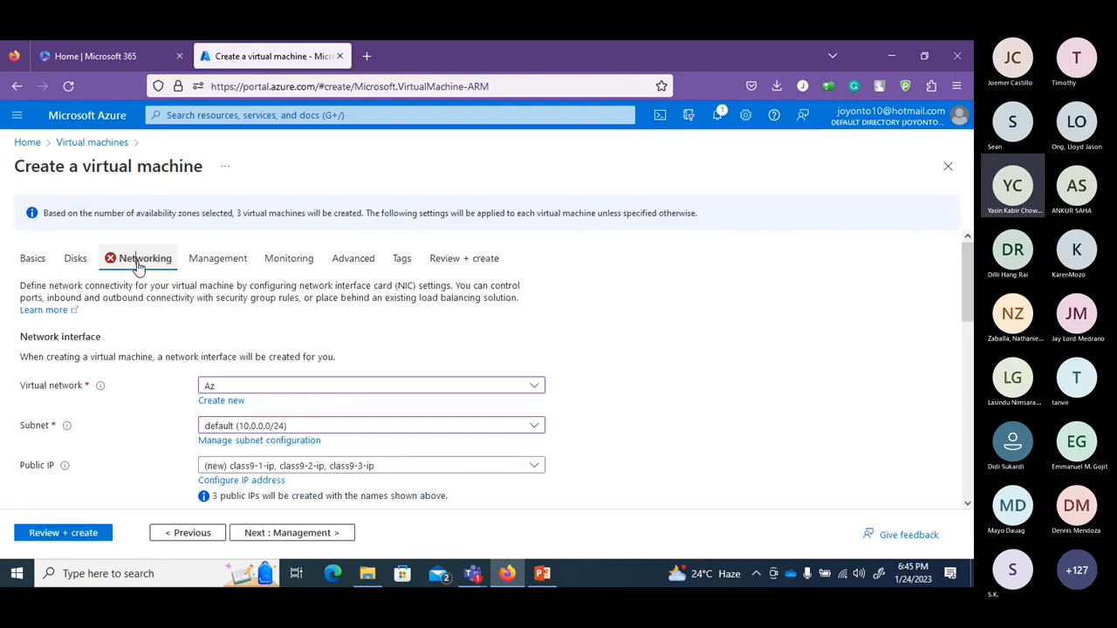
pyautogui.moveTo(966, 271); pyautogui.dragTo(969, 373)
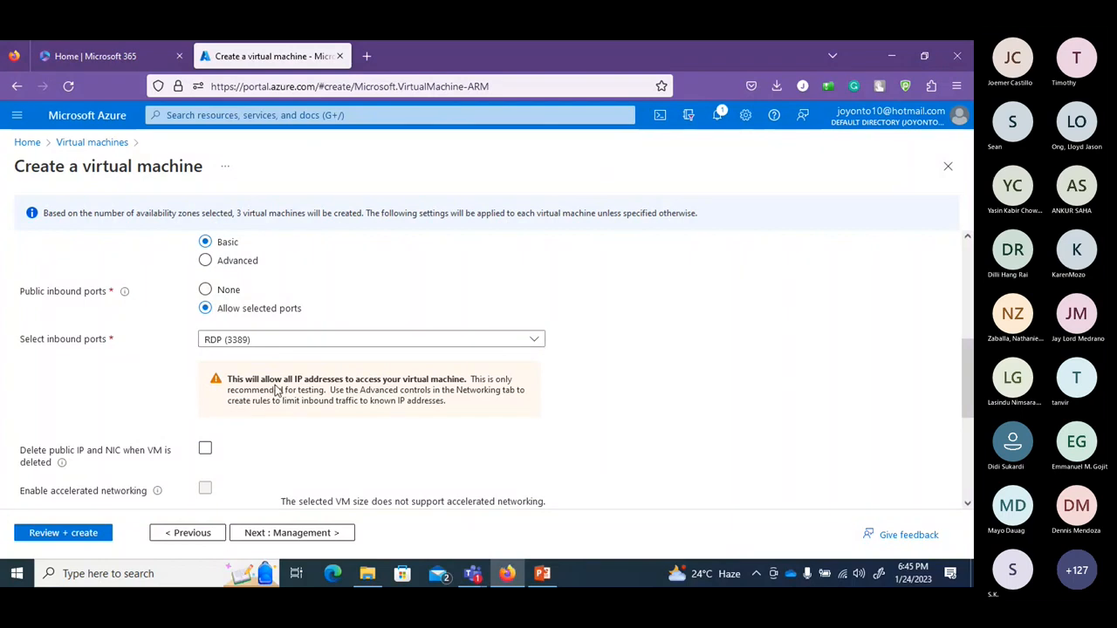
pyautogui.scroll(-5, 375, 454)
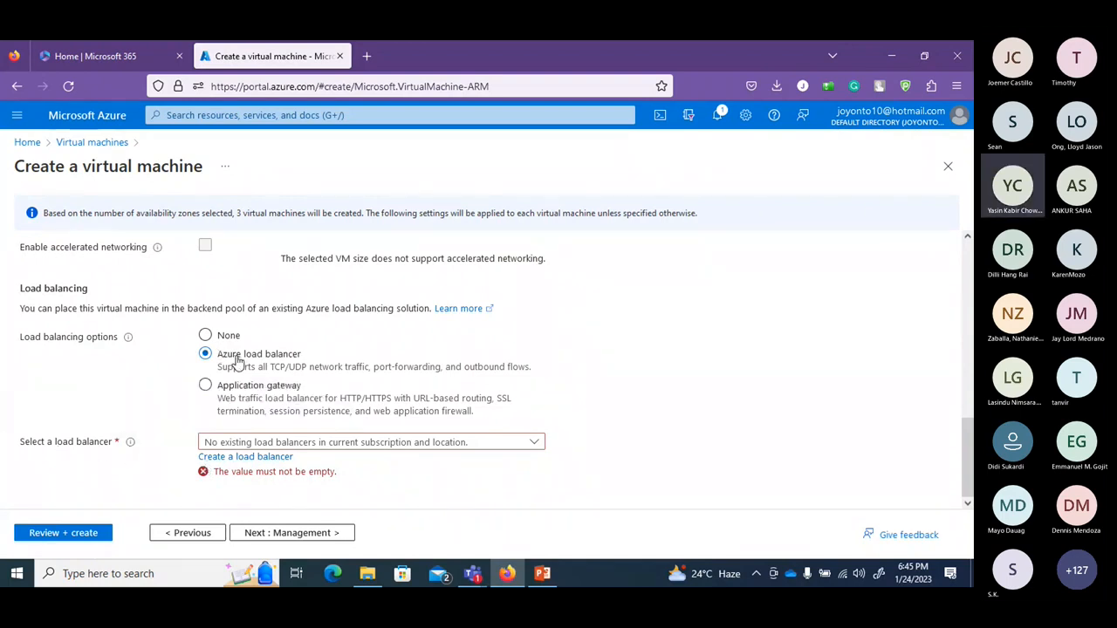
pyautogui.click(423, 443)
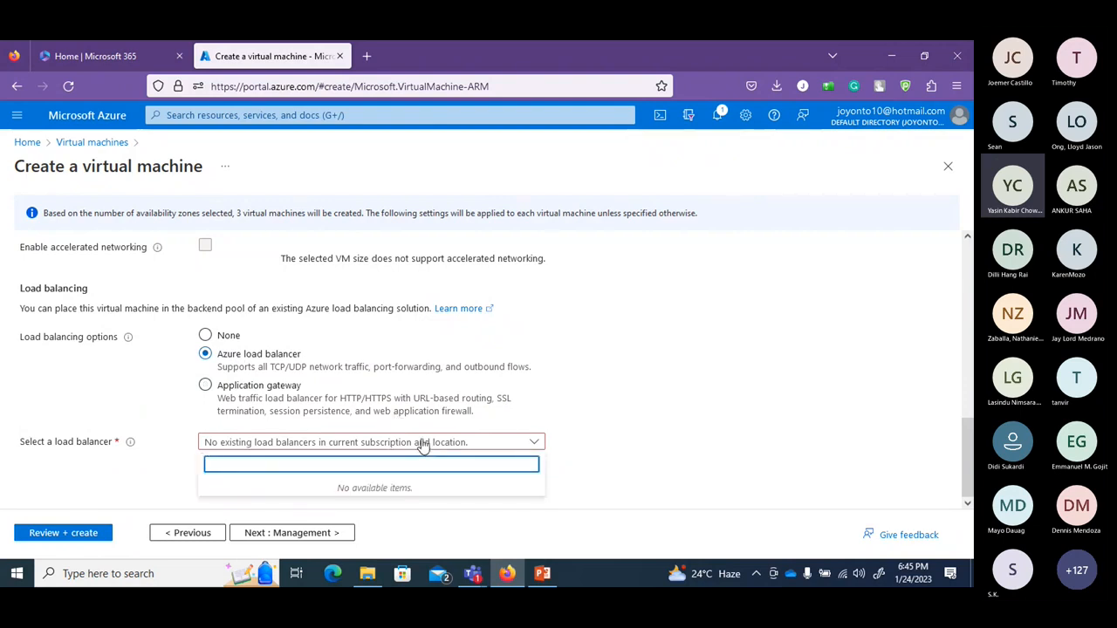
pyautogui.click(423, 443)
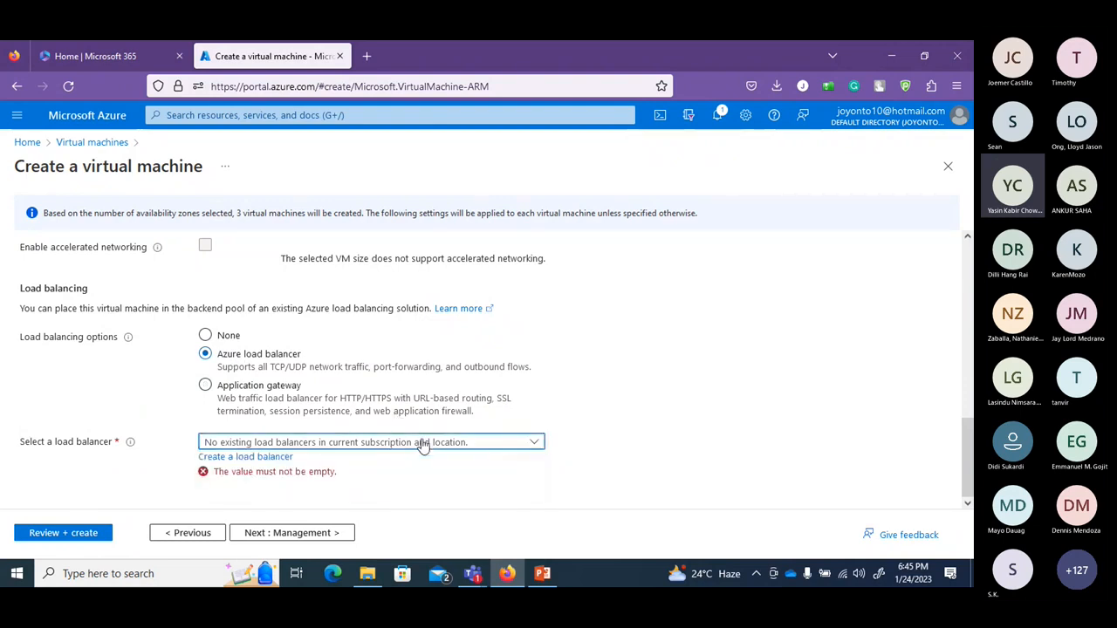
pyautogui.click(205, 386)
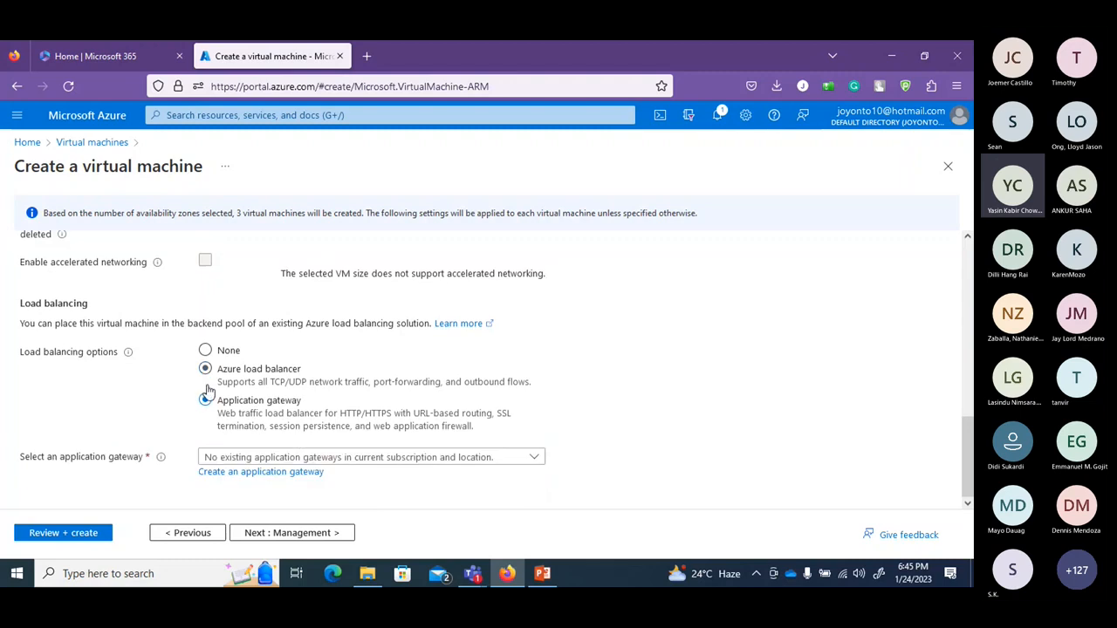
pyautogui.click(260, 458)
pyautogui.click(260, 457)
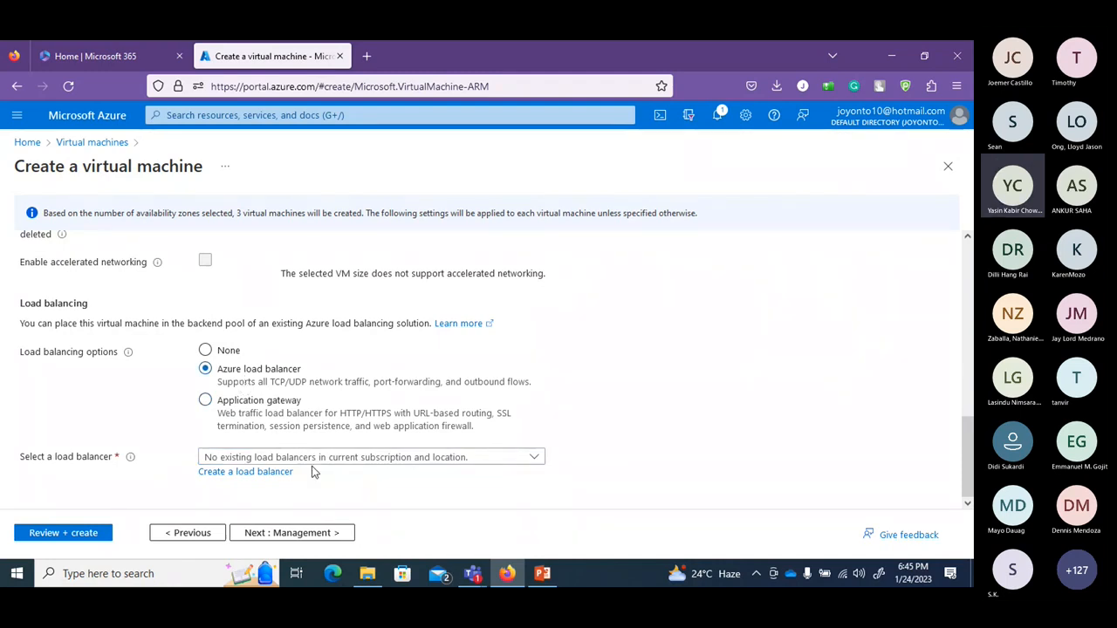
pyautogui.click(250, 398)
pyautogui.click(205, 350)
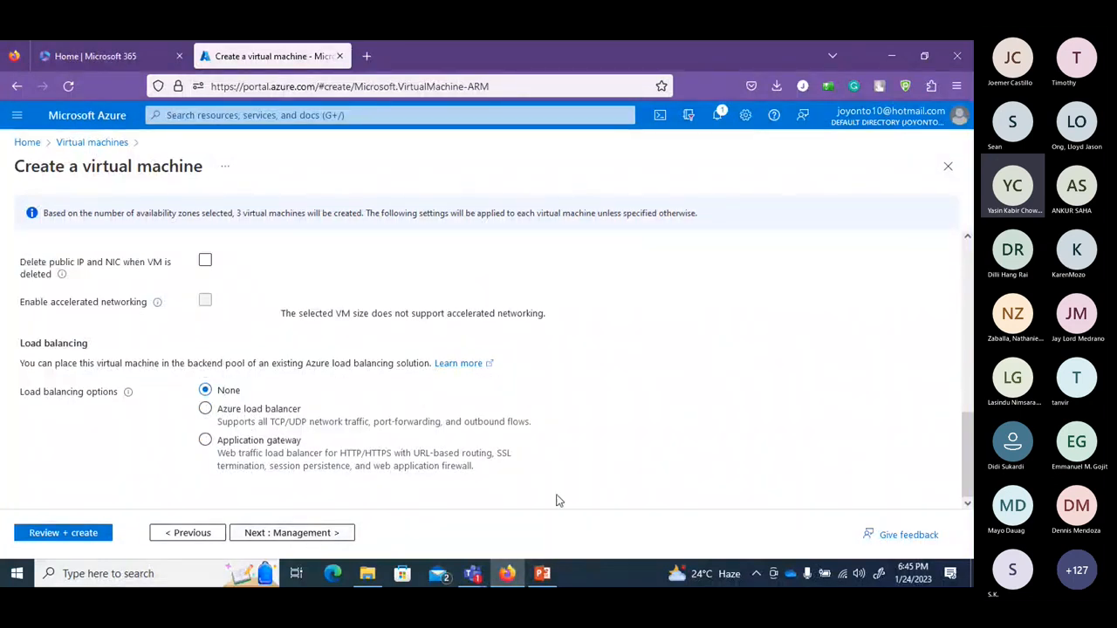
pyautogui.click(67, 532)
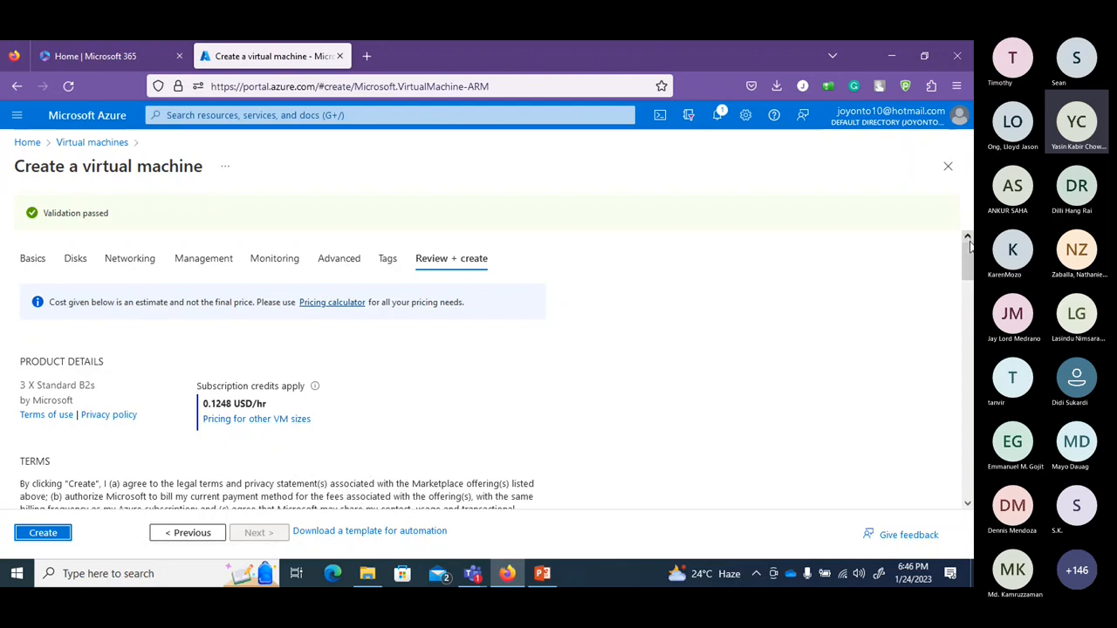
# Open the Pricing calculator link from the review page in a new browser tab and switch to it.
pyautogui.moveTo(968, 250); pyautogui.dragTo(968, 323)
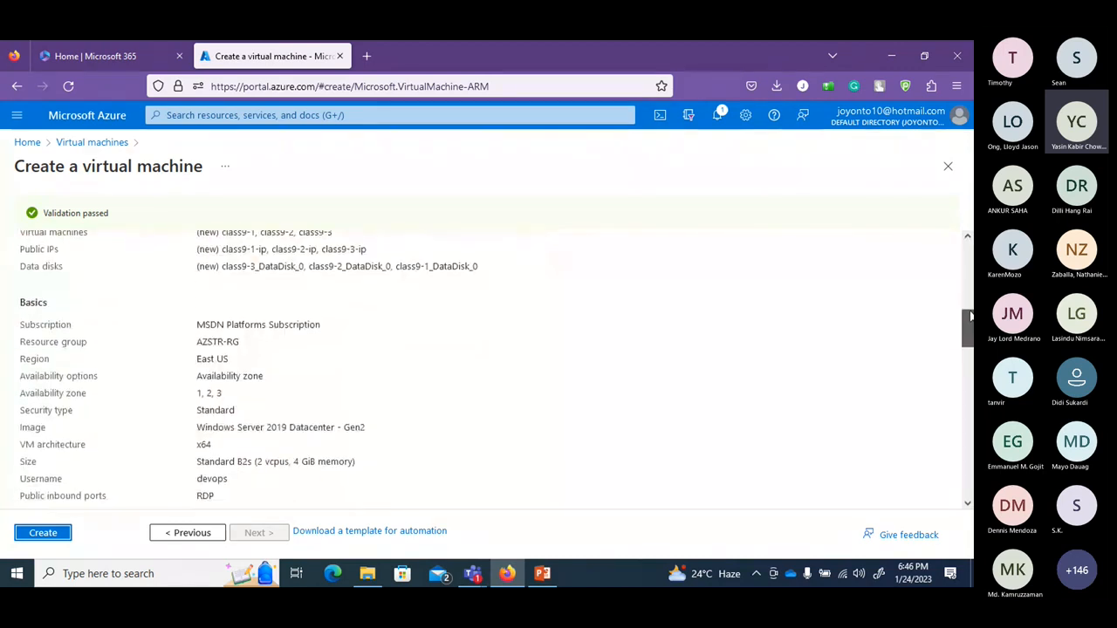
pyautogui.moveTo(968, 330); pyautogui.dragTo(968, 248)
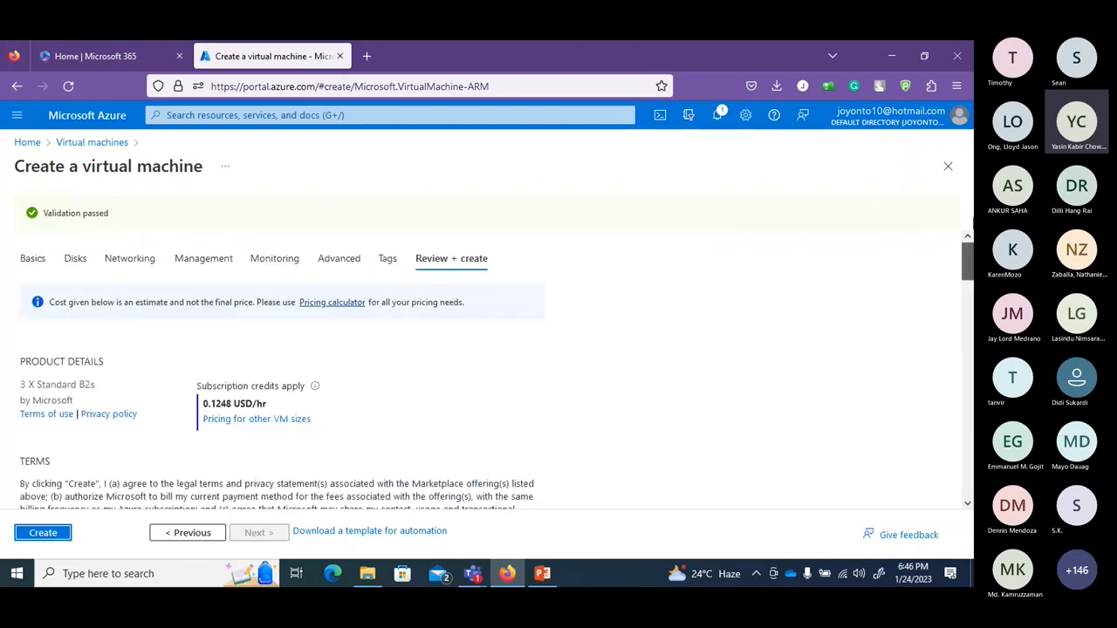
pyautogui.rightClick(327, 310)
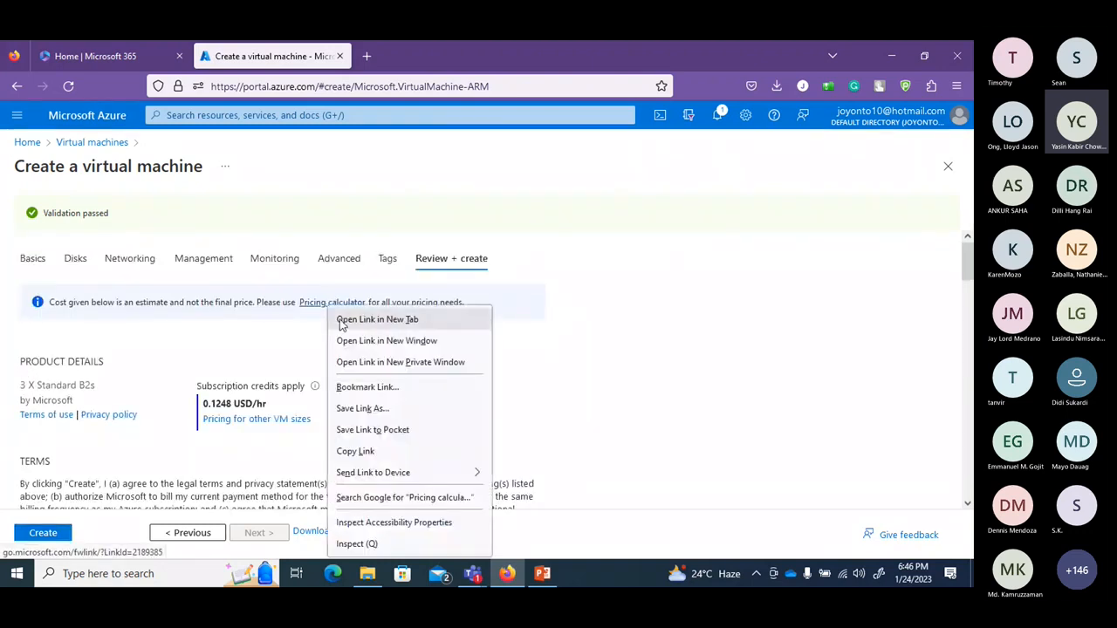
pyautogui.click(345, 320)
pyautogui.click(450, 56)
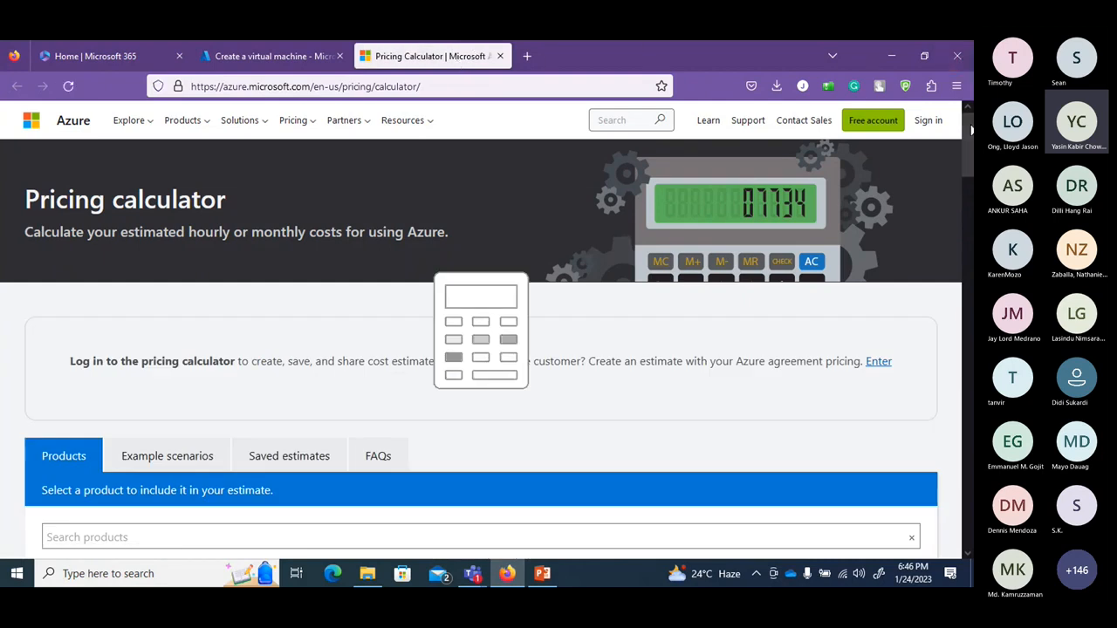
# Add Virtual Machines to the estimate and set its region to East US.
pyautogui.moveTo(970, 135); pyautogui.dragTo(966, 172)
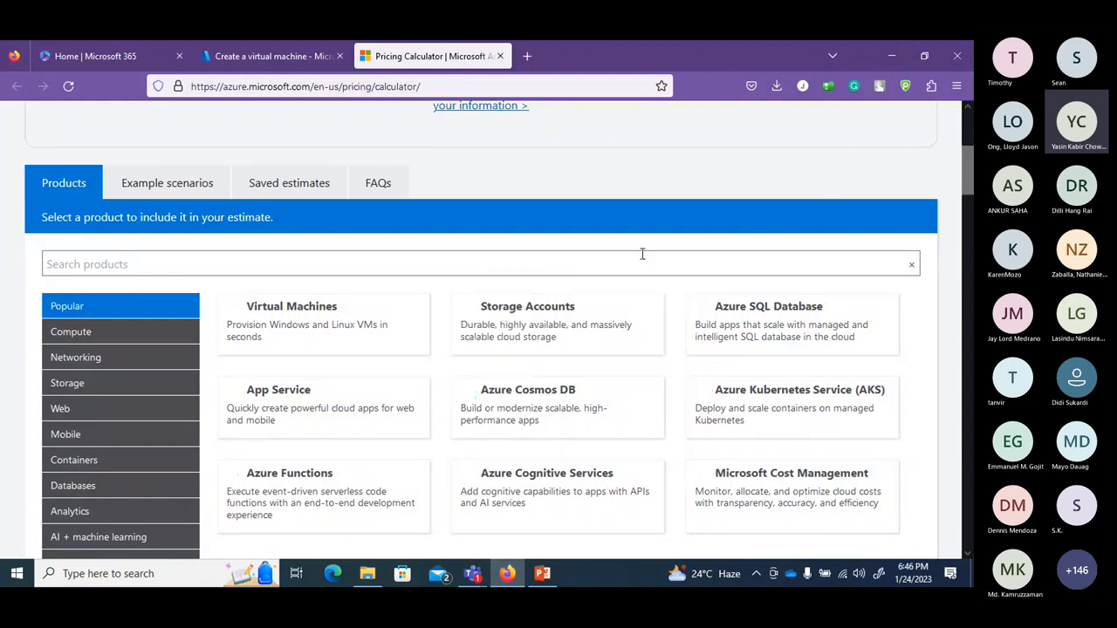
pyautogui.click(332, 332)
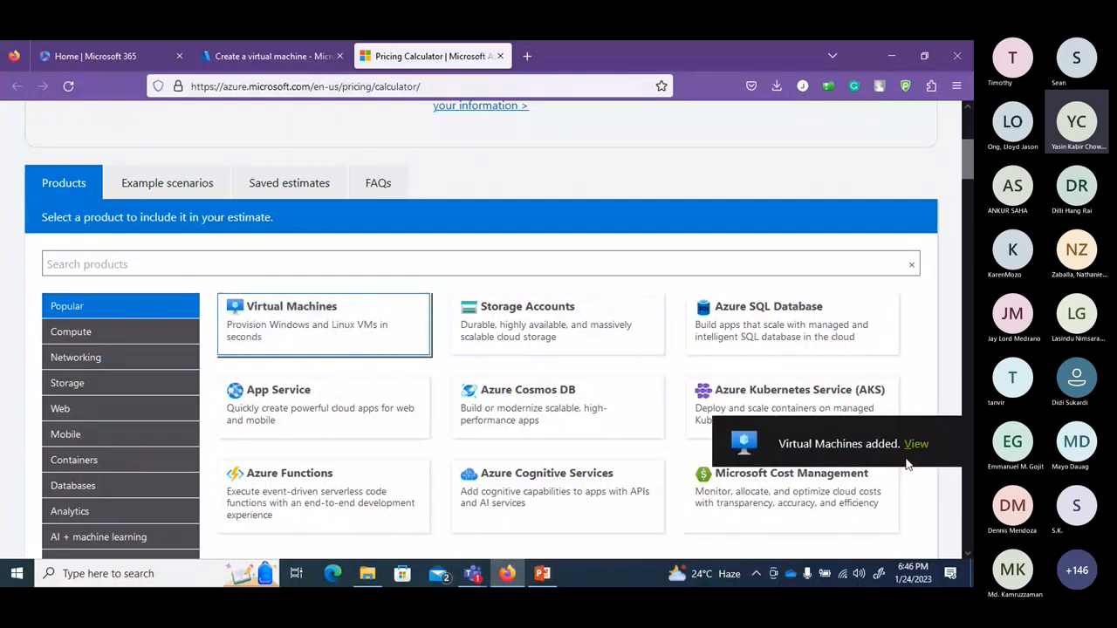
pyautogui.click(914, 444)
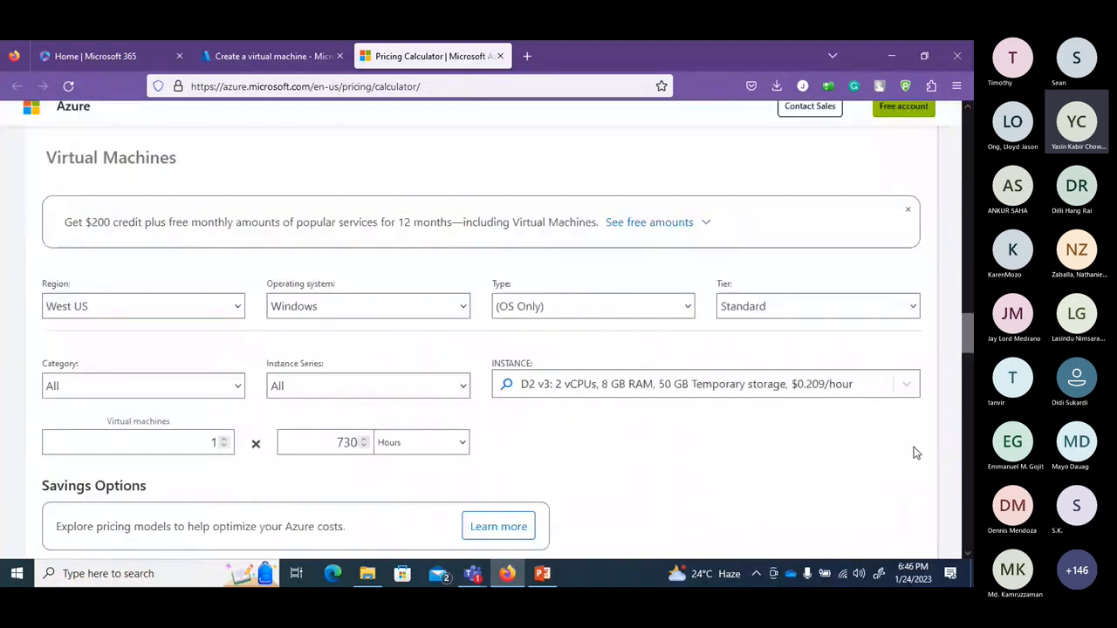
pyautogui.click(232, 308)
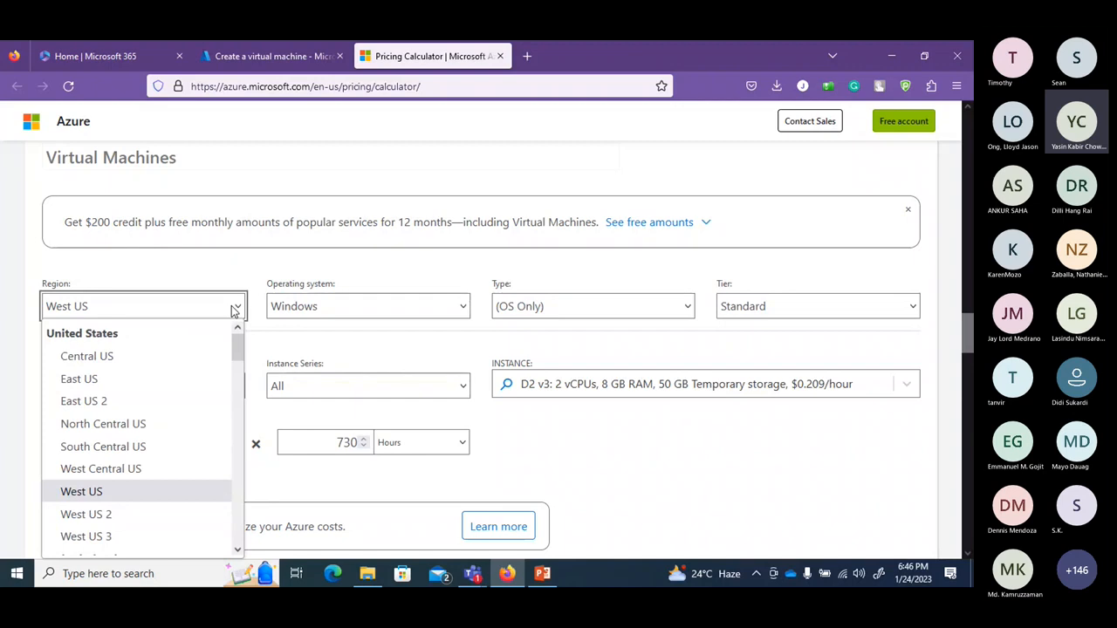
pyautogui.press('e')
pyautogui.press('e')
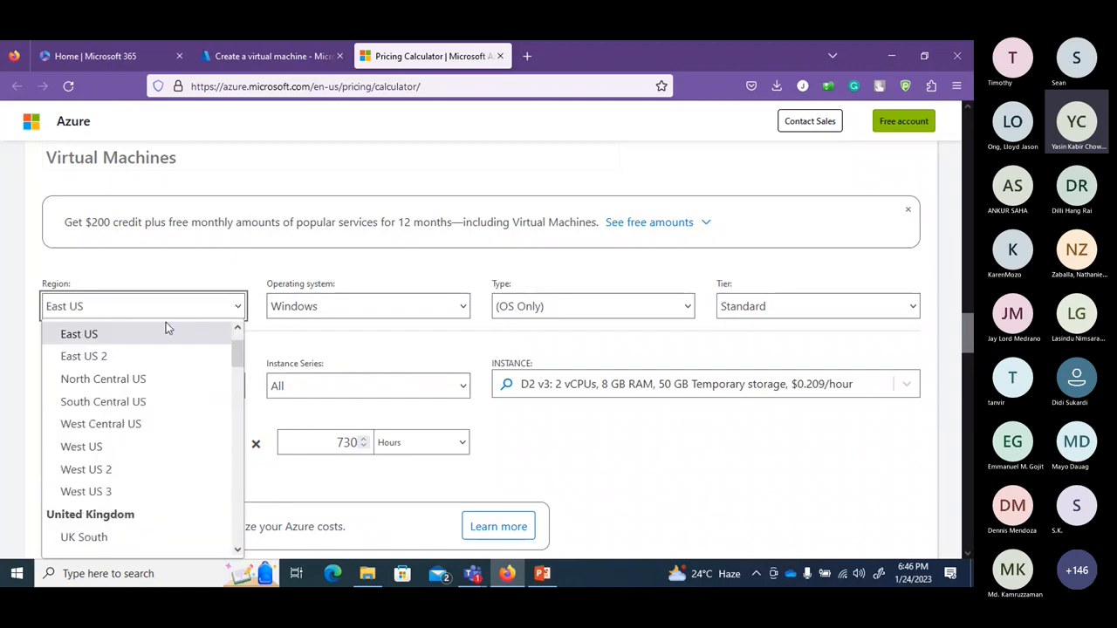
pyautogui.click(166, 332)
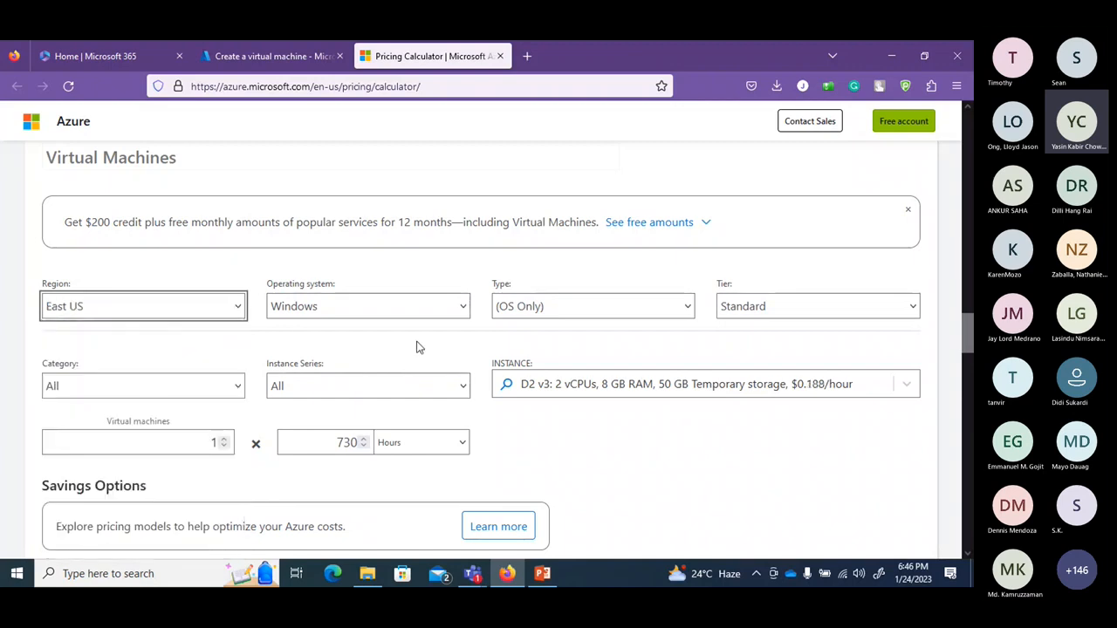
# Set the VM type to Windows OS Only with the Standard tier.
pyautogui.click(609, 312)
pyautogui.click(608, 312)
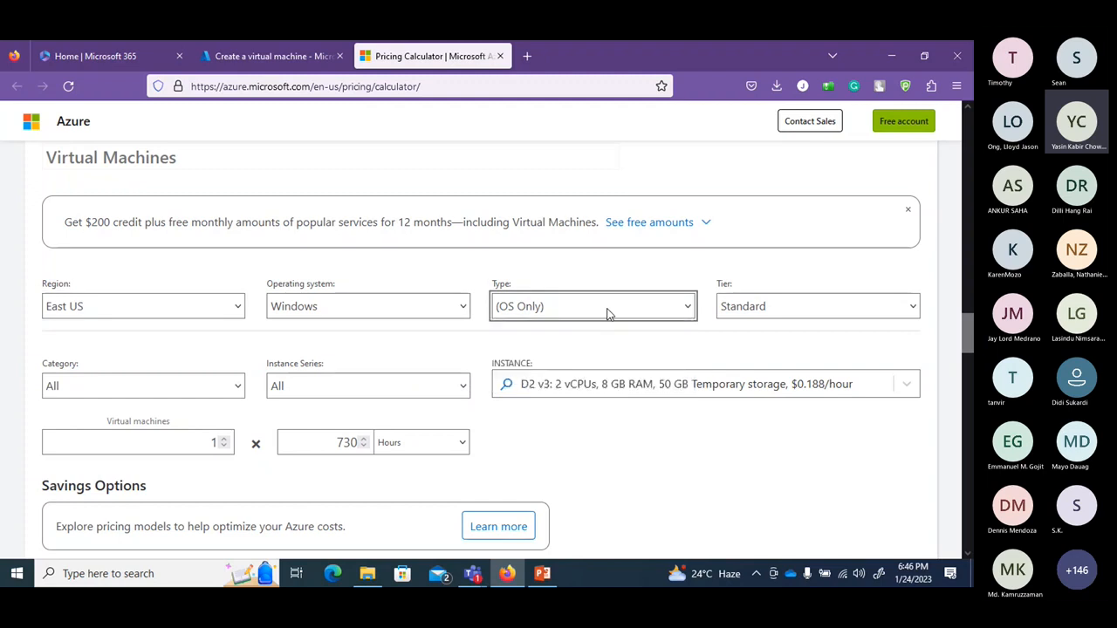
pyautogui.click(608, 312)
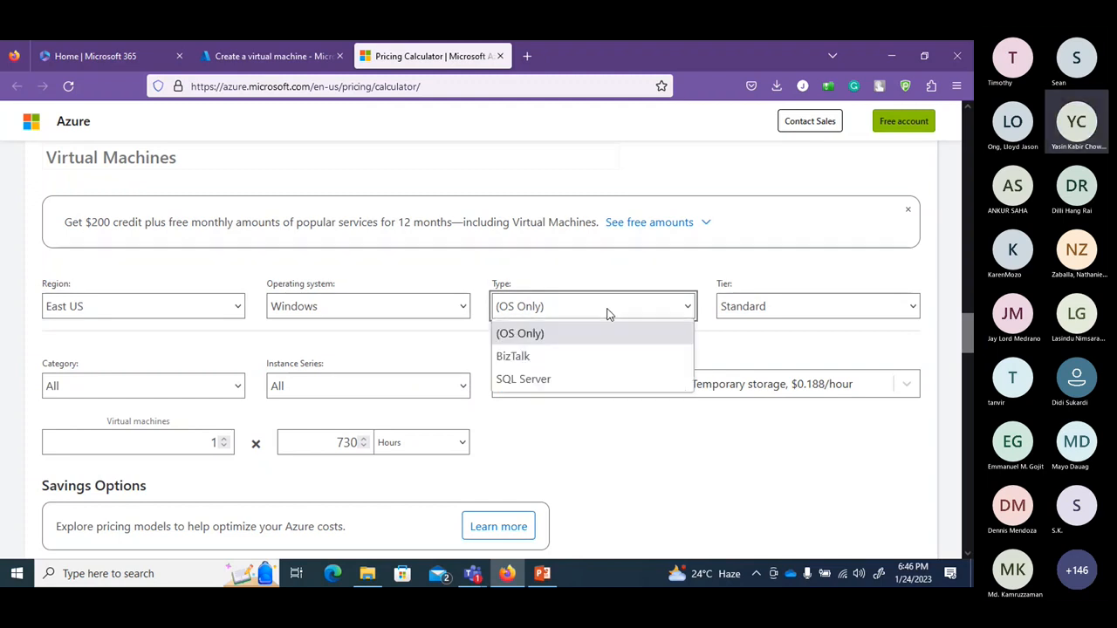
pyautogui.click(565, 379)
pyautogui.click(578, 314)
pyautogui.click(568, 356)
pyautogui.click(574, 314)
pyautogui.click(568, 332)
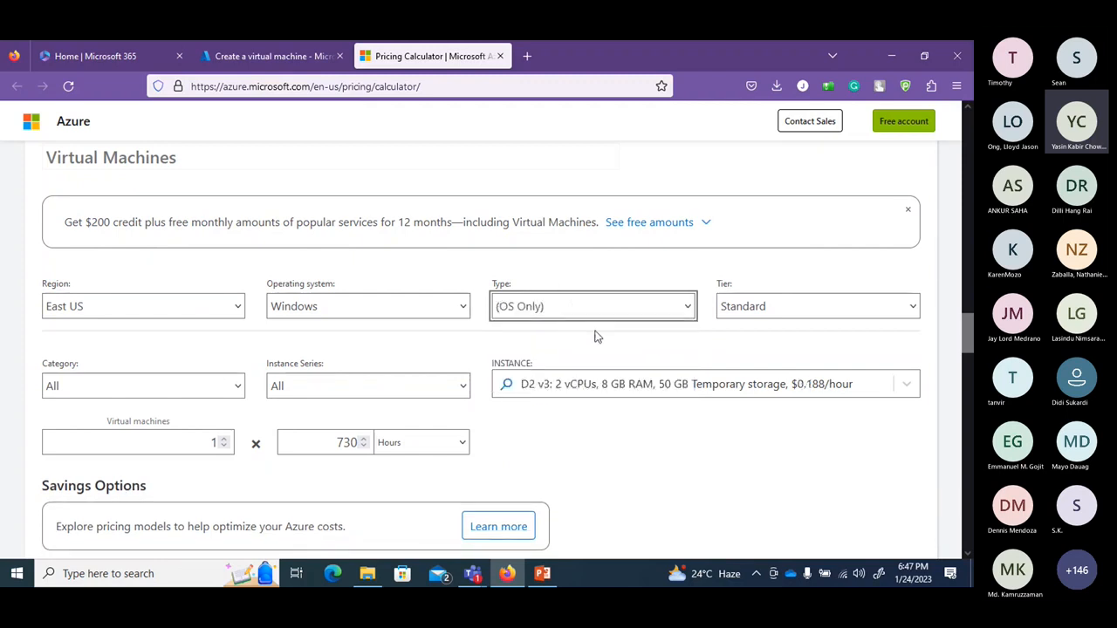
pyautogui.click(764, 311)
pyautogui.click(764, 312)
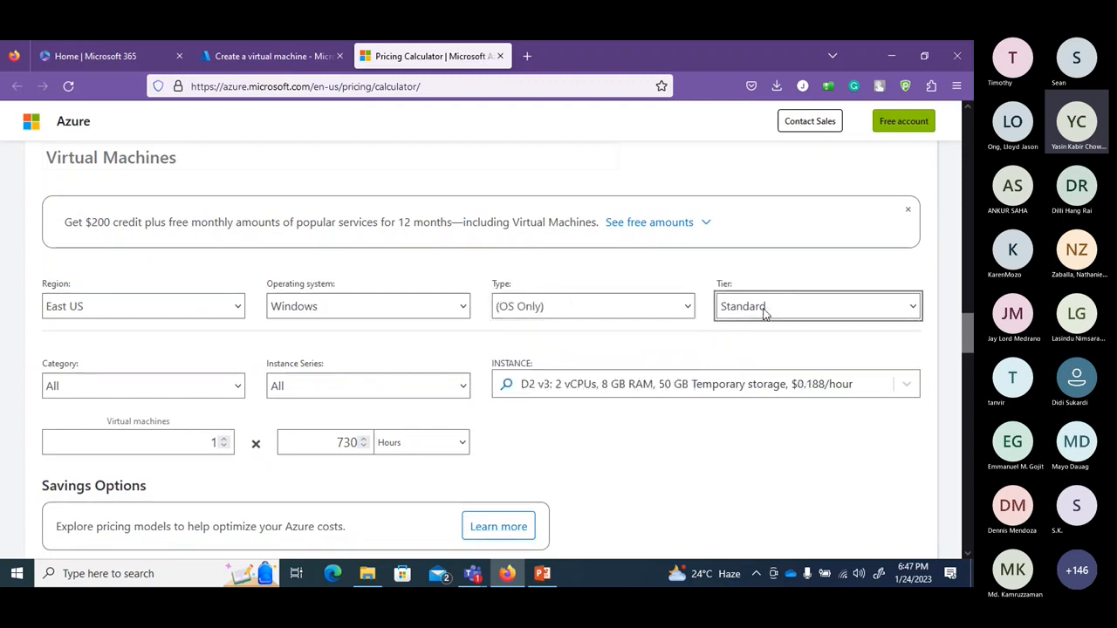
# Choose the A-series A0 instance with category All and a count of 1 VM.
pyautogui.click(157, 392)
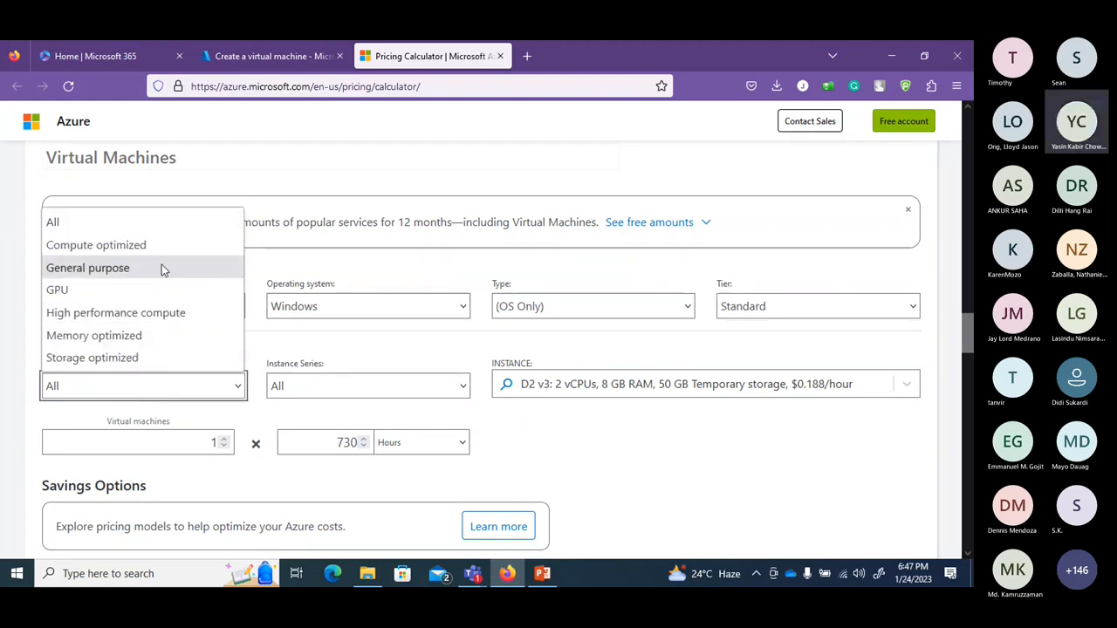
pyautogui.click(290, 346)
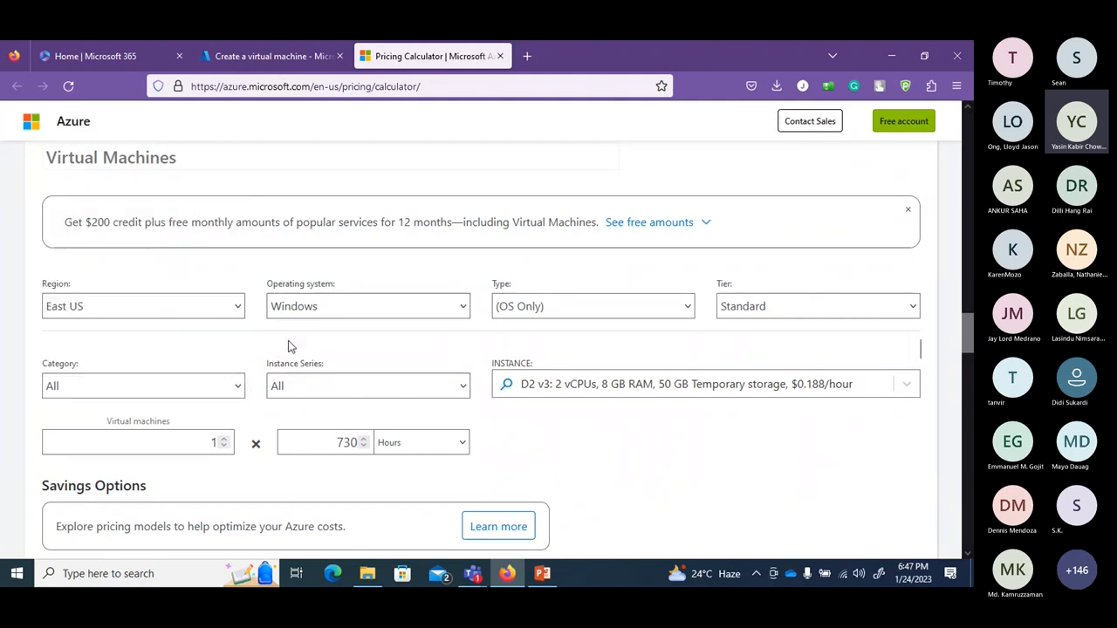
pyautogui.click(379, 390)
pyautogui.click(354, 135)
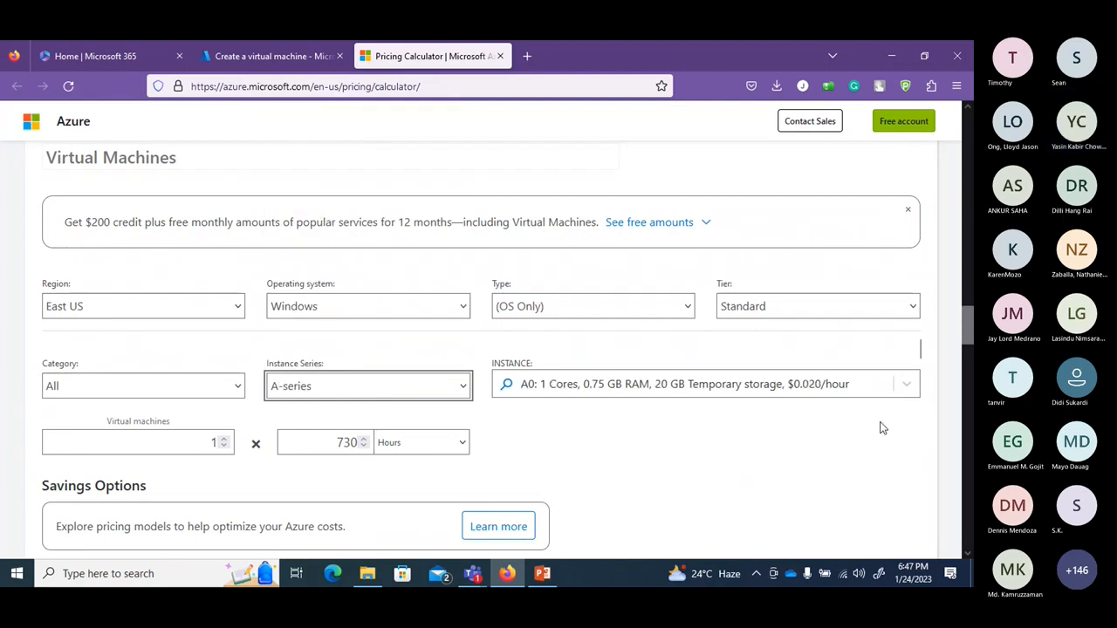
pyautogui.click(907, 384)
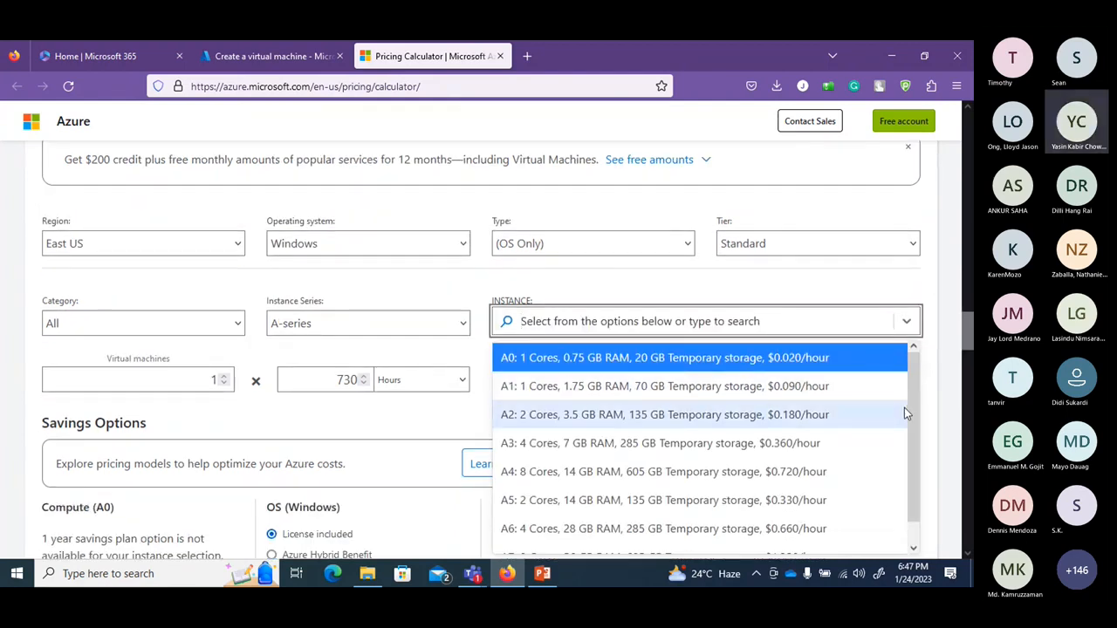
pyautogui.scroll(-1, 905, 436)
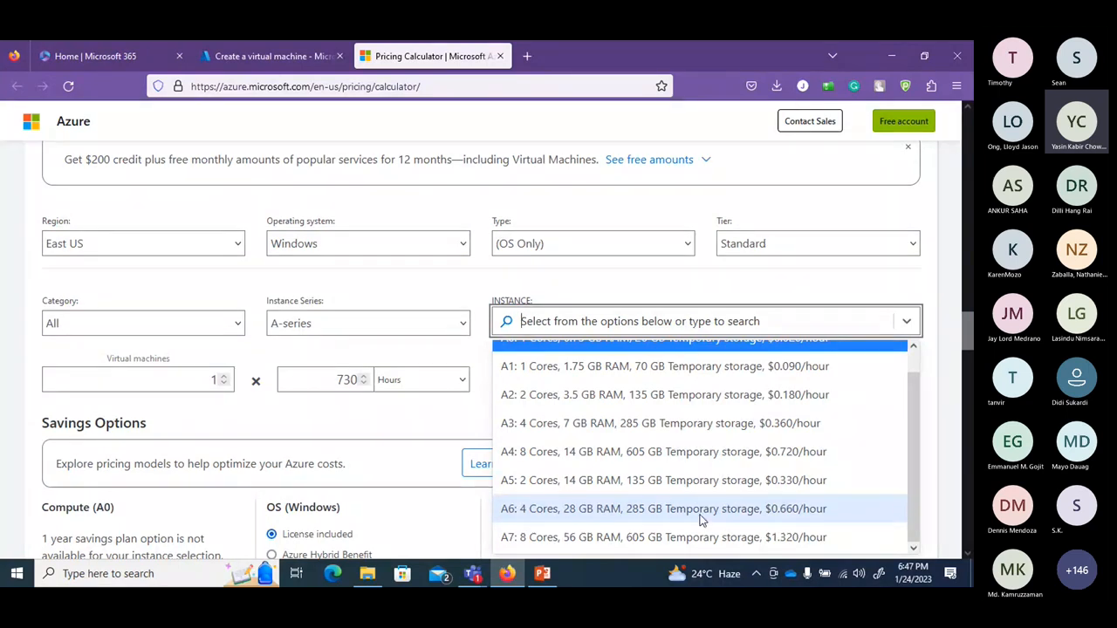
pyautogui.click(737, 299)
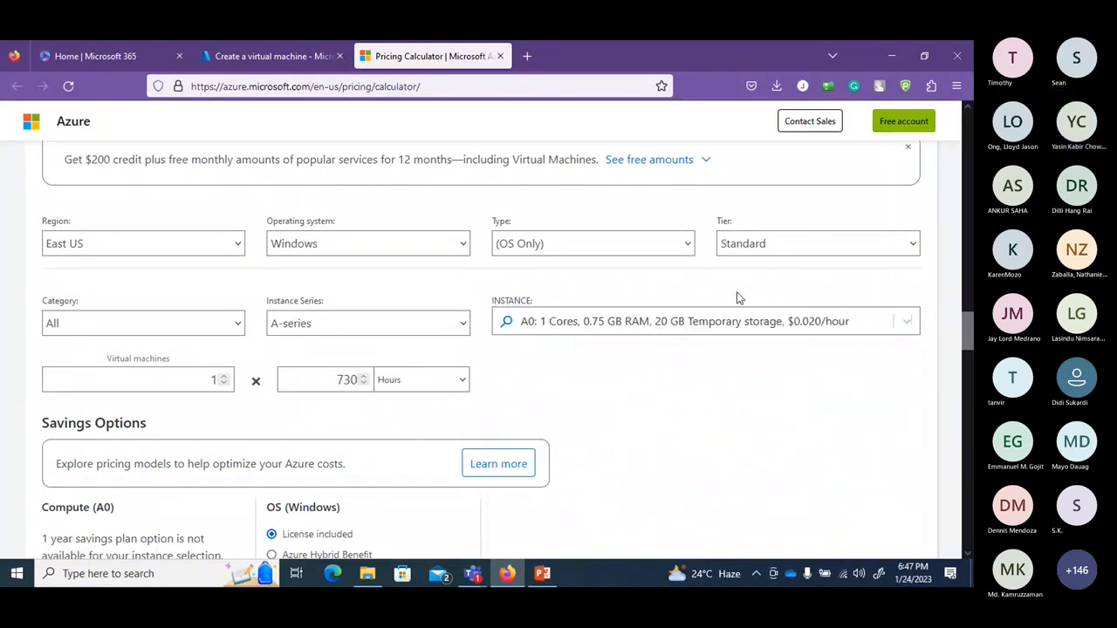
pyautogui.click(222, 377)
pyautogui.click(223, 377)
pyautogui.click(223, 383)
pyautogui.click(223, 383)
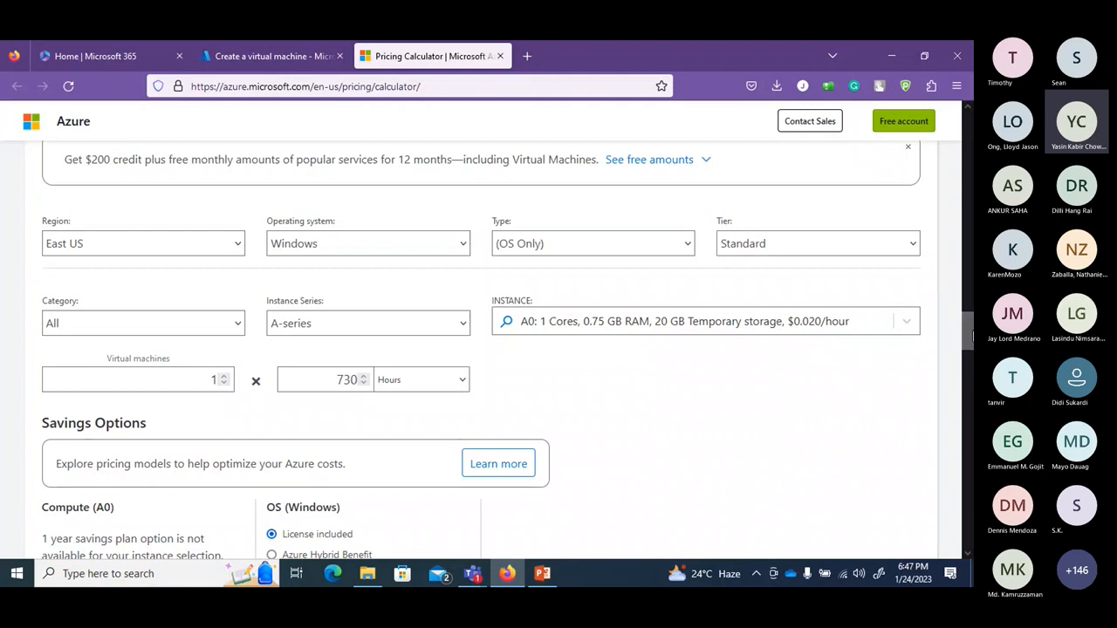
# Keep licence-included Windows pricing and the Included support plan, for a $51.65 monthly estimate.
pyautogui.scroll(-5, 968, 336)
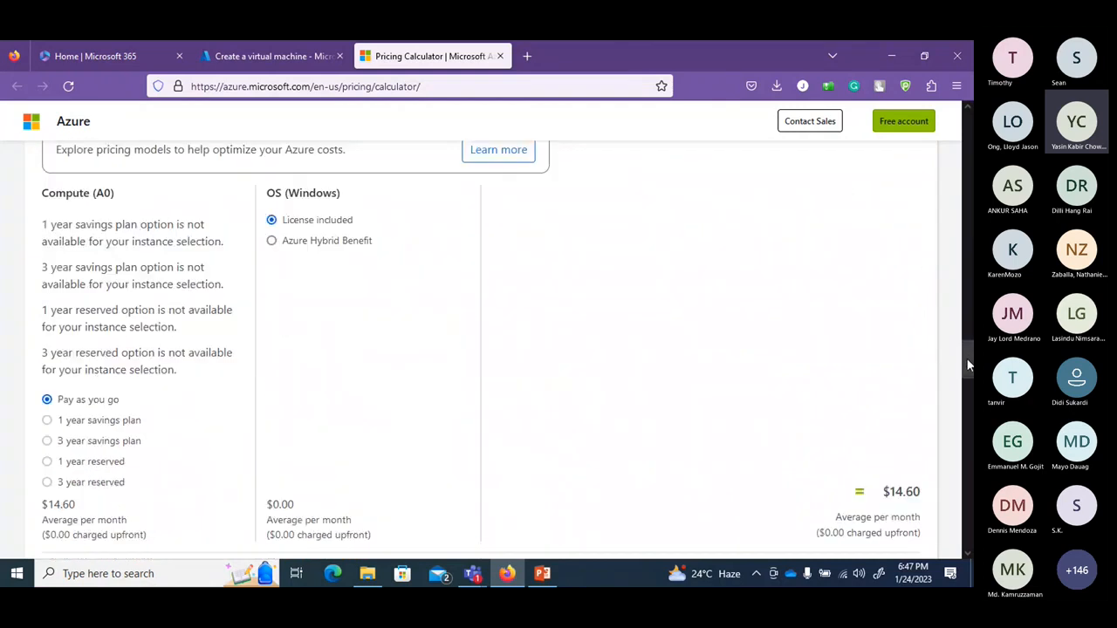
pyautogui.click(357, 252)
pyautogui.click(340, 224)
pyautogui.moveTo(970, 356); pyautogui.dragTo(969, 403)
pyautogui.click(295, 323)
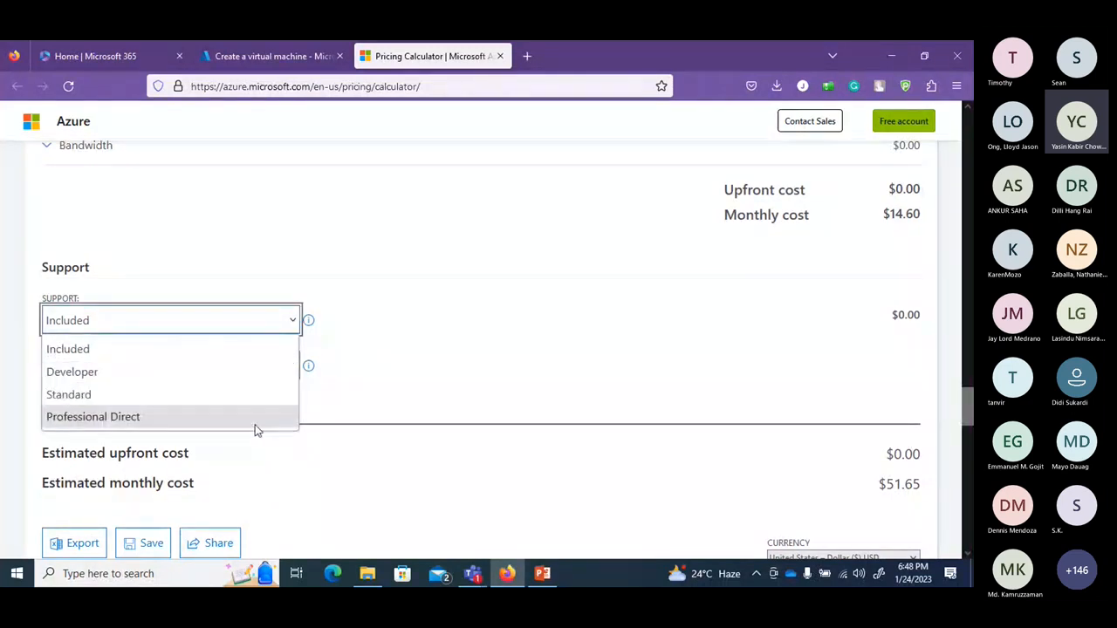
pyautogui.click(449, 359)
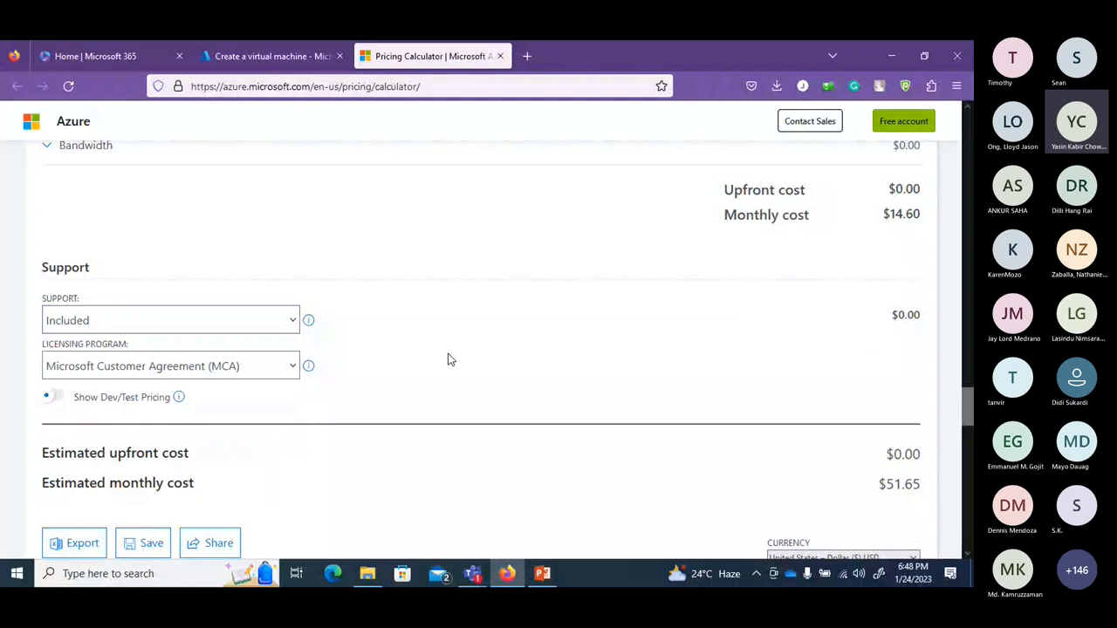
pyautogui.click(177, 369)
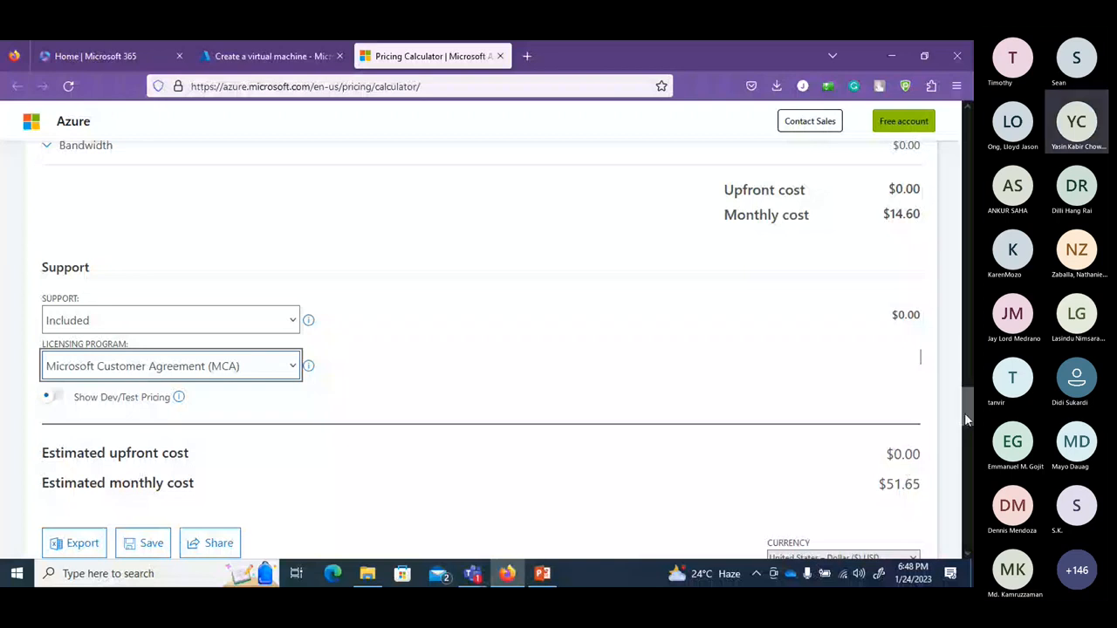
# Return to the Create a virtual machine review tab.
pyautogui.moveTo(965, 418); pyautogui.dragTo(969, 253)
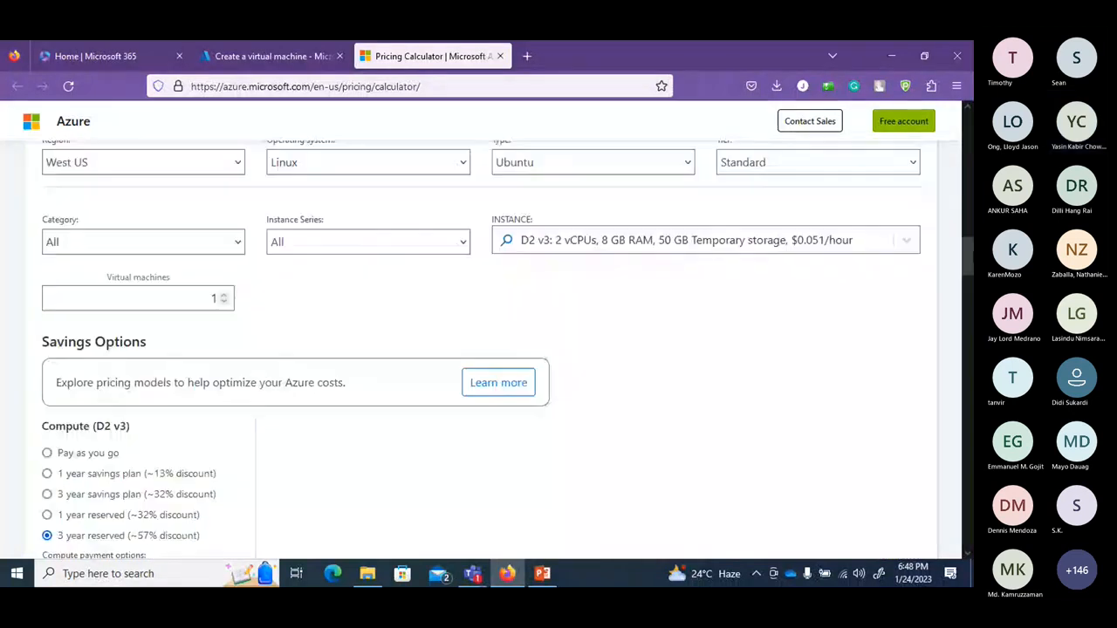
pyautogui.scroll(10, 466, 129)
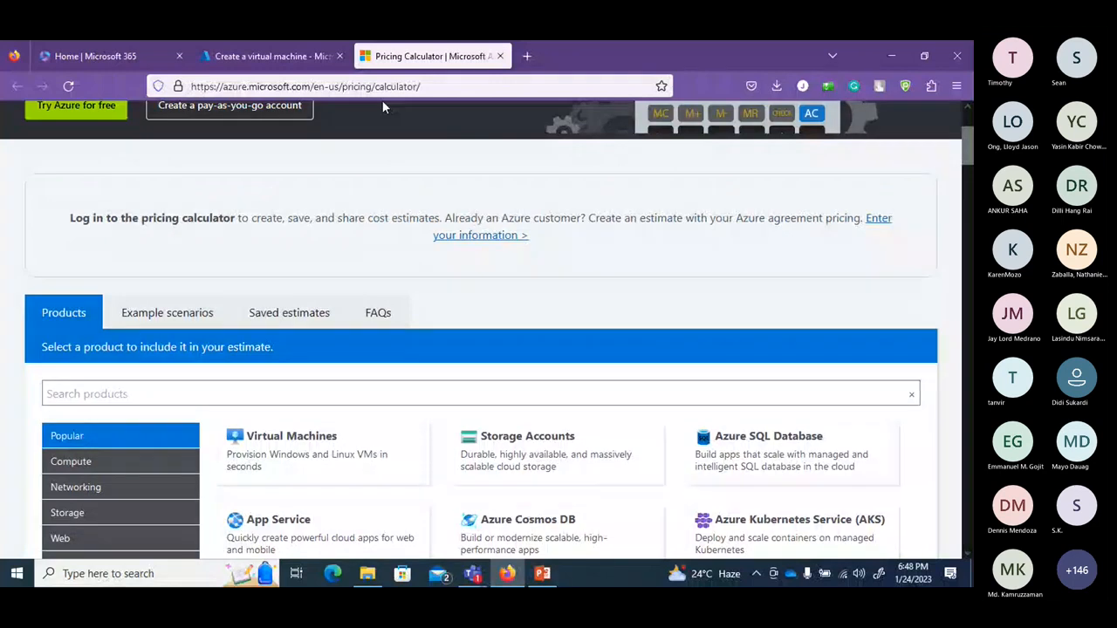
pyautogui.click(269, 57)
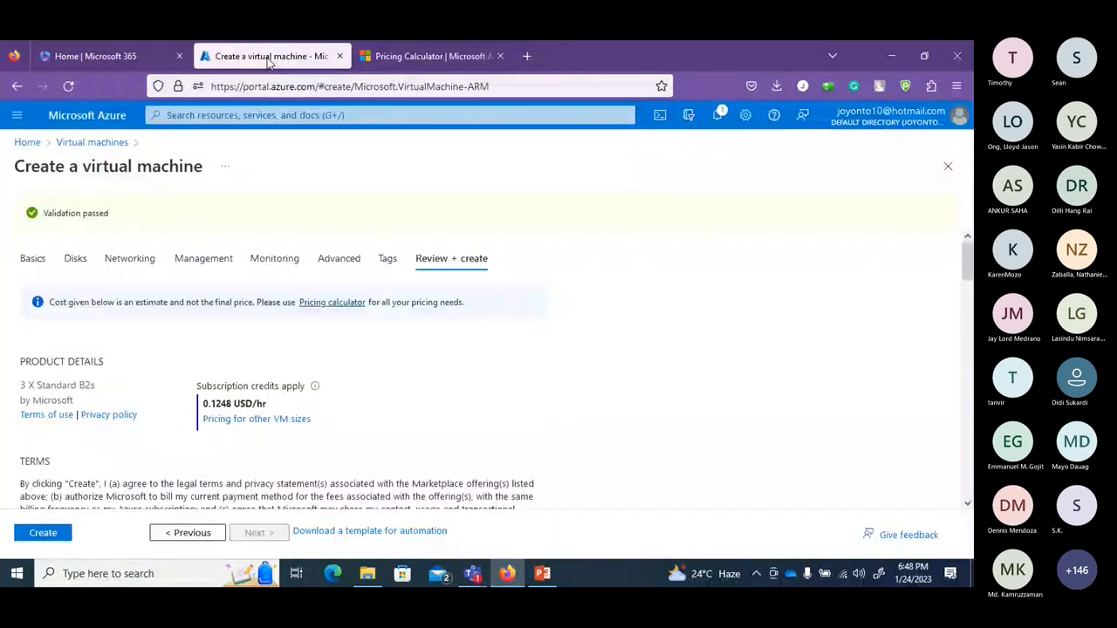
# Create the three Standard B2s virtual machines.
pyautogui.click(42, 534)
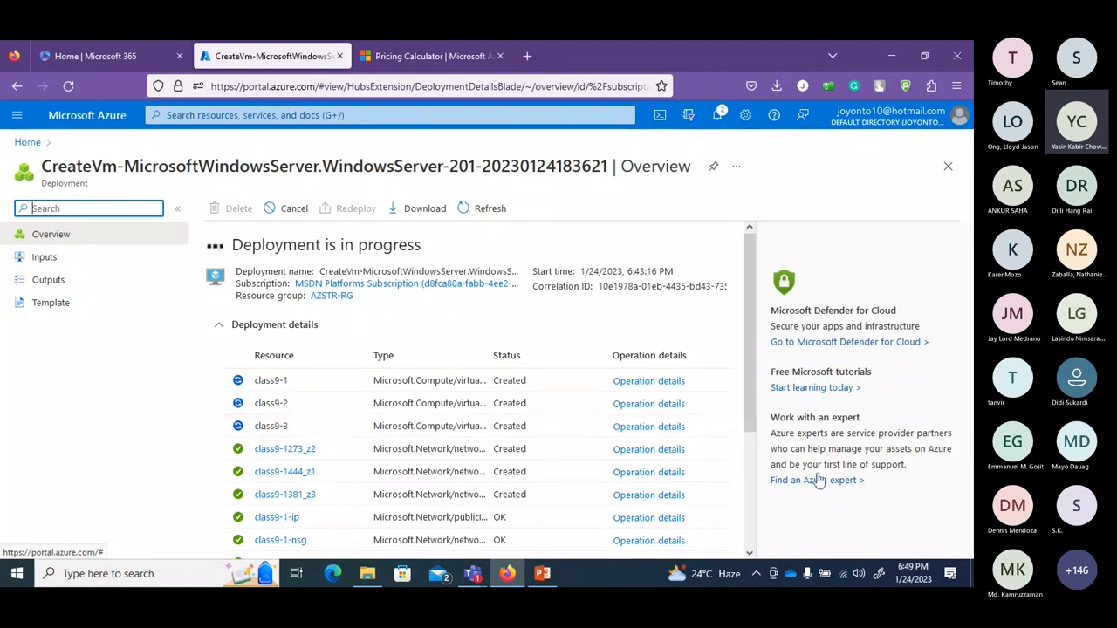
# Scroll through the deployment details listing class9-1 to class9-3 as Created.
pyautogui.scroll(-3, 767, 323)
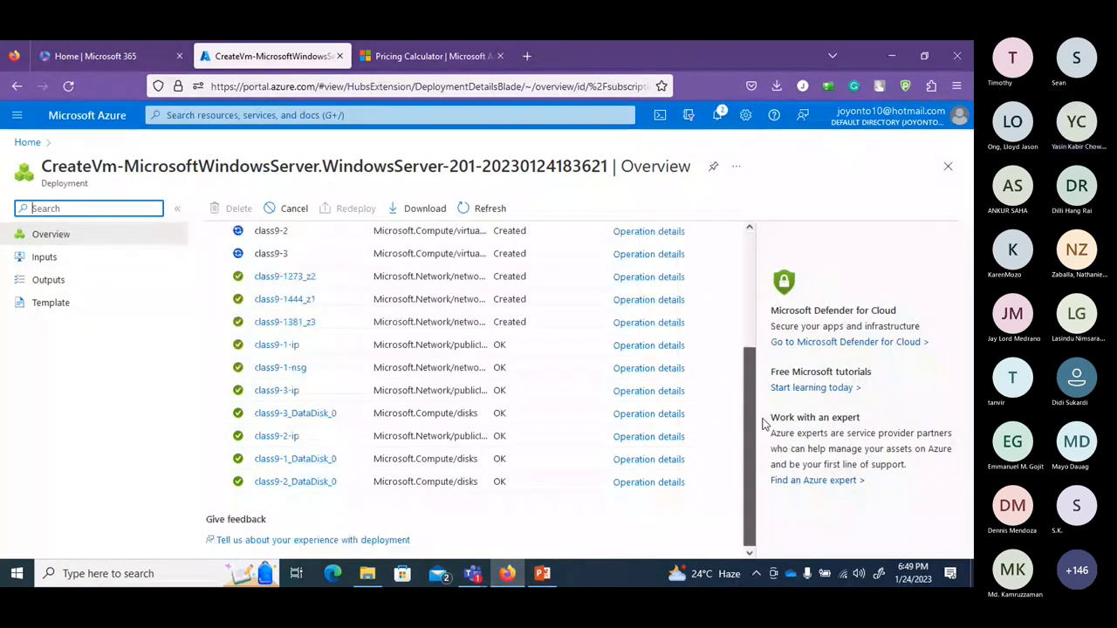
pyautogui.scroll(3, 762, 424)
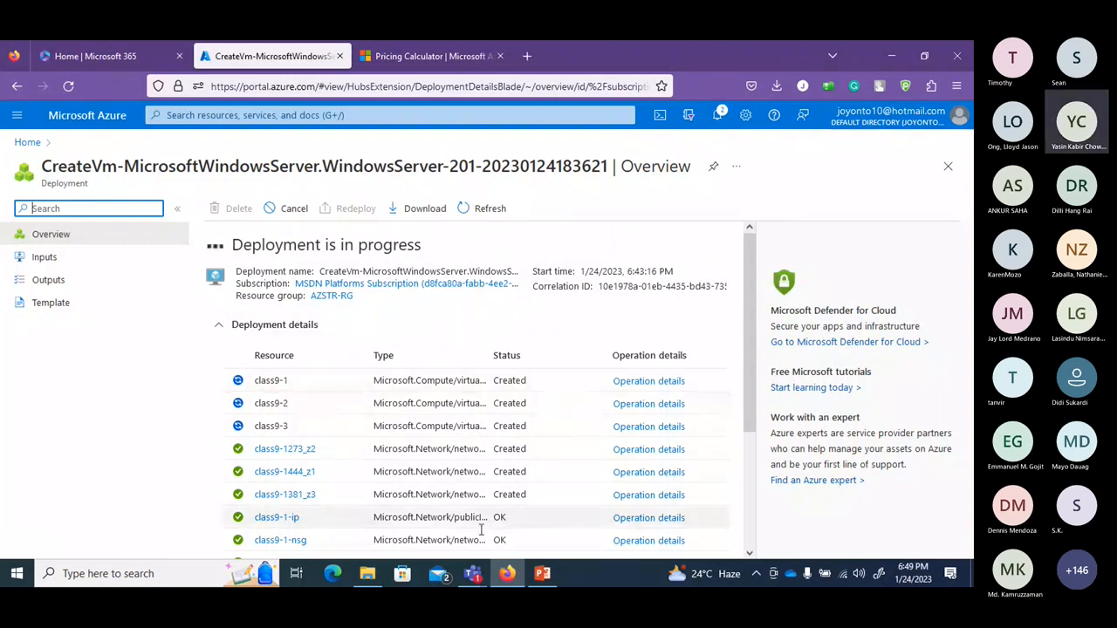
pyautogui.moveTo(475, 580)
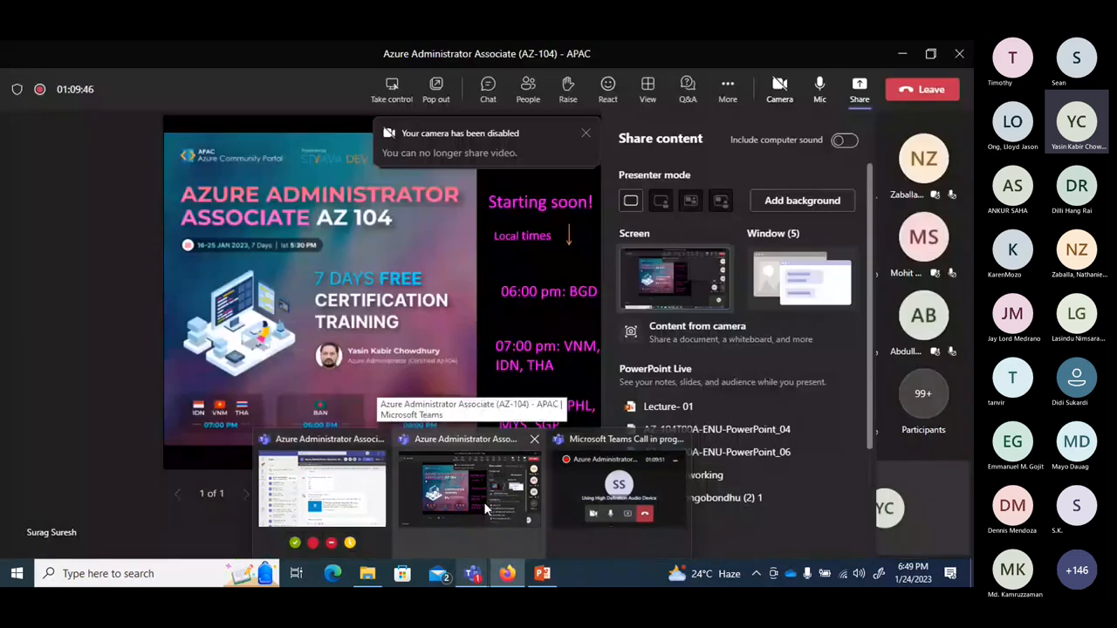
# Bring the Teams meeting window forward and minimize it.
pyautogui.click(486, 508)
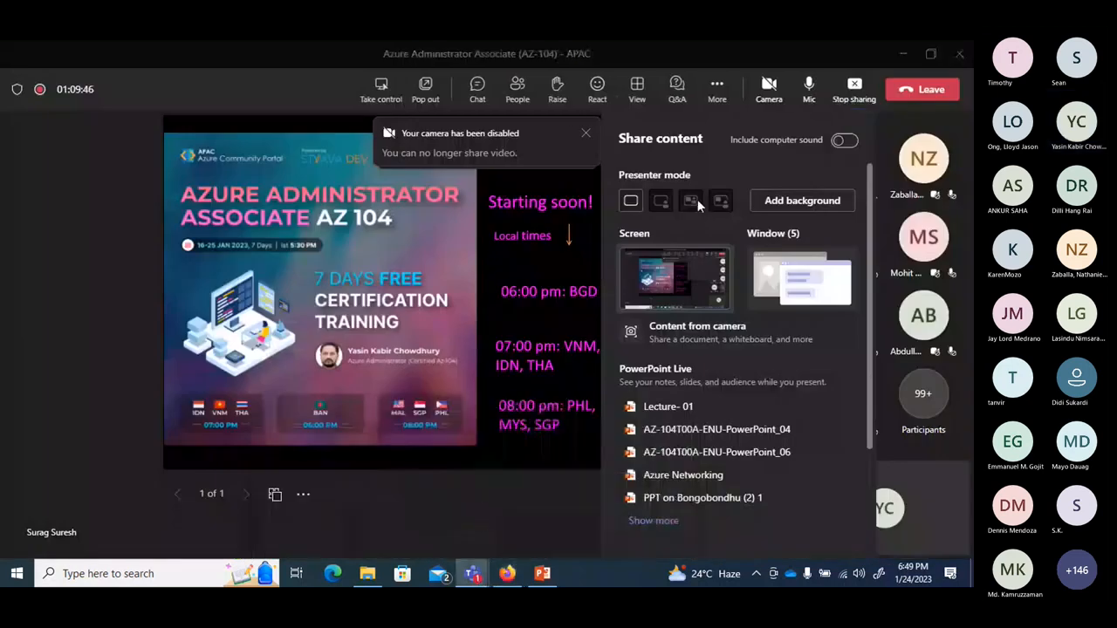
pyautogui.click(902, 59)
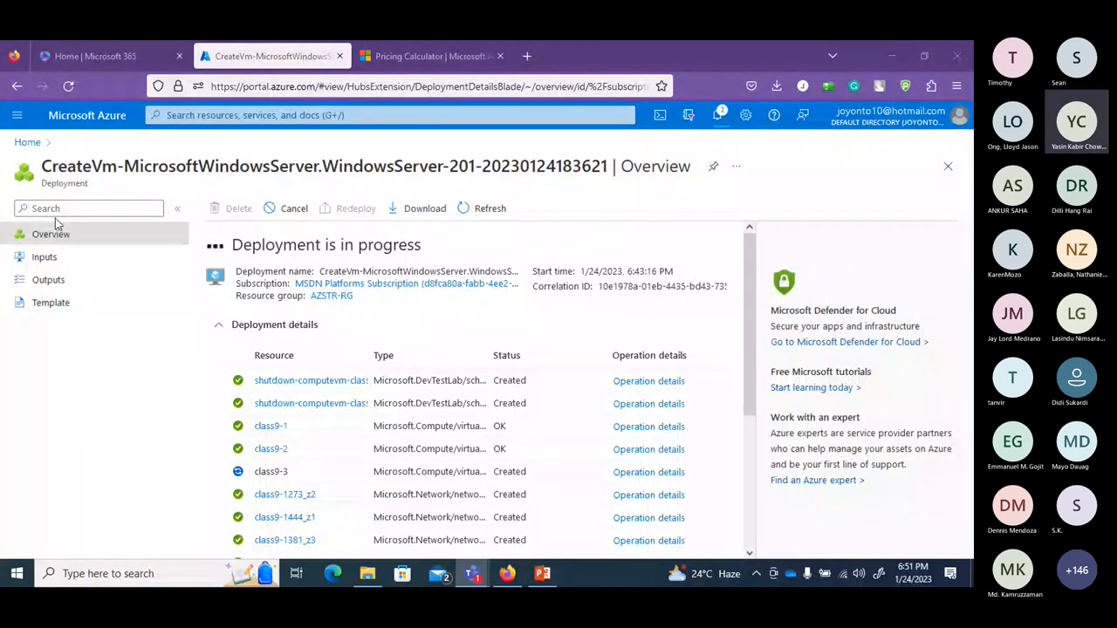
# Open class9-1's overview from the Virtual machines list reached via Home.
pyautogui.click(28, 143)
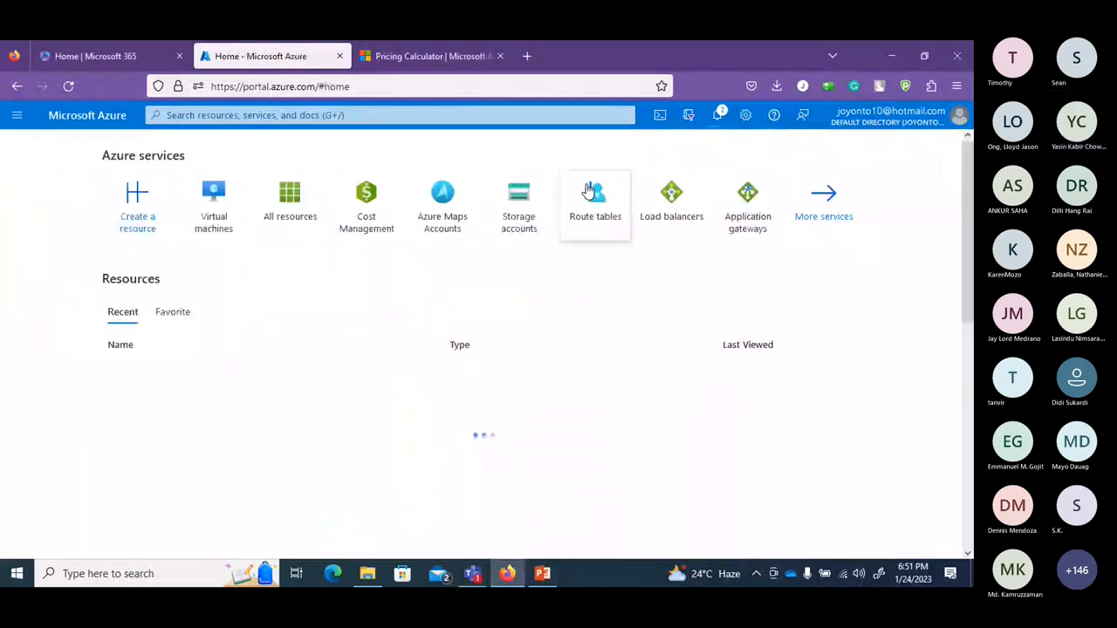
pyautogui.click(200, 225)
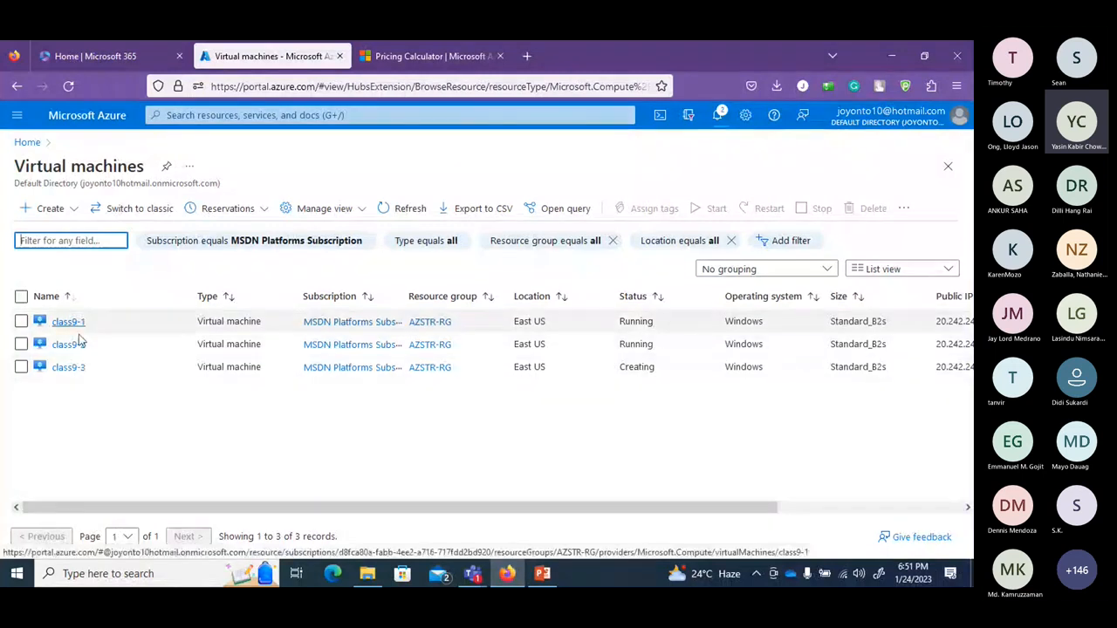
pyautogui.moveTo(80, 375)
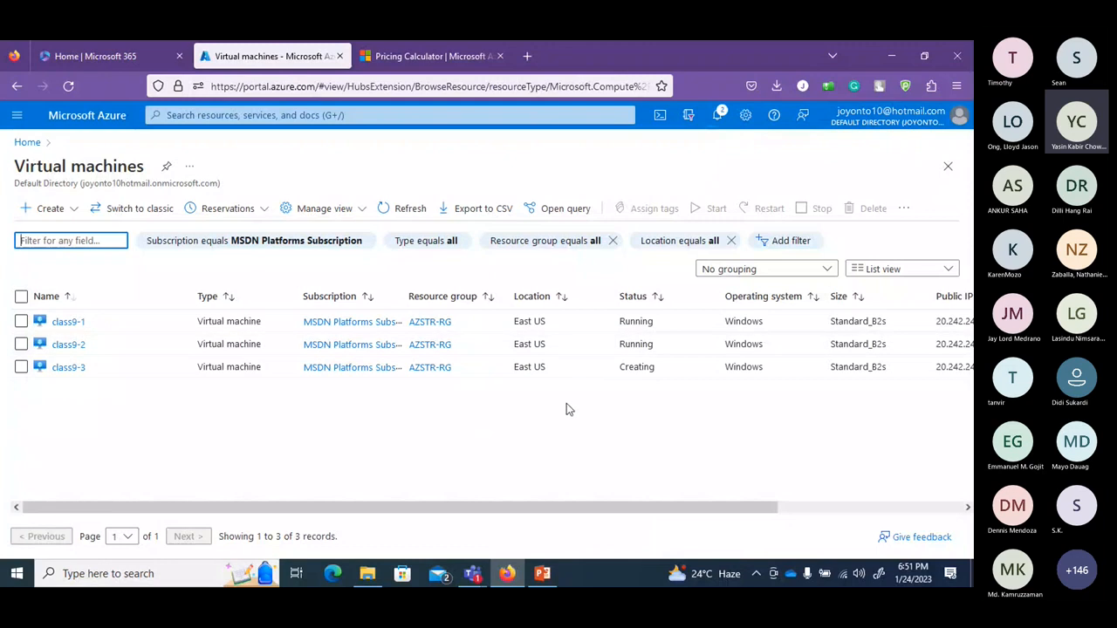
pyautogui.moveTo(572, 510); pyautogui.dragTo(772, 506)
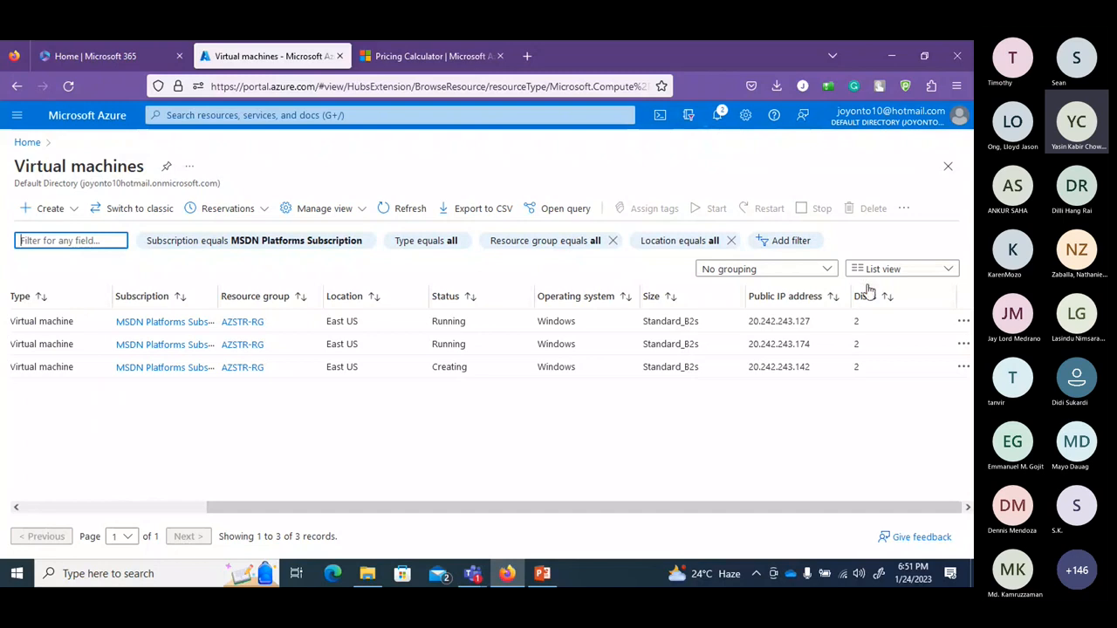
pyautogui.click(960, 324)
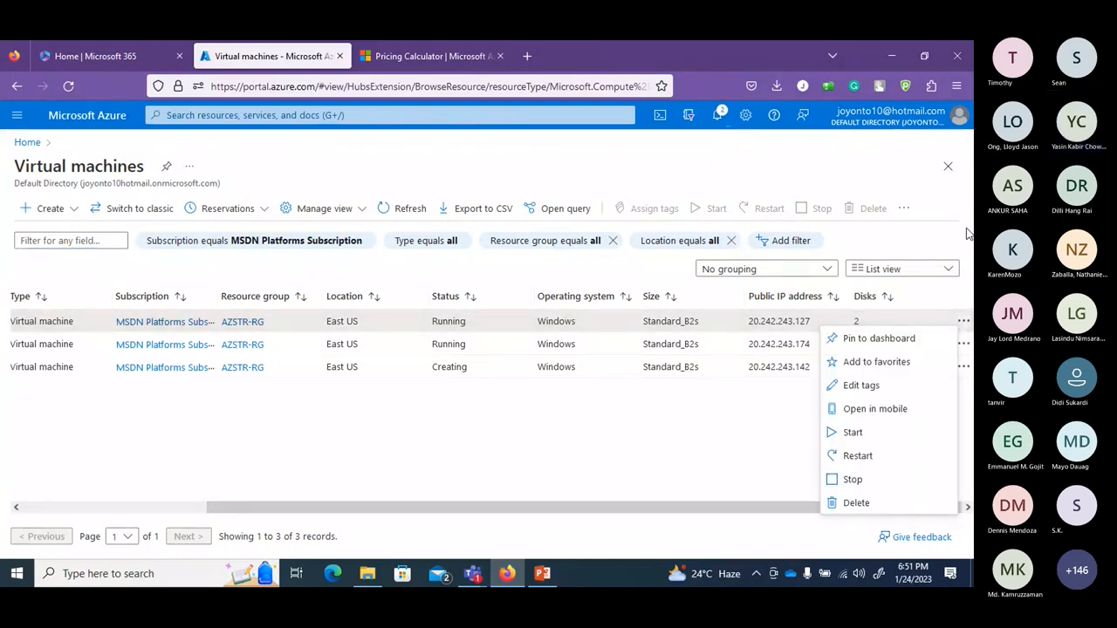
pyautogui.click(890, 523)
pyautogui.moveTo(890, 508); pyautogui.dragTo(384, 353)
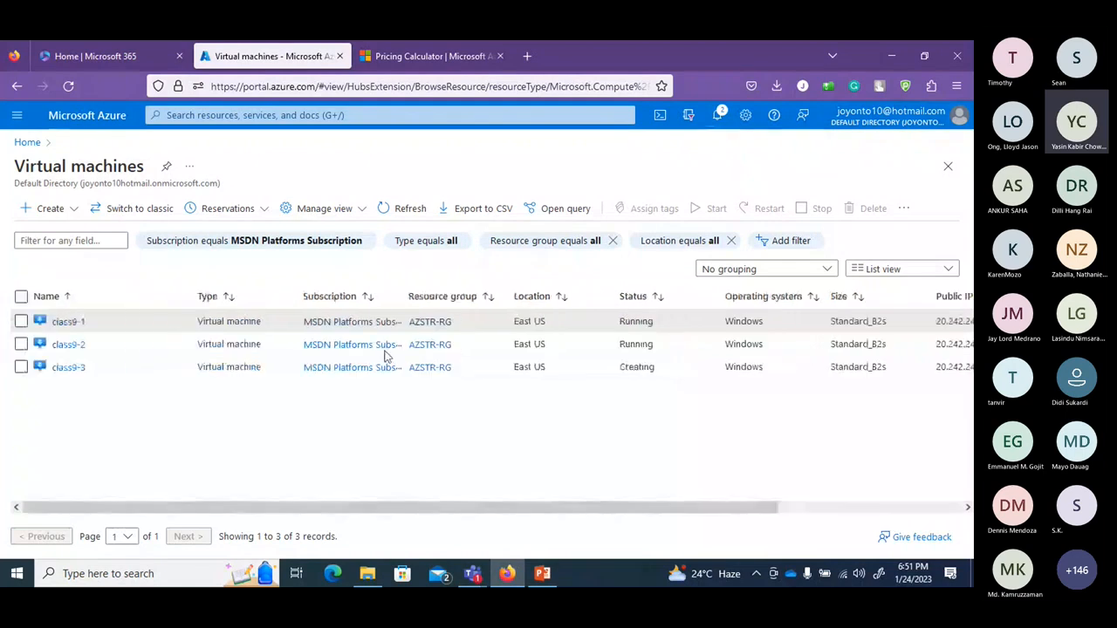
pyautogui.click(68, 322)
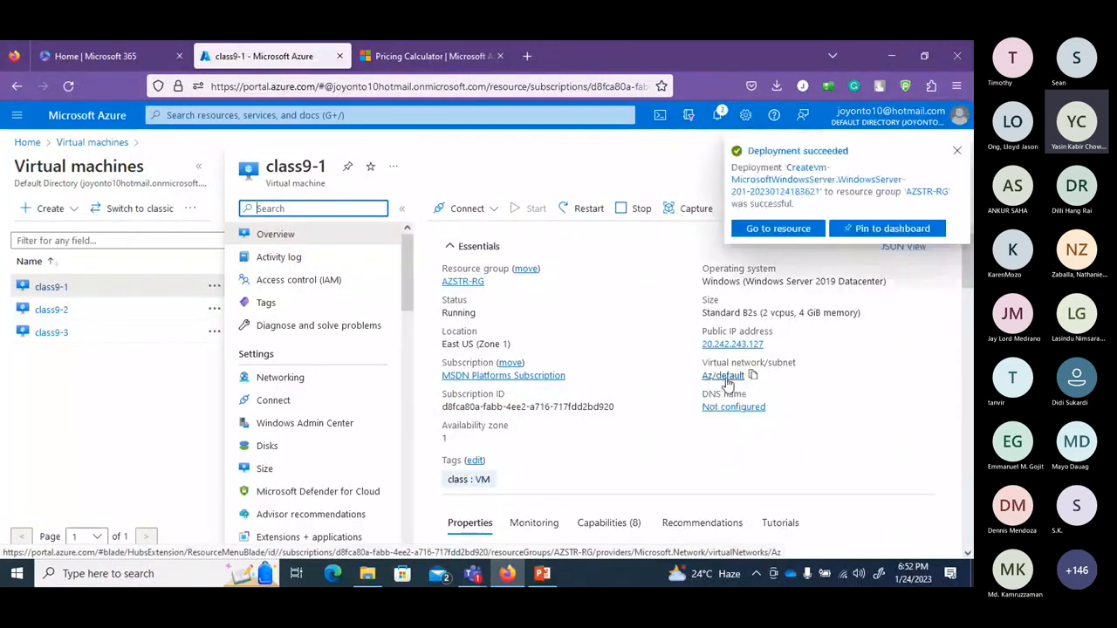
# Dismiss the deployment notice and open class9-1's Windows Admin Center page, offering port 6516.
pyautogui.click(958, 156)
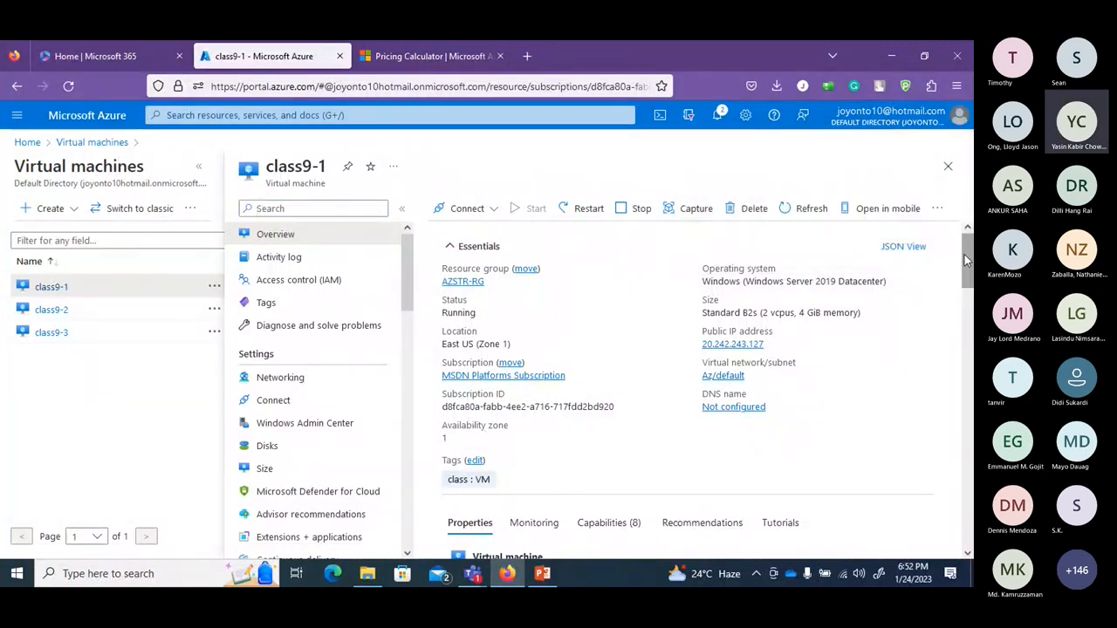
pyautogui.scroll(-2, 772, 307)
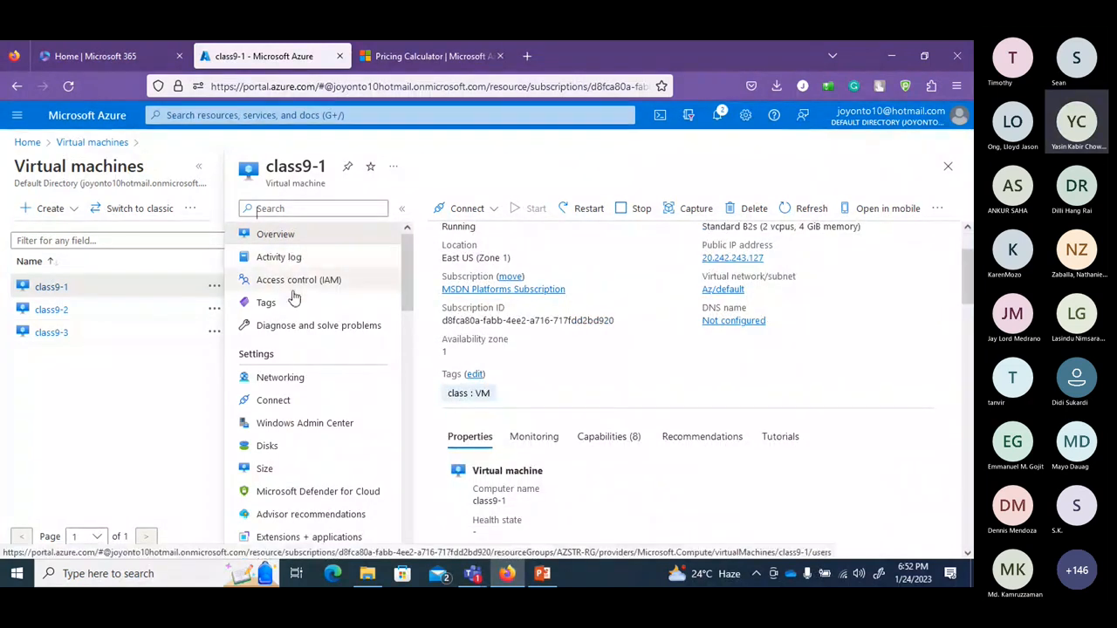
pyautogui.click(292, 386)
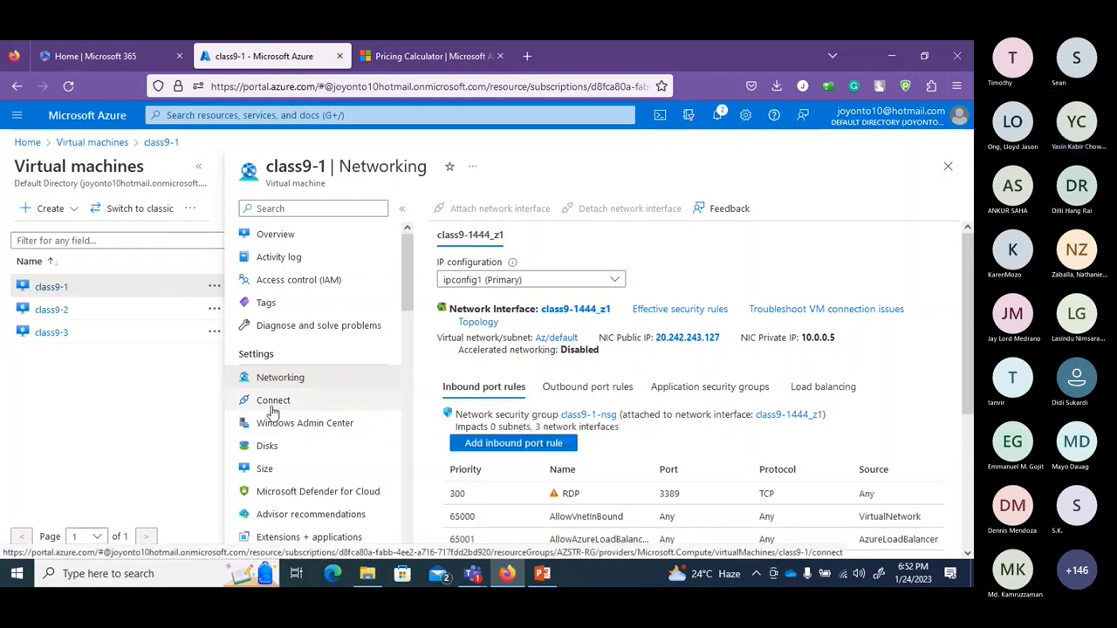
pyautogui.click(272, 406)
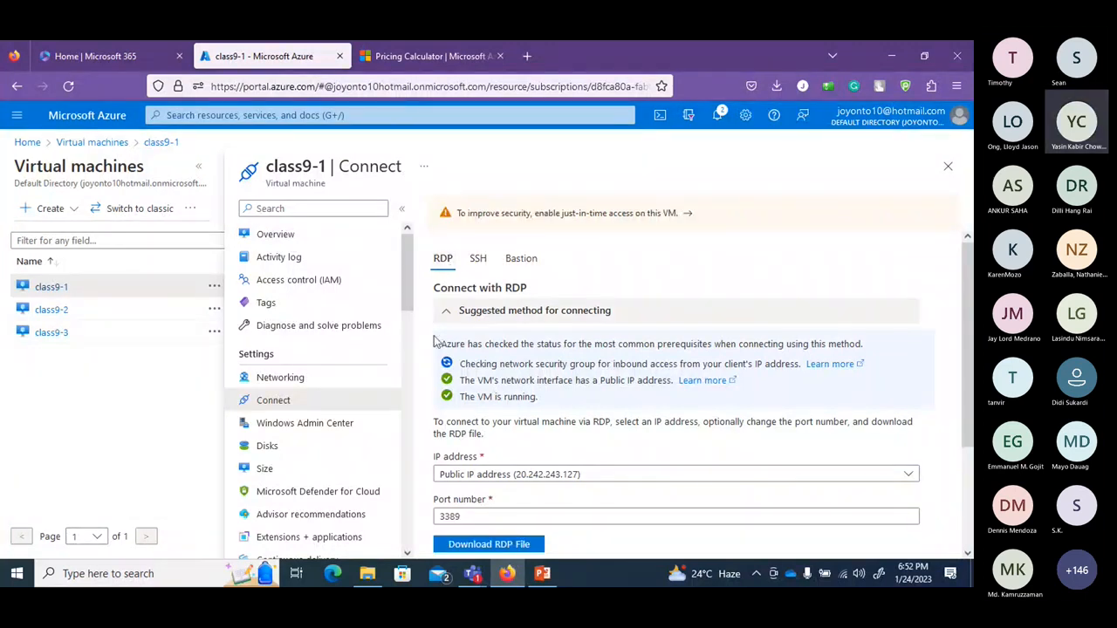
pyautogui.moveTo(406, 312); pyautogui.dragTo(407, 329)
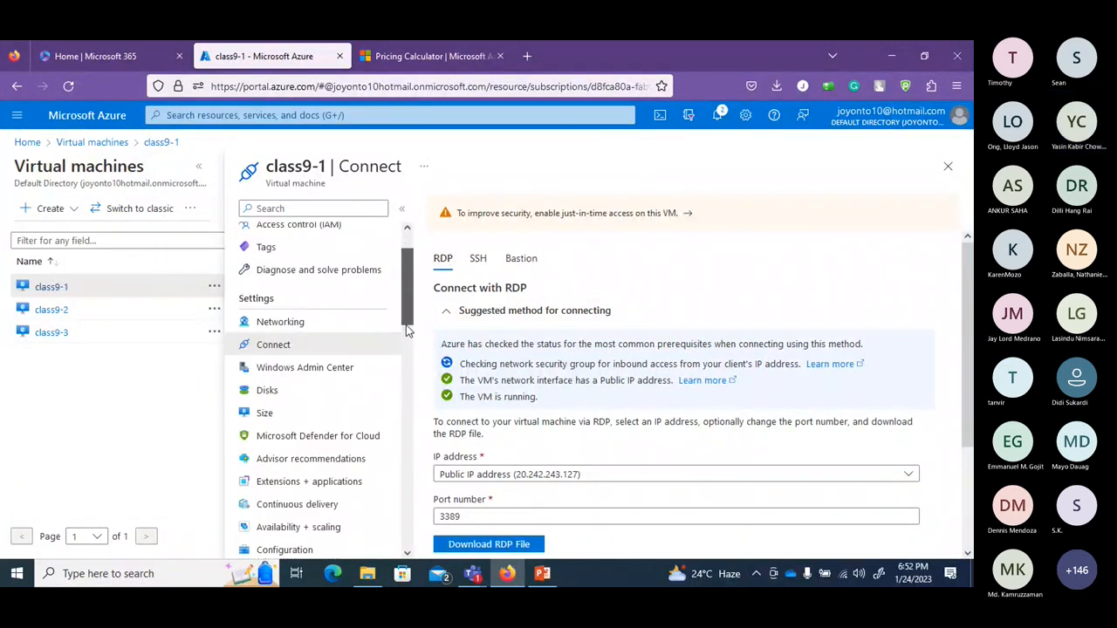
pyautogui.scroll(-1, 407, 330)
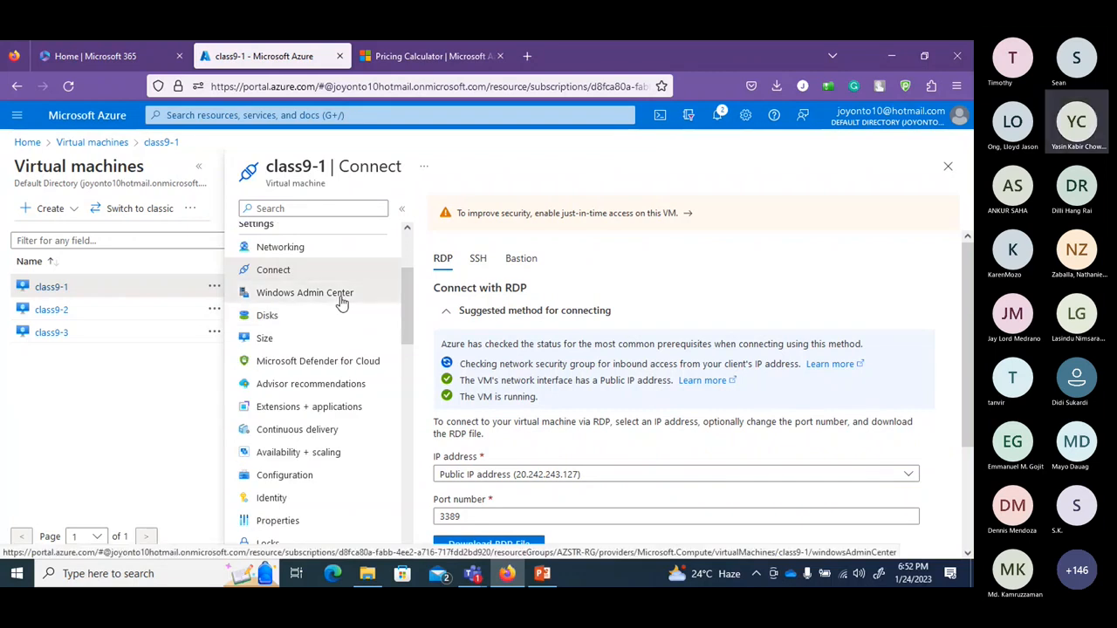
pyautogui.click(341, 297)
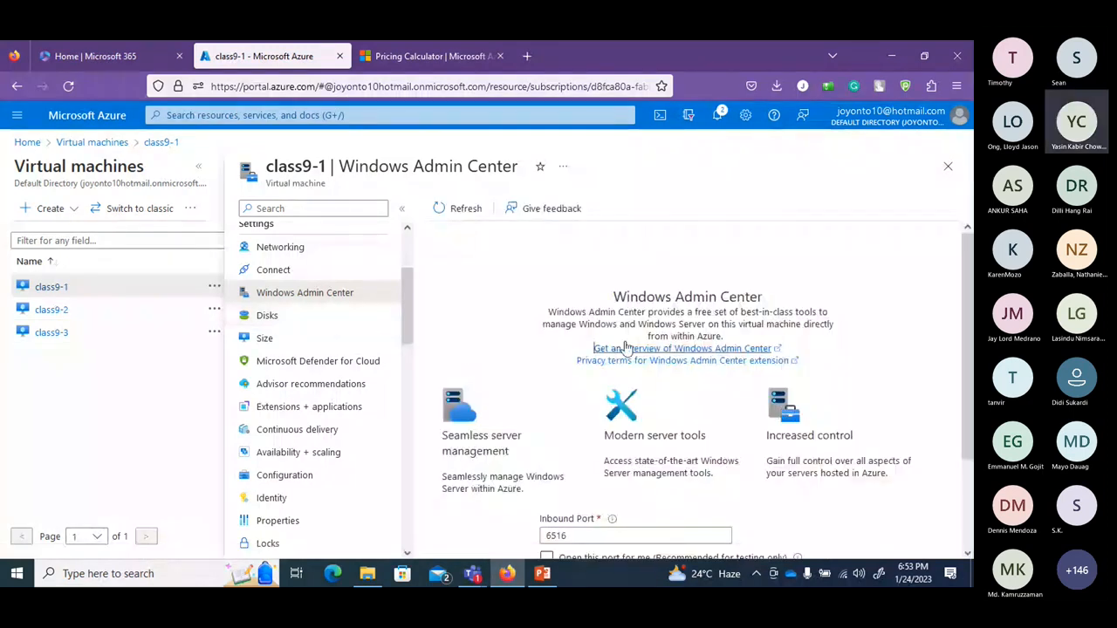
# Review the disk tables for the disks attached to class9-1.
pyautogui.click(284, 320)
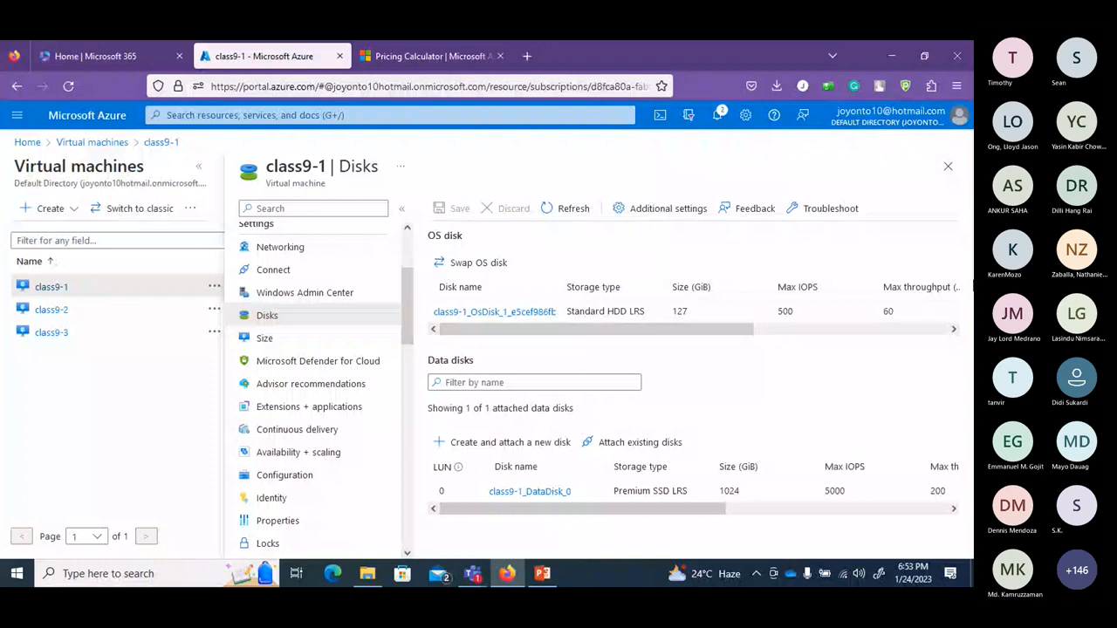
pyautogui.moveTo(550, 520); pyautogui.dragTo(516, 519)
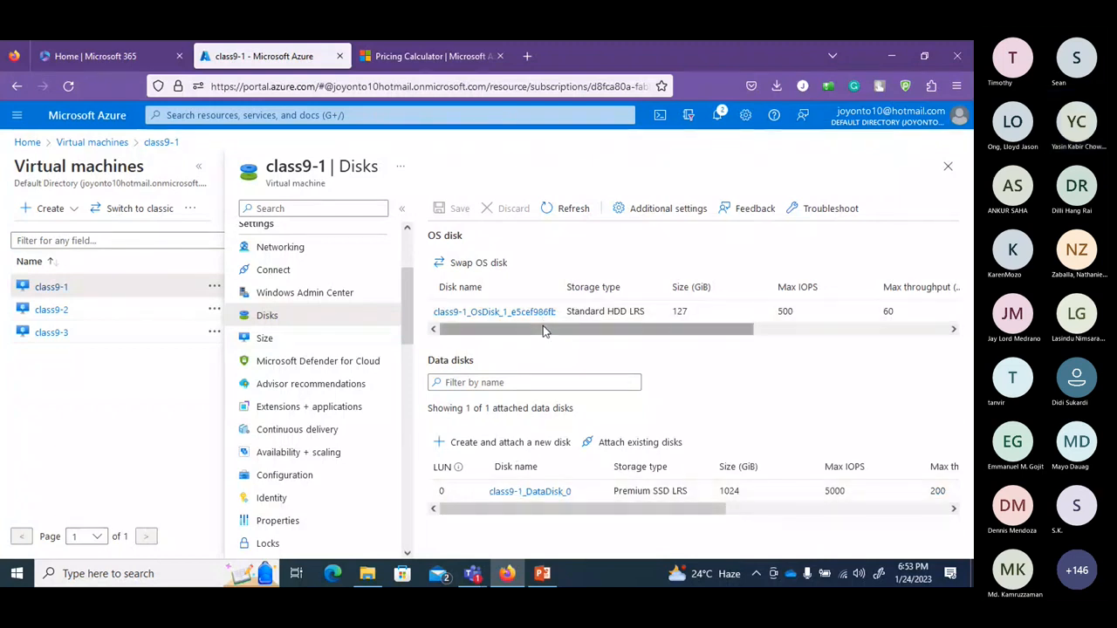
pyautogui.moveTo(543, 328); pyautogui.dragTo(447, 340)
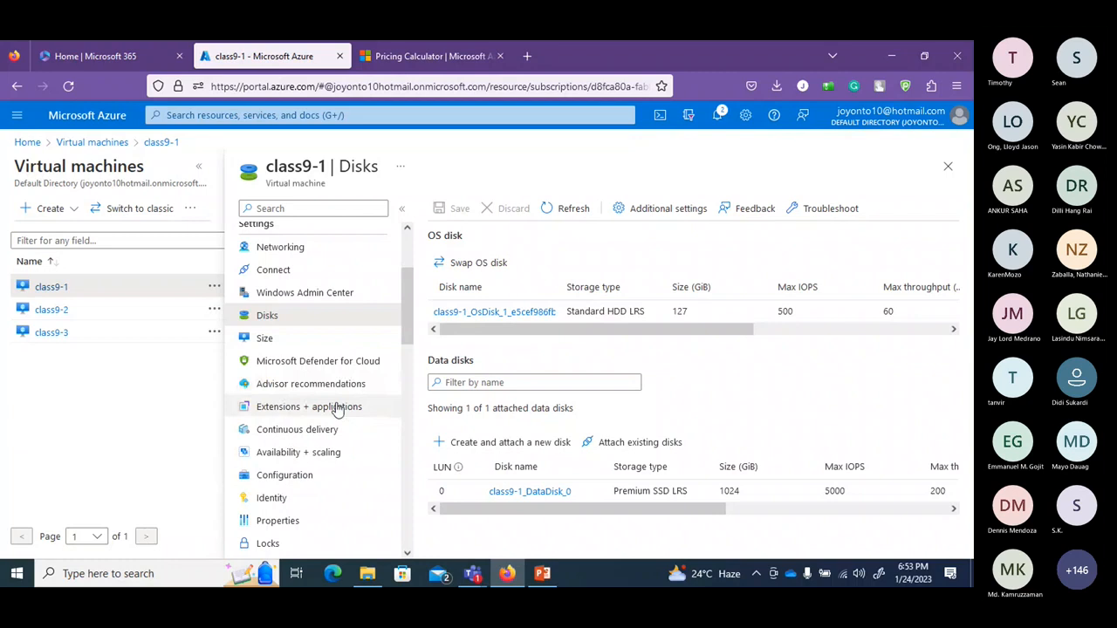
# Show class9-1's 380 available VM sizes, with Standard_B2s as the current size.
pyautogui.click(307, 342)
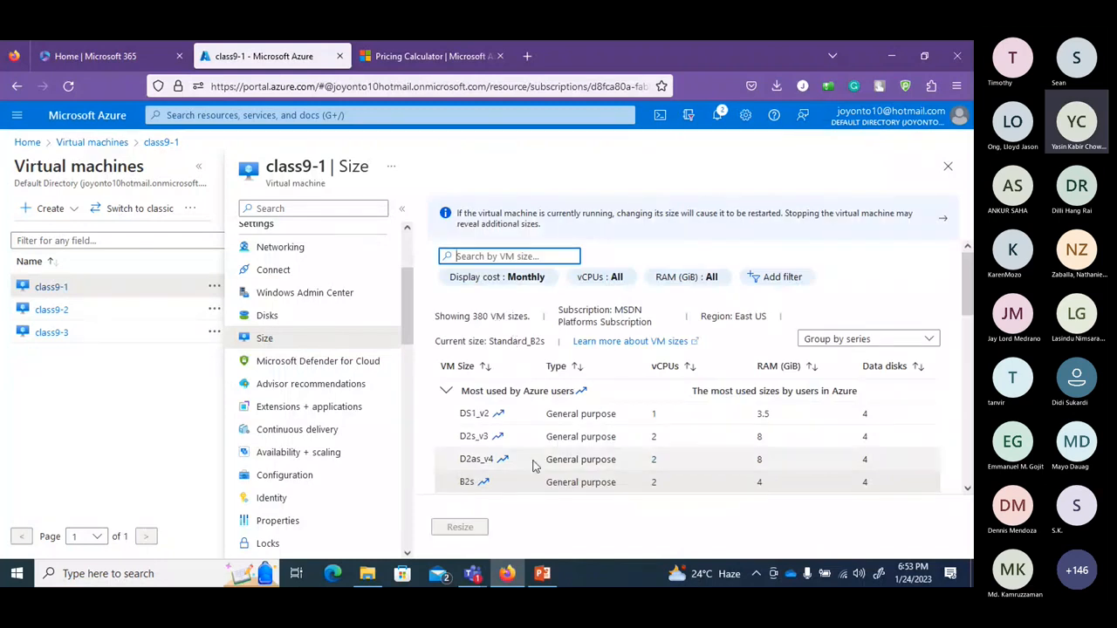
pyautogui.moveTo(406, 296); pyautogui.dragTo(415, 346)
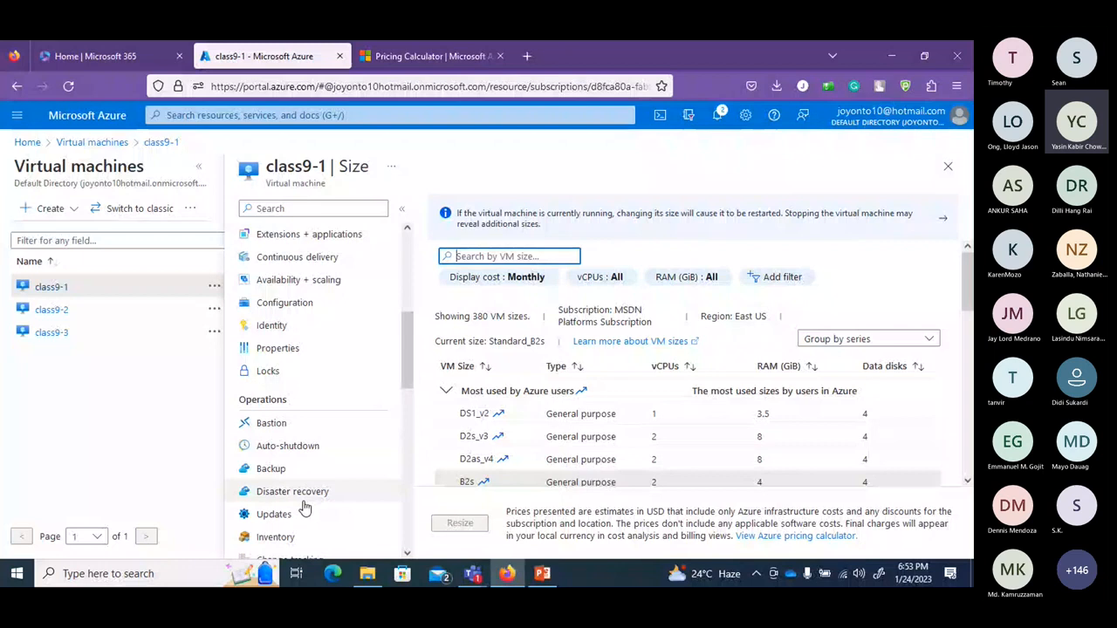
pyautogui.scroll(5, 339, 262)
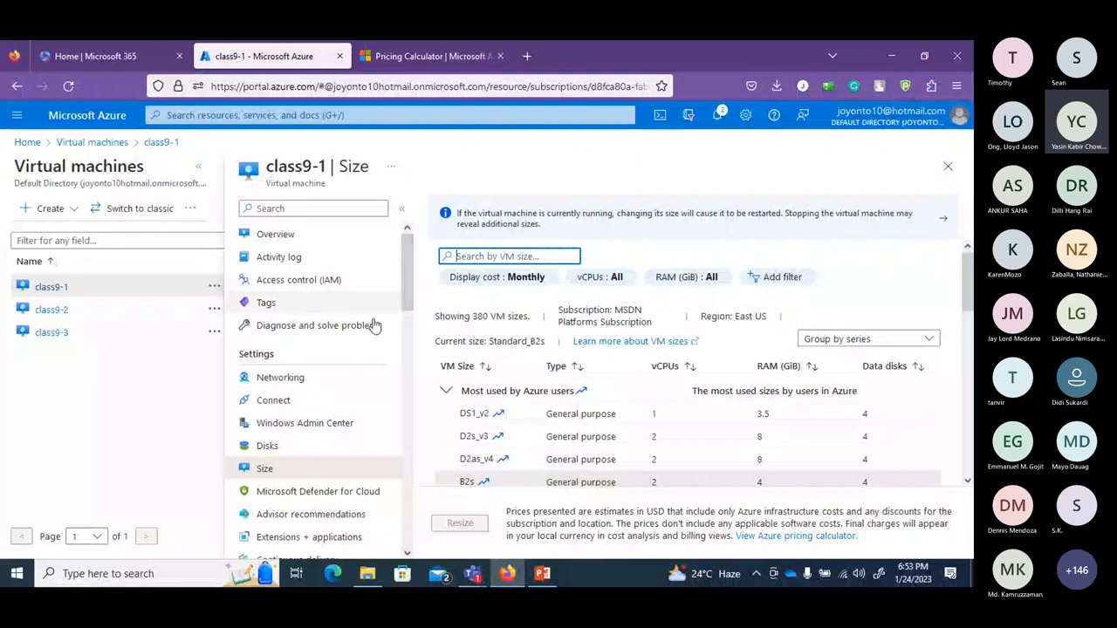
# Open class9-1's RDP connect page (20.242.243.127, port 3389) and scroll to 'Can't connect?'.
pyautogui.click(307, 401)
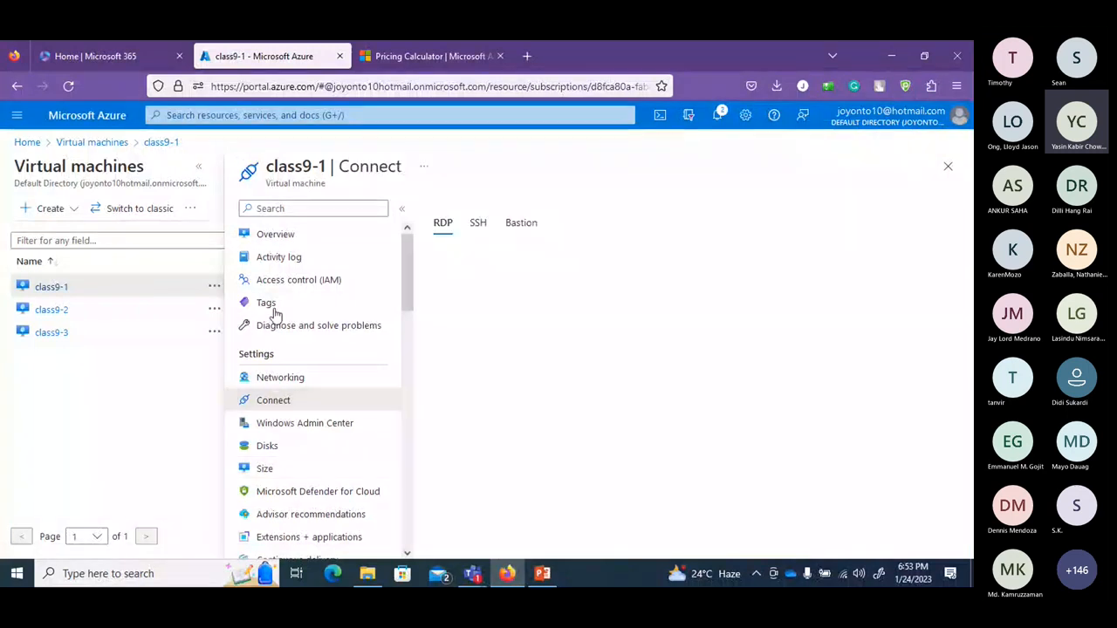
pyautogui.click(271, 234)
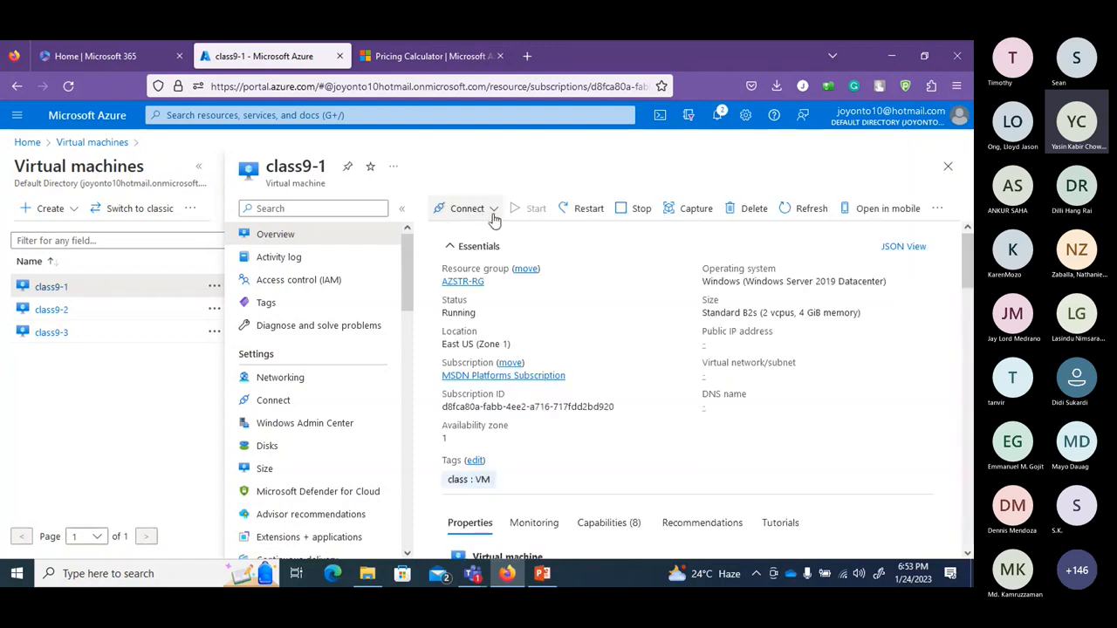
pyautogui.click(490, 217)
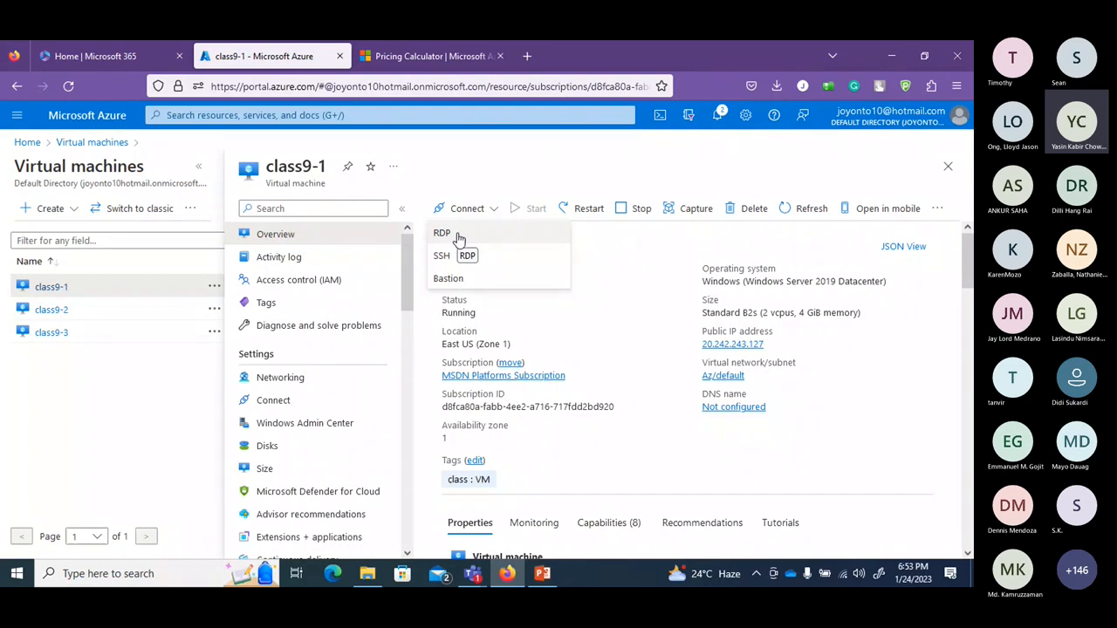
pyautogui.click(454, 234)
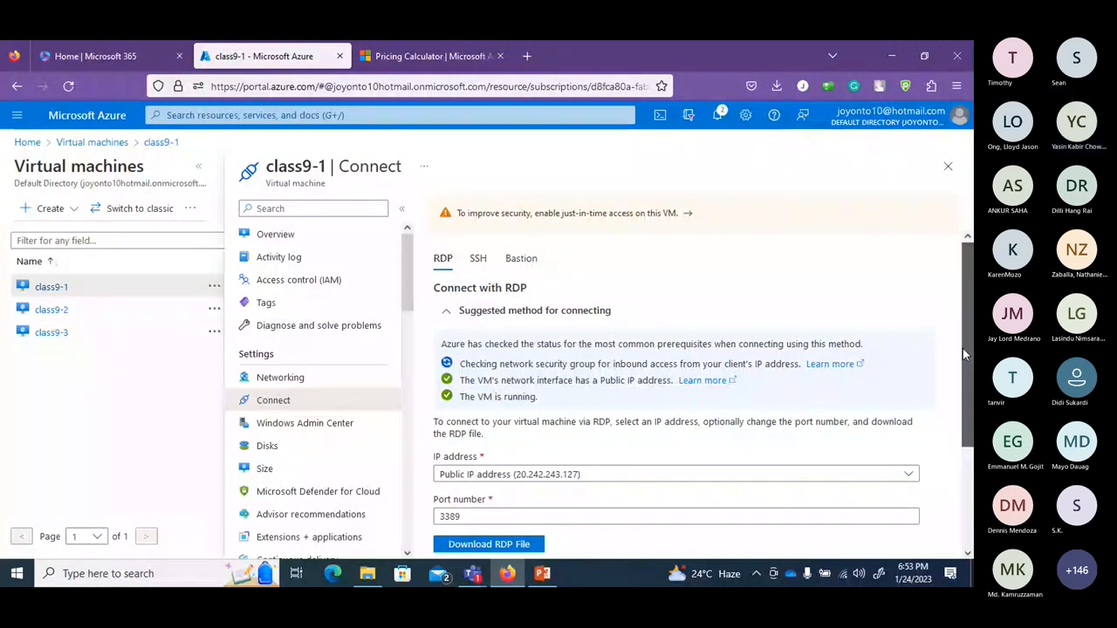
pyautogui.moveTo(962, 348); pyautogui.dragTo(963, 386)
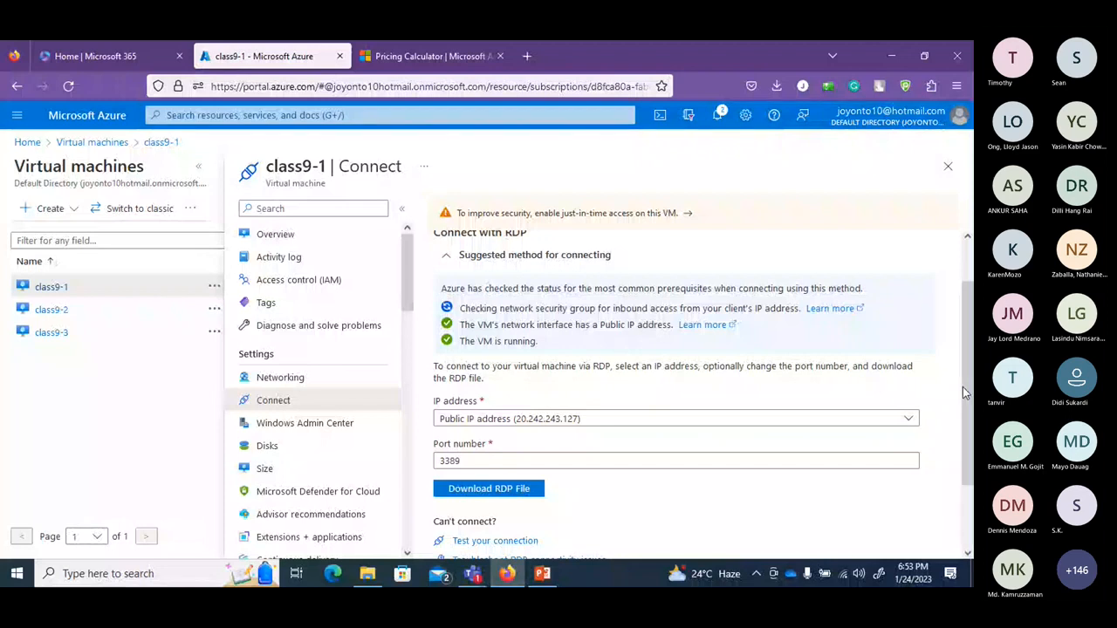
pyautogui.moveTo(962, 386); pyautogui.dragTo(962, 433)
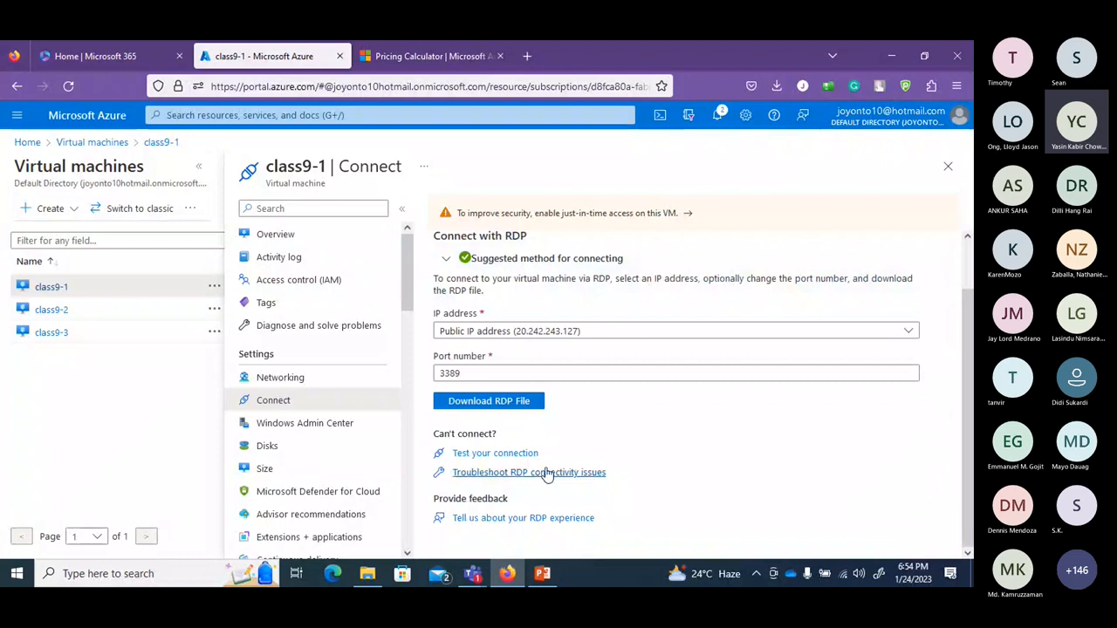
# Run Connection troubleshoot for inbound SSH on port 22/TCP from my IP address.
pyautogui.click(503, 455)
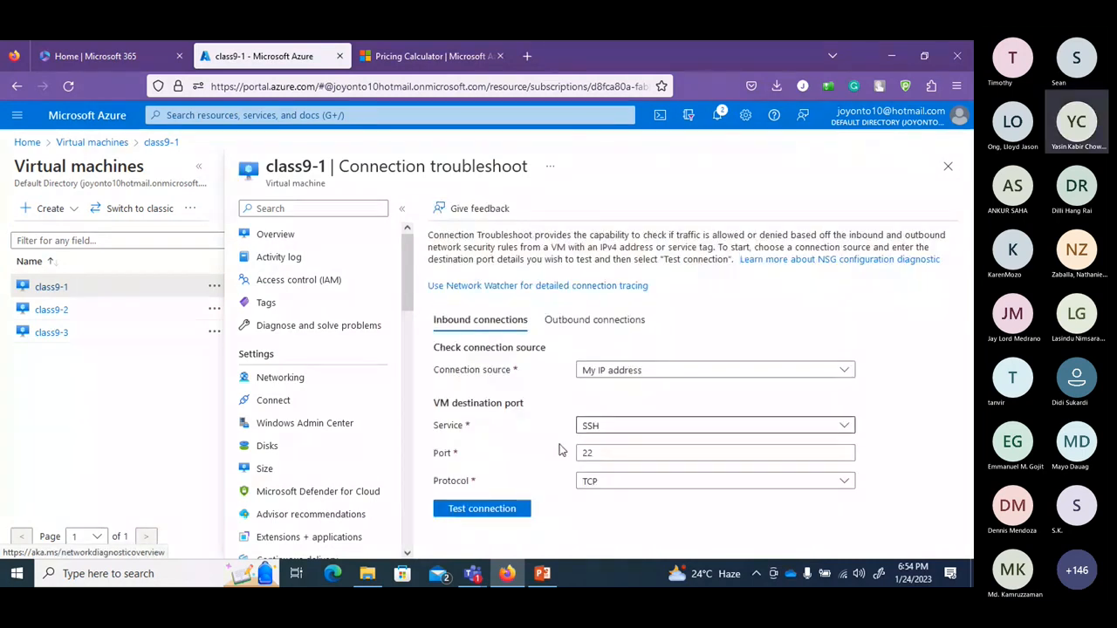
pyautogui.click(466, 509)
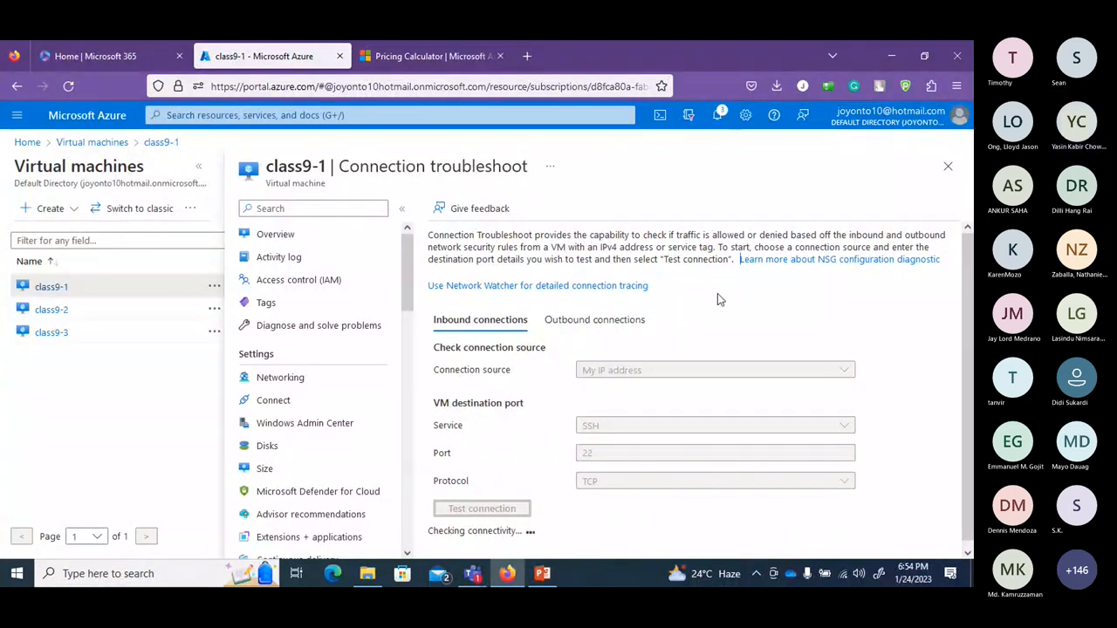
# Switch between the inbound and outbound checks, then reload the portal to clear the stuck test.
pyautogui.click(633, 321)
pyautogui.click(489, 321)
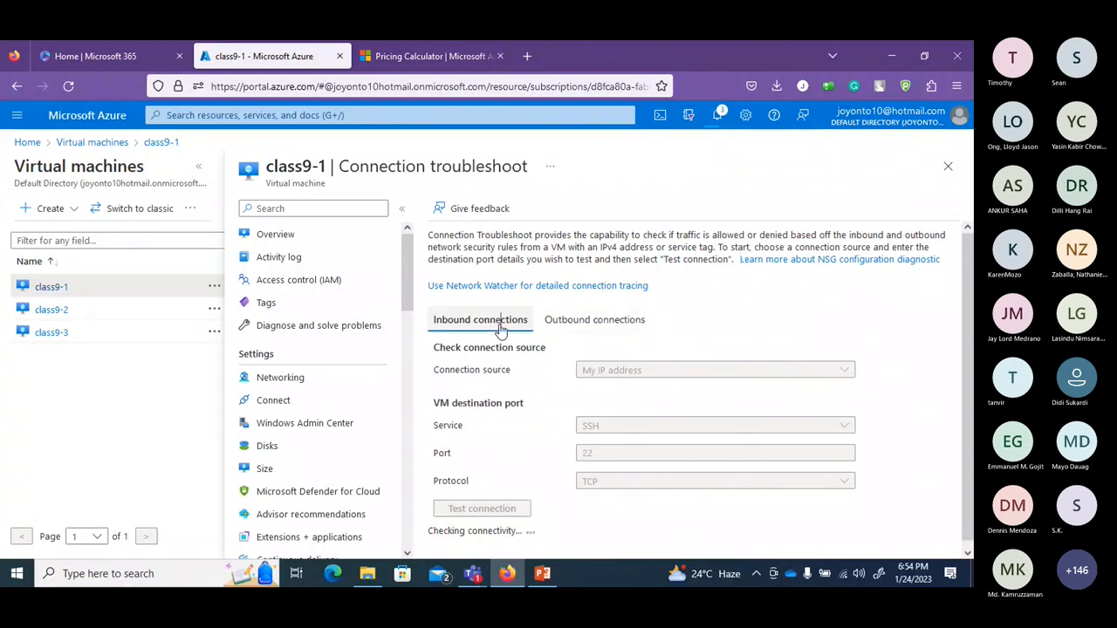
pyautogui.click(594, 321)
pyautogui.click(495, 321)
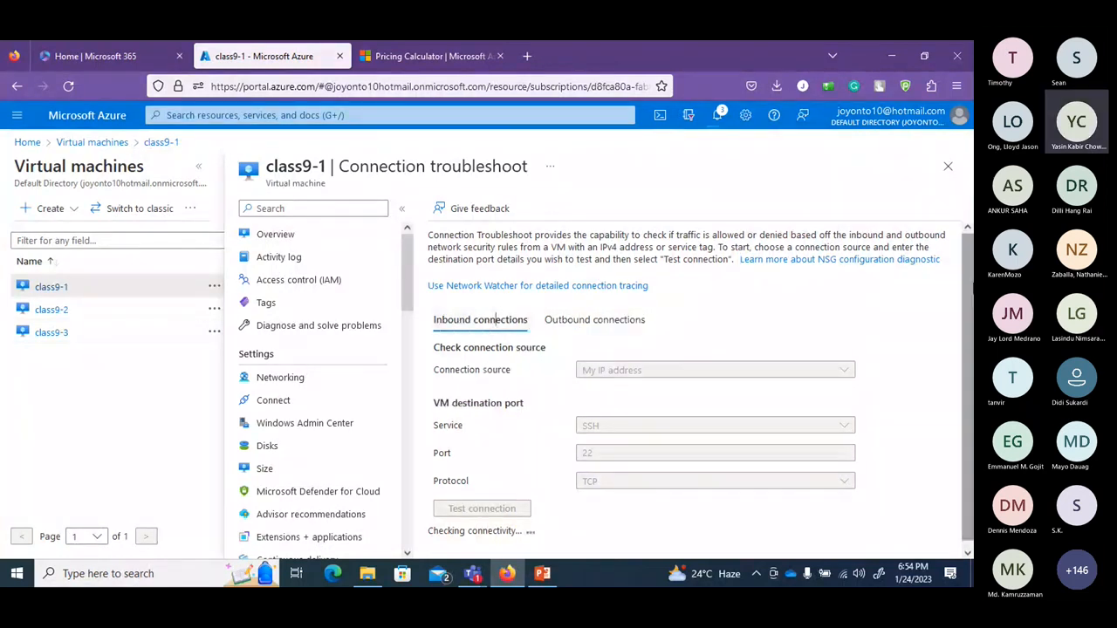
pyautogui.scroll(-1, 685, 397)
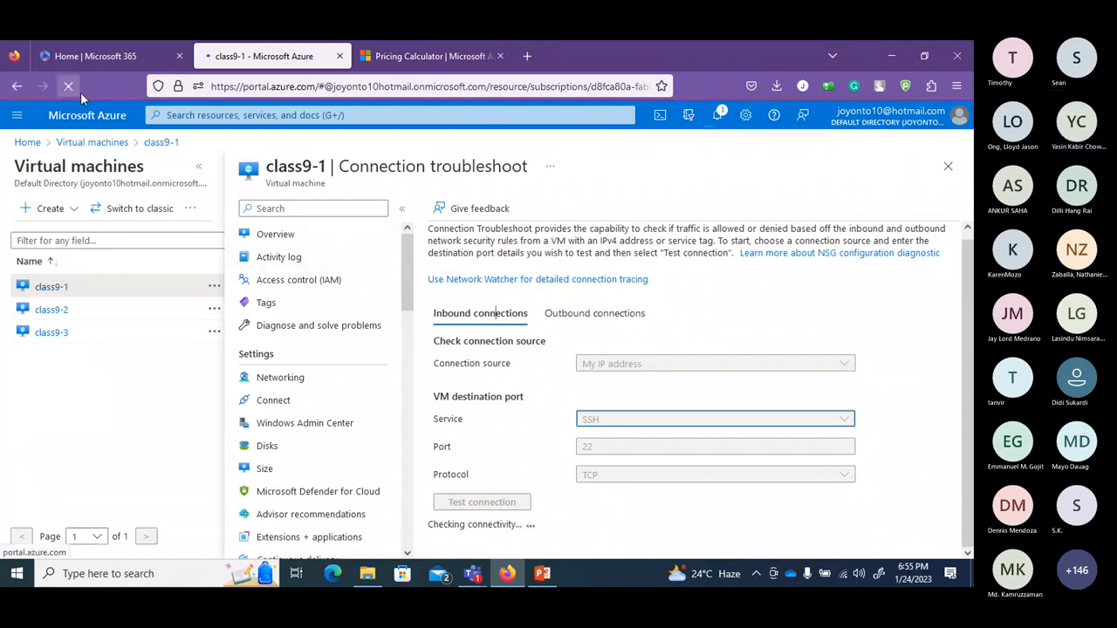
pyautogui.click(69, 86)
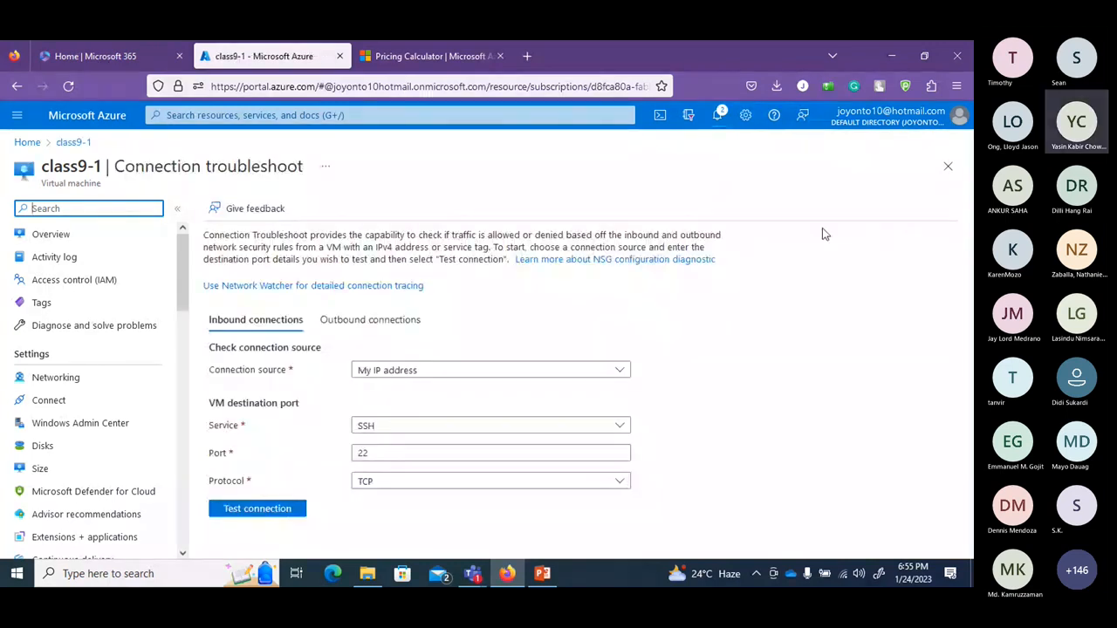
# Test inbound RDP on port 3389 from my IP address, confirming connectivity is allowed.
pyautogui.click(625, 424)
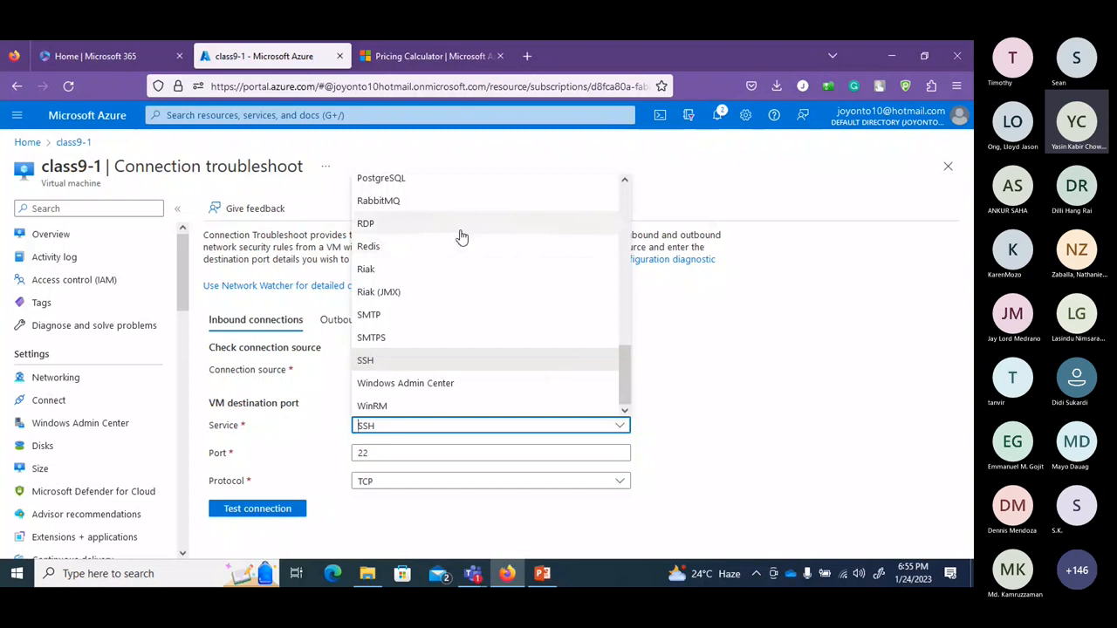
pyautogui.click(460, 229)
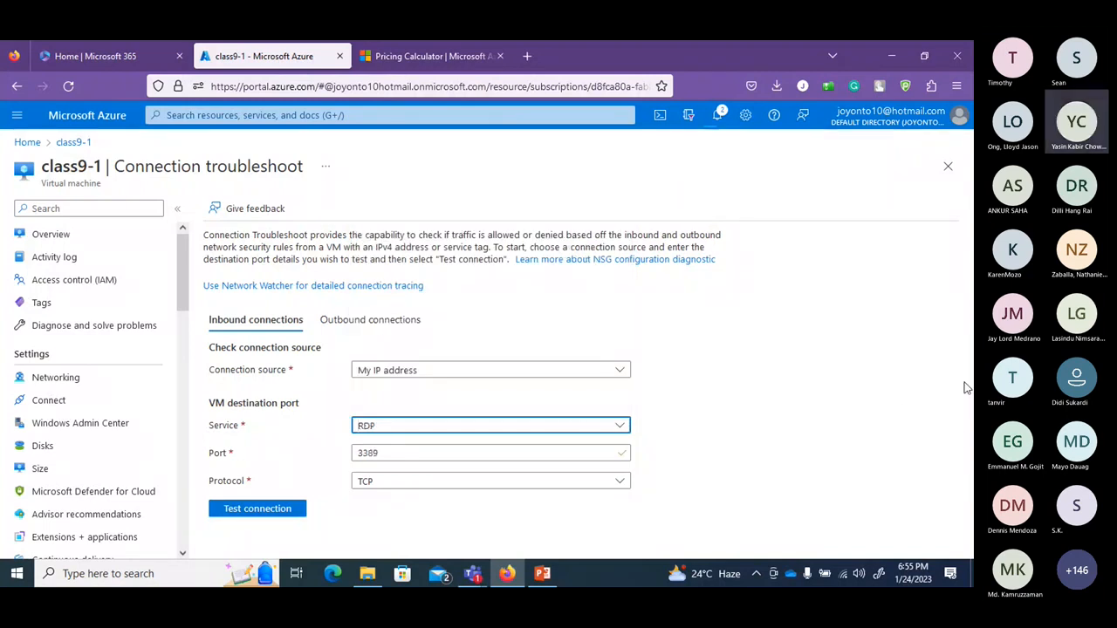
pyautogui.click(621, 372)
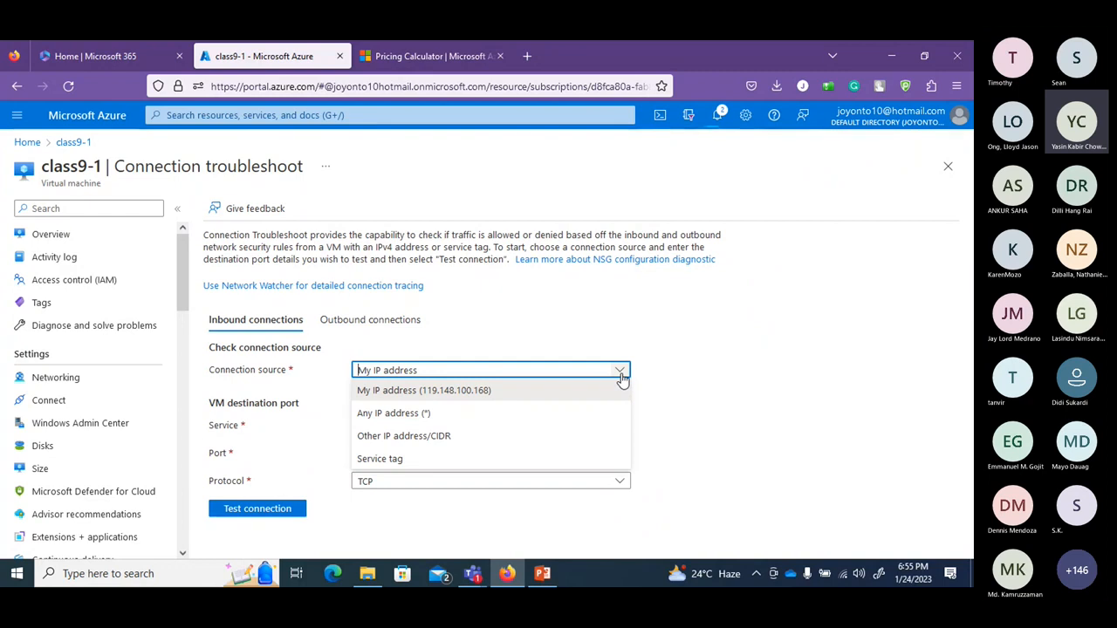
pyautogui.click(621, 376)
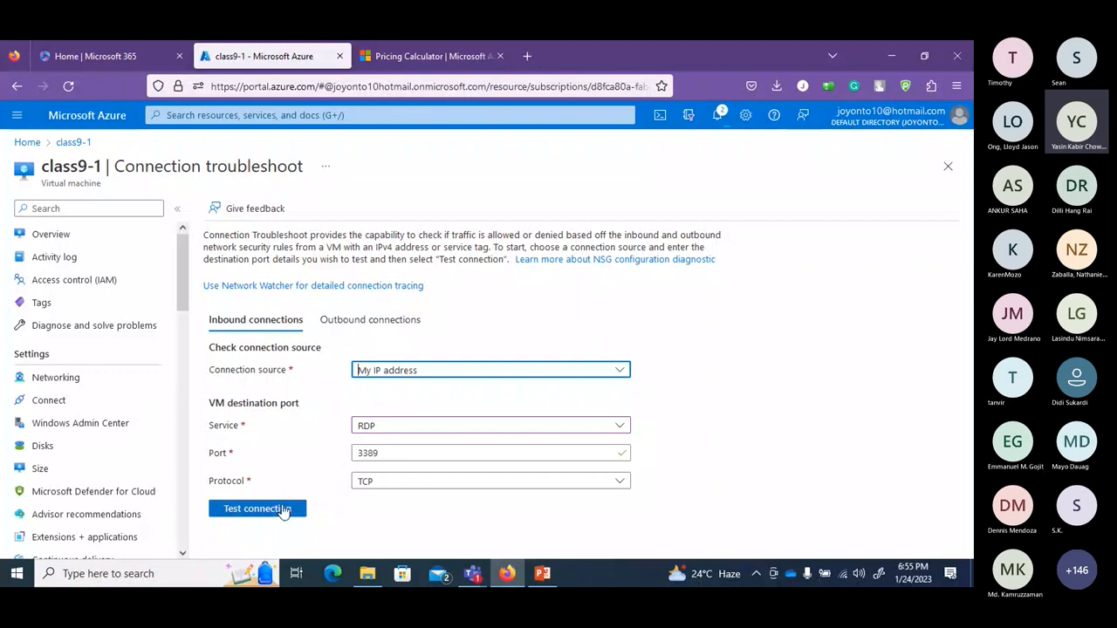
pyautogui.click(284, 509)
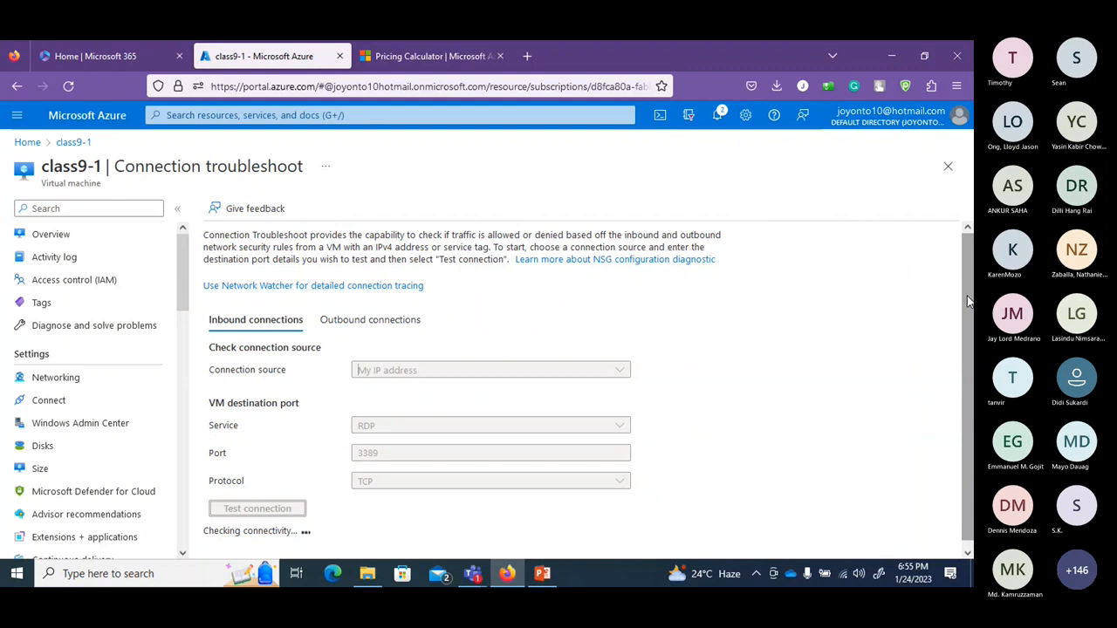
pyautogui.moveTo(967, 301); pyautogui.dragTo(969, 394)
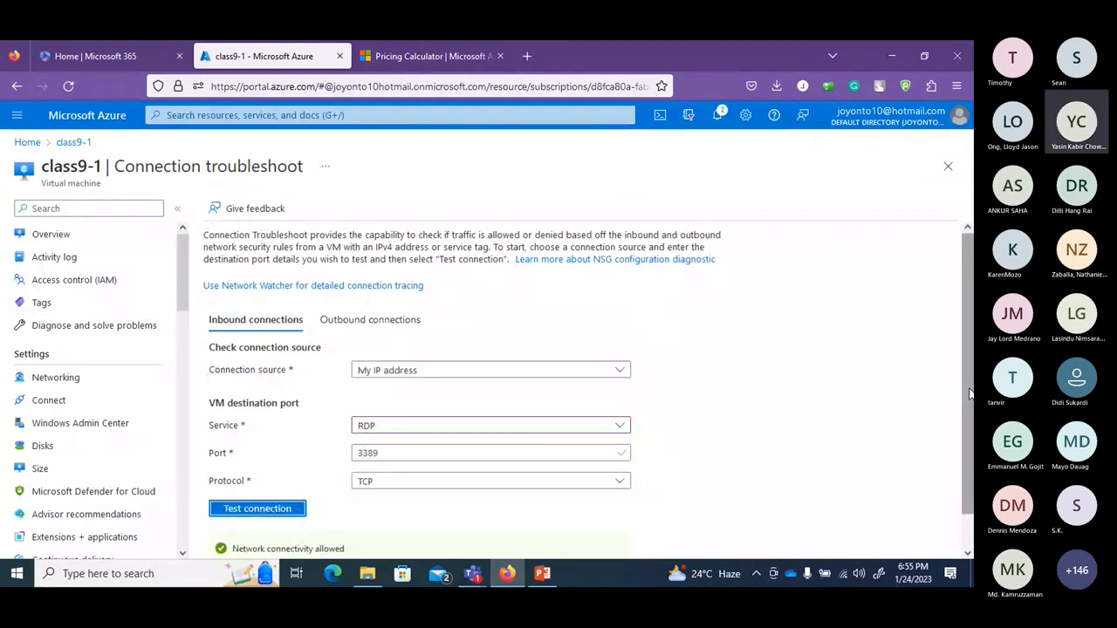
pyautogui.scroll(-1, 944, 532)
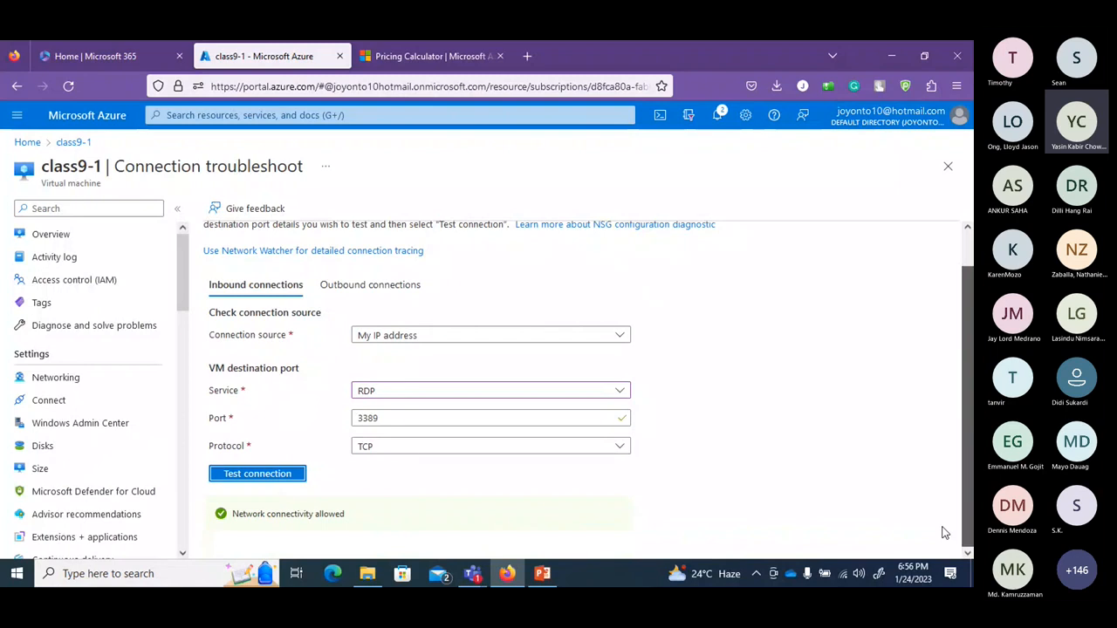
pyautogui.click(69, 403)
# Discard the troubleshoot edits, then download and open class9-1.rdp, accepting the publisher warning.
pyautogui.click(548, 360)
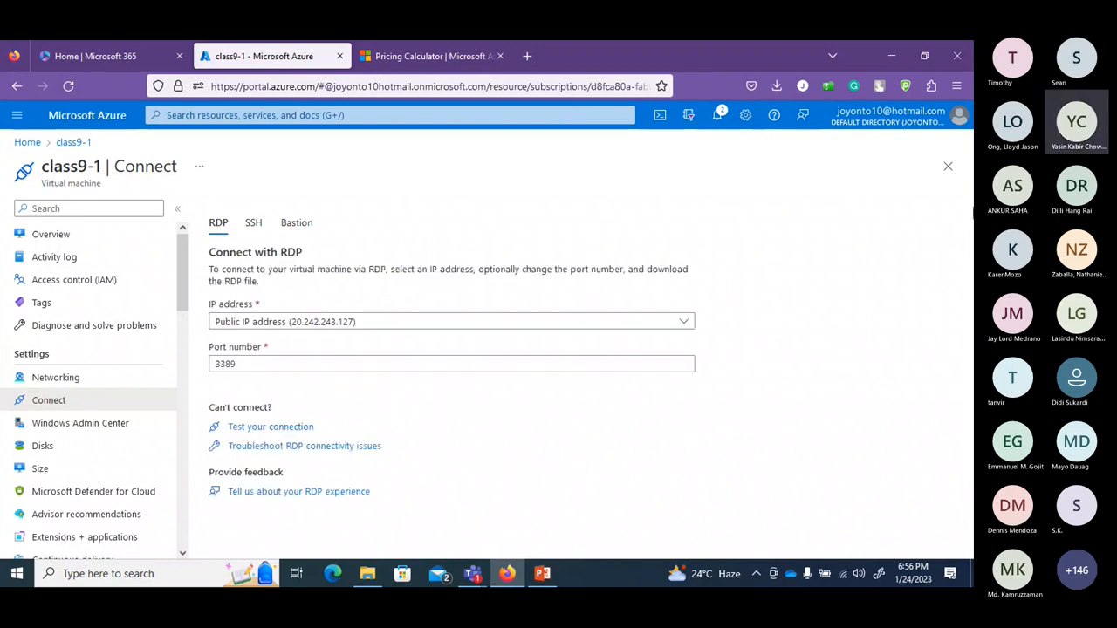
pyautogui.scroll(-2, 971, 301)
pyautogui.click(243, 423)
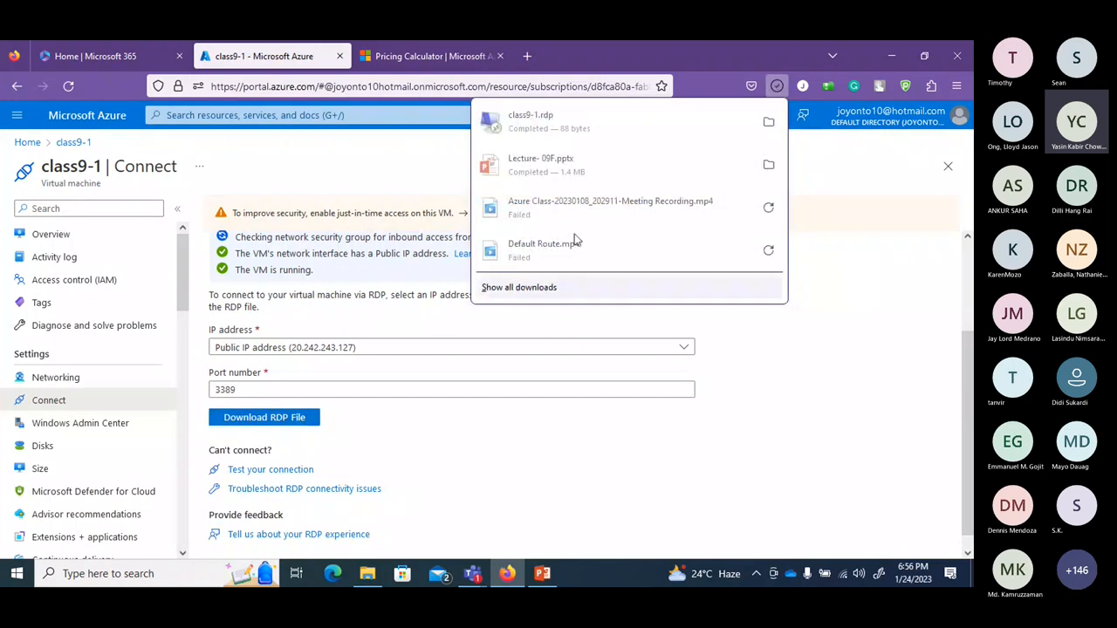
pyautogui.click(596, 134)
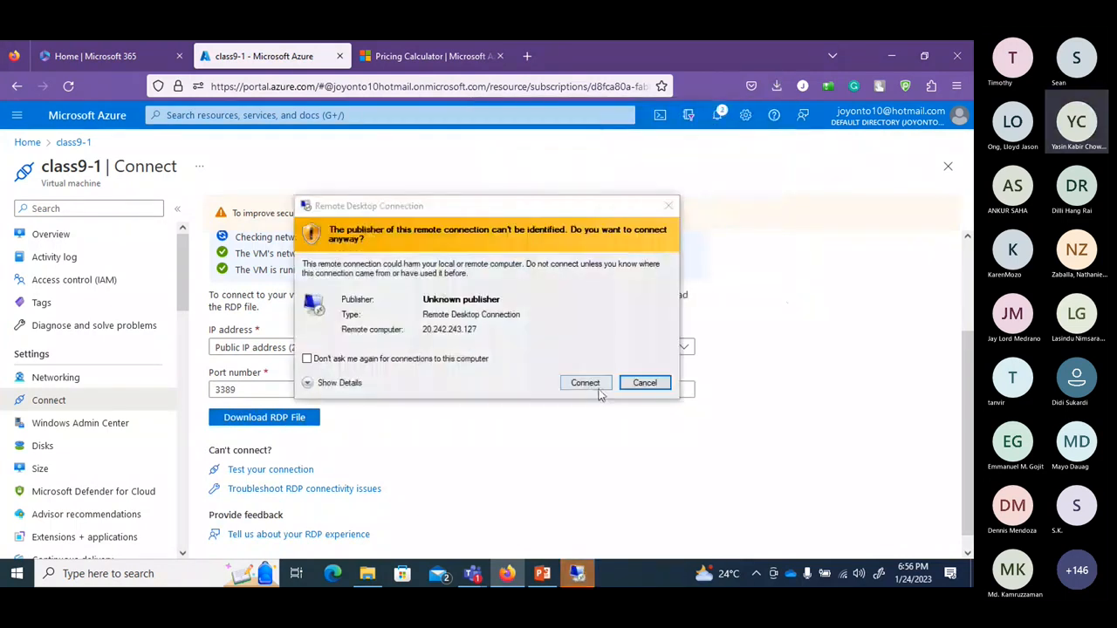
pyautogui.click(599, 389)
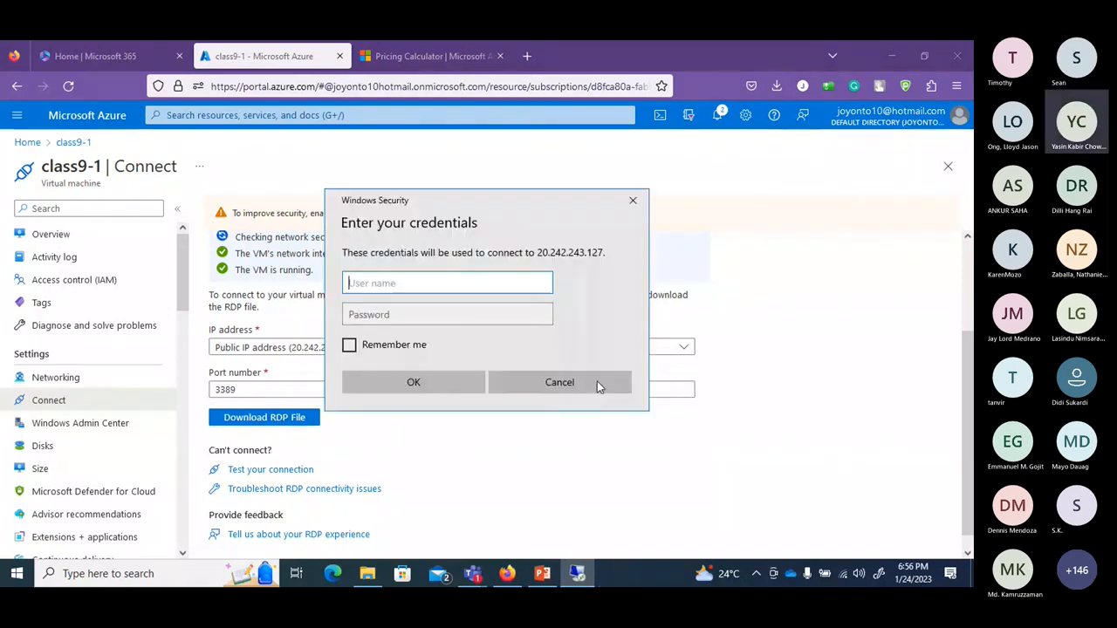
# Sign in to the remote desktop as devops with the account password.
pyautogui.write('devops')
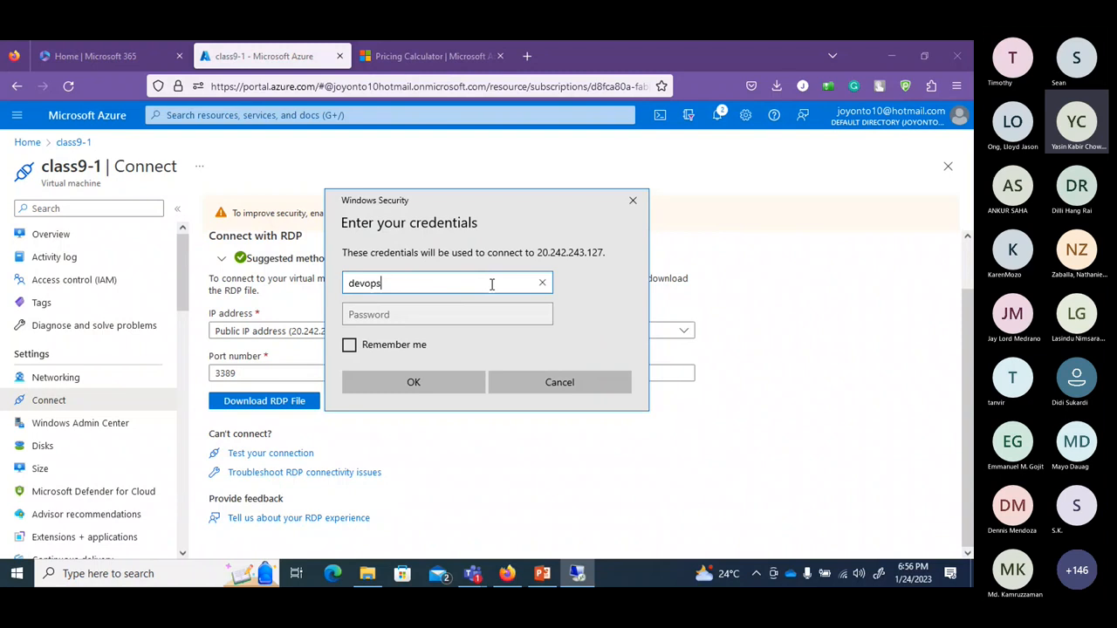
pyautogui.click(513, 317)
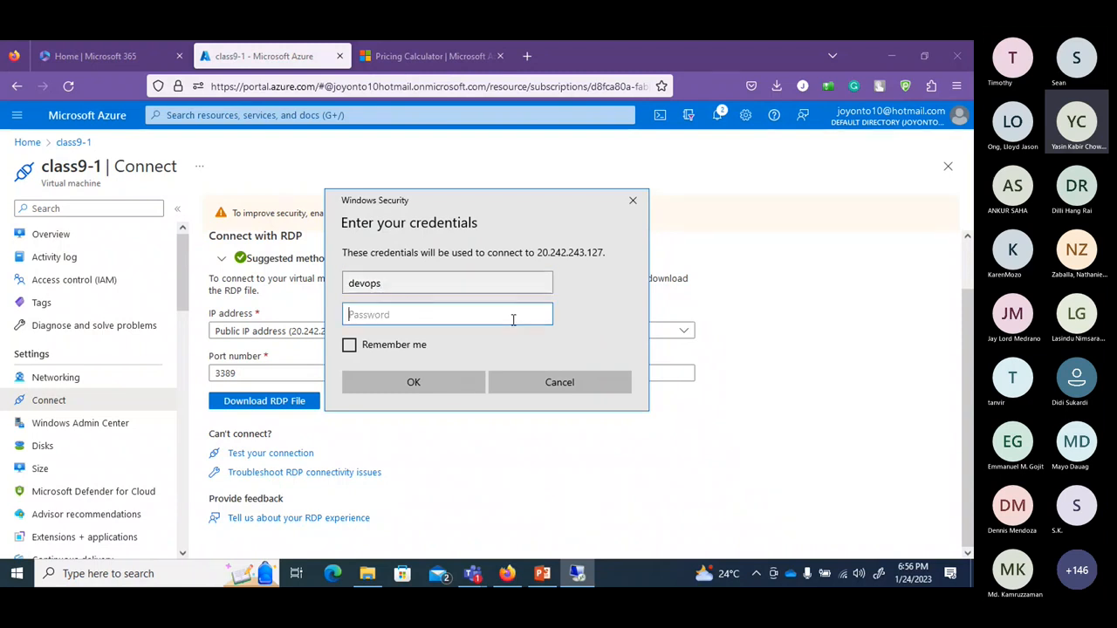
pyautogui.write('•••••••••••••')
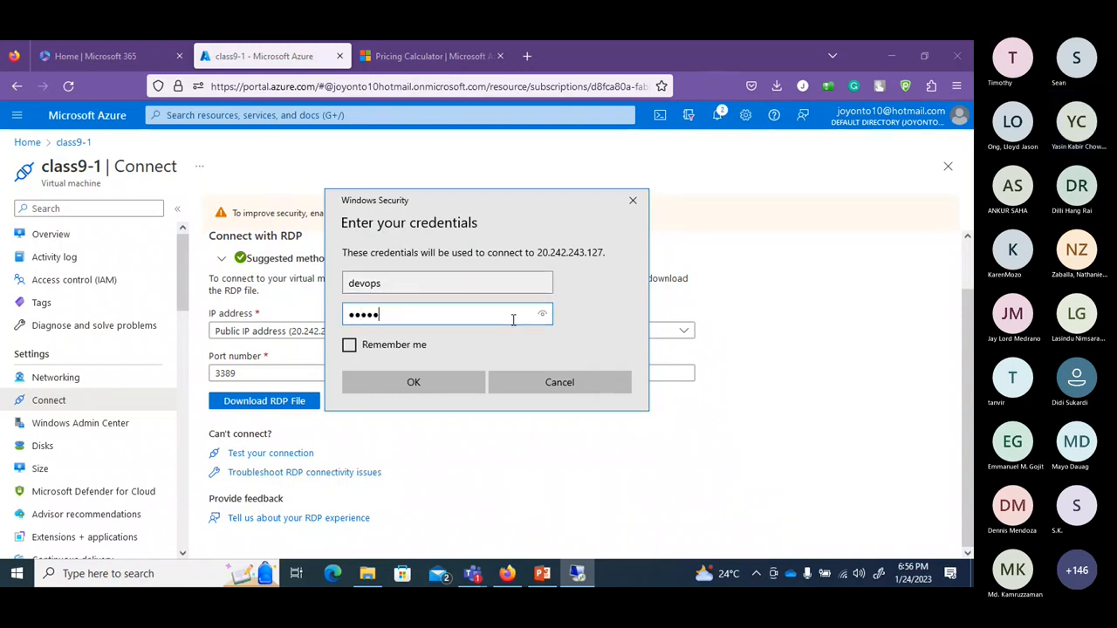
pyautogui.write('•')
pyautogui.press('Return')
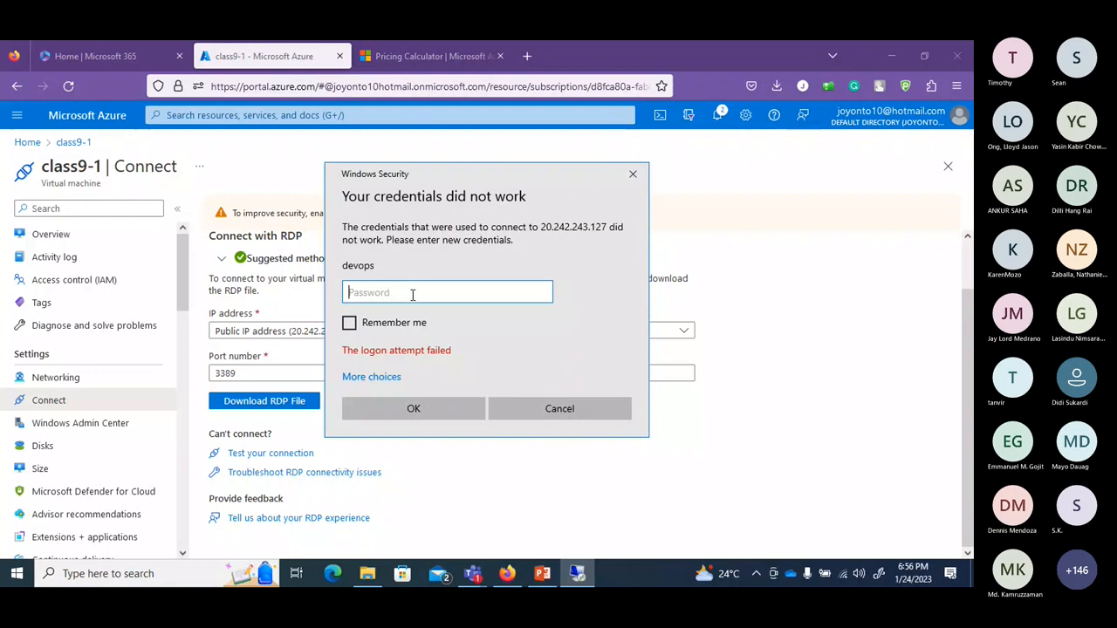
# Retry the devops login several times with re-entered passwords, each failing.
pyautogui.write('•••••••••••')
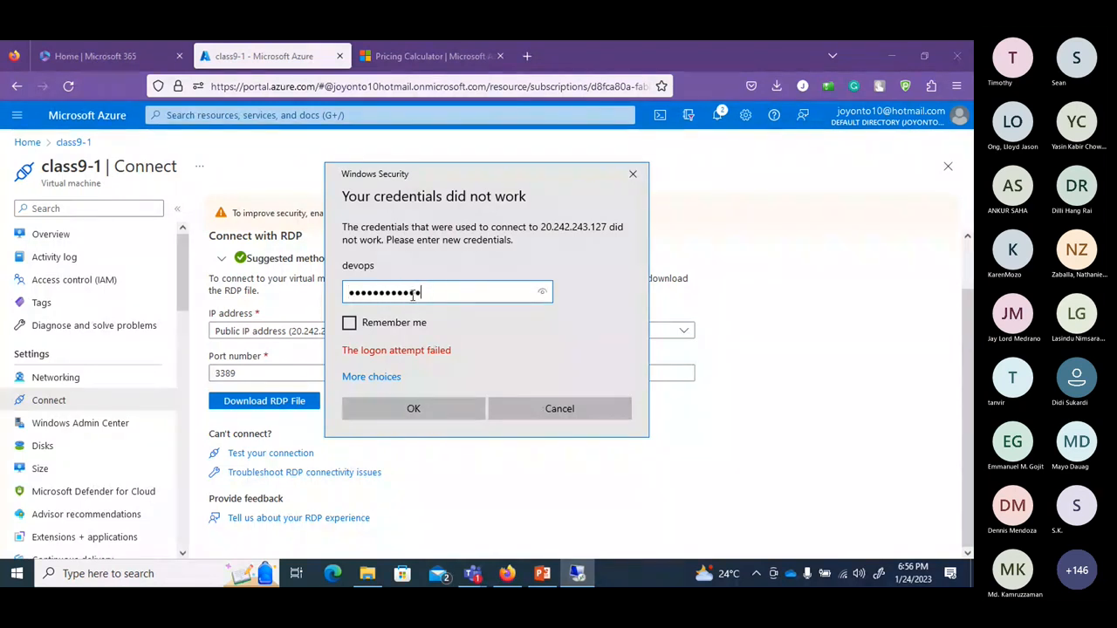
pyautogui.press('Return')
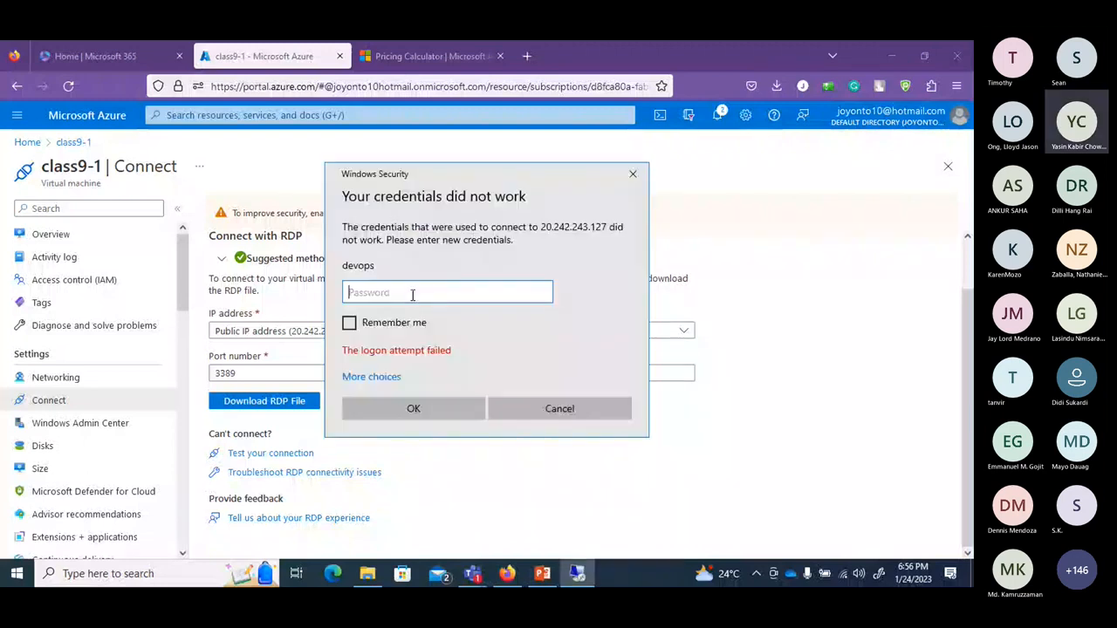
pyautogui.write('************')
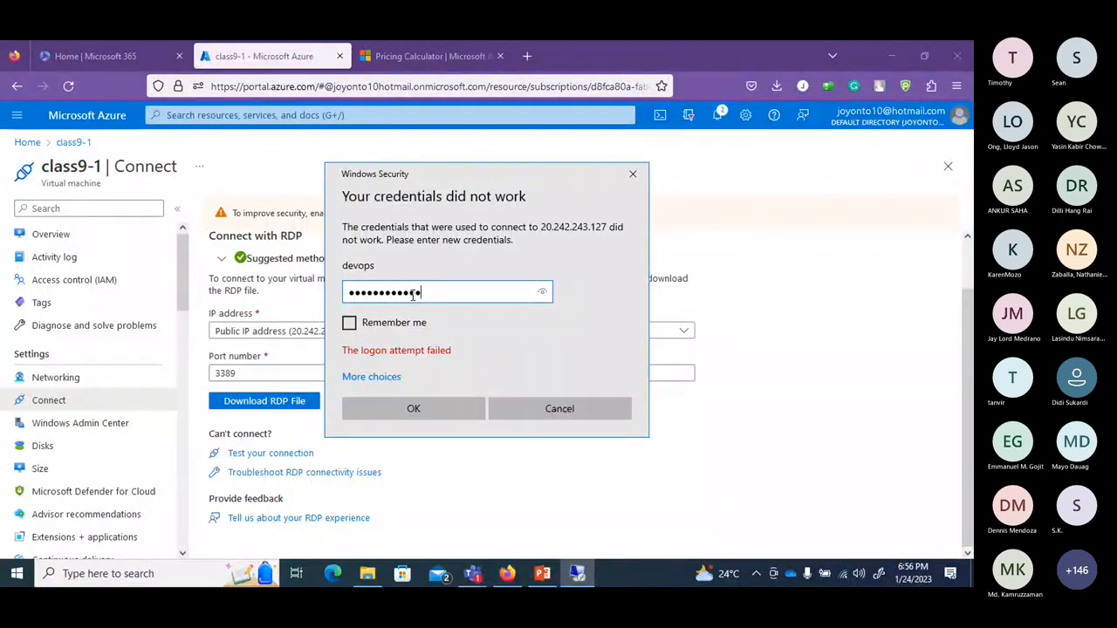
pyautogui.press('Return')
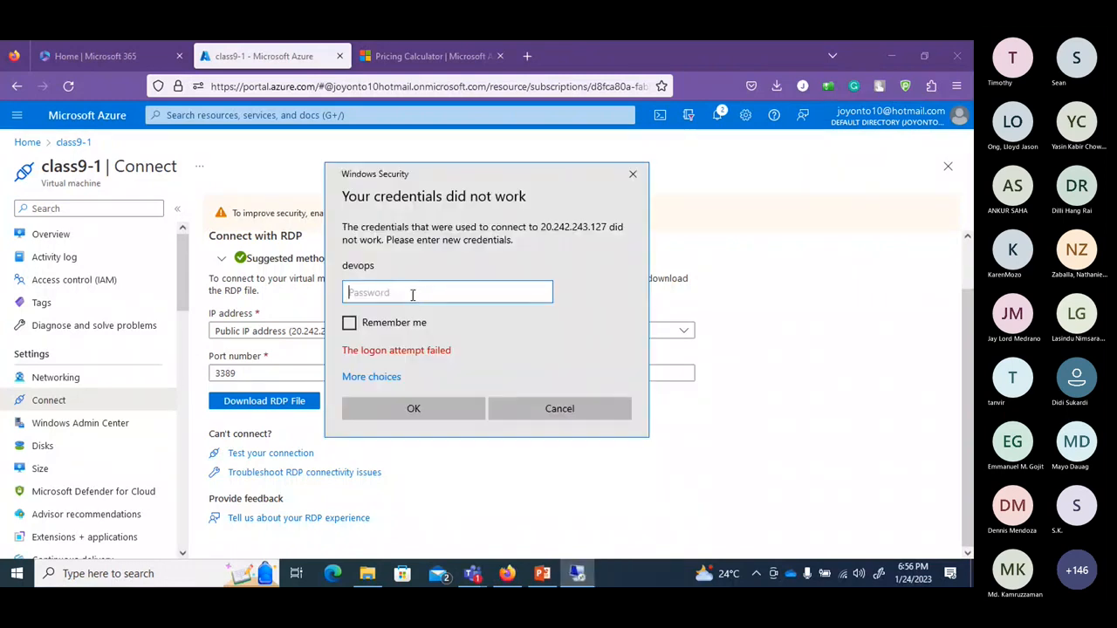
pyautogui.write('•••••••••••')
pyautogui.press('Return')
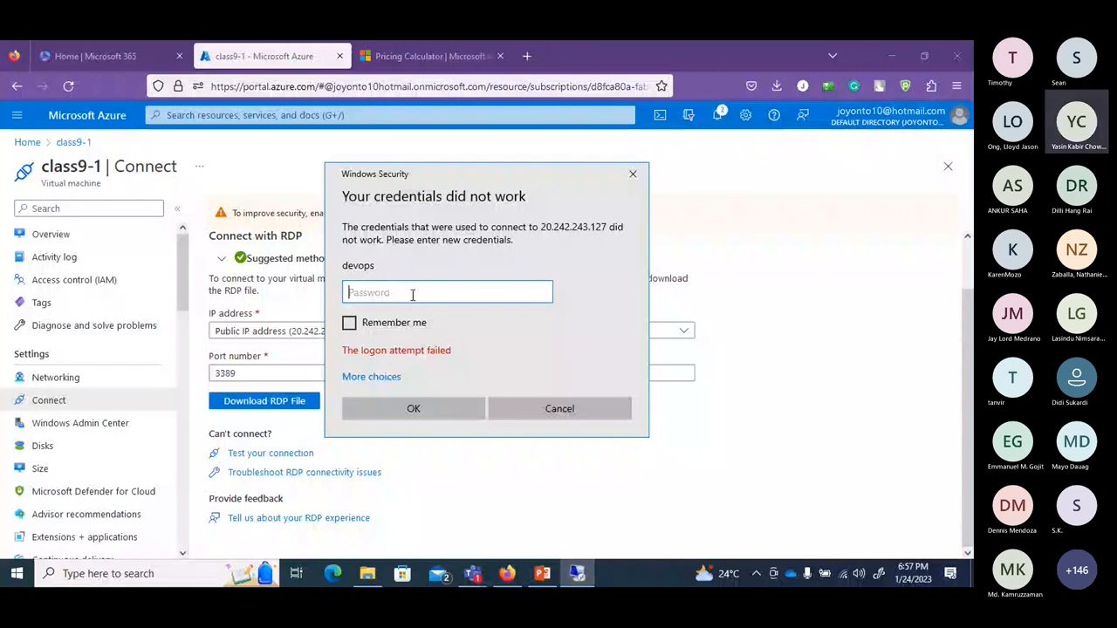
pyautogui.write('••')
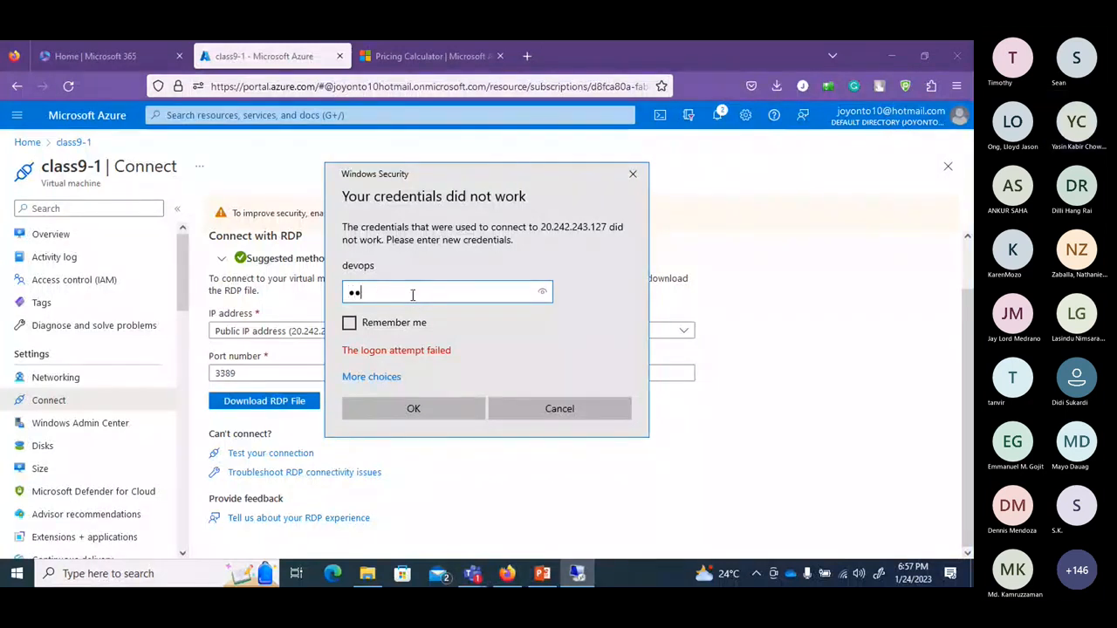
pyautogui.write('•••••••••••')
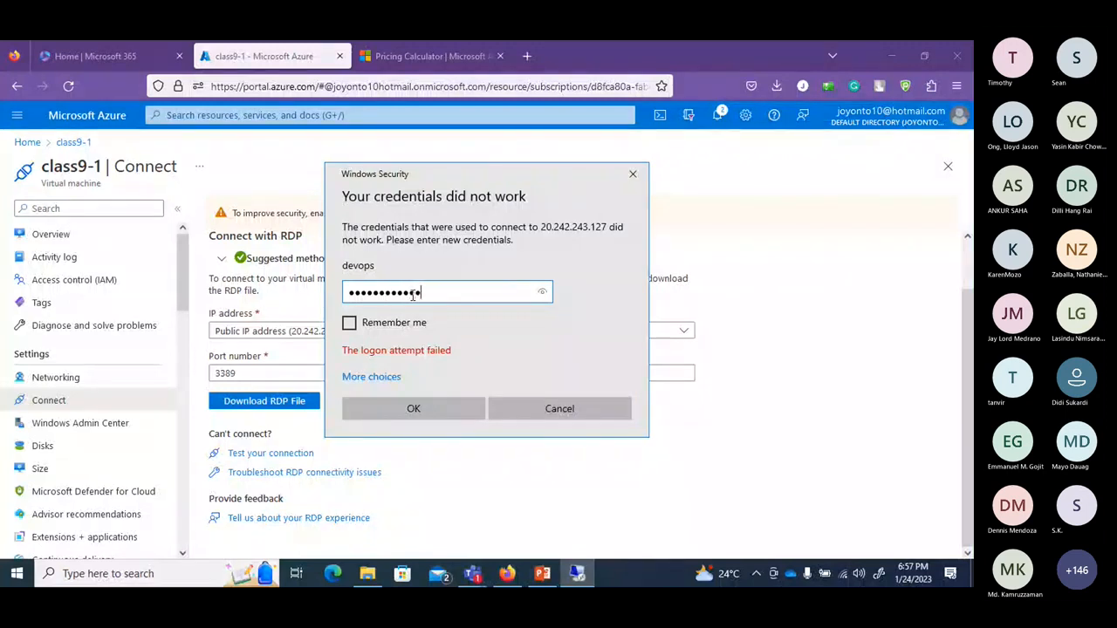
pyautogui.press('Return')
# Cancel the failed prompt and reopen class9-1.rdp from Downloads, accepting the publisher warning.
pyautogui.click(508, 408)
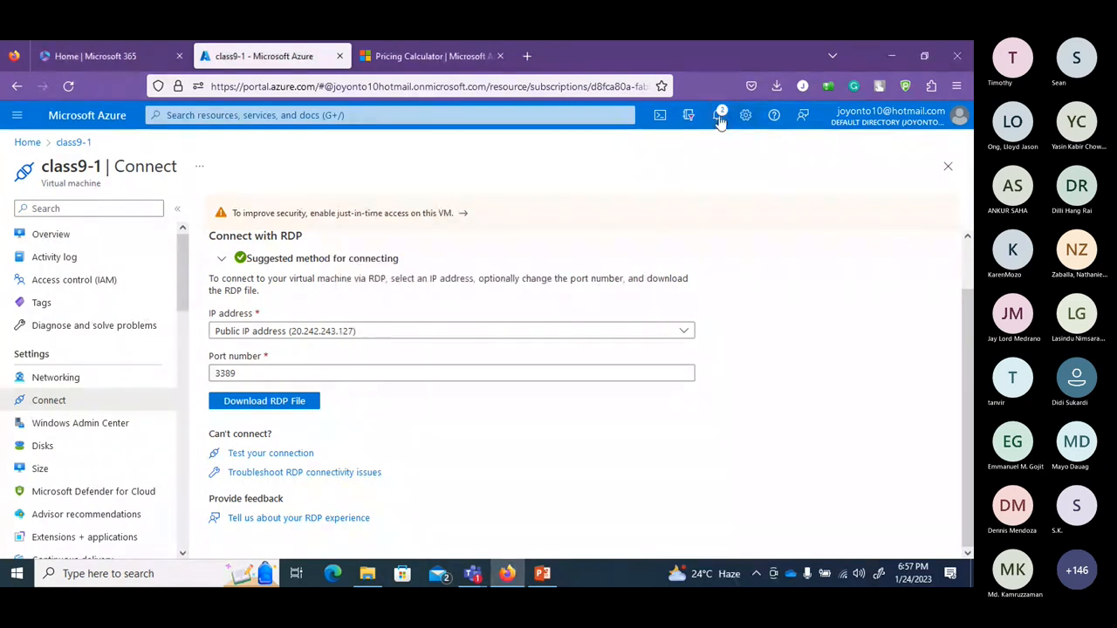
pyautogui.click(776, 87)
pyautogui.click(672, 124)
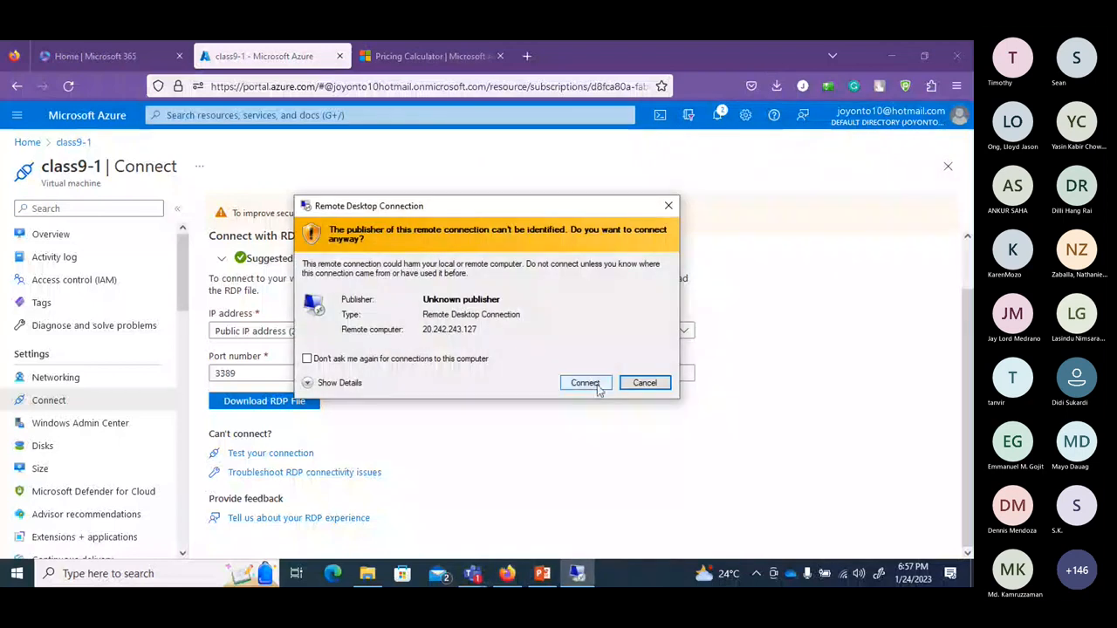
pyautogui.click(598, 389)
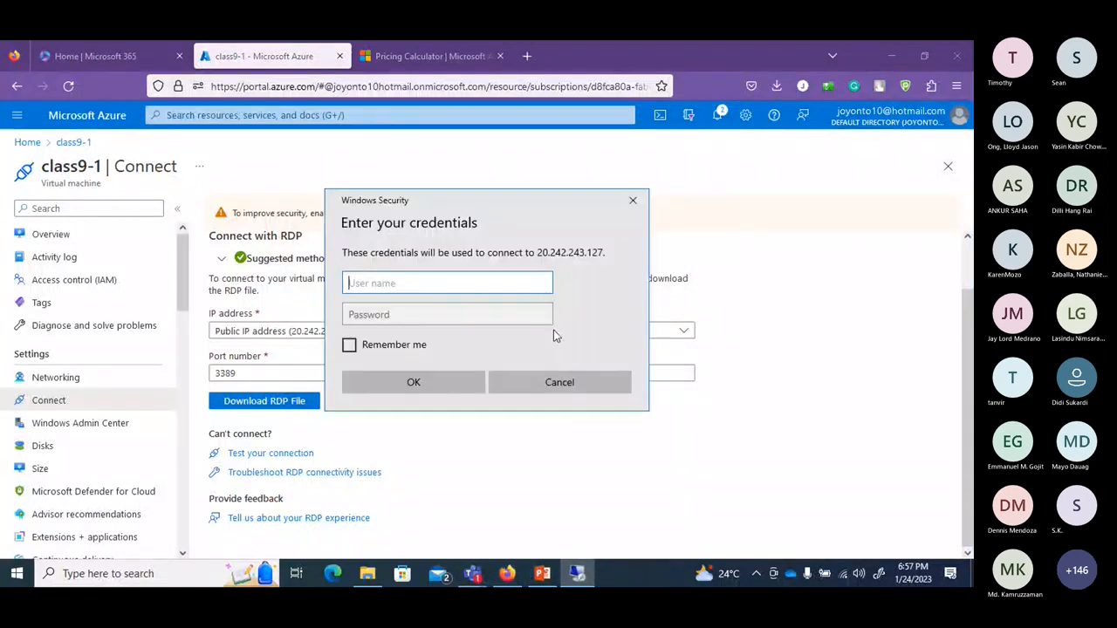
# Attempt the devops login twice more with the account password, then close the failed prompt.
pyautogui.write('devops')
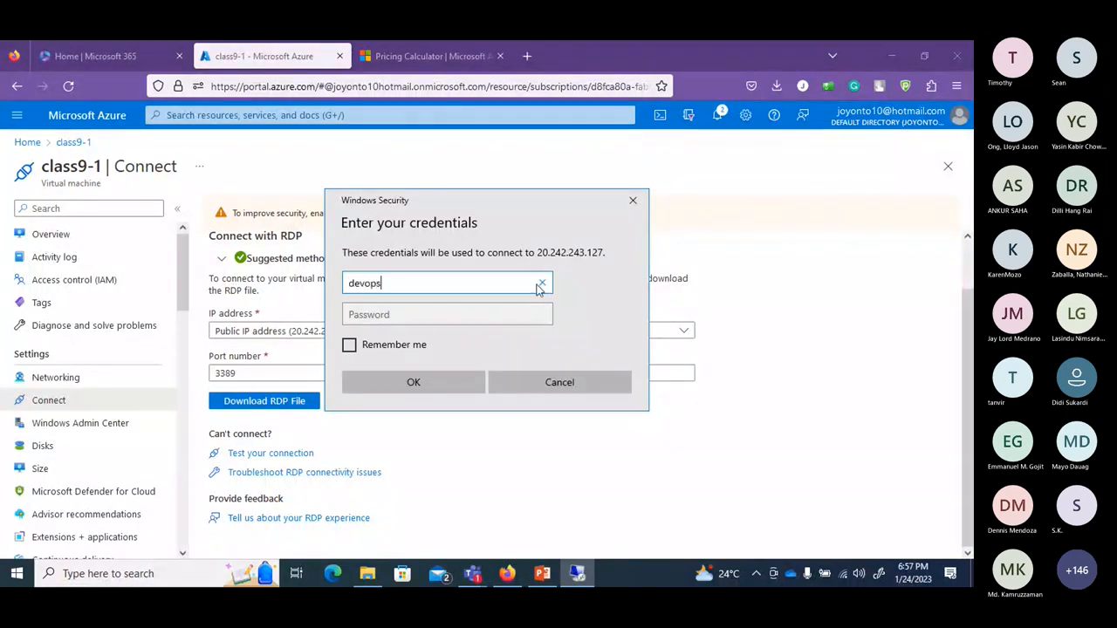
pyautogui.click(540, 316)
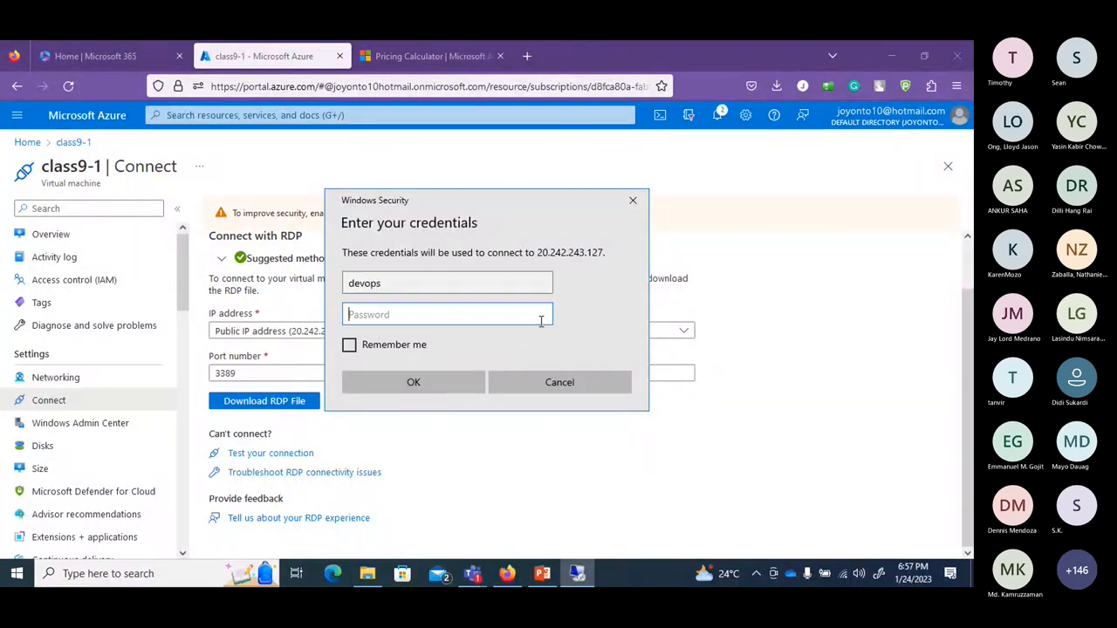
pyautogui.write('***')
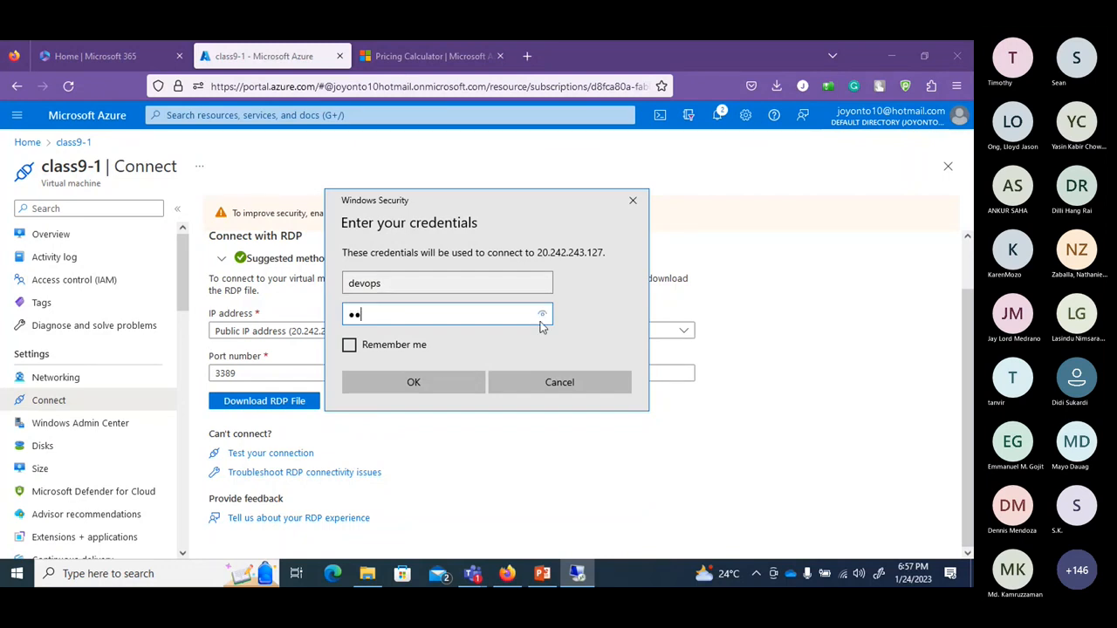
pyautogui.write('******')
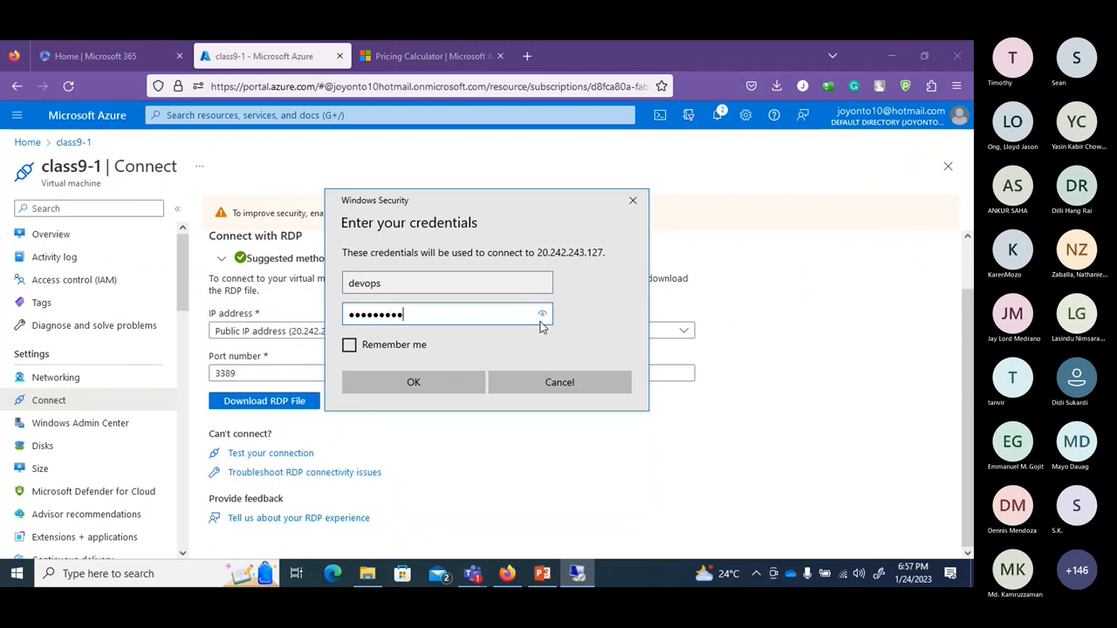
pyautogui.write('******')
pyautogui.press('Return')
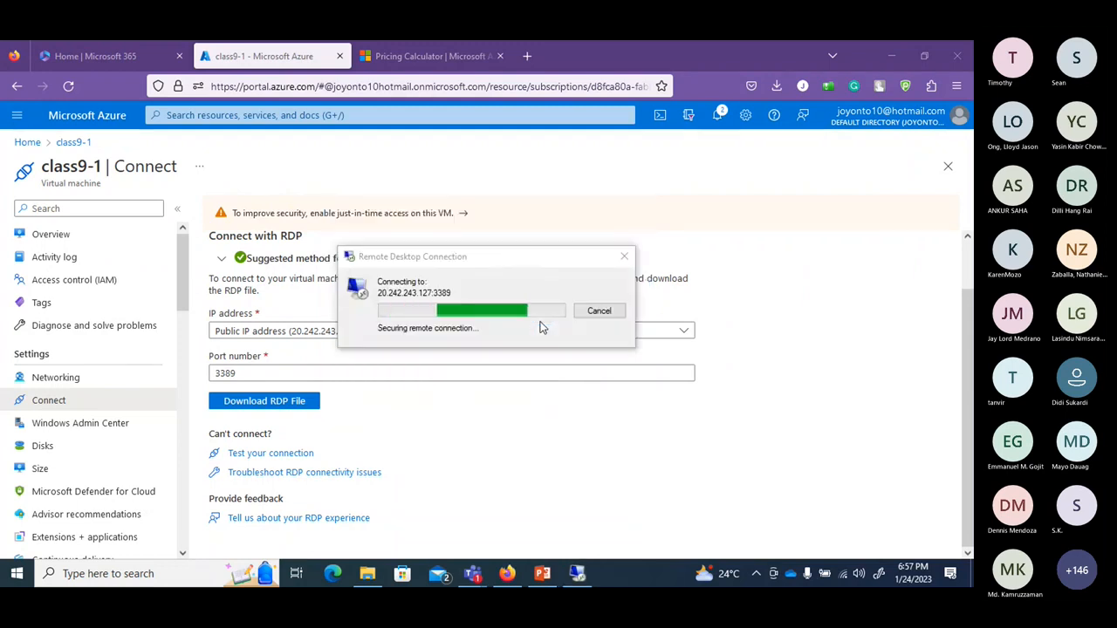
pyautogui.write('******')
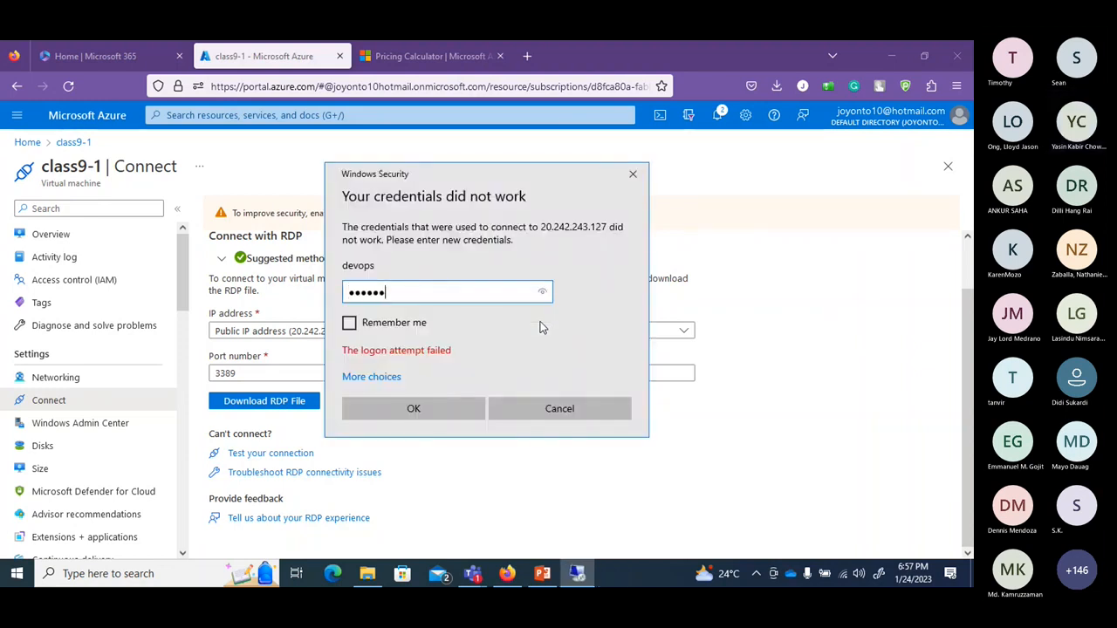
pyautogui.write('****')
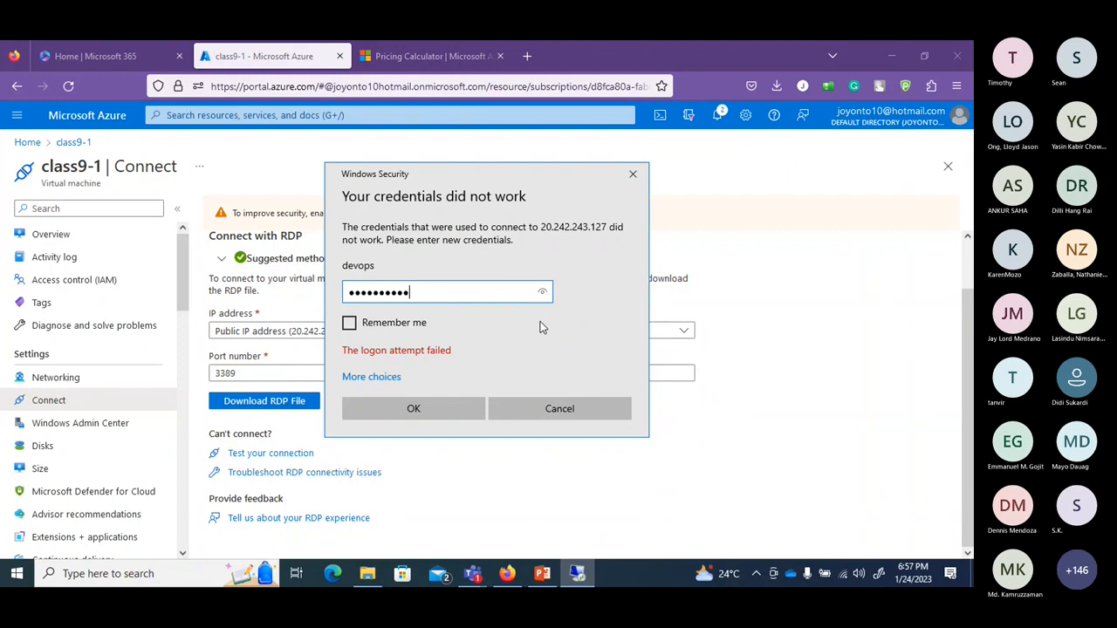
pyautogui.write('***')
pyautogui.press('Return')
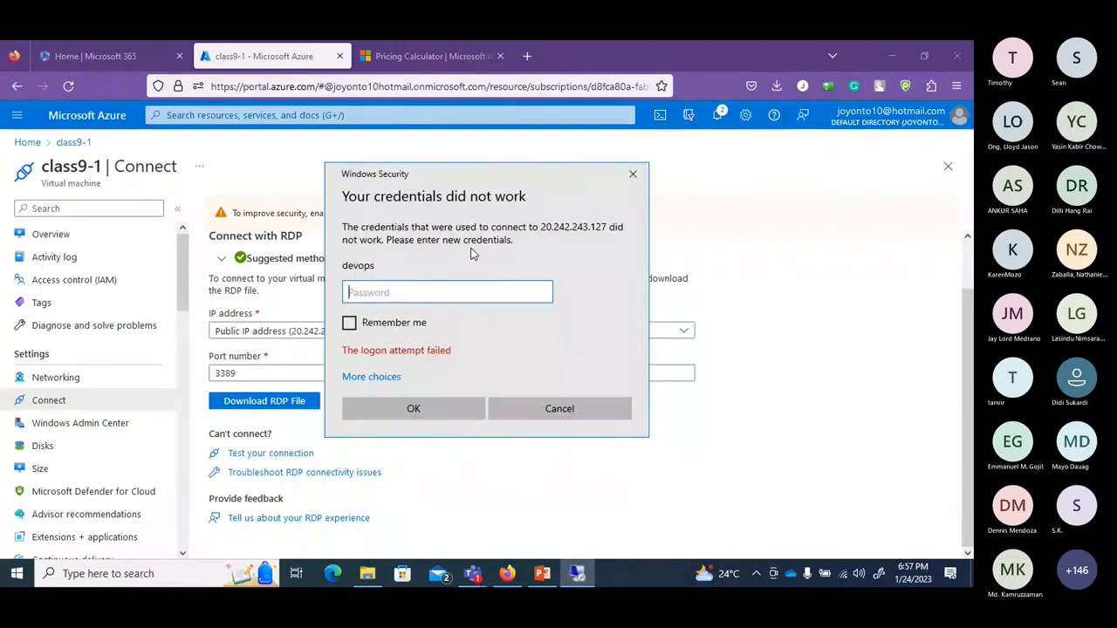
pyautogui.click(535, 414)
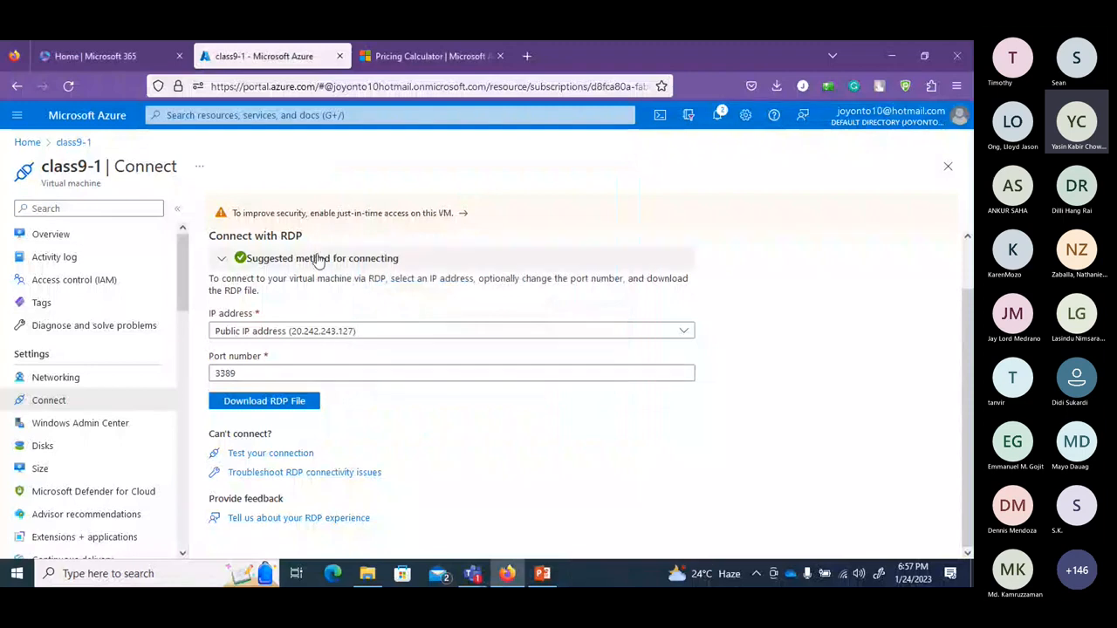
# Return to class9-1's Overview and open Reset password under Help in the menu.
pyautogui.click(75, 245)
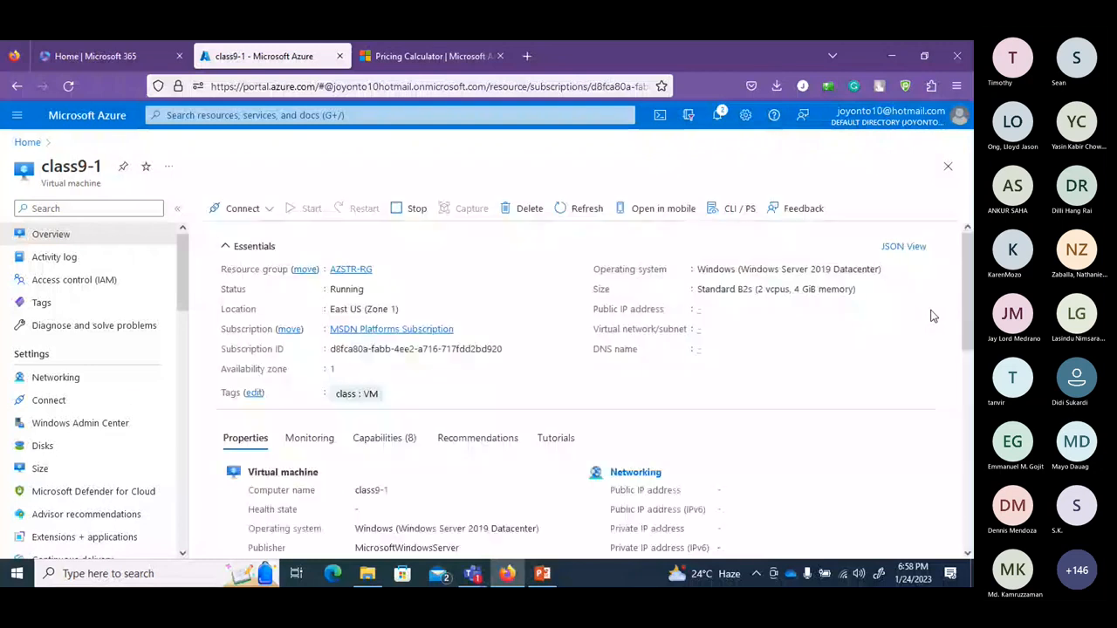
pyautogui.moveTo(971, 291)
pyautogui.mouseDown()
pyautogui.moveTo(972, 504)
pyautogui.moveTo(972, 285)
pyautogui.mouseUp()
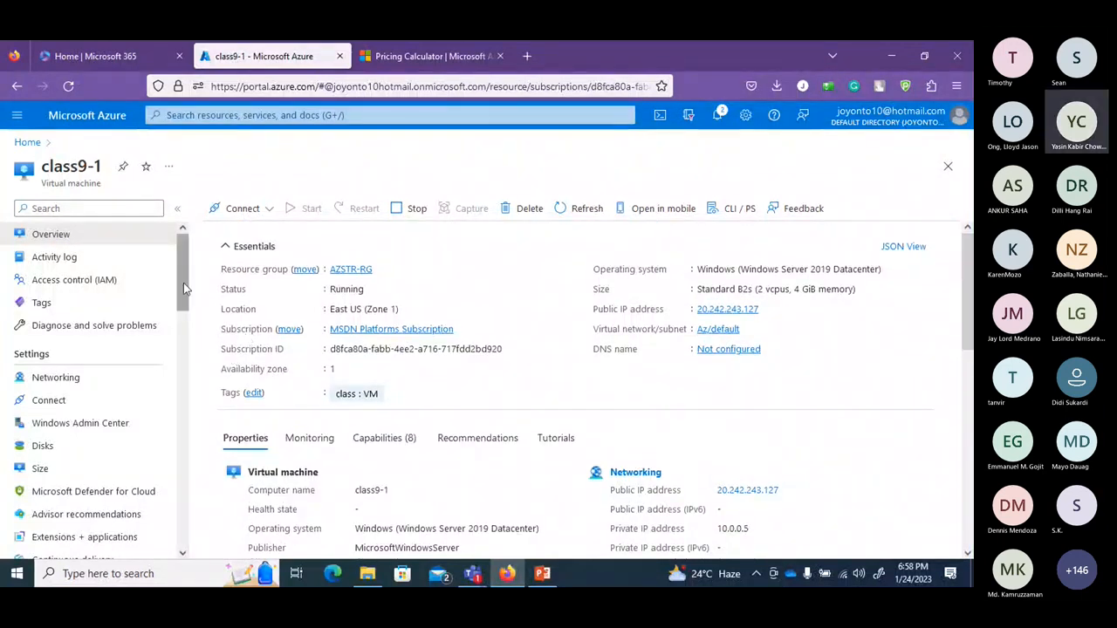
pyautogui.moveTo(182, 285); pyautogui.dragTo(190, 445)
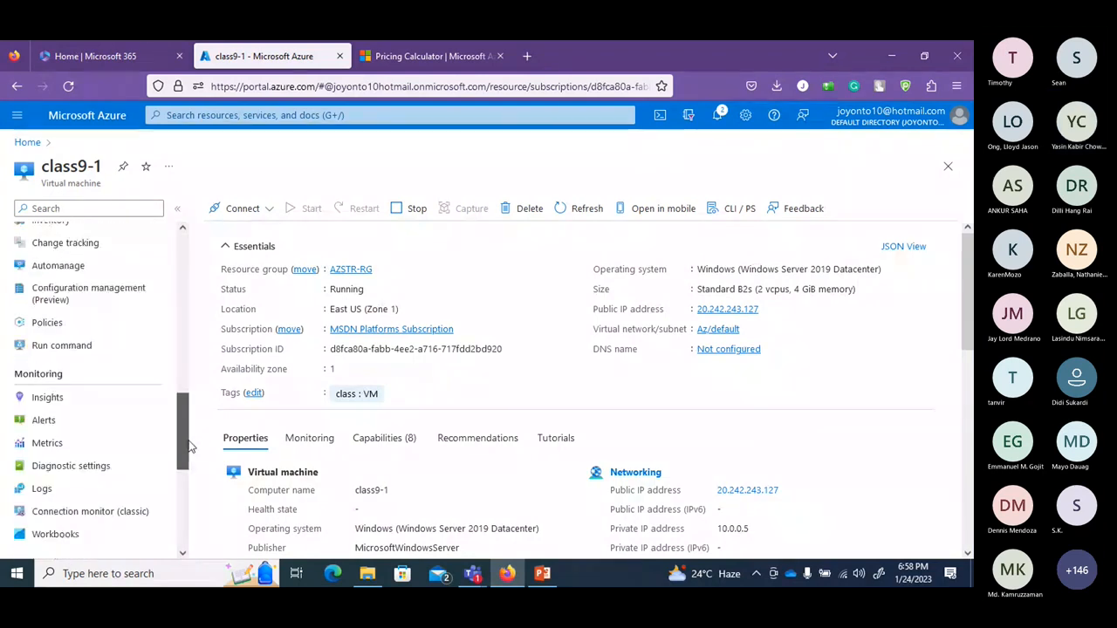
pyautogui.moveTo(191, 446); pyautogui.dragTo(187, 528)
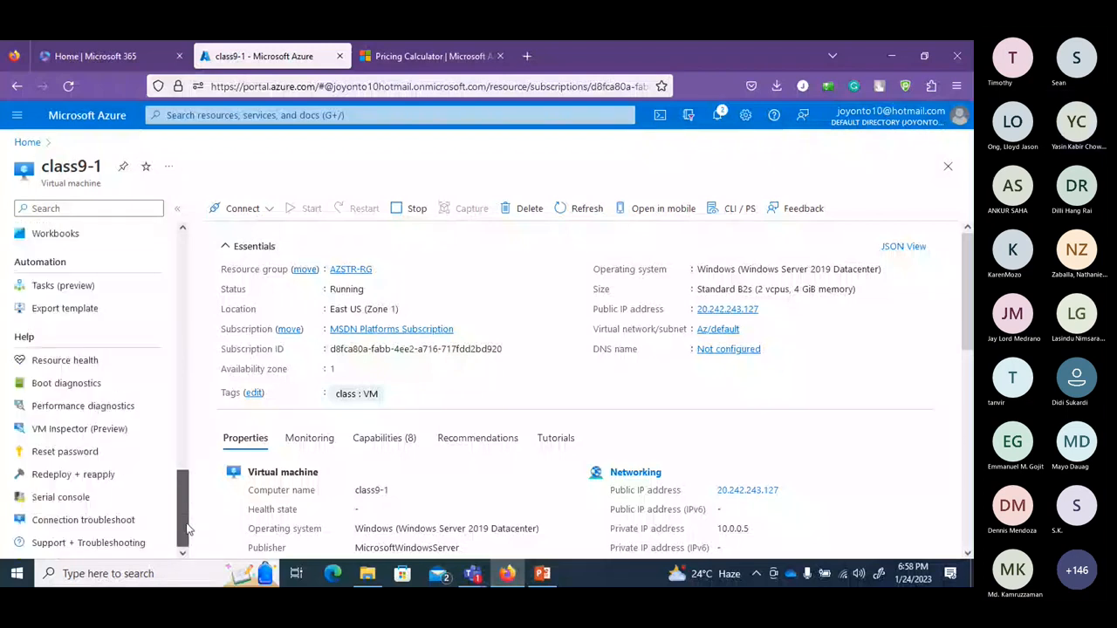
pyautogui.click(68, 452)
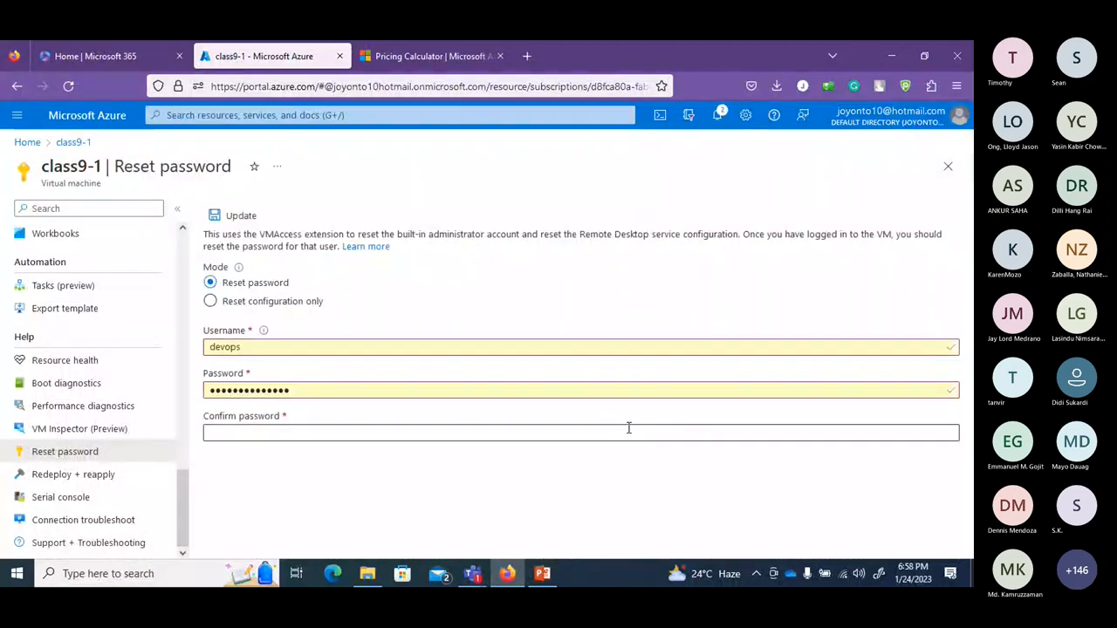
# Replace the autofilled devops password with a new one, confirm it, and submit the Update.
pyautogui.click(334, 393)
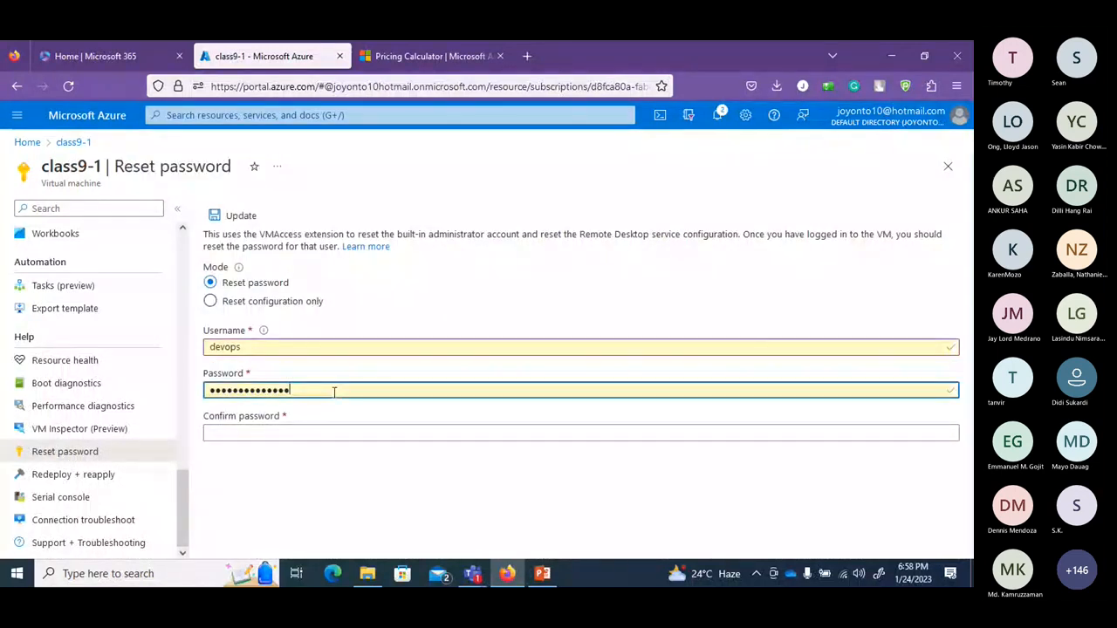
pyautogui.hotkey('ctrl', 'a')
pyautogui.write('Pass')
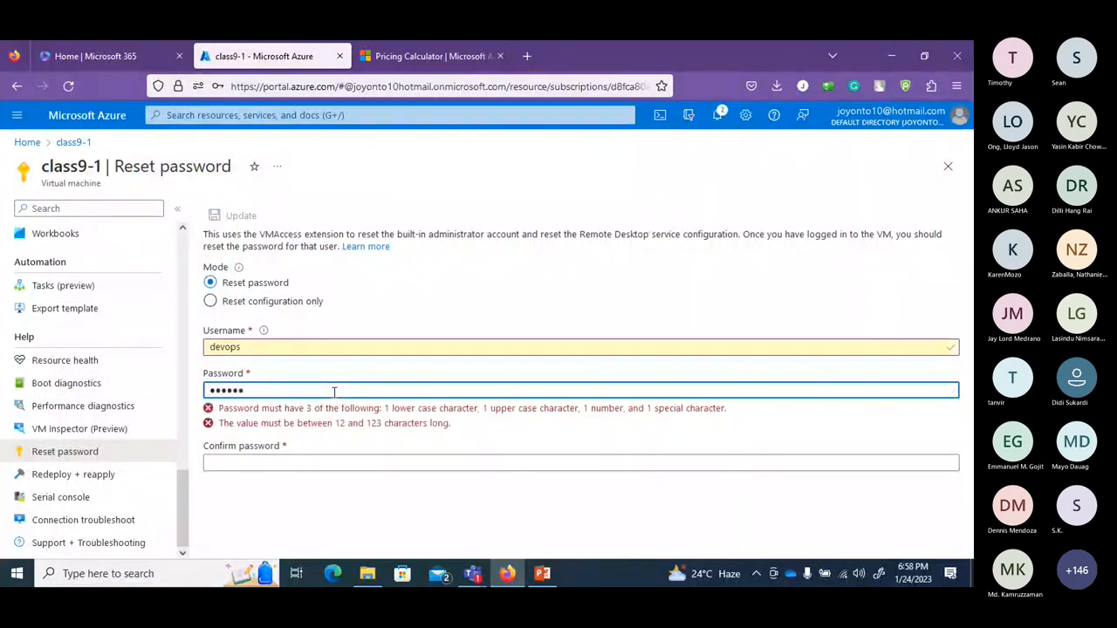
pyautogui.write('•••')
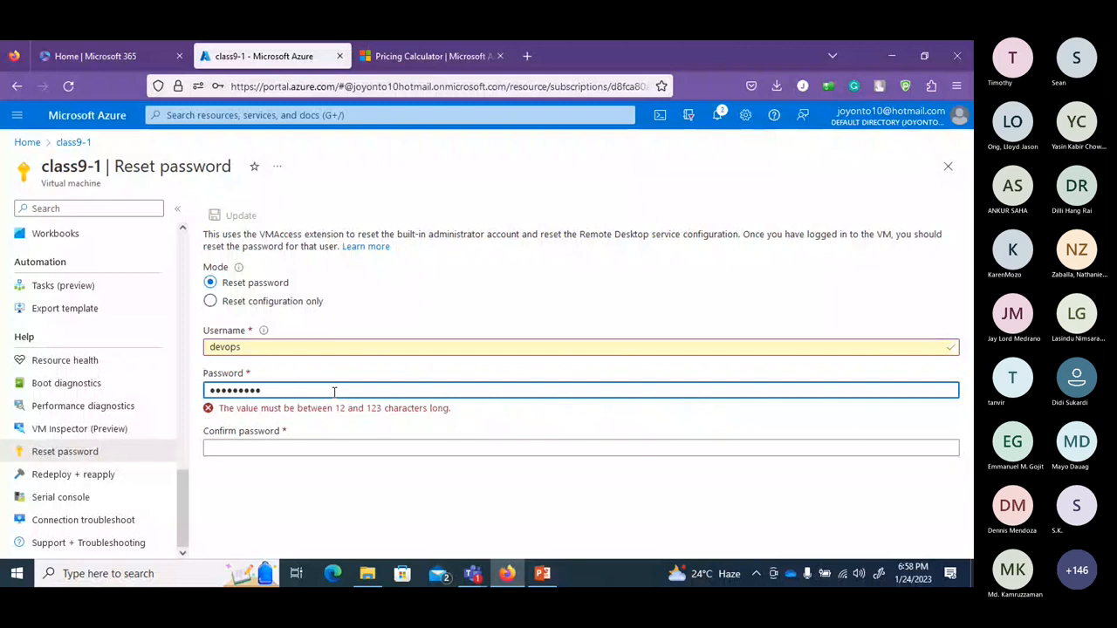
pyautogui.write('••••')
pyautogui.click(330, 429)
pyautogui.write('••••••••')
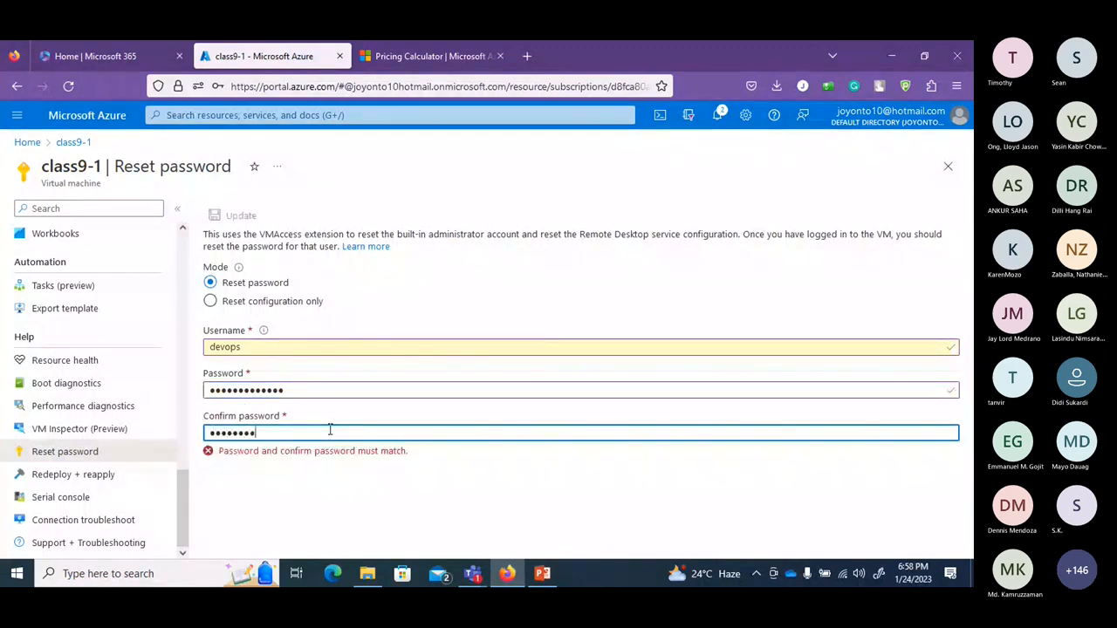
pyautogui.write('•••••')
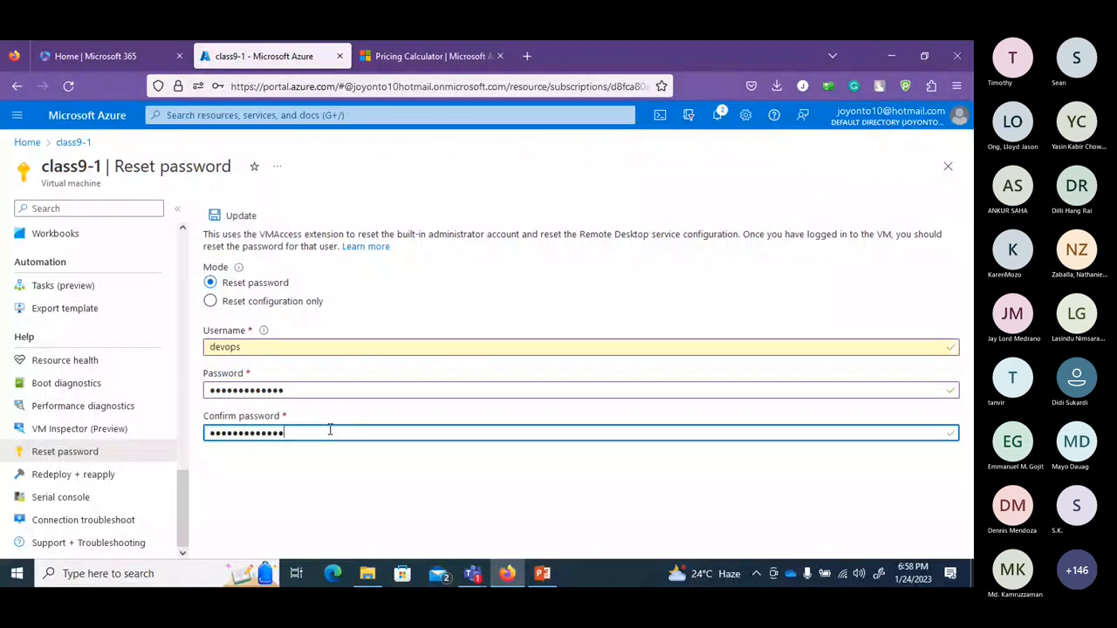
pyautogui.click(249, 216)
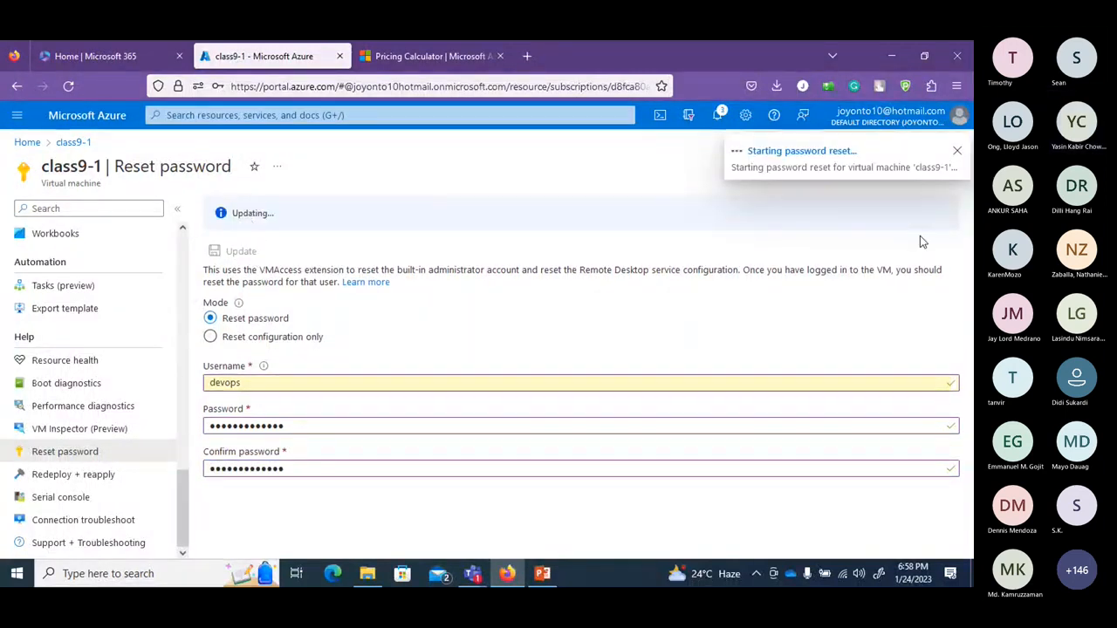
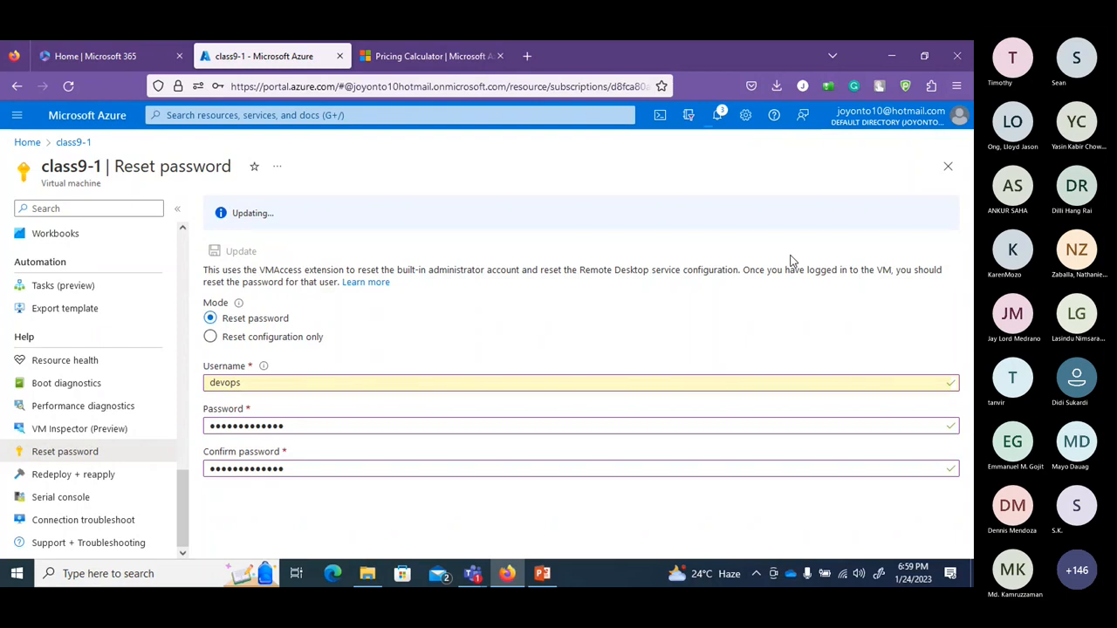
# Follow the class9-1 password reset in Notifications, then list Firefox's recent downloads.
pyautogui.click(718, 115)
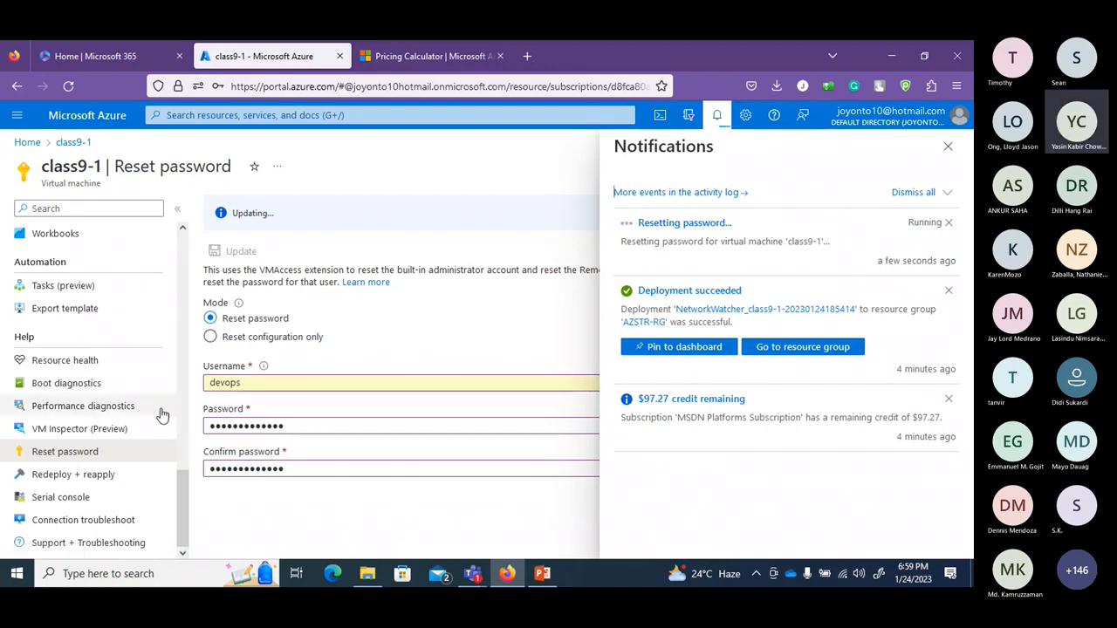
pyautogui.scroll(10, 161, 415)
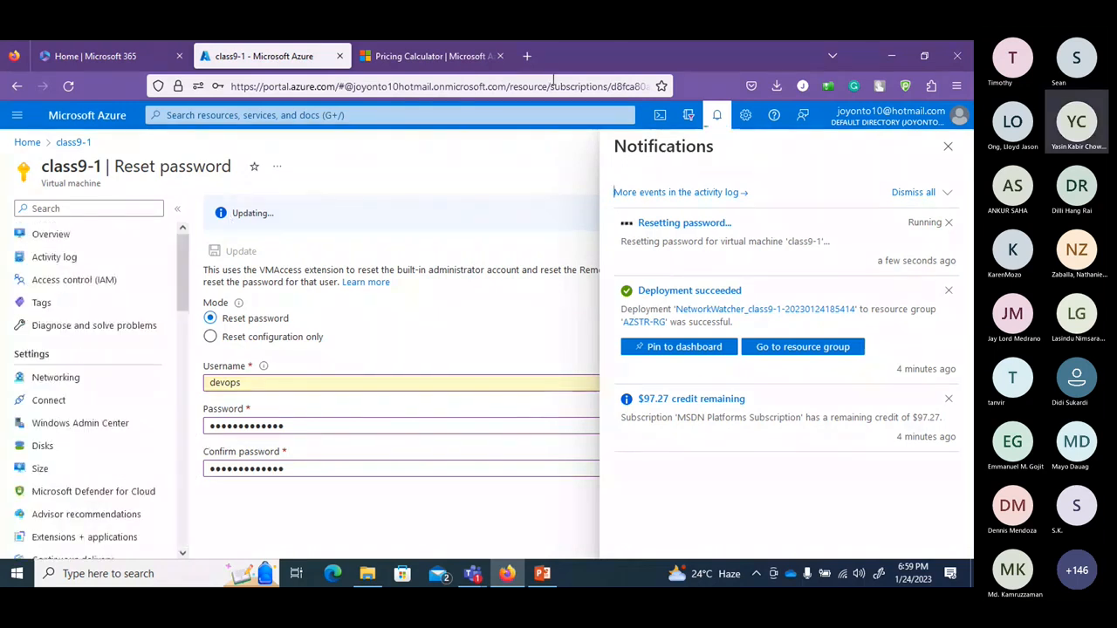
pyautogui.click(776, 87)
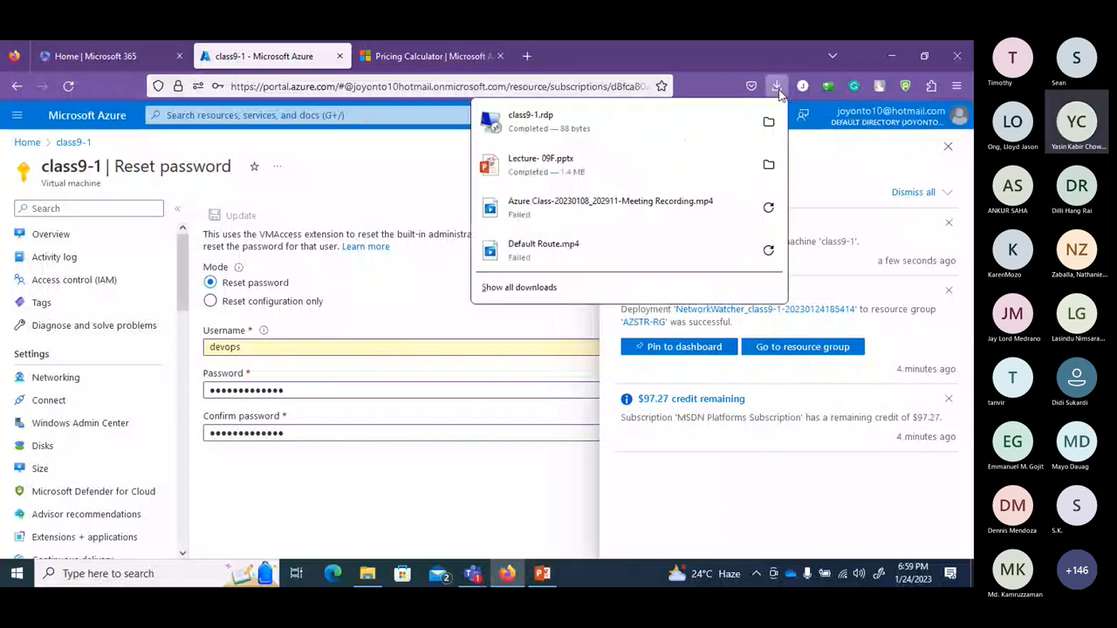
# Launch class9-1.rdp and sign in as devops with the reset password, accepting the certificate warning.
pyautogui.click(533, 121)
pyautogui.click(579, 387)
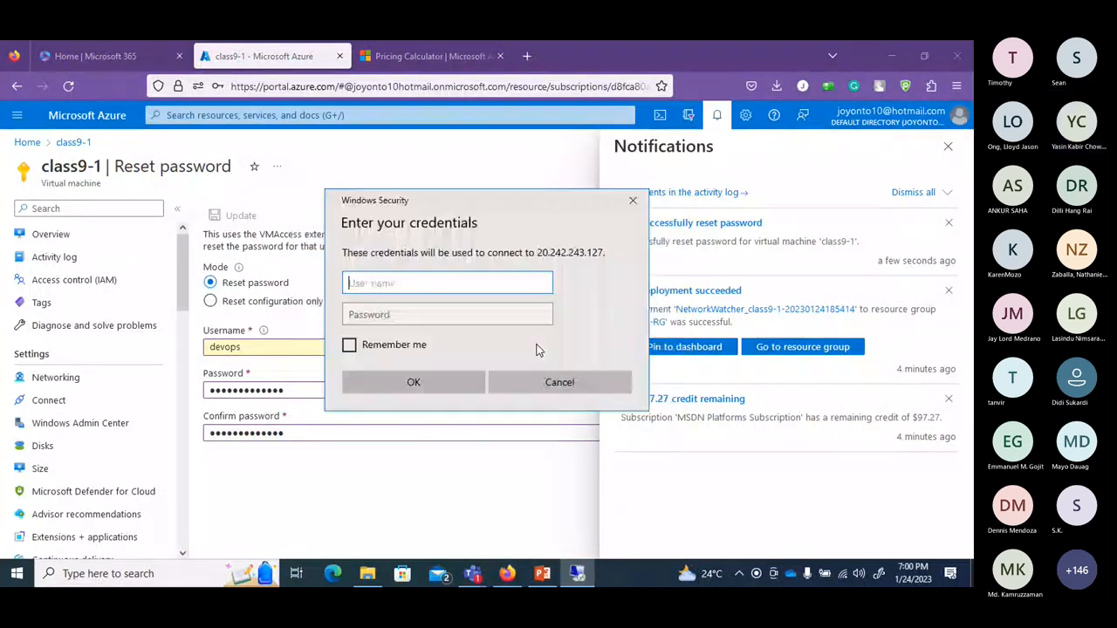
pyautogui.write('de')
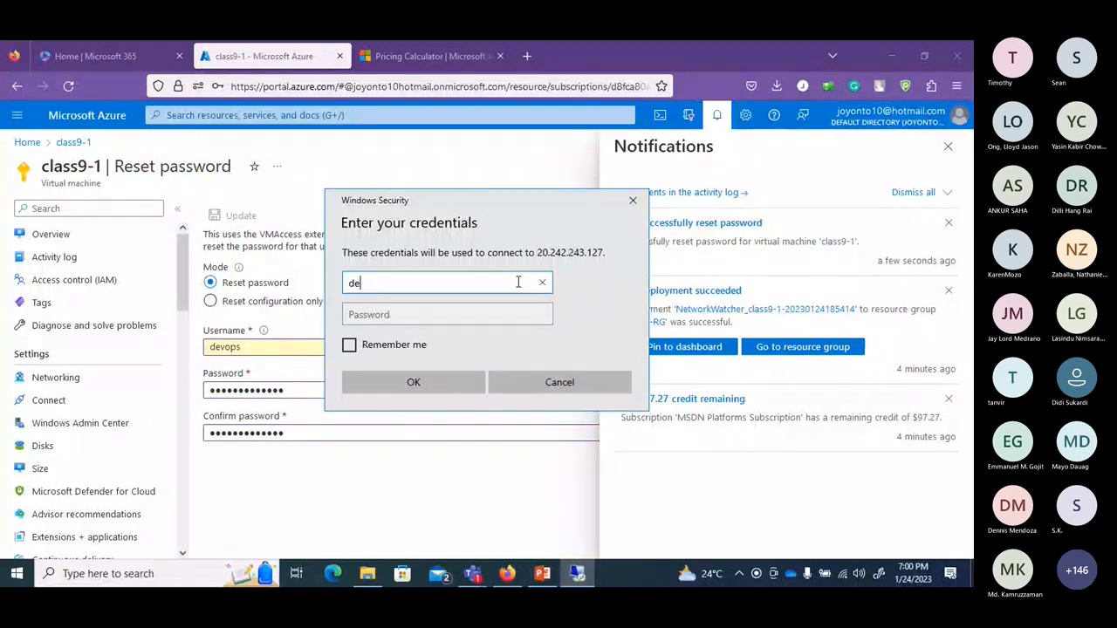
pyautogui.write('vops')
pyautogui.click(517, 316)
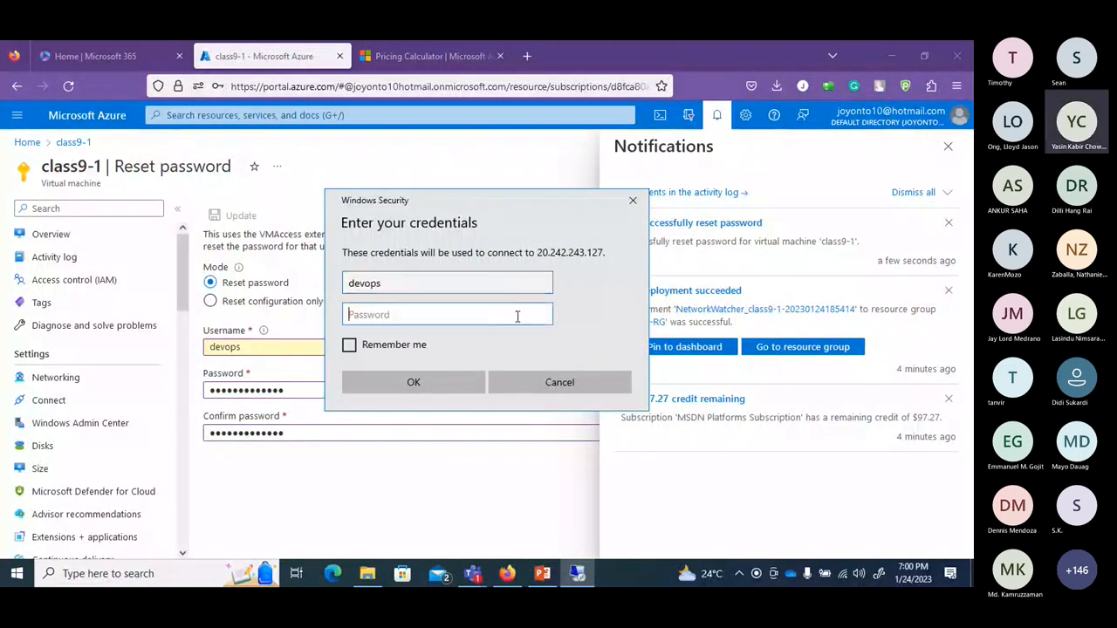
pyautogui.write('•••')
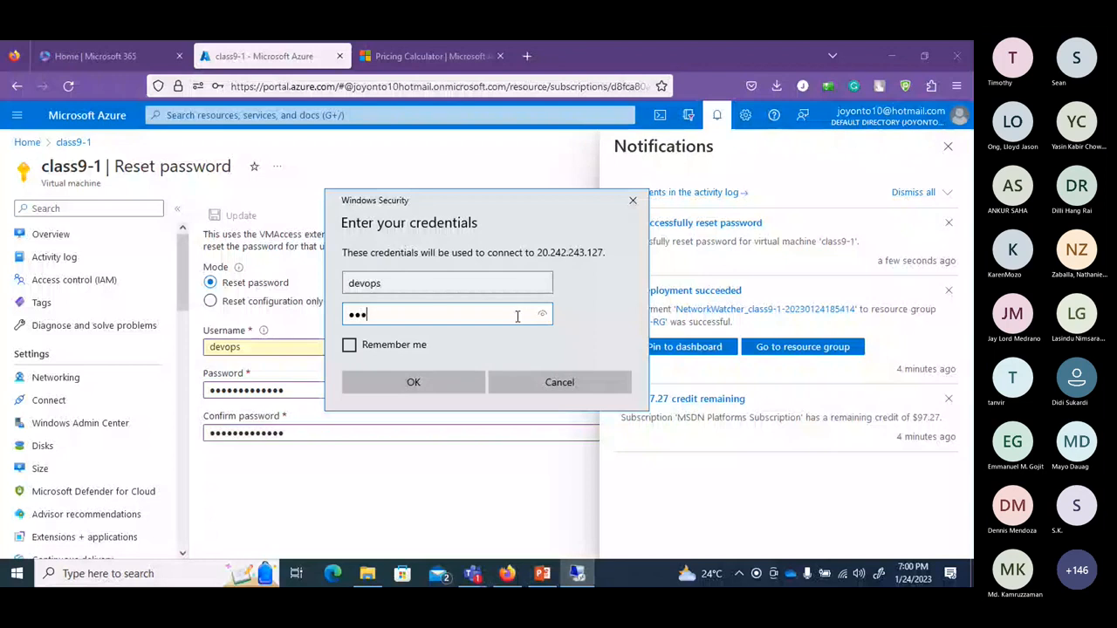
pyautogui.write('••••••••••')
pyautogui.press('Return')
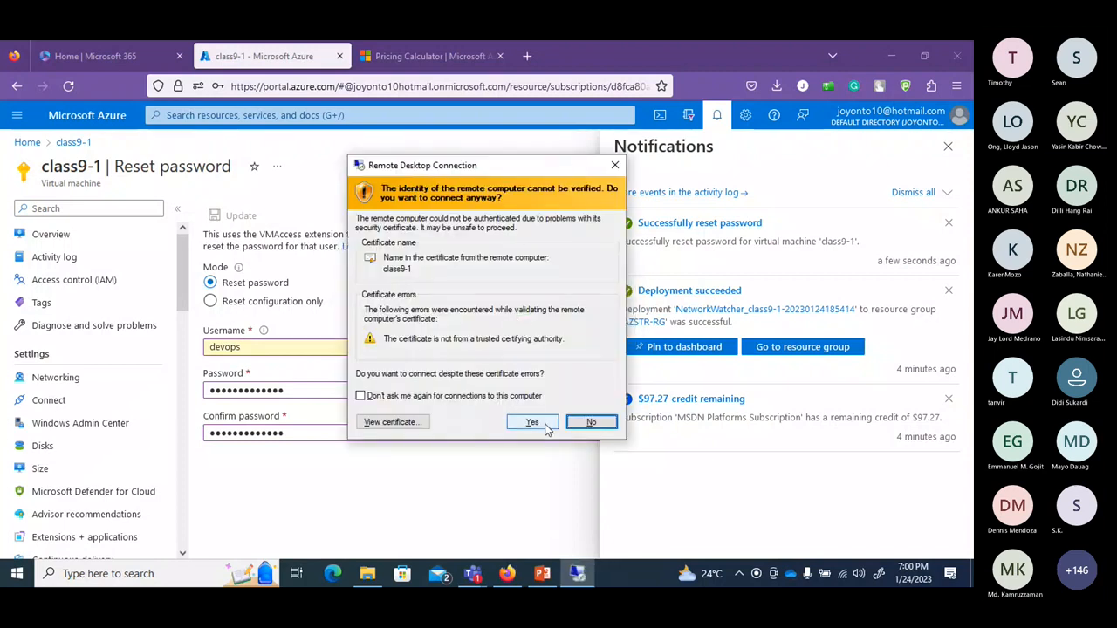
pyautogui.click(545, 424)
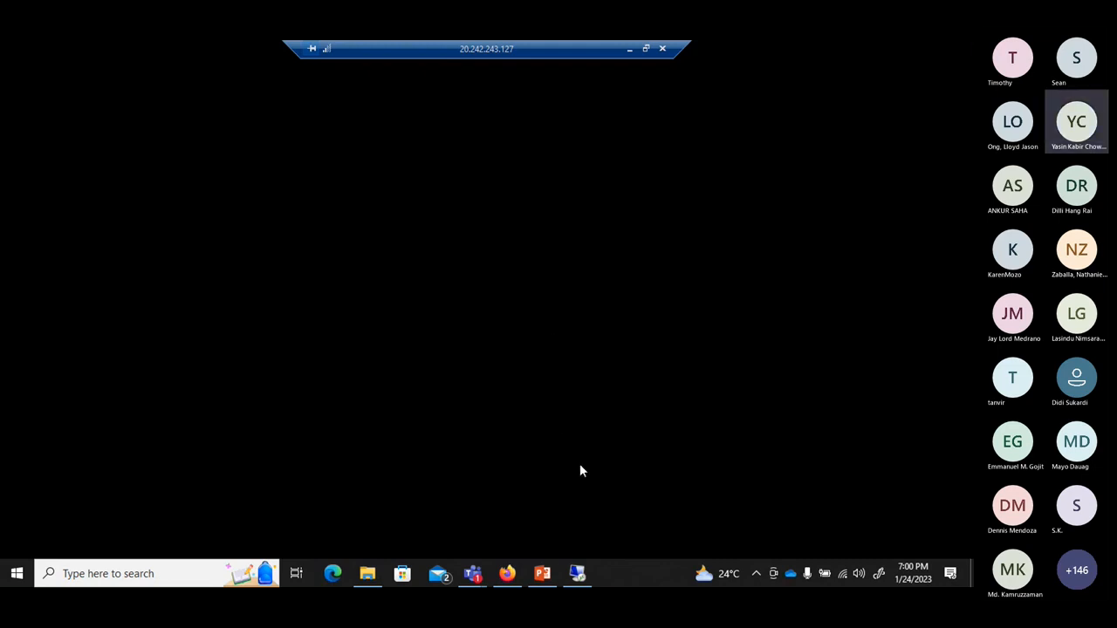
# Allow network discovery on class9-1 and dismiss the Windows Admin Center suggestion.
pyautogui.moveTo(585, 580)
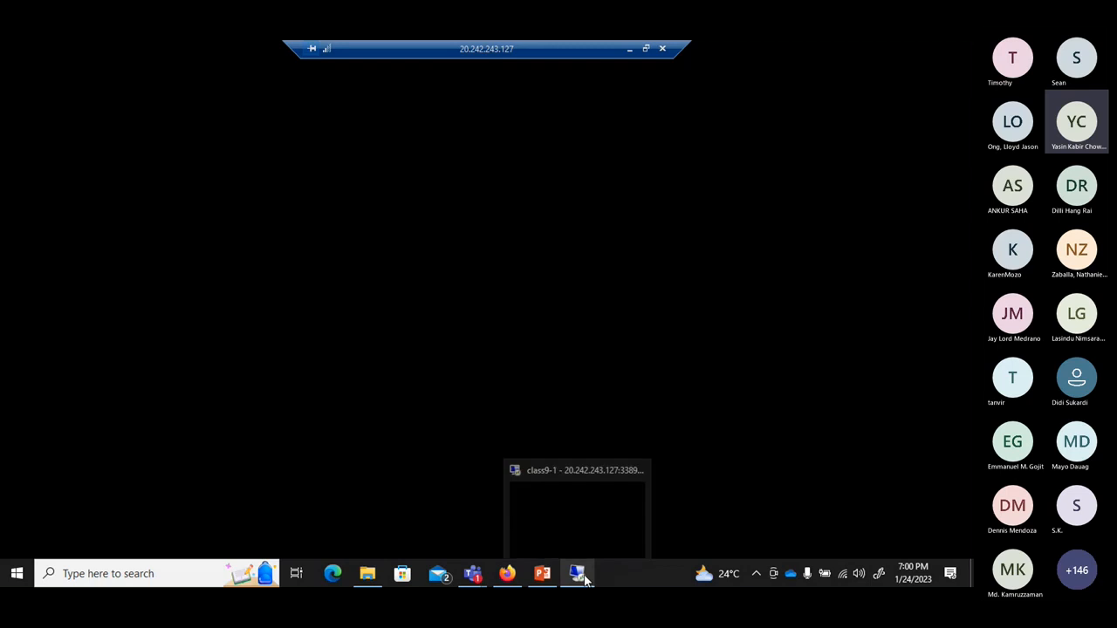
pyautogui.click(586, 524)
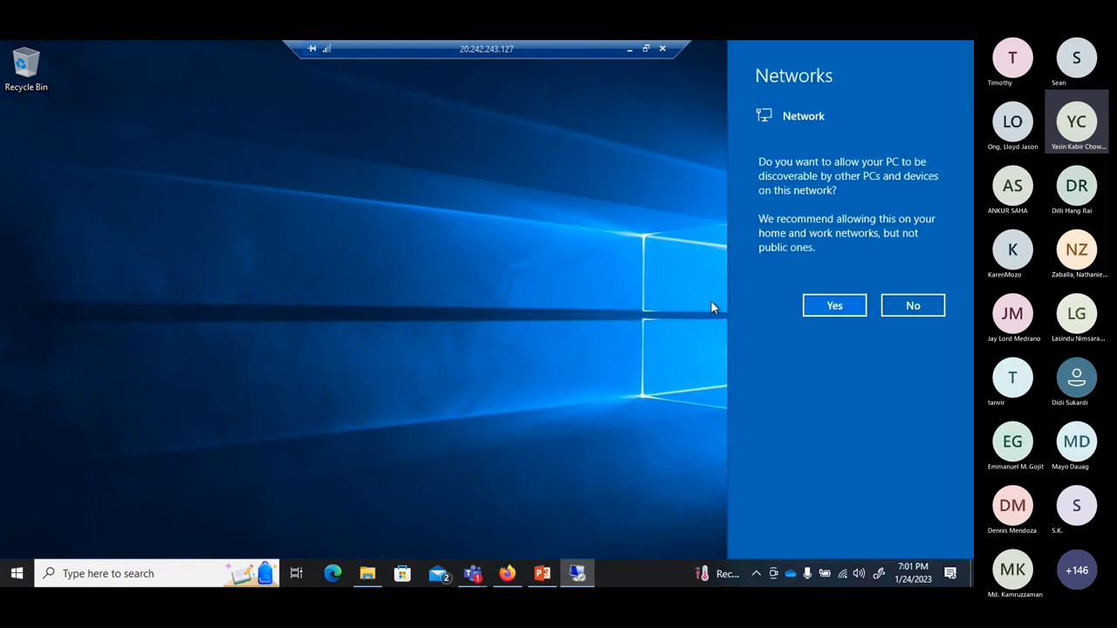
pyautogui.click(859, 306)
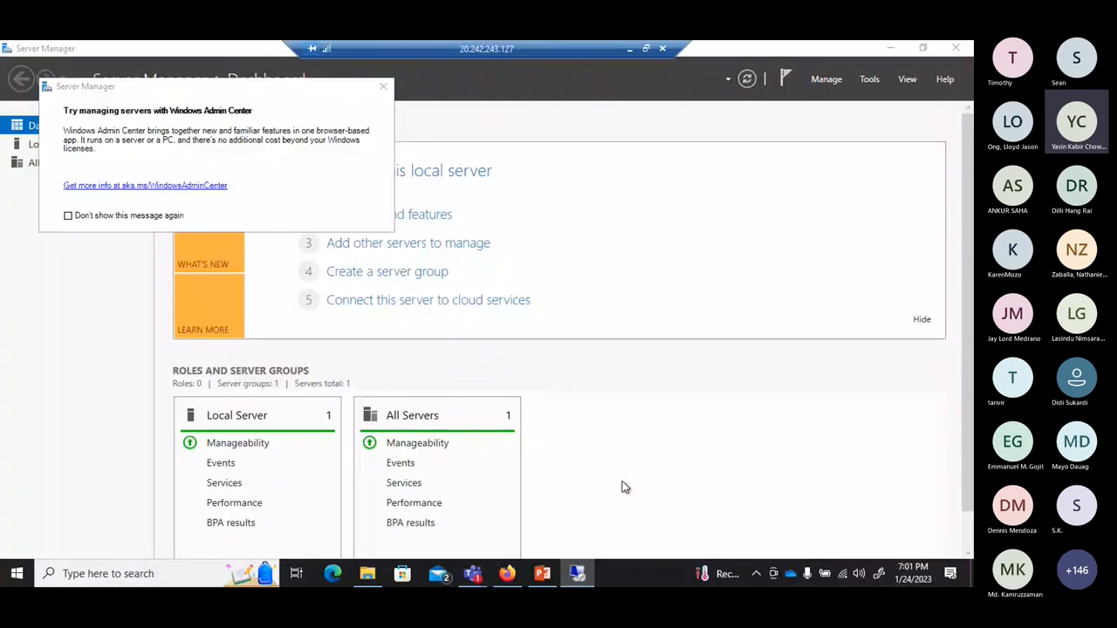
pyautogui.click(382, 89)
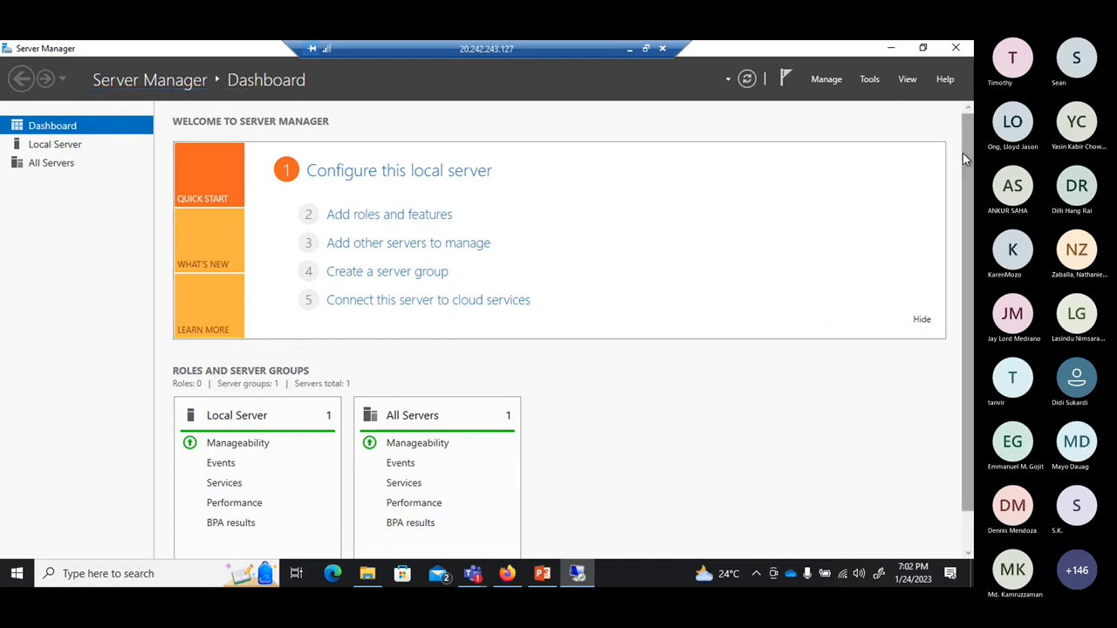
# Close Server Manager and restore the full-screen session to a window.
pyautogui.scroll(-1, 965, 159)
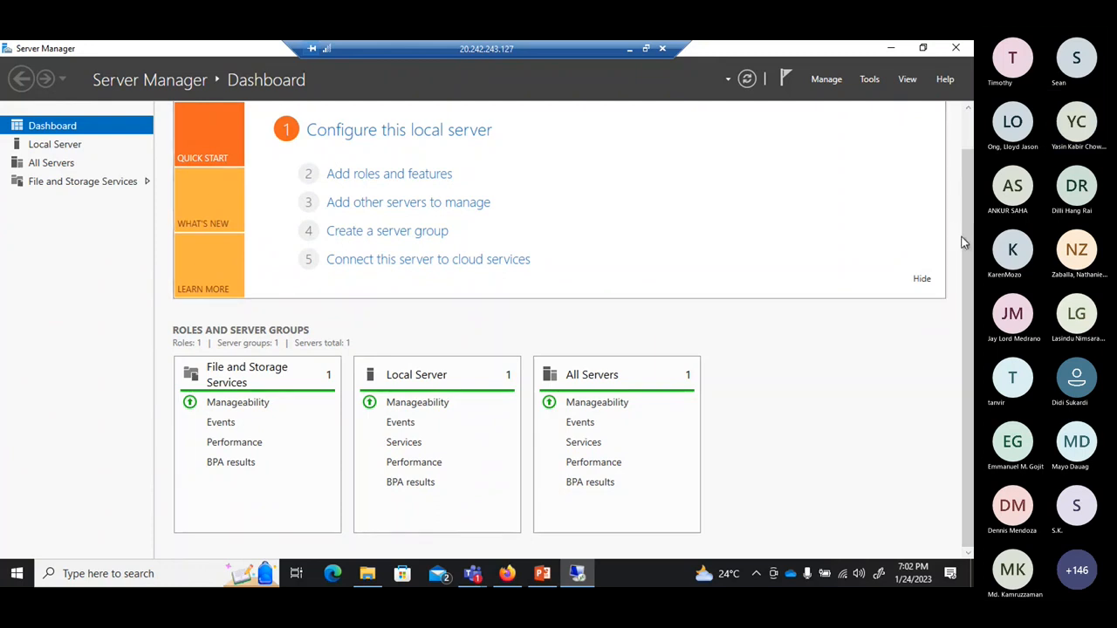
pyautogui.scroll(1, 969, 144)
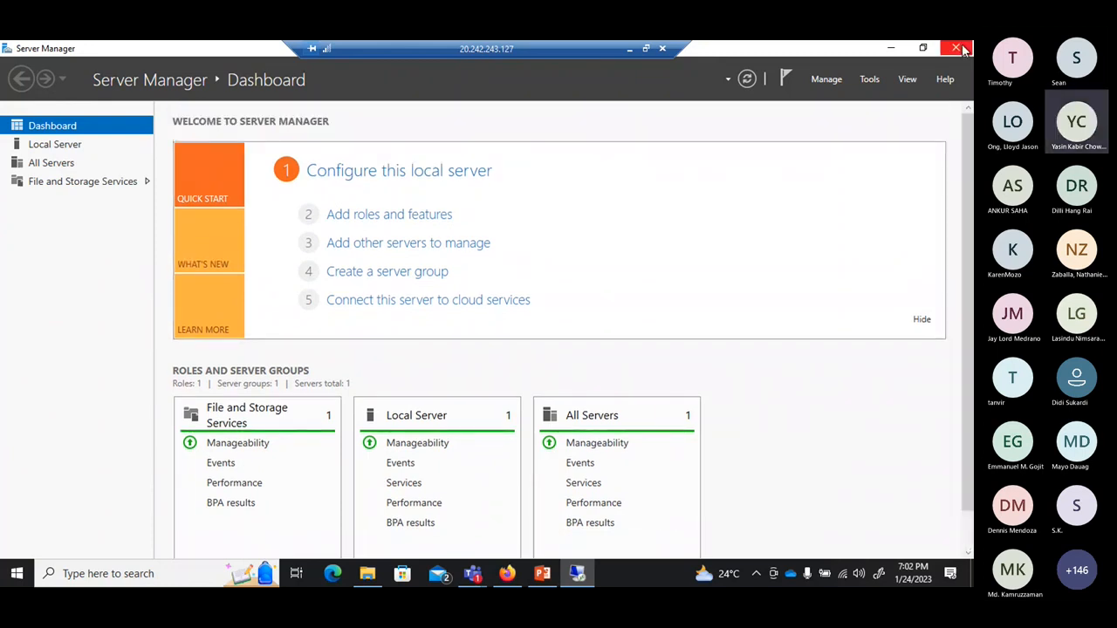
pyautogui.click(960, 49)
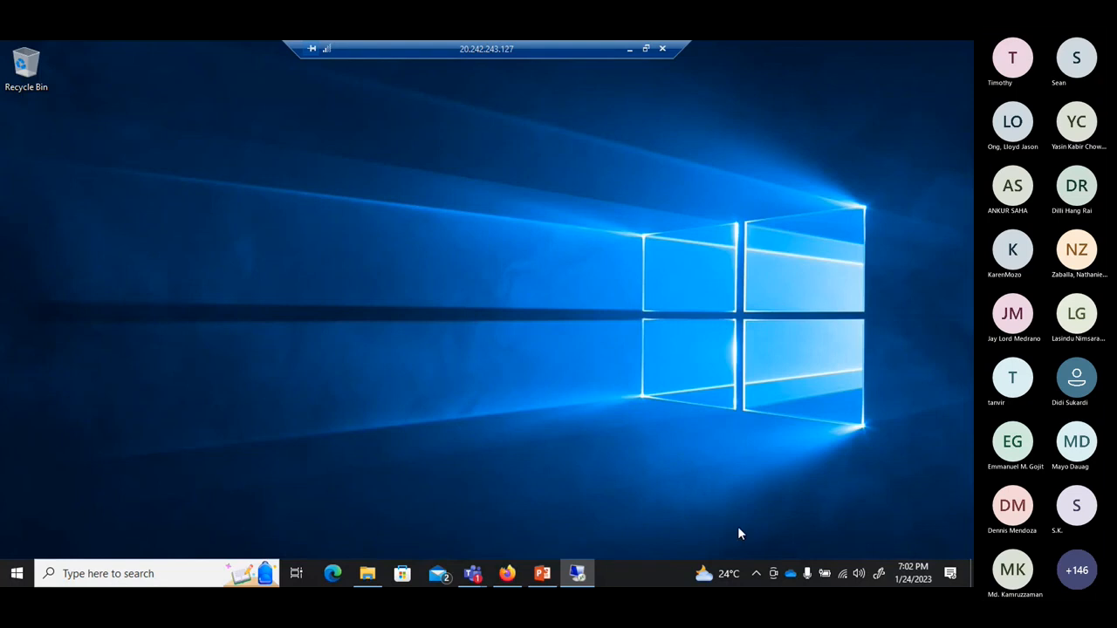
pyautogui.click(647, 50)
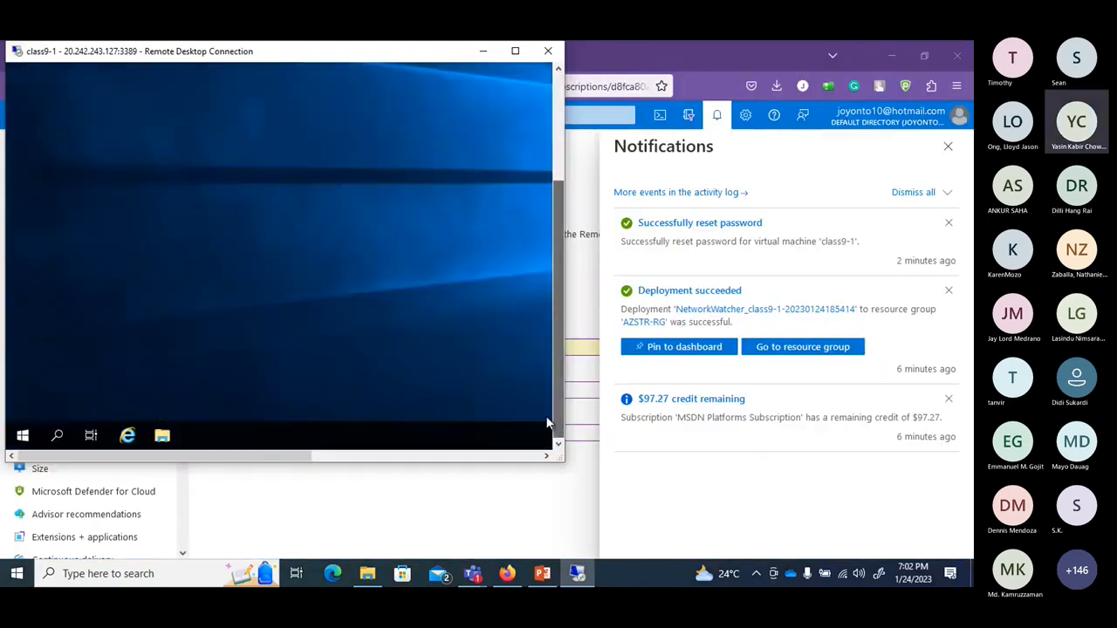
# Disconnect the remote session through the Start menu's Power options.
pyautogui.click(24, 436)
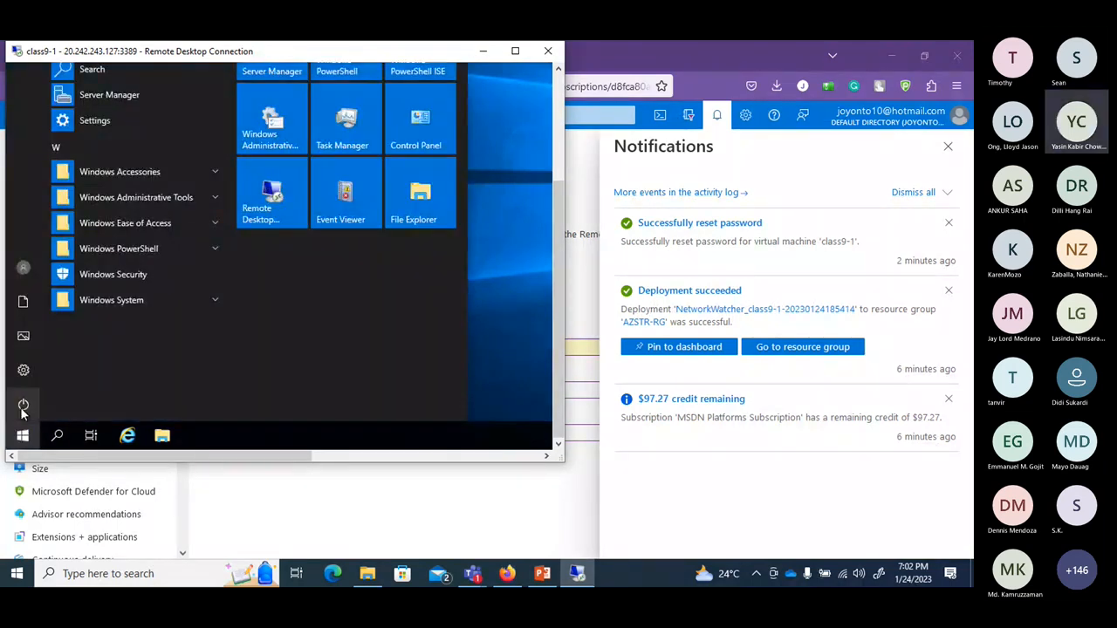
pyautogui.click(24, 407)
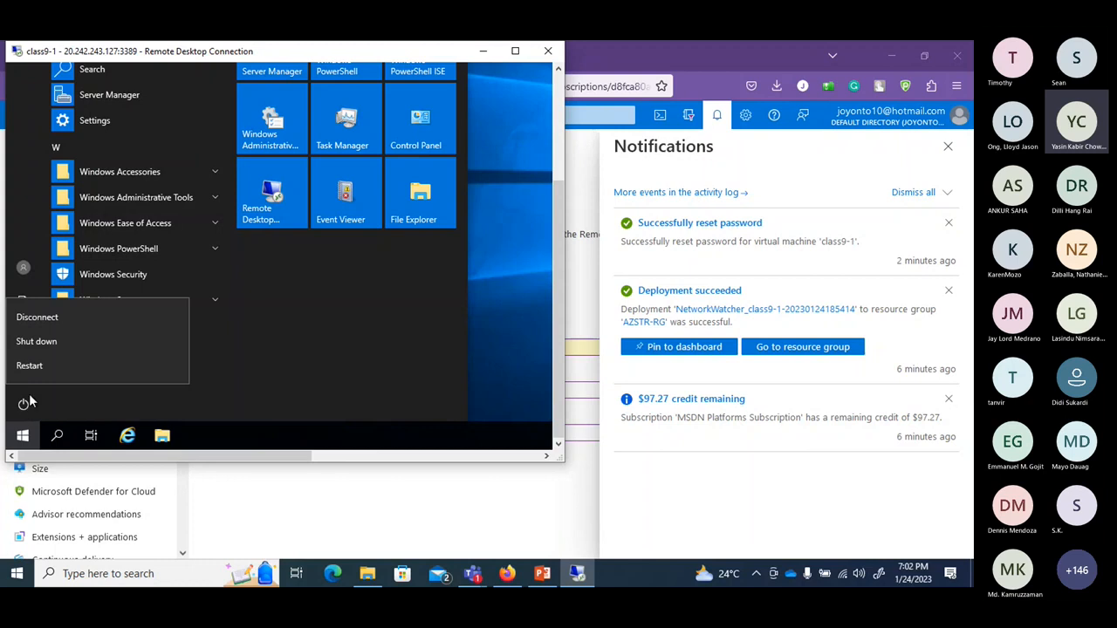
pyautogui.click(53, 323)
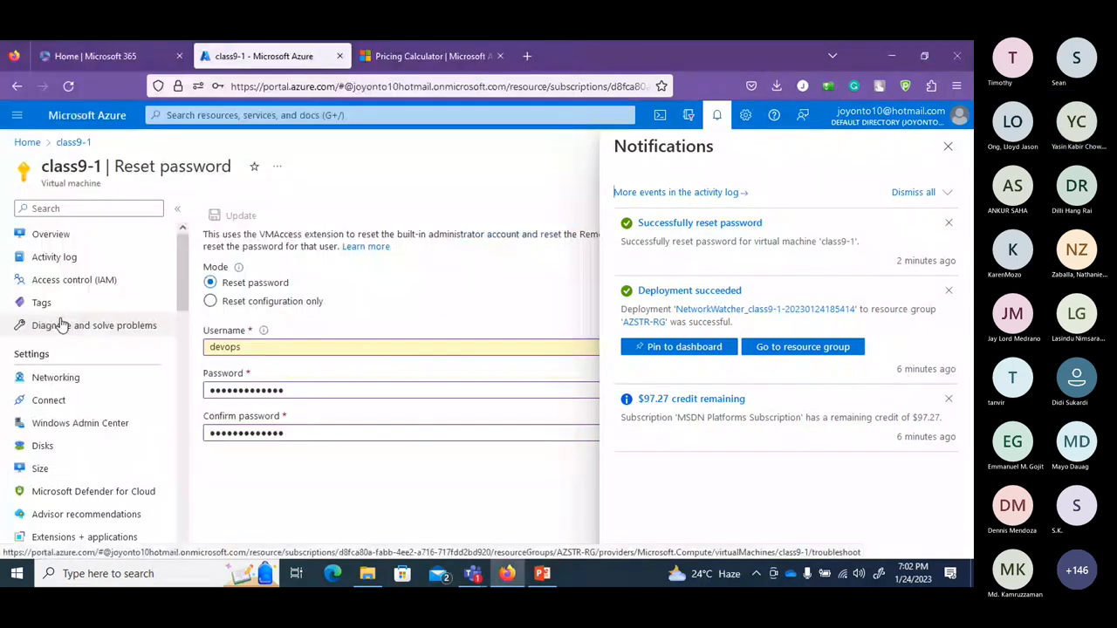
# Return to class9-1's Overview, declining Firefox's saved-login update, and bring up the Connect choices.
pyautogui.click(949, 146)
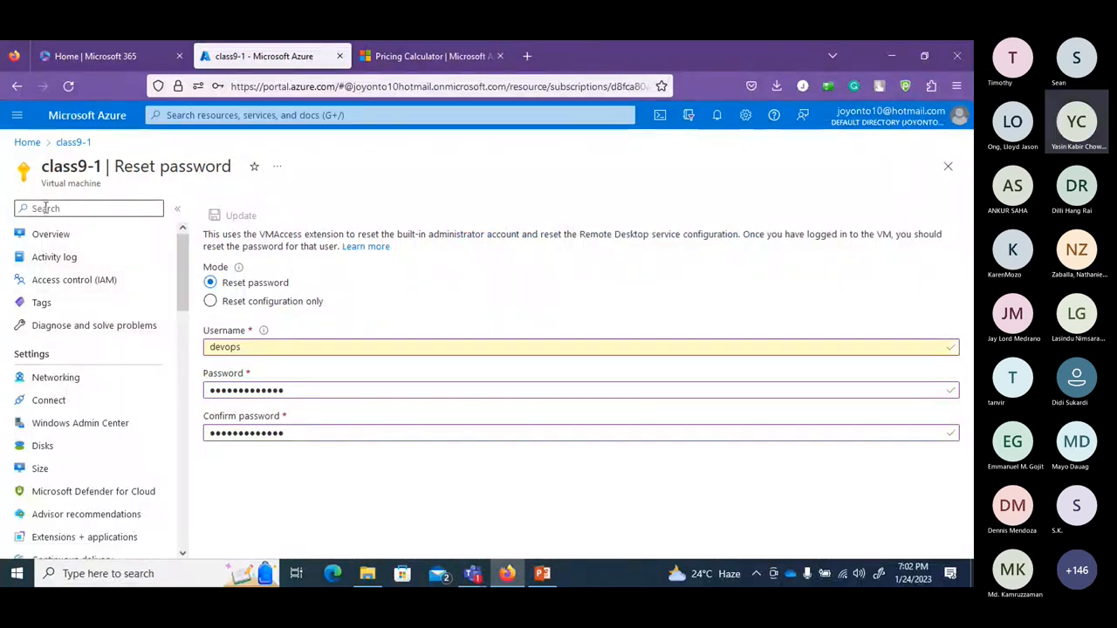
pyautogui.click(50, 236)
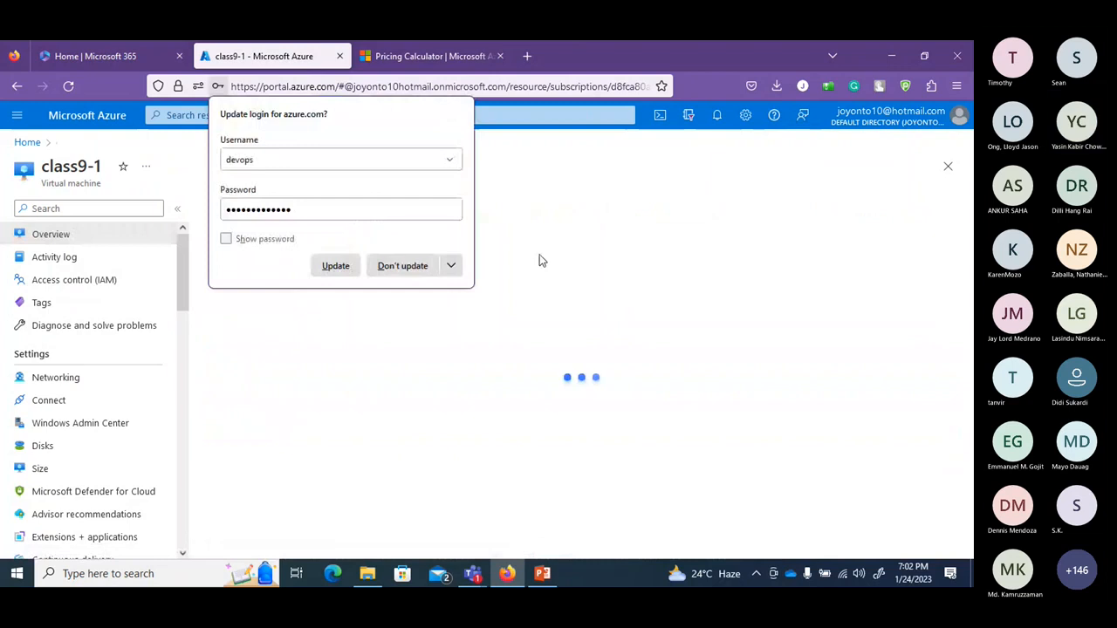
pyautogui.click(400, 266)
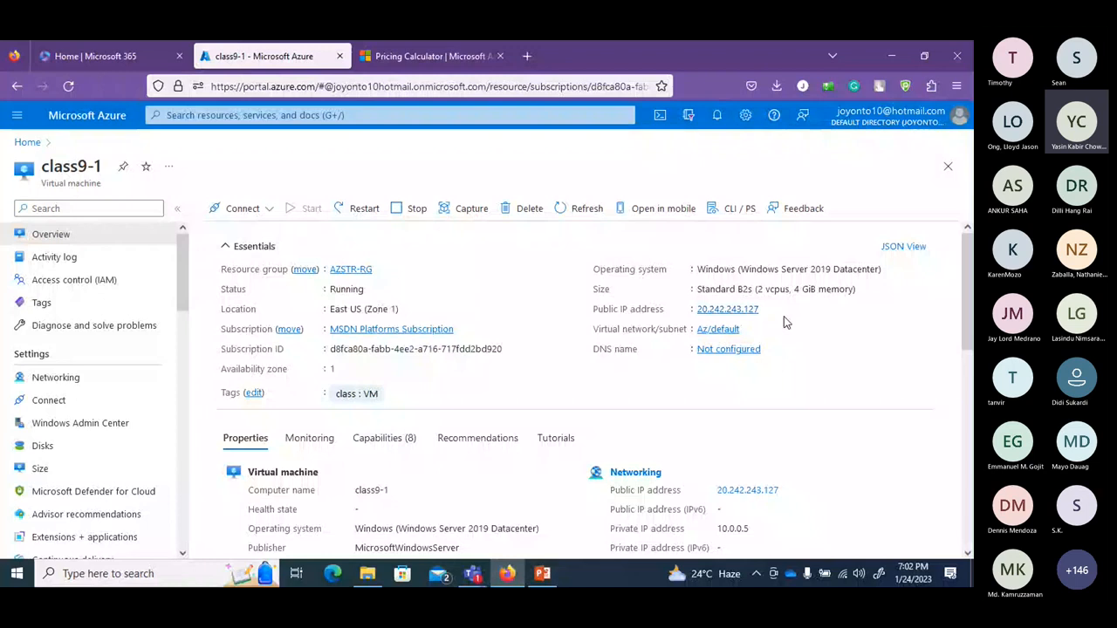
pyautogui.click(271, 217)
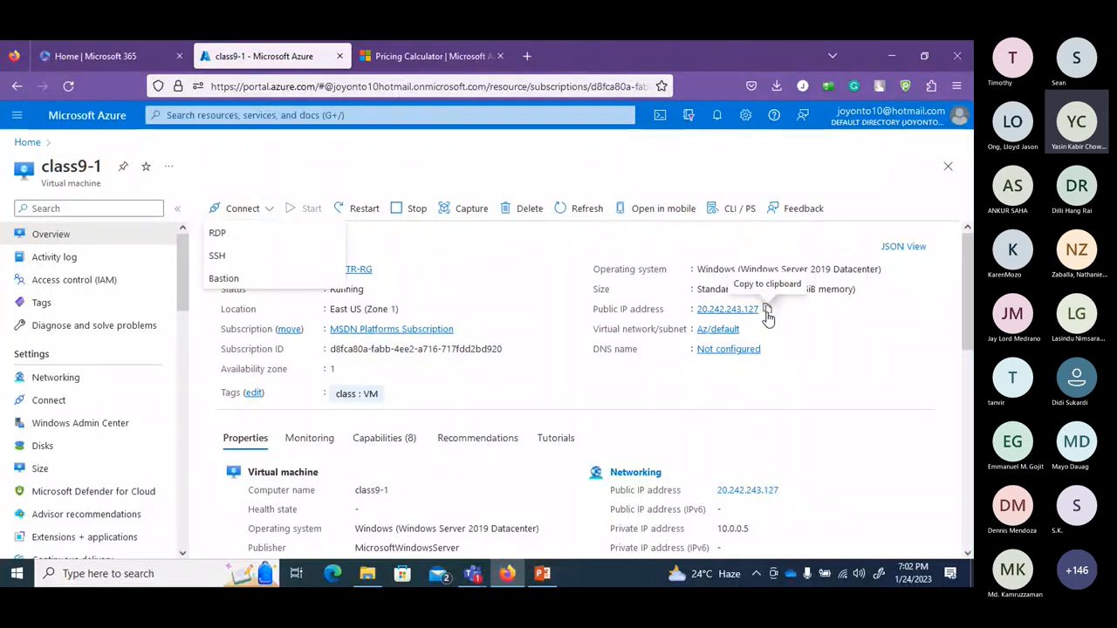
# Copy the VM's public IP and connect to it from Remote Desktop Connection.
pyautogui.click(767, 310)
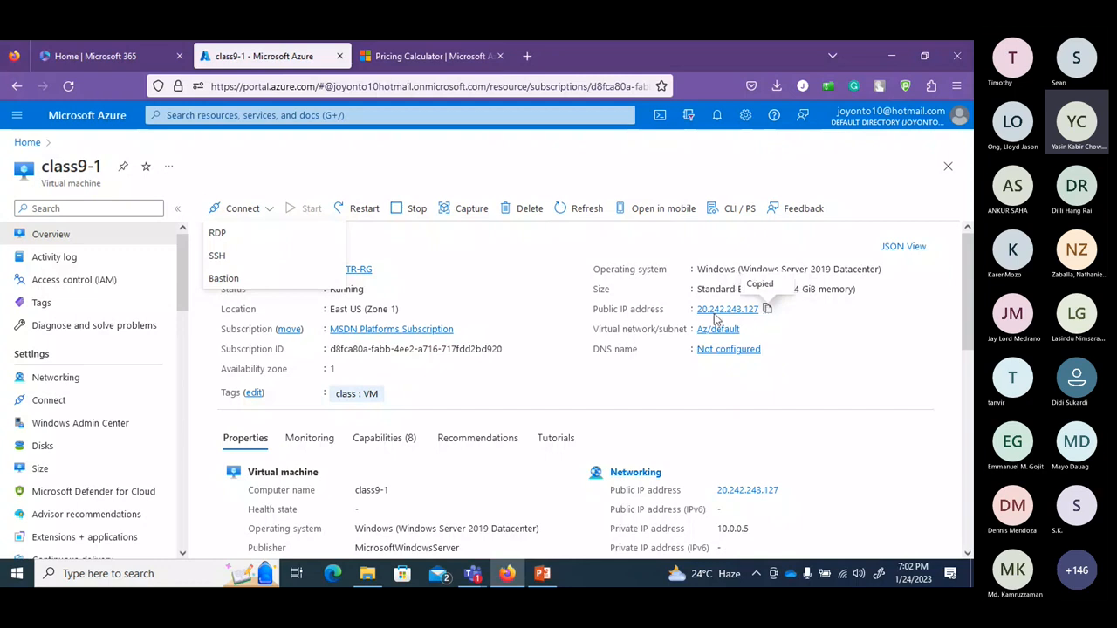
pyautogui.click(197, 573)
pyautogui.write('remo')
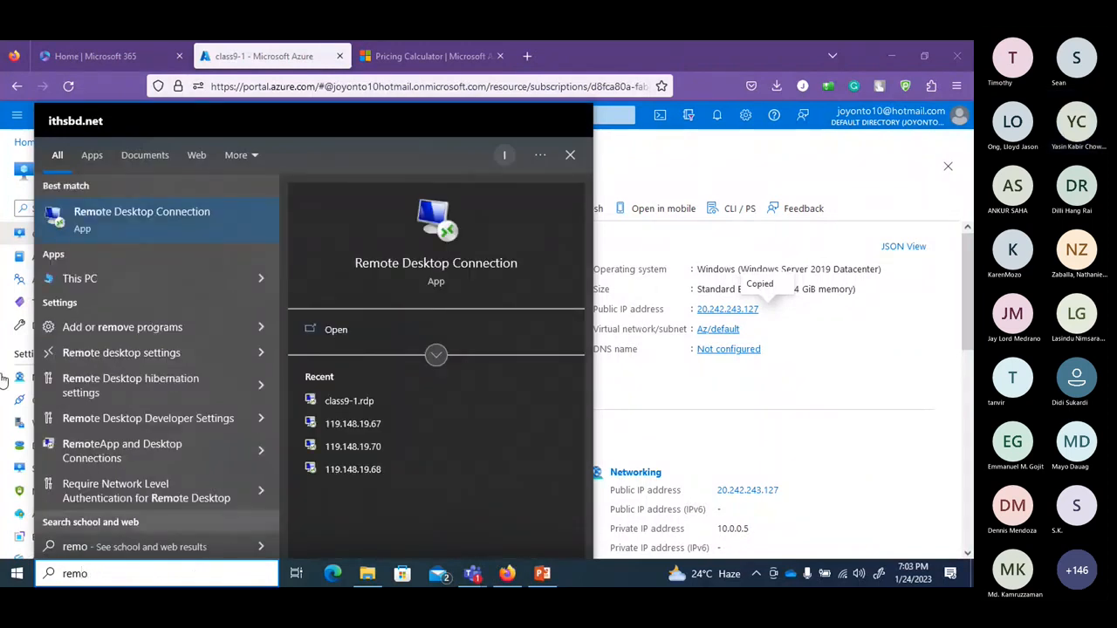
pyautogui.click(208, 224)
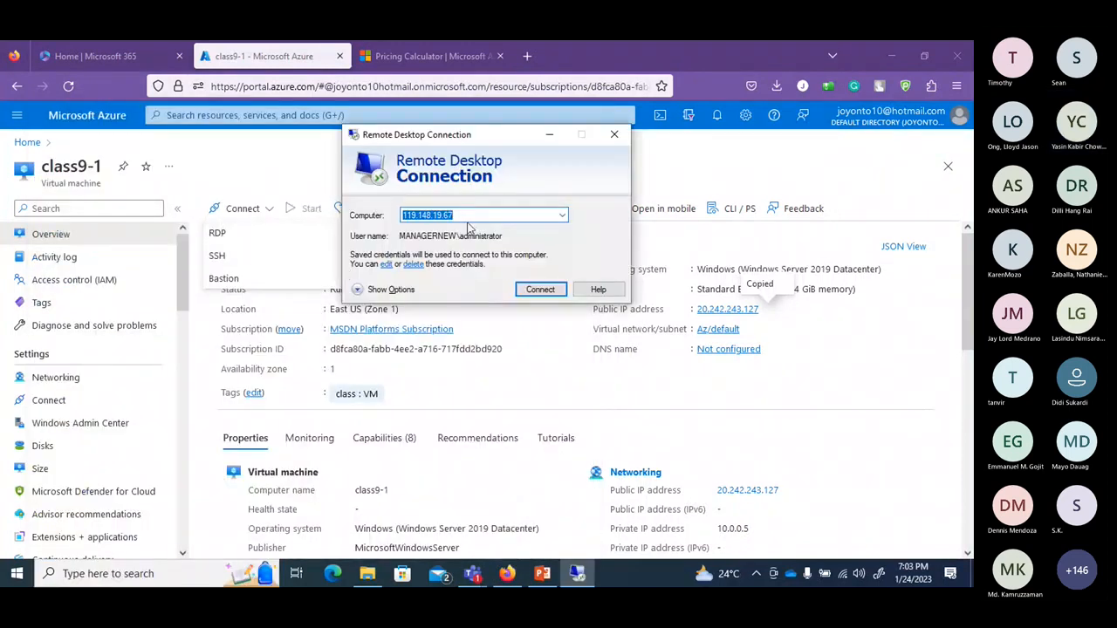
pyautogui.doubleClick(469, 217)
pyautogui.hotkey('ctrl', 'v')
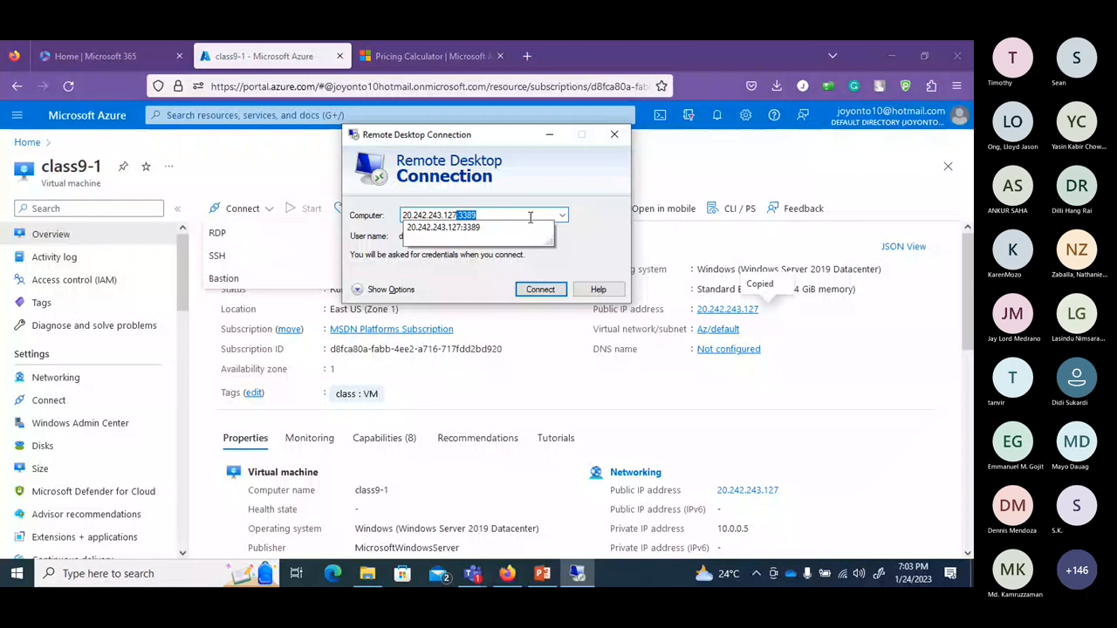
pyautogui.press('Return')
pyautogui.press('Return')
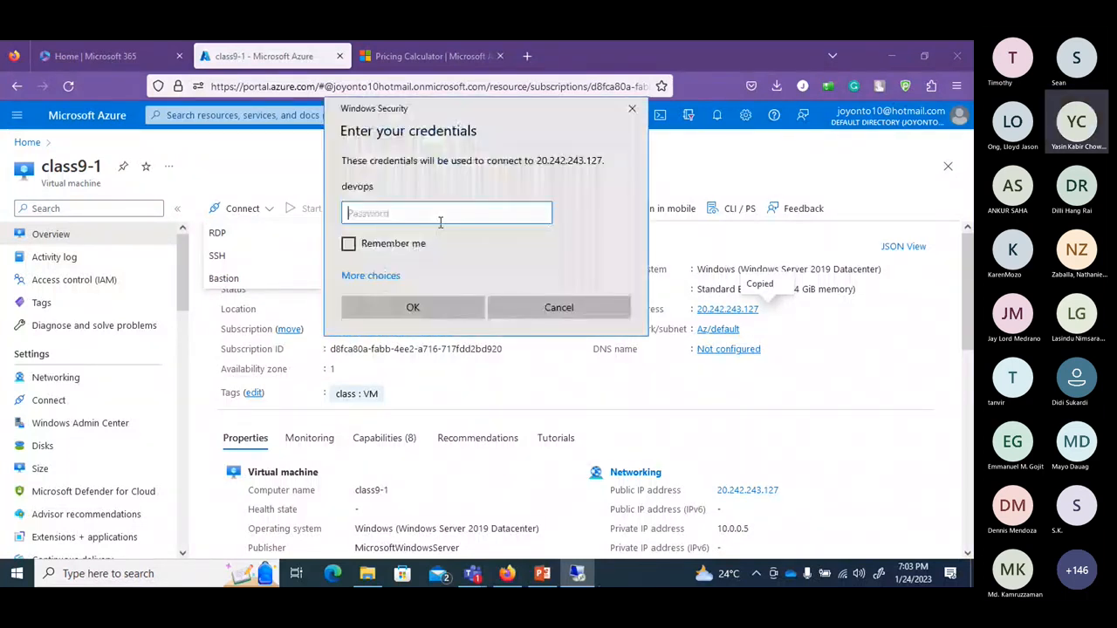
# Sign in with the account password, retry after the failed logon, and accept the certificate.
pyautogui.write('*')
pyautogui.press('BackSpace')
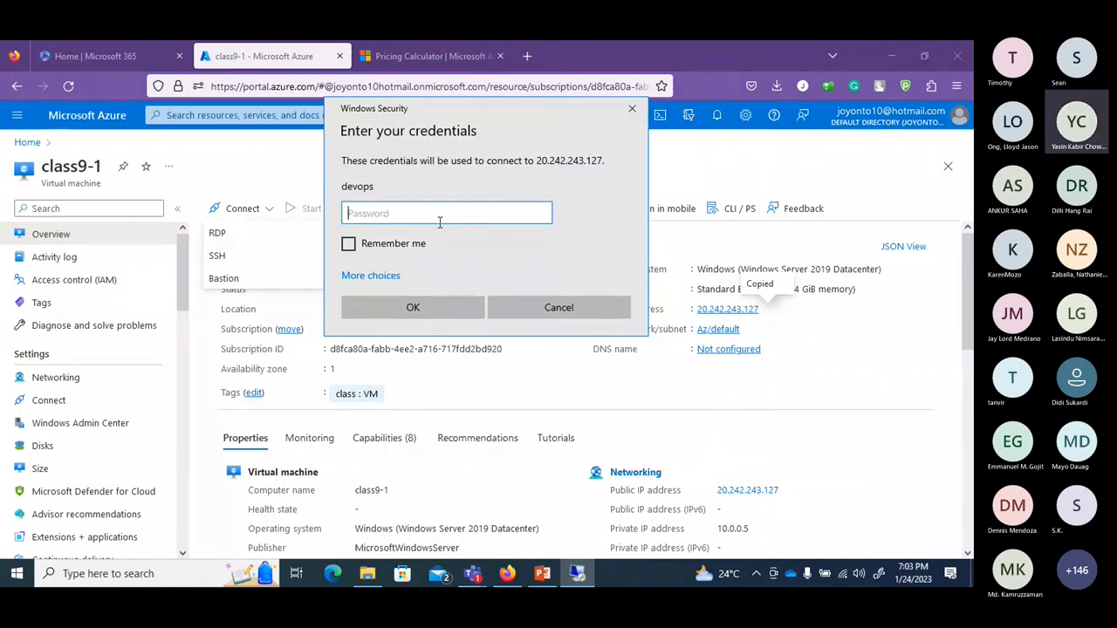
pyautogui.write('******')
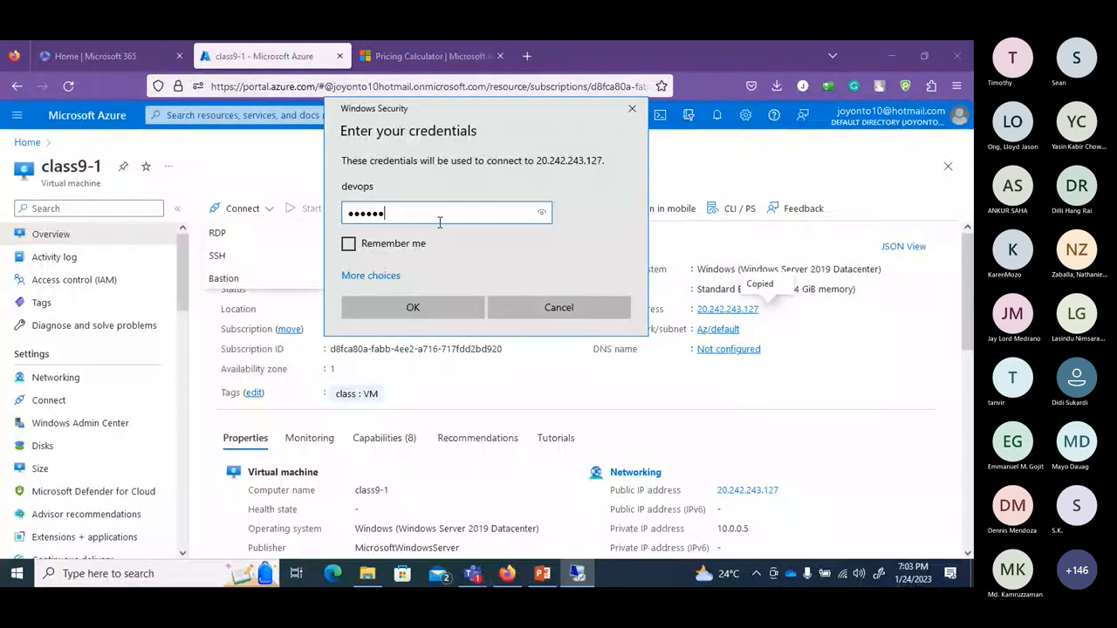
pyautogui.write('******')
pyautogui.press('Return')
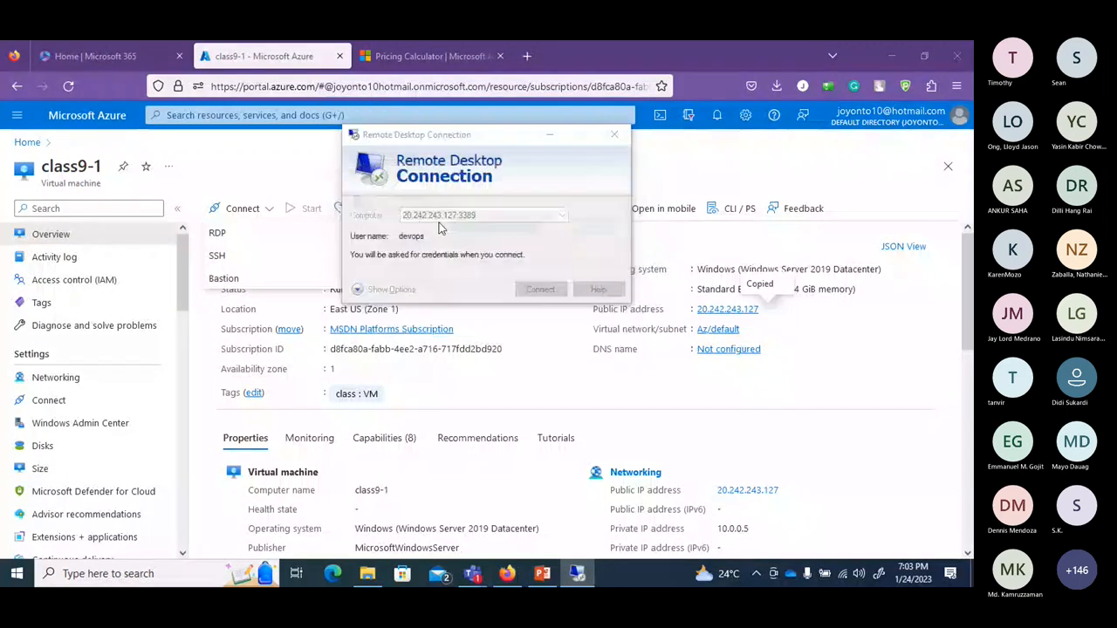
pyautogui.write('******')
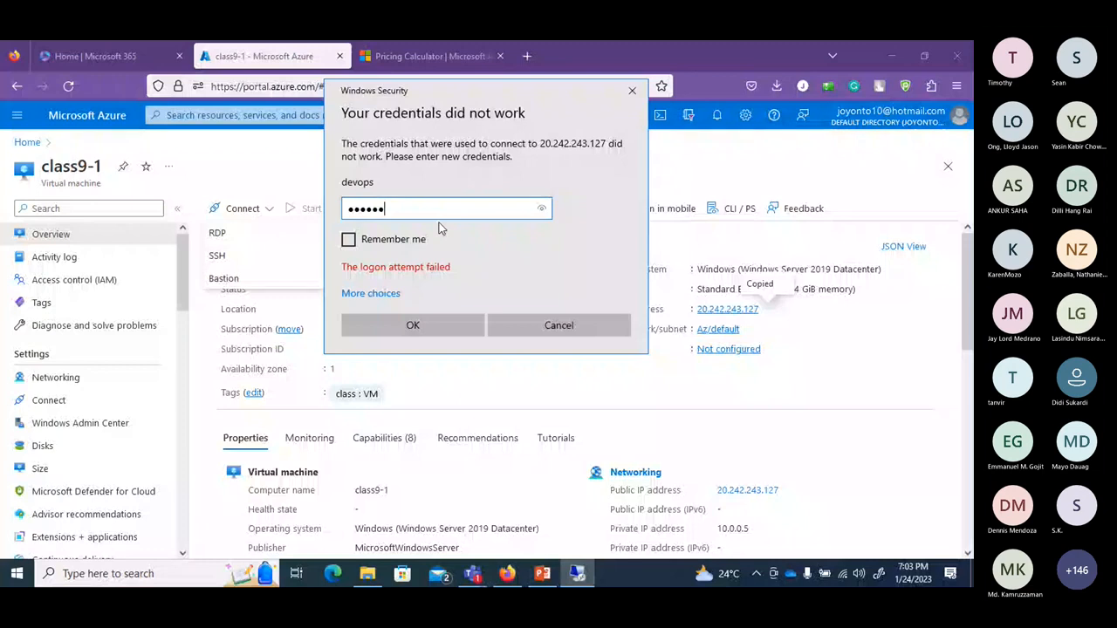
pyautogui.write('******')
pyautogui.press('Return')
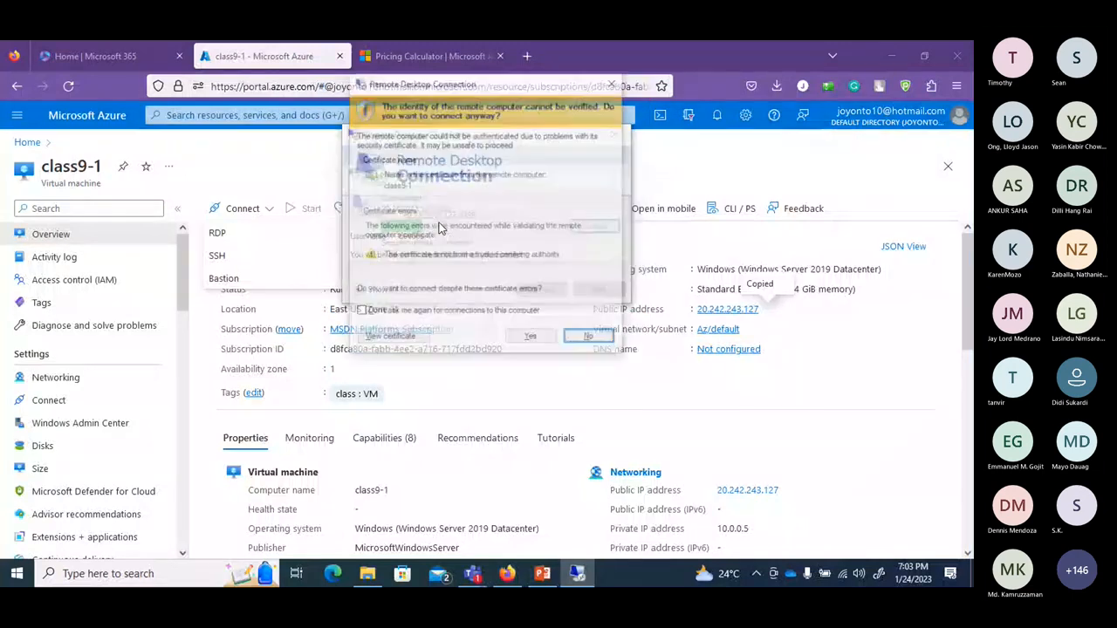
pyautogui.click(530, 338)
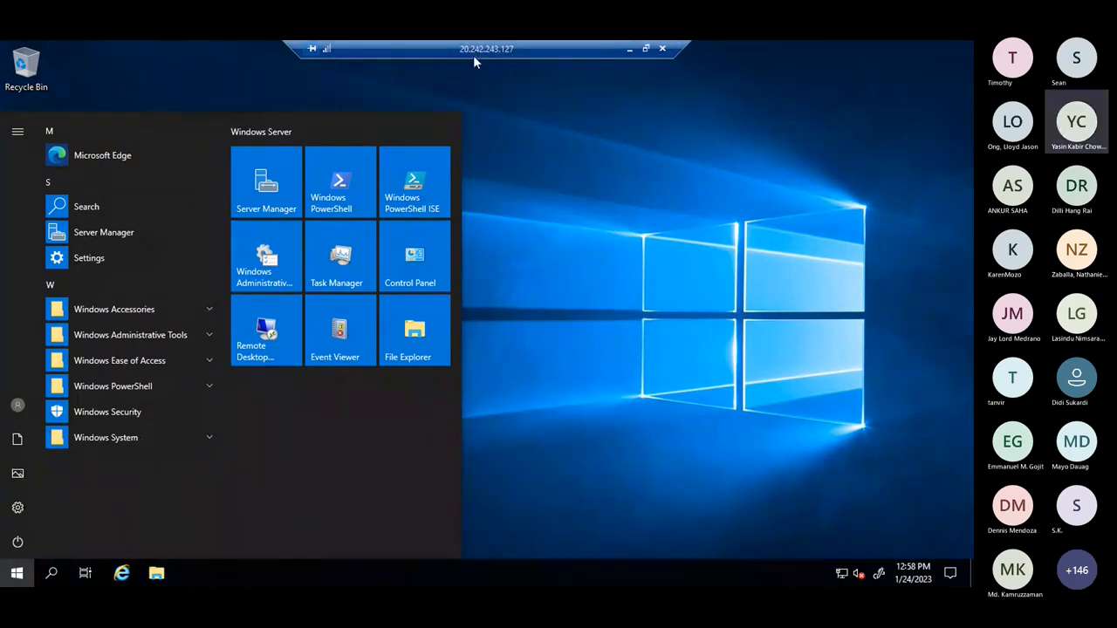
# Close the Start menu on the remote class9-1 desktop.
pyautogui.click(585, 172)
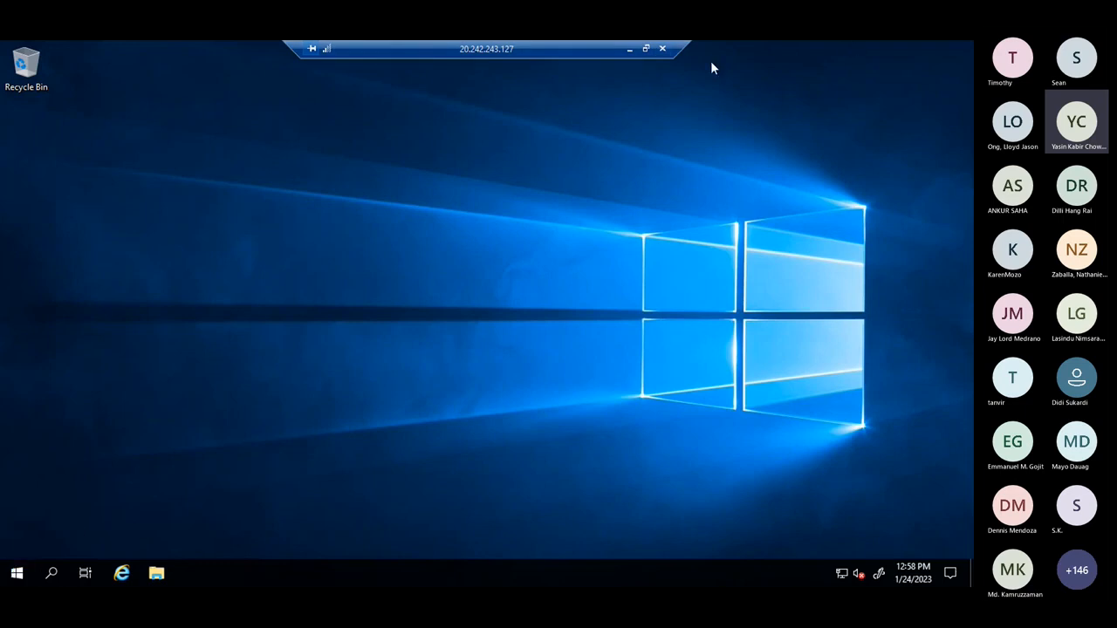
# Disconnect the remote session, then stop class9-1 and check its deallocation in Notifications.
pyautogui.click(663, 49)
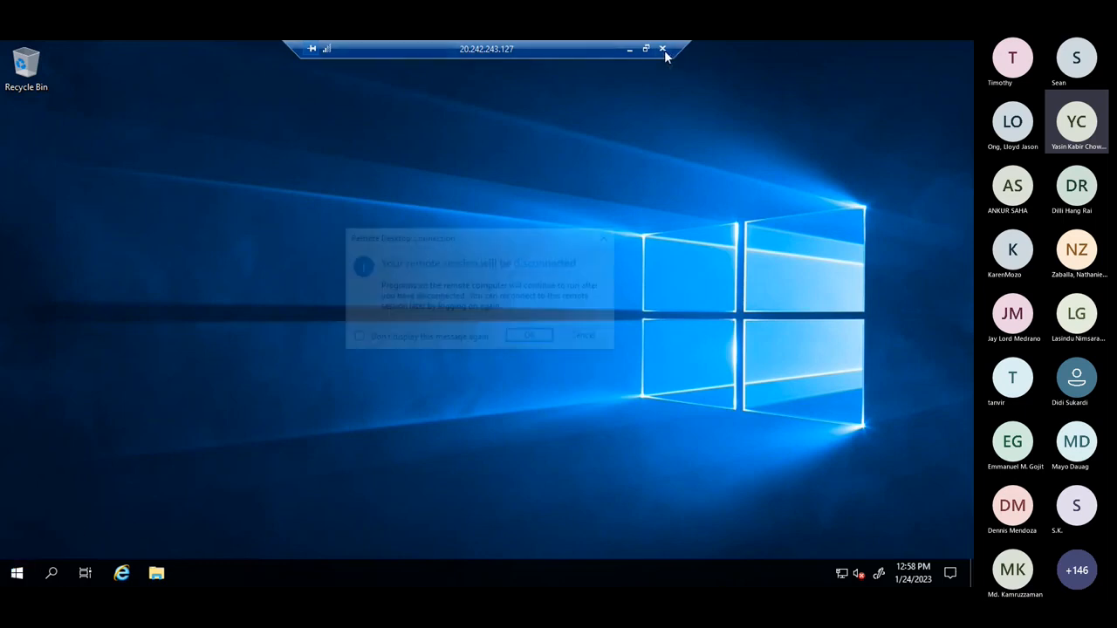
pyautogui.click(544, 337)
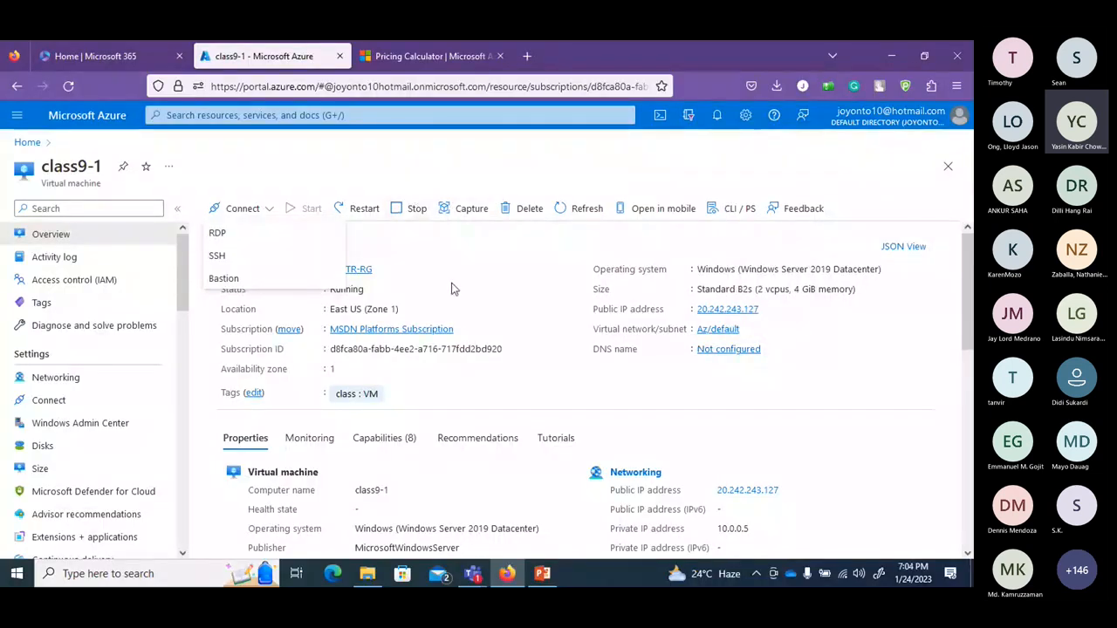
pyautogui.click(418, 211)
pyautogui.click(248, 287)
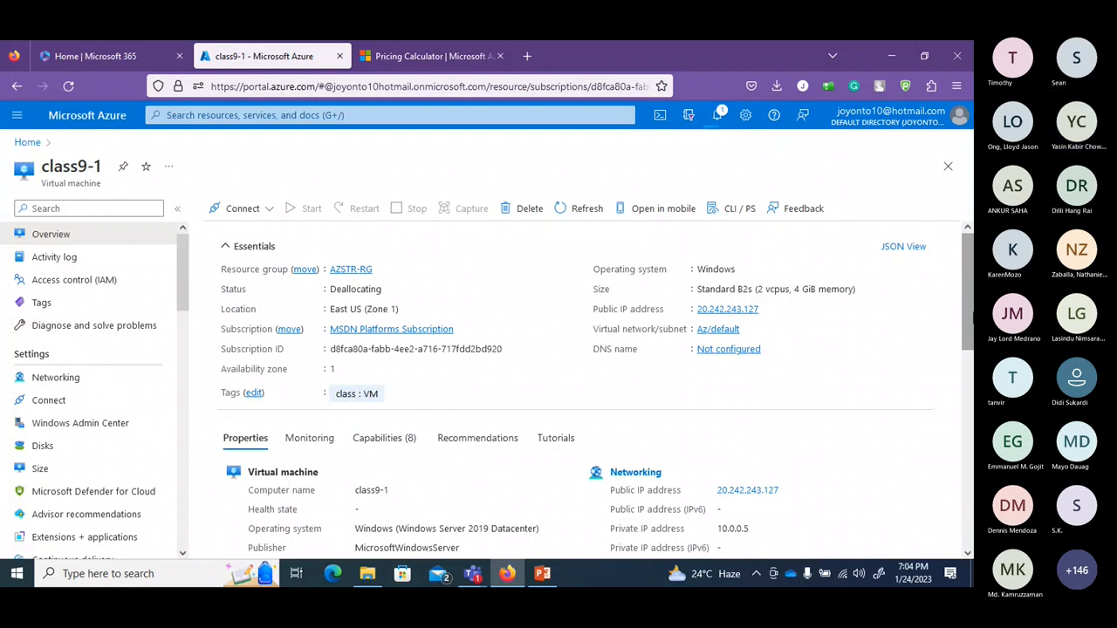
pyautogui.click(719, 121)
pyautogui.click(723, 125)
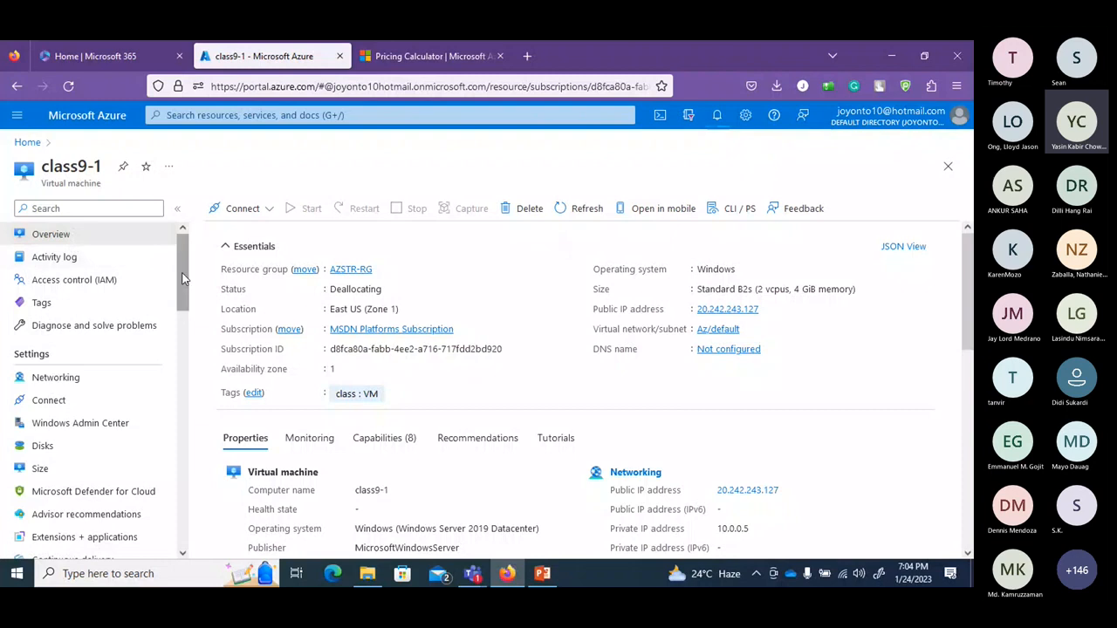
pyautogui.click(35, 141)
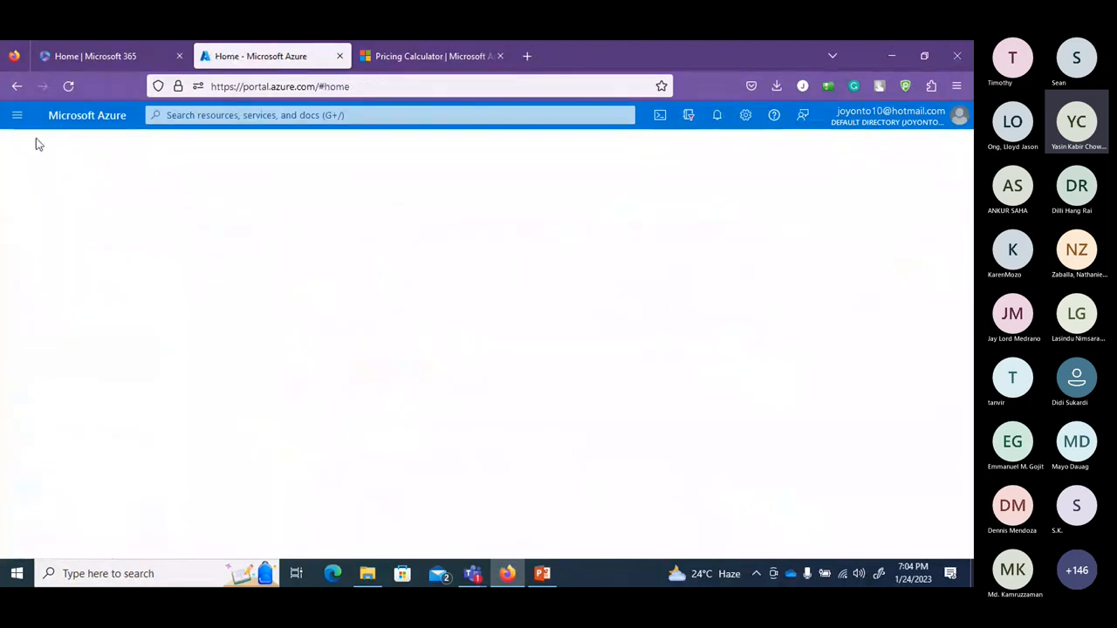
pyautogui.click(217, 209)
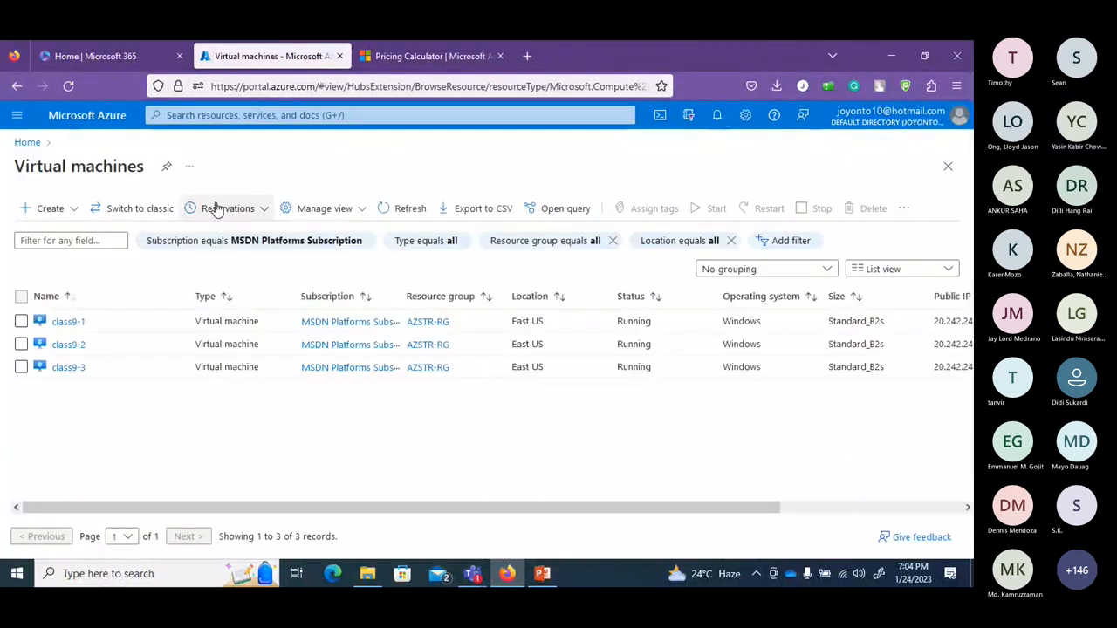
pyautogui.click(68, 346)
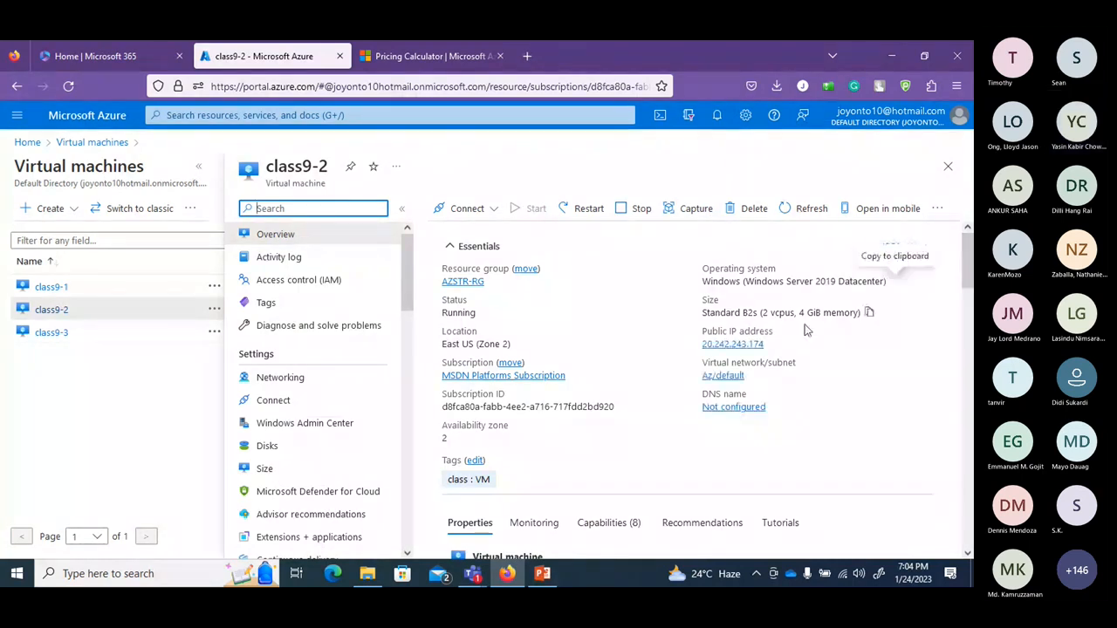
pyautogui.click(733, 344)
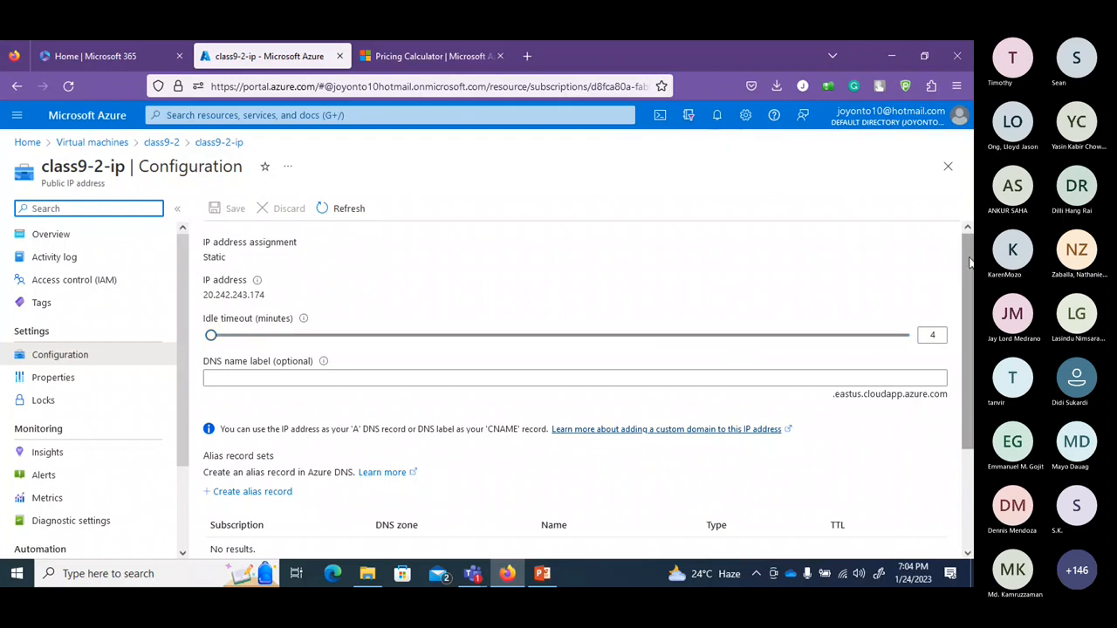
pyautogui.moveTo(969, 262)
pyautogui.mouseDown()
pyautogui.moveTo(964, 410)
pyautogui.moveTo(959, 249)
pyautogui.mouseUp()
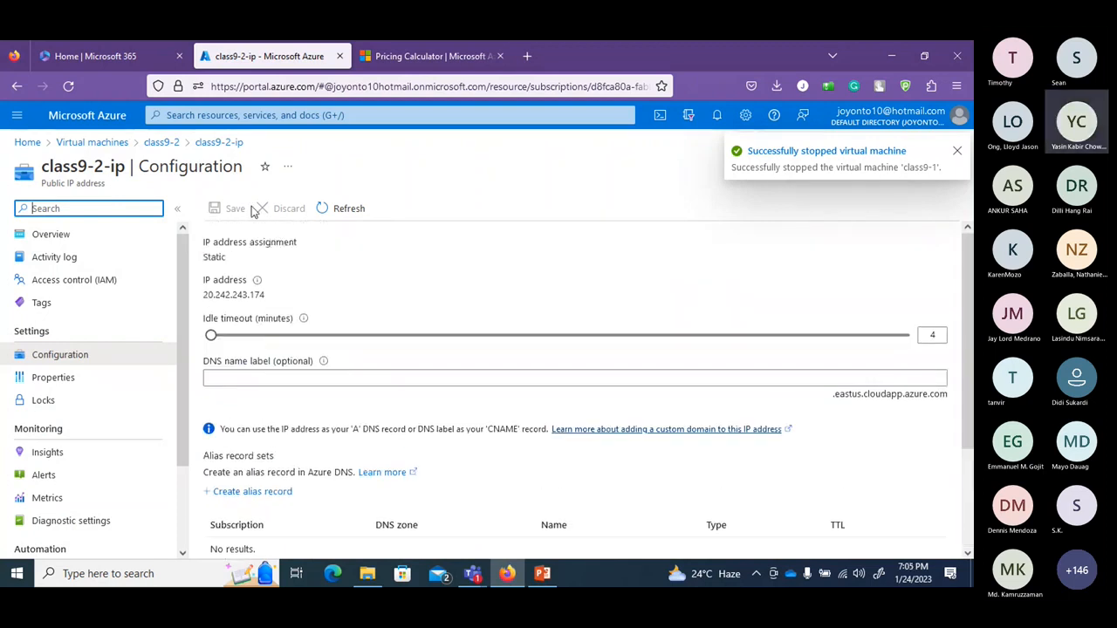
pyautogui.click(271, 296)
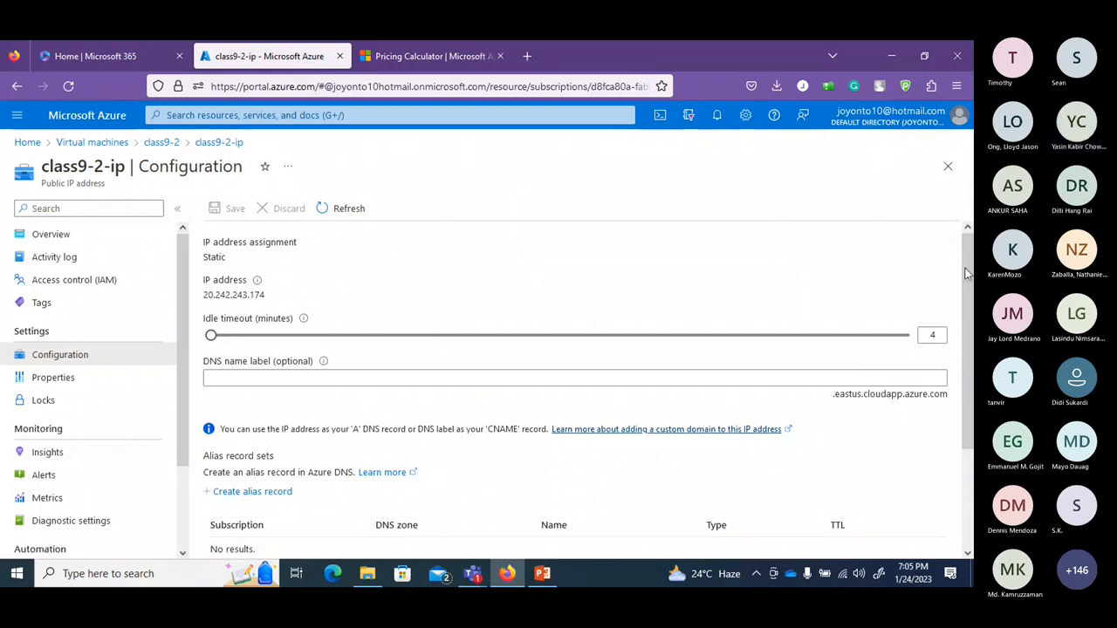
pyautogui.moveTo(968, 297); pyautogui.dragTo(968, 414)
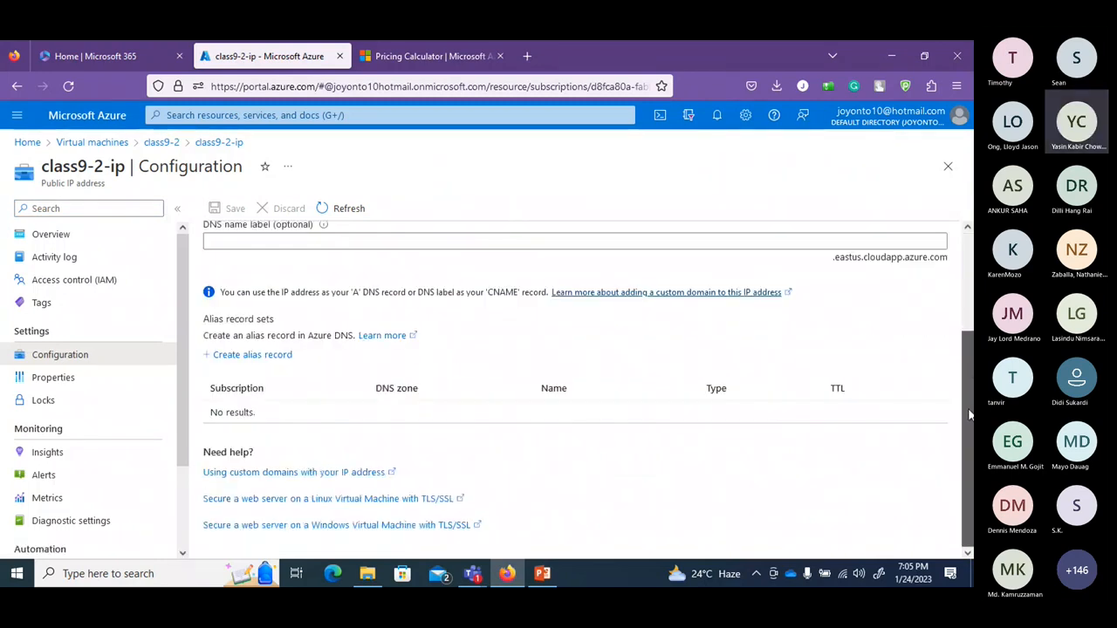
pyautogui.scroll(3, 969, 414)
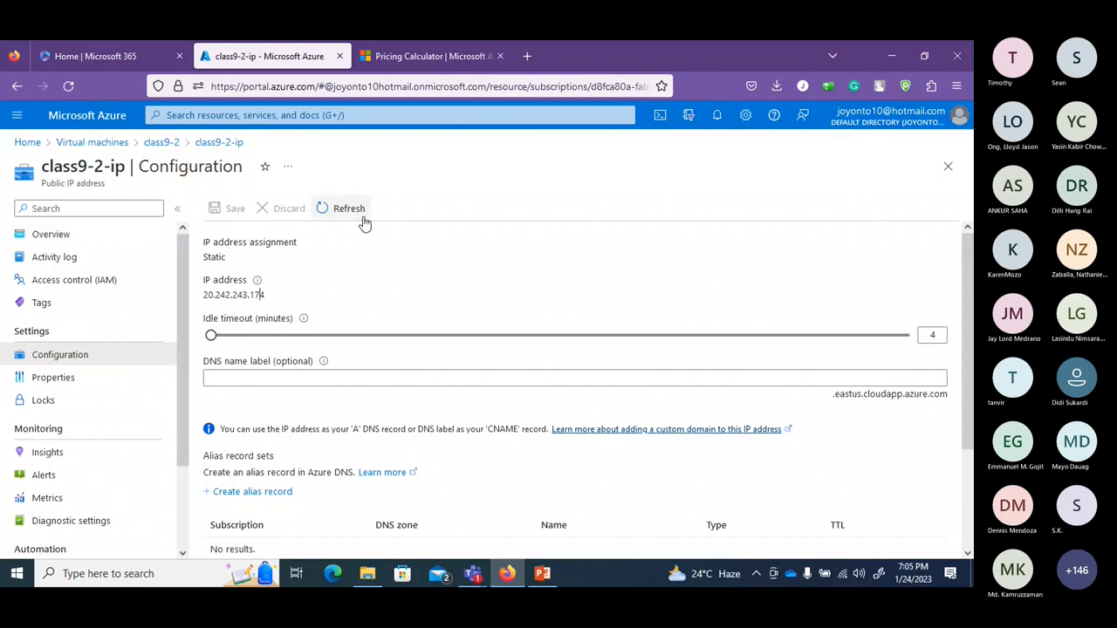
pyautogui.click(332, 213)
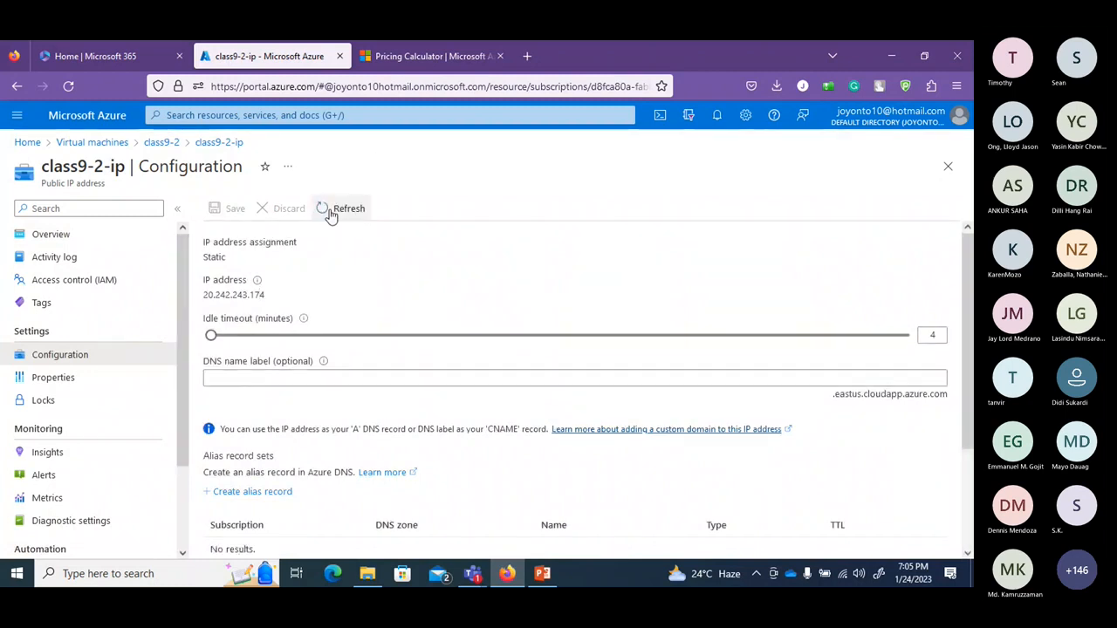
pyautogui.click(78, 235)
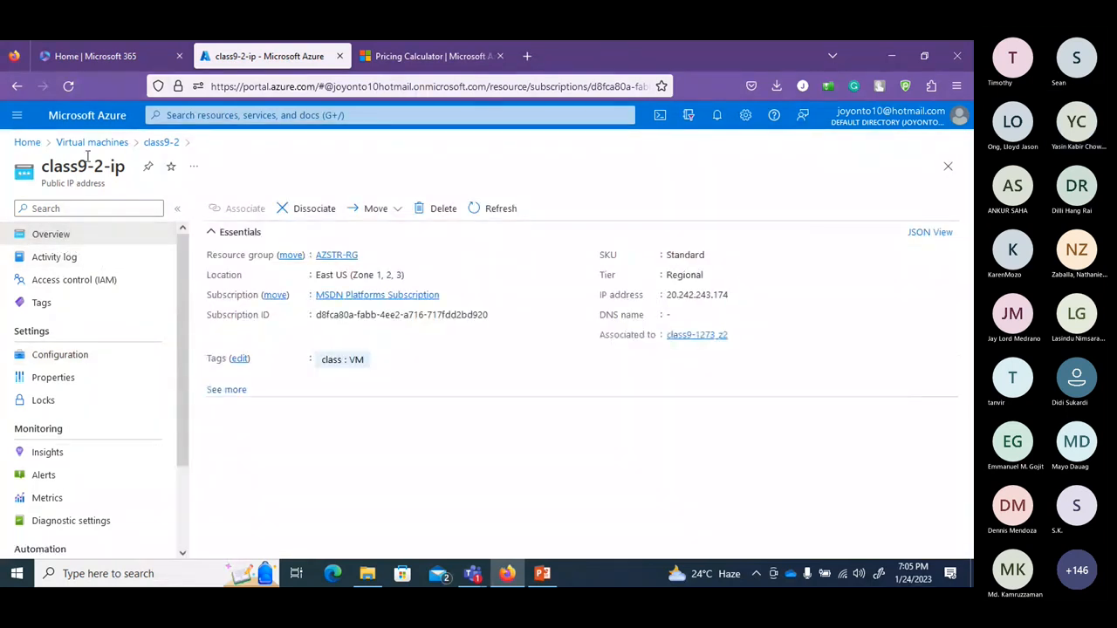
pyautogui.click(27, 144)
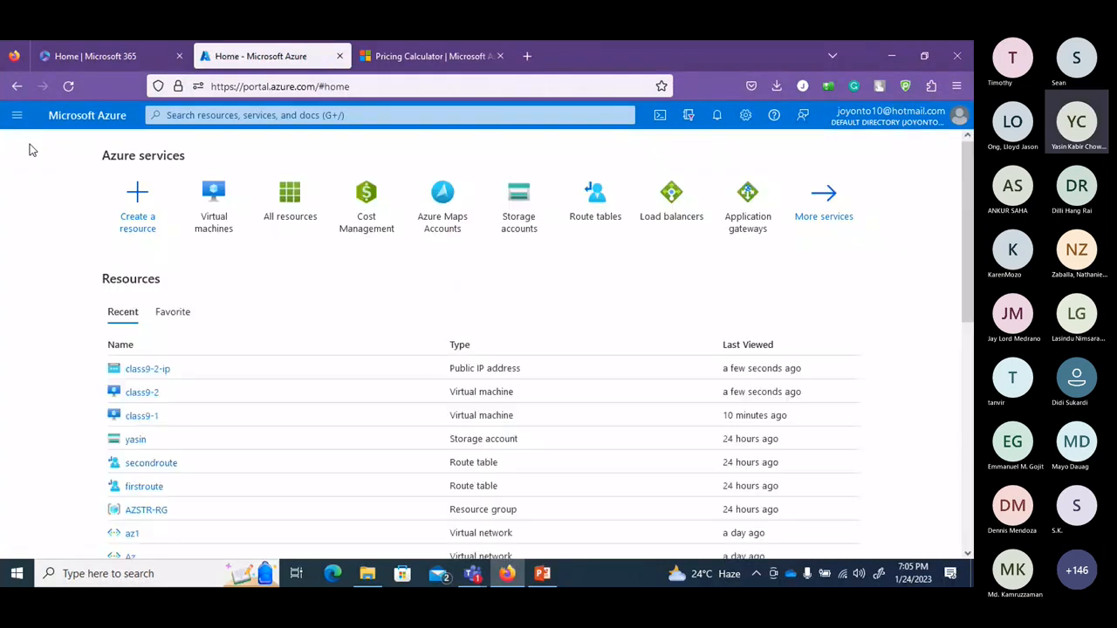
# Start a new virtual machine under MSDN Platforms Subscription in resource group AZSTR-RG.
pyautogui.click(205, 192)
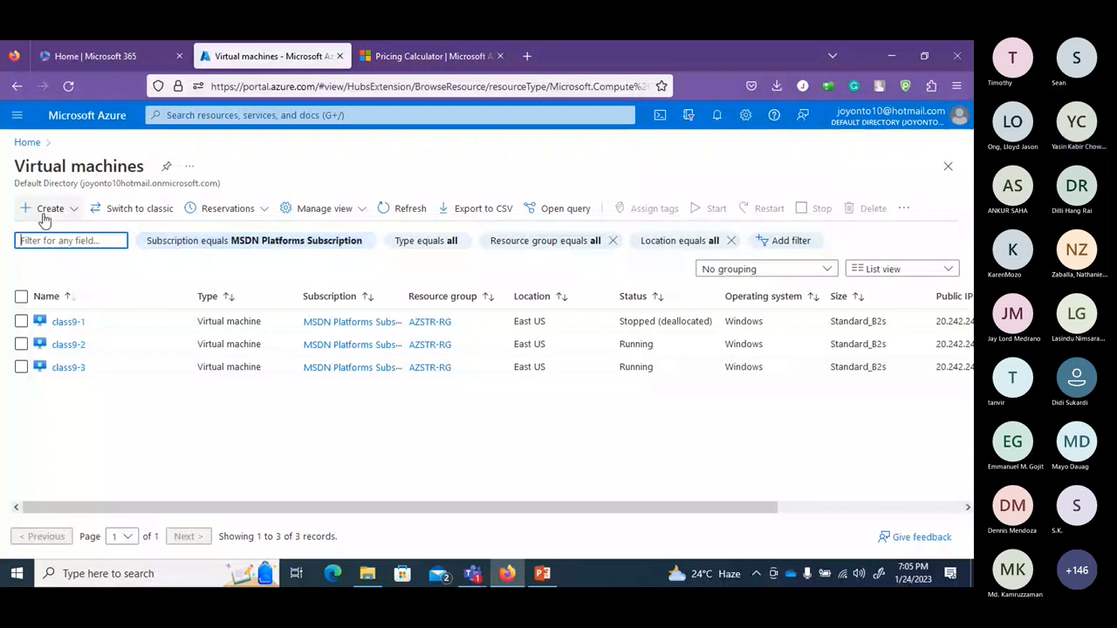
pyautogui.click(592, 233)
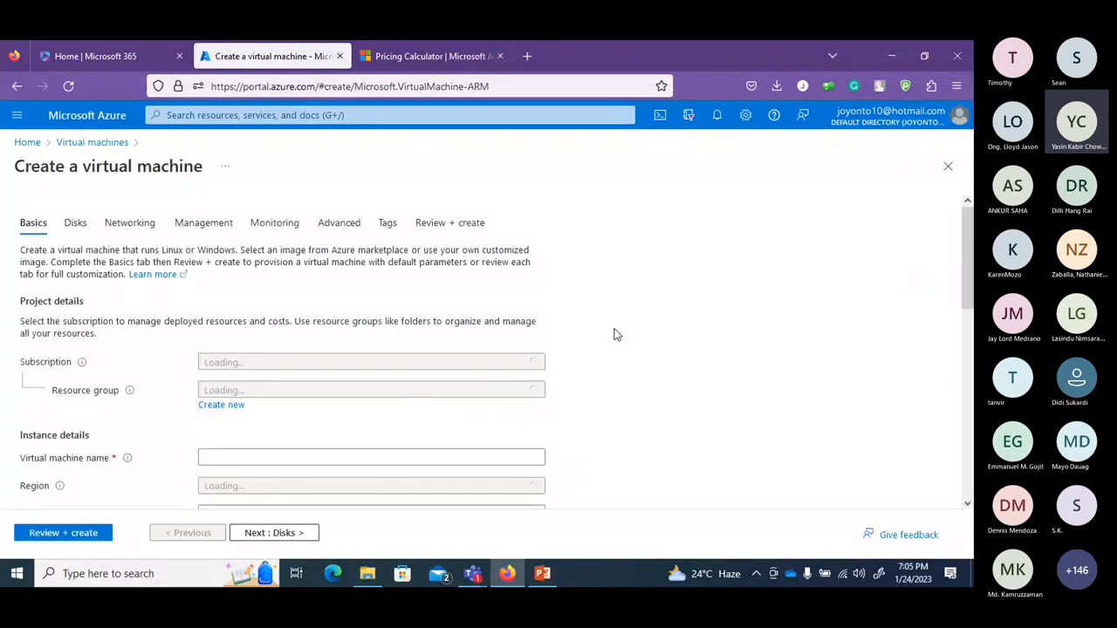
pyautogui.scroll(-2, 853, 321)
pyautogui.click(534, 313)
pyautogui.click(528, 282)
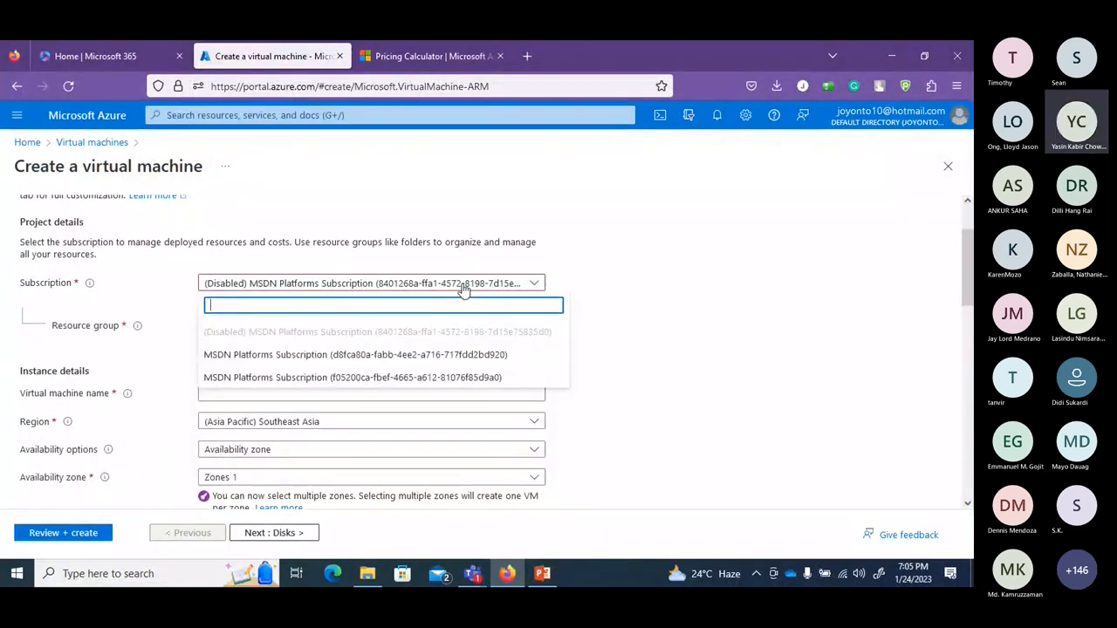
pyautogui.click(356, 356)
pyautogui.click(445, 312)
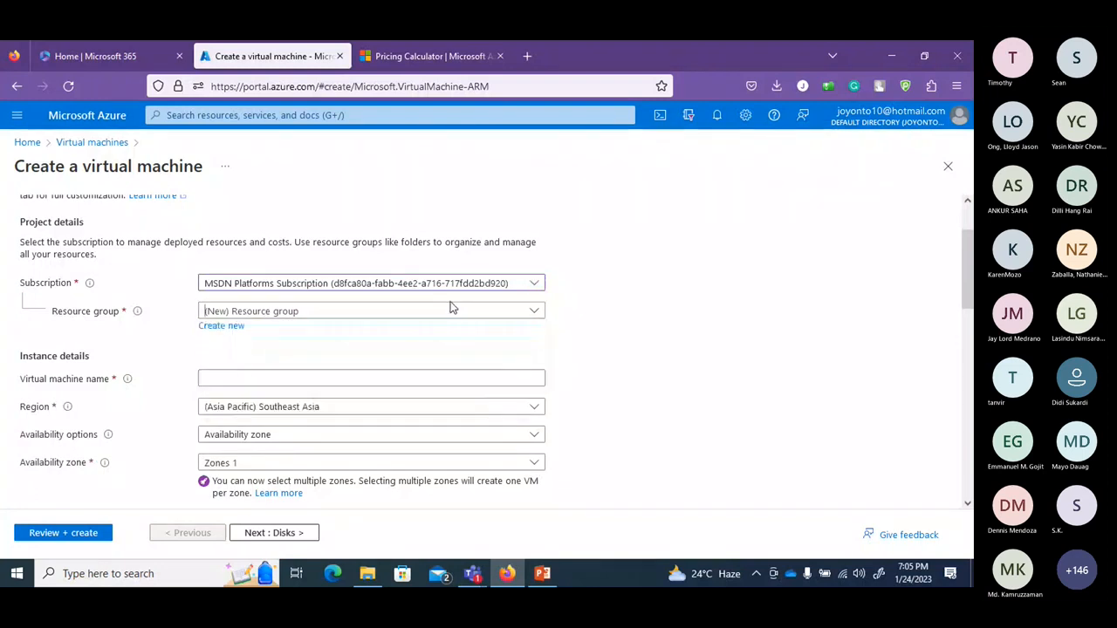
pyautogui.click(453, 314)
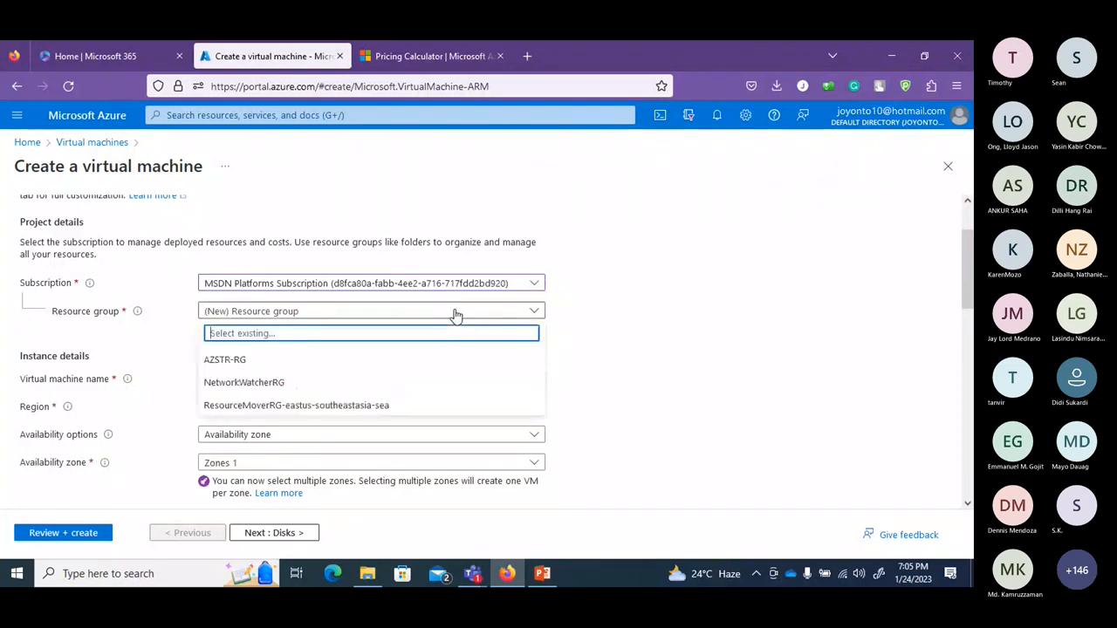
pyautogui.click(341, 359)
# Name the virtual machine class-92, correcting the typed class-91.
pyautogui.scroll(-1, 968, 319)
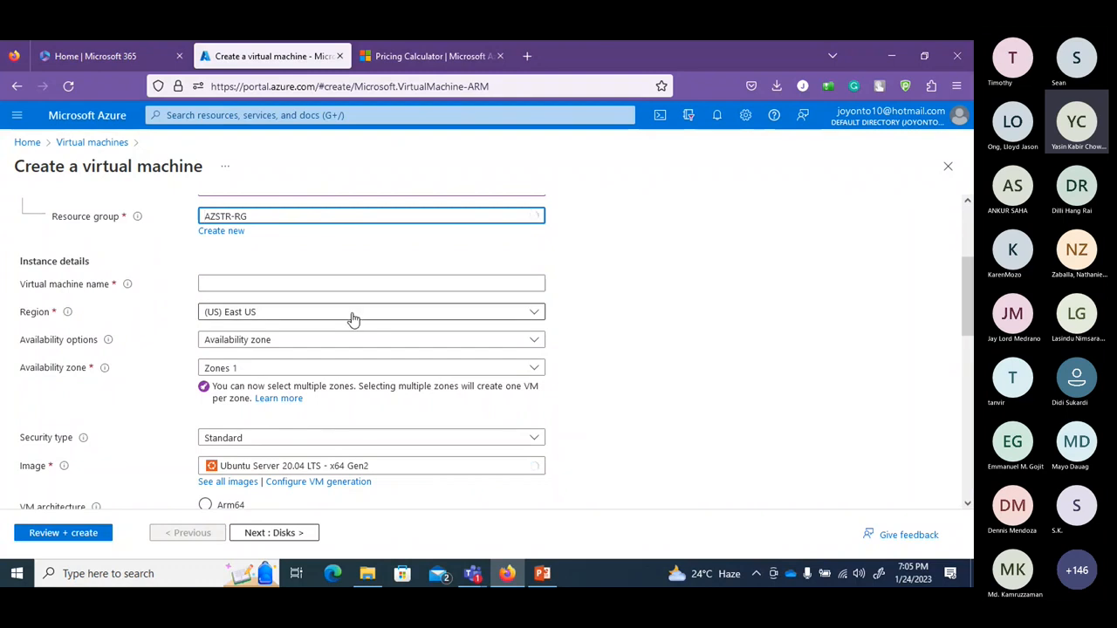
pyautogui.click(347, 284)
pyautogui.write('class')
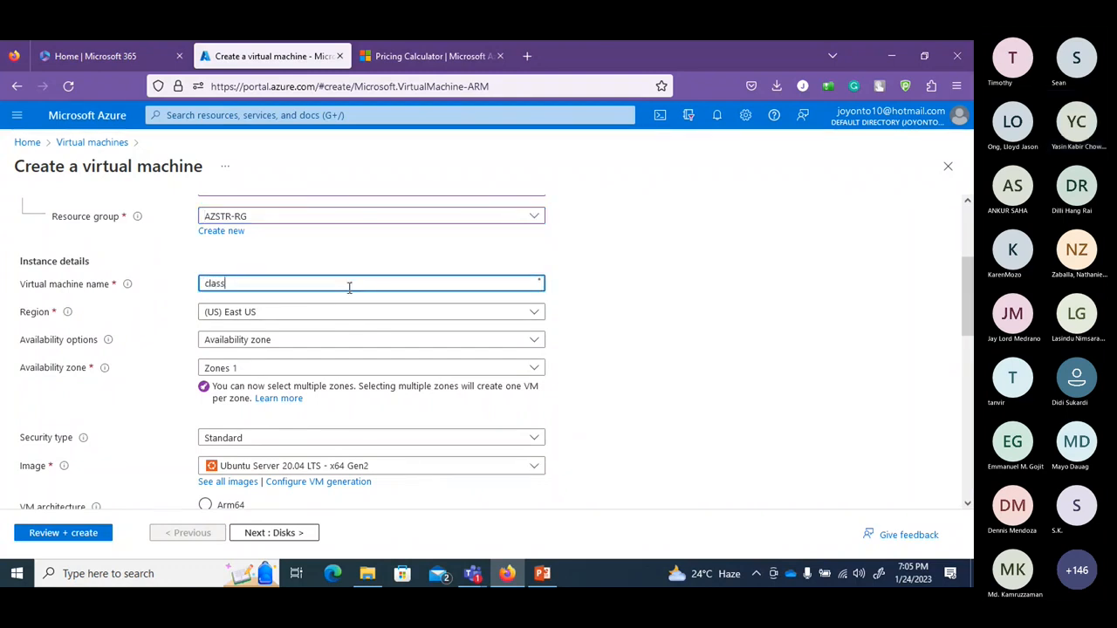
pyautogui.write('-')
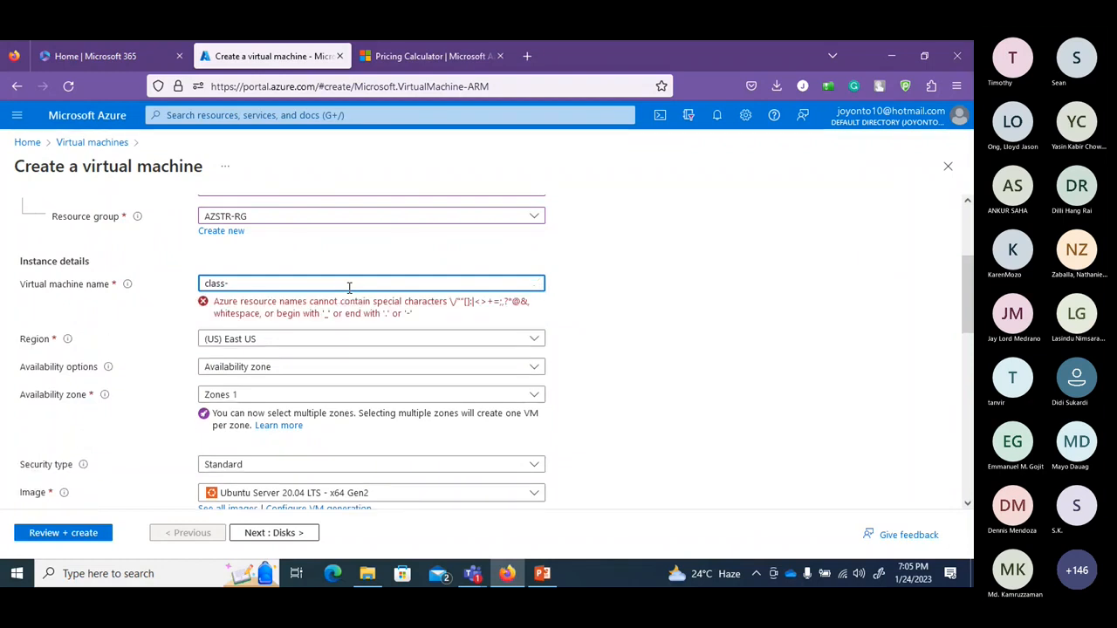
pyautogui.write('91')
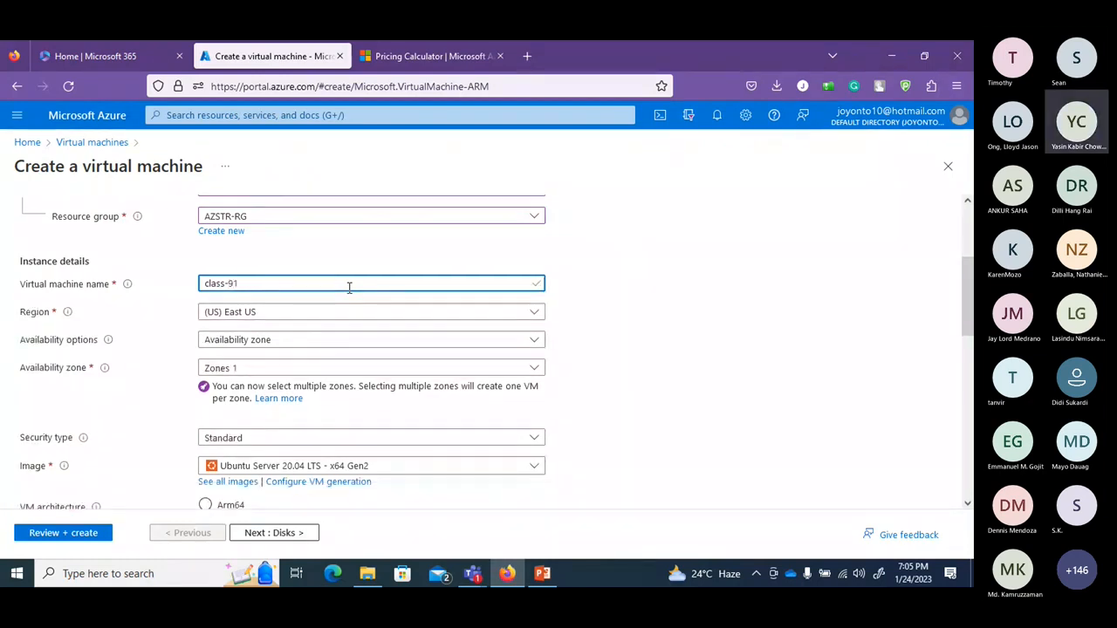
pyautogui.press('BackSpace')
pyautogui.write('2')
pyautogui.moveTo(968, 327); pyautogui.dragTo(967, 375)
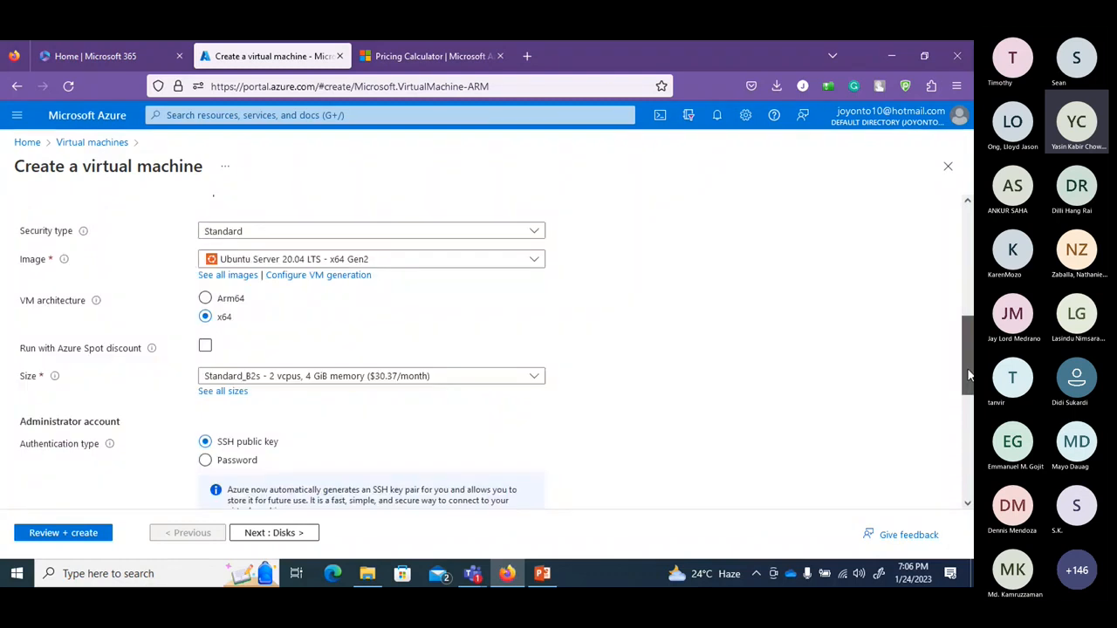
# Choose the Windows Server 2019 Datacenter image and enter matching administrator passwords.
pyautogui.click(536, 262)
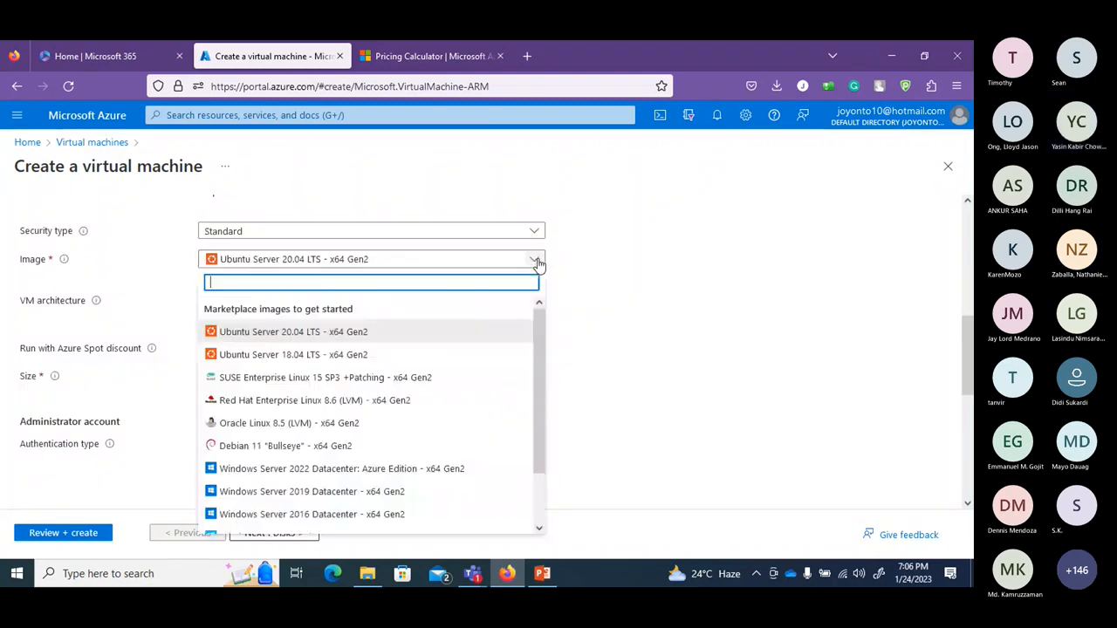
pyautogui.click(401, 495)
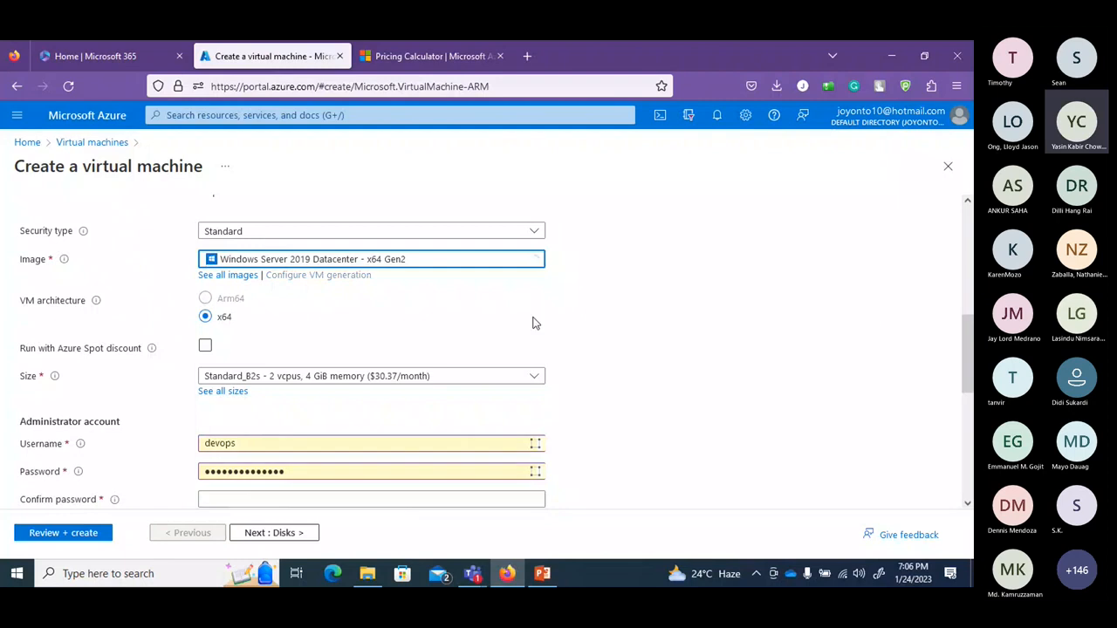
pyautogui.moveTo(967, 331); pyautogui.dragTo(966, 392)
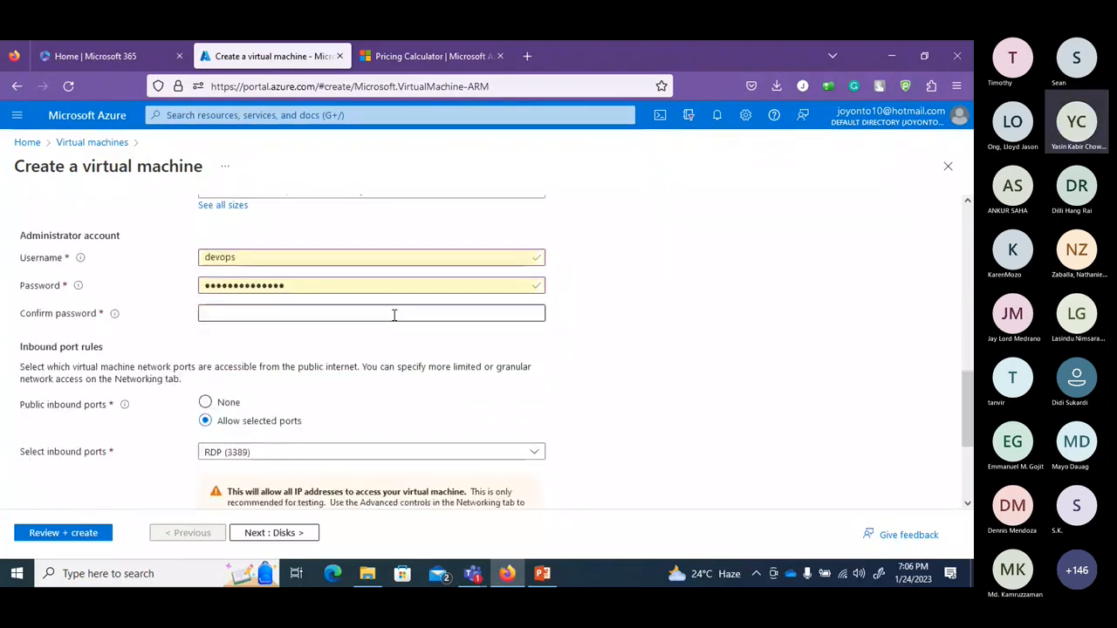
pyautogui.click(393, 315)
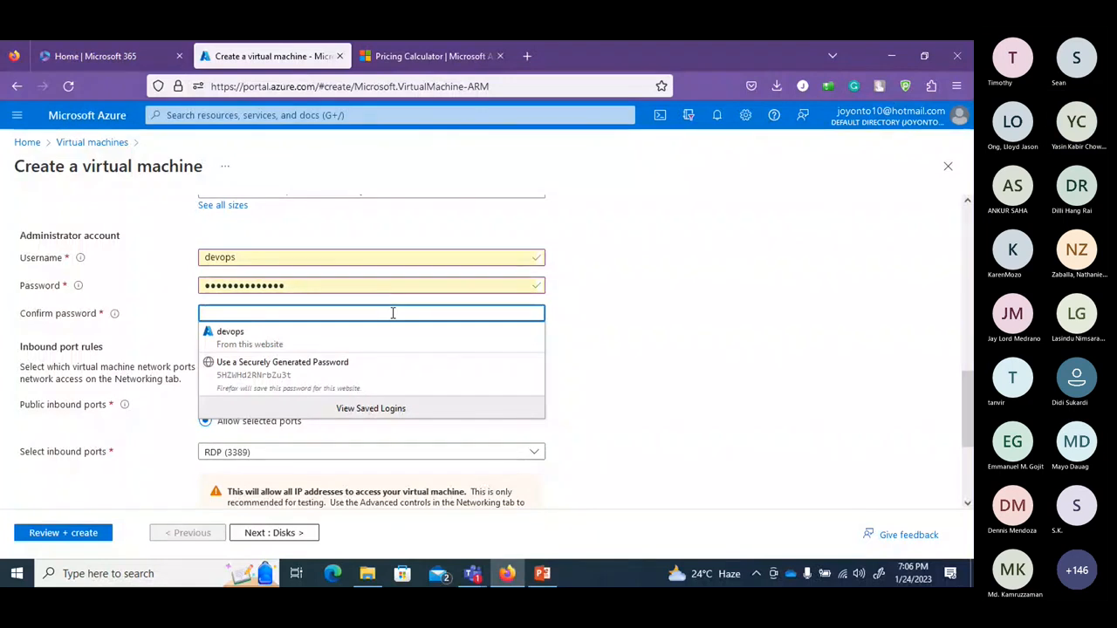
pyautogui.write('••••••')
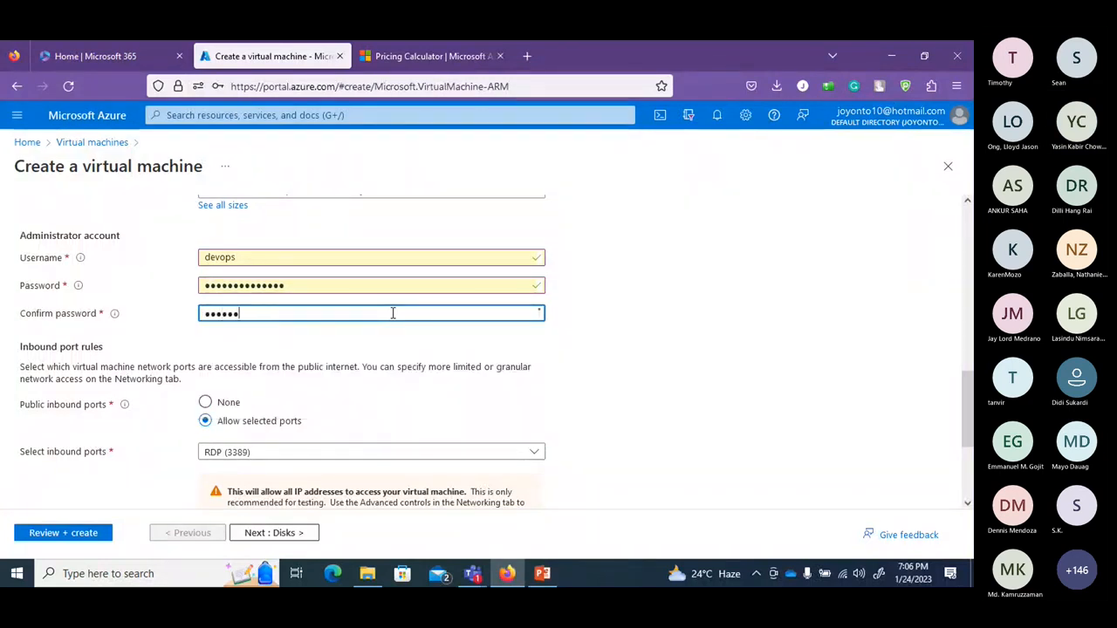
pyautogui.write('•••••••')
pyautogui.doubleClick(369, 288)
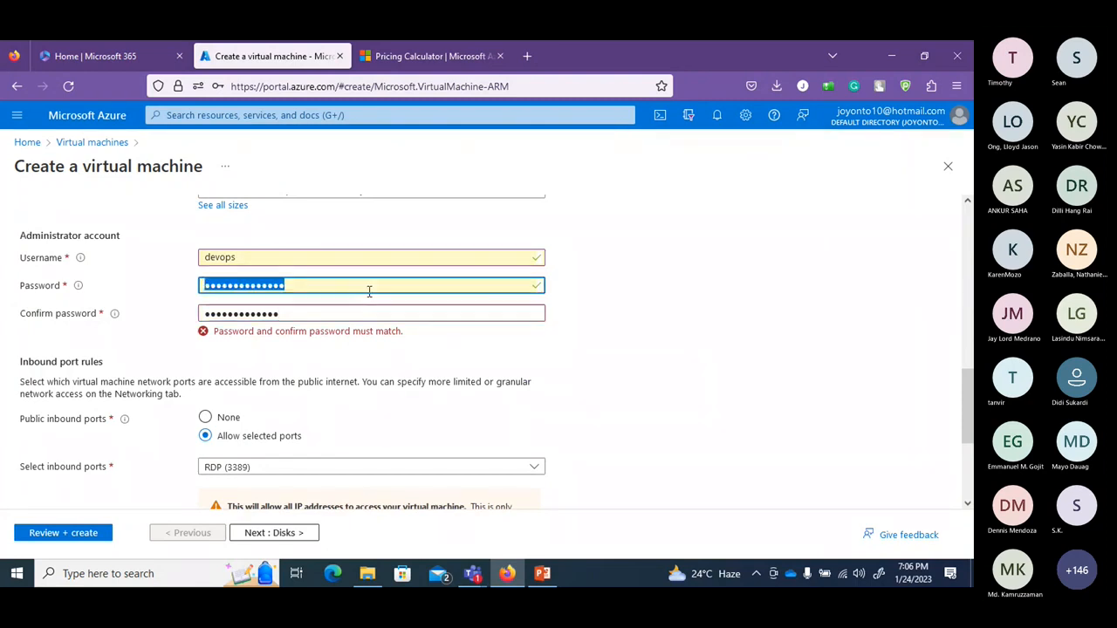
pyautogui.write('••••••••••')
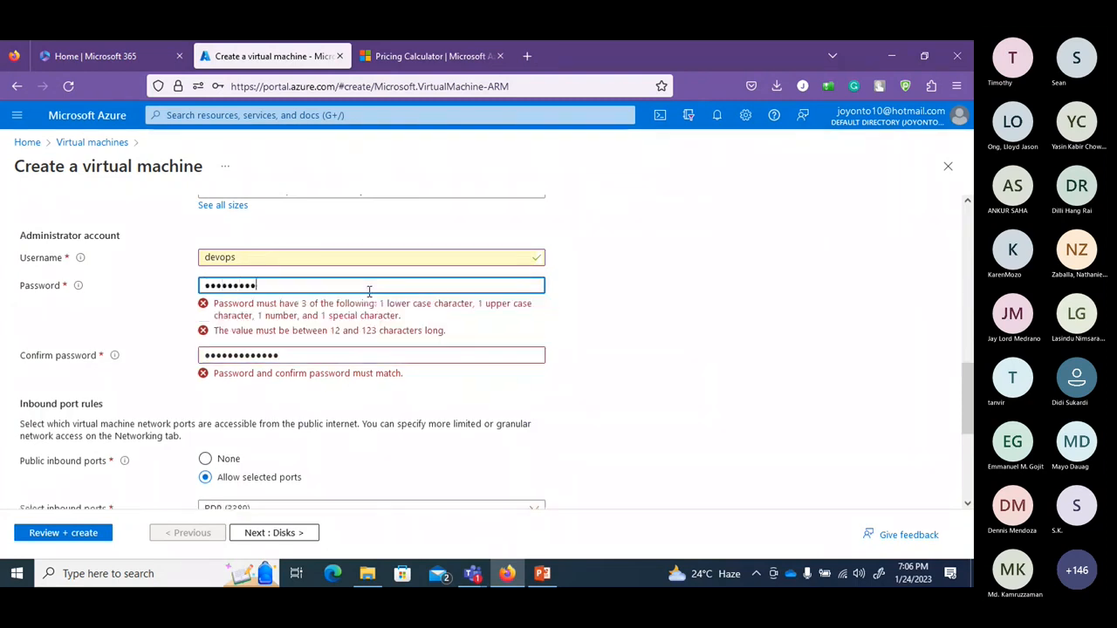
pyautogui.write('•••')
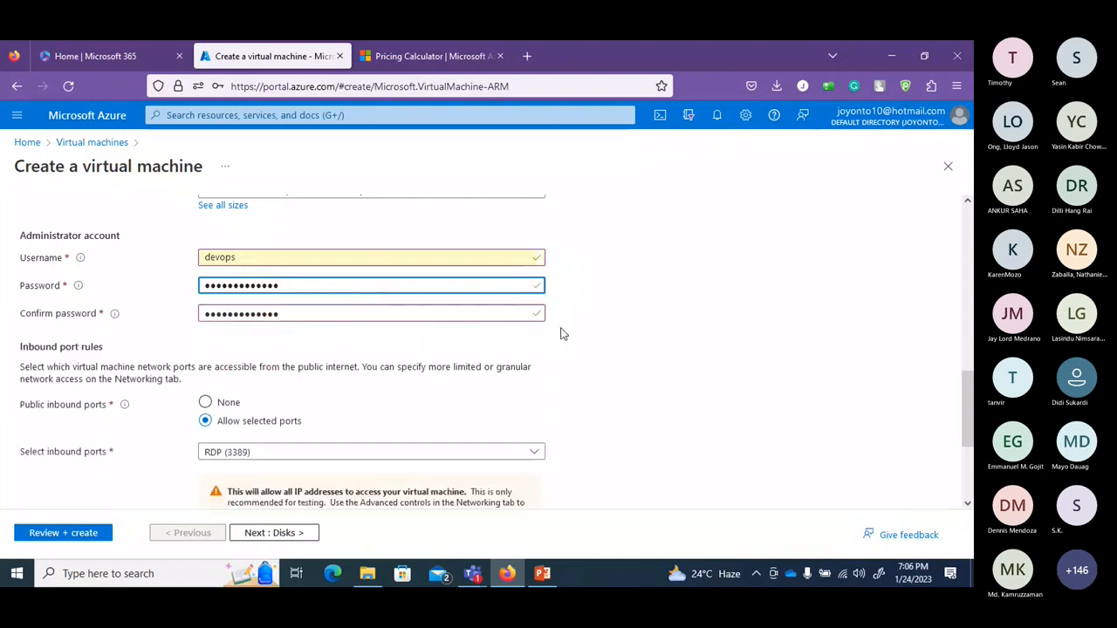
pyautogui.click(607, 347)
# Keep RDP (3389) as the inbound port and advance through Disks to Networking.
pyautogui.scroll(-2, 963, 322)
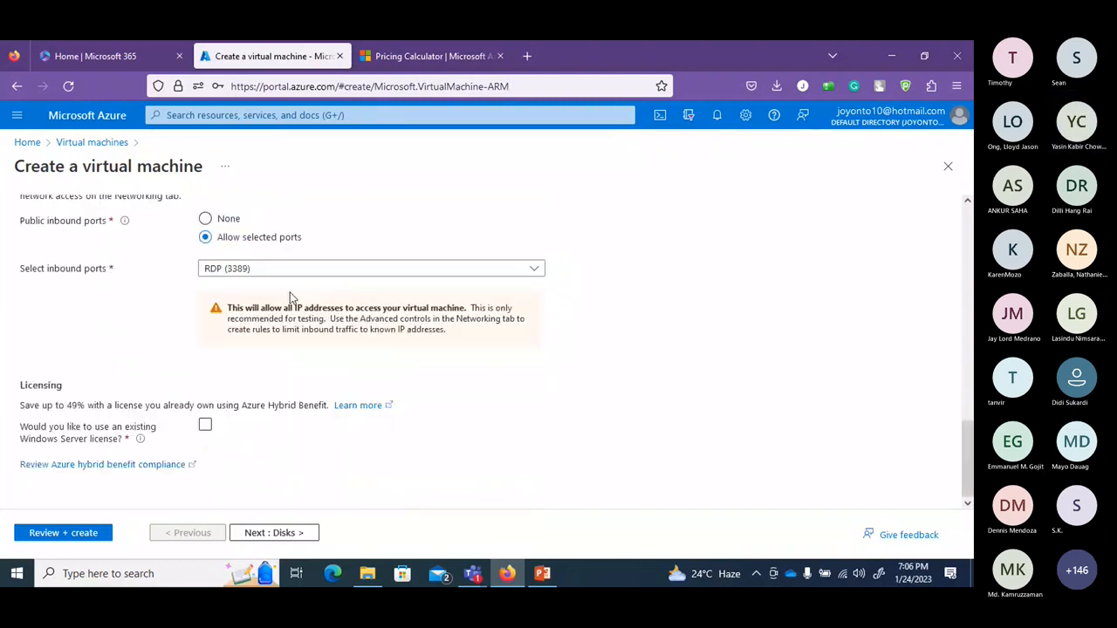
pyautogui.click(290, 268)
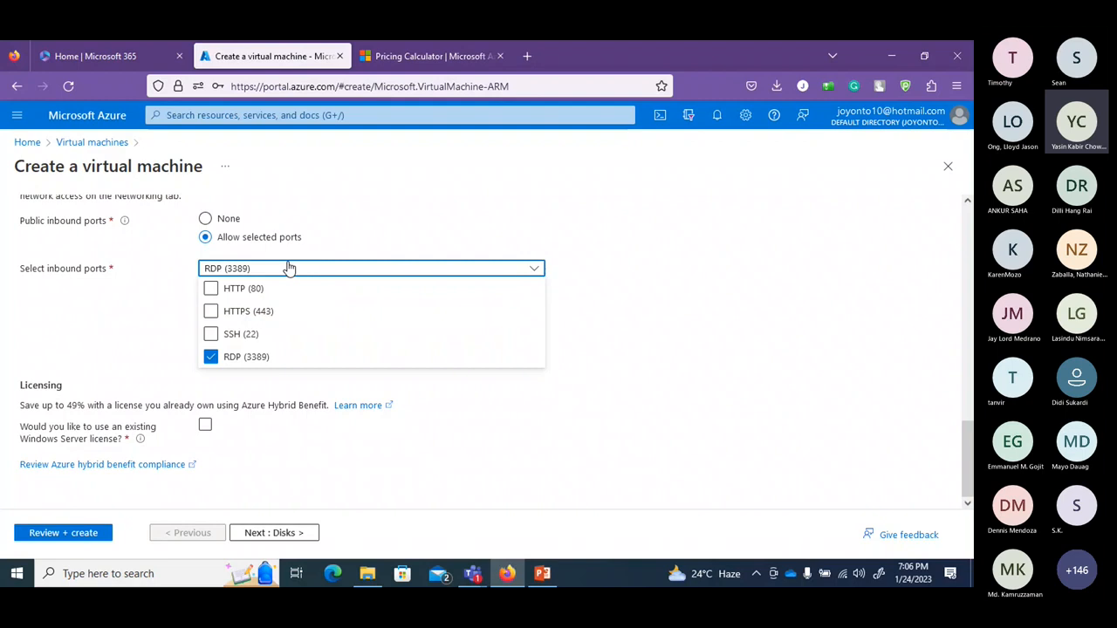
pyautogui.click(290, 269)
pyautogui.moveTo(965, 458); pyautogui.dragTo(971, 419)
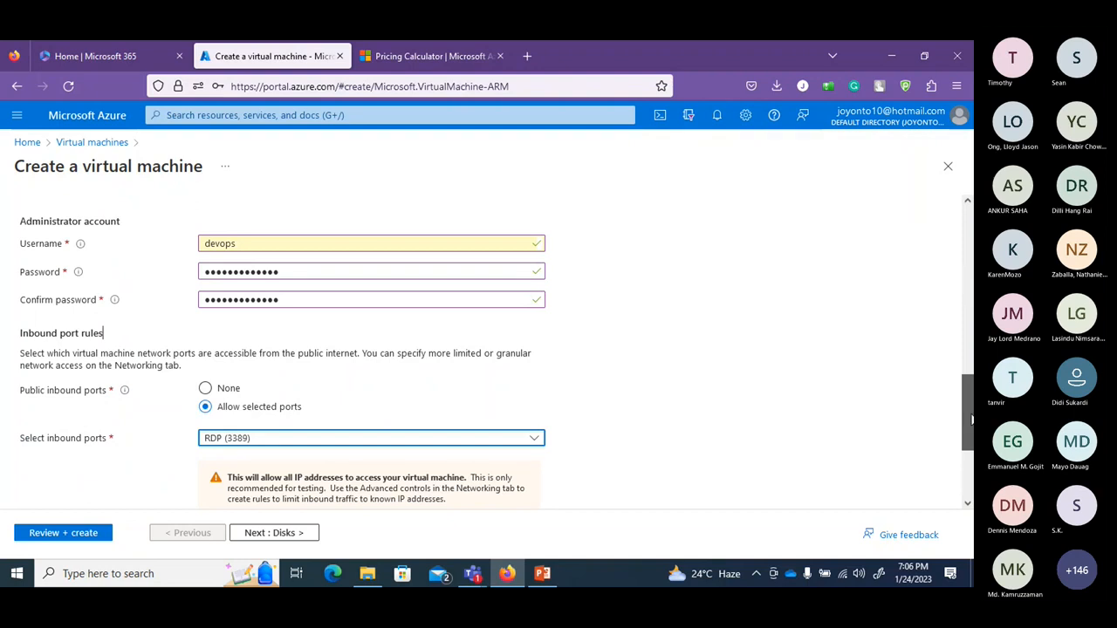
pyautogui.scroll(-3, 971, 418)
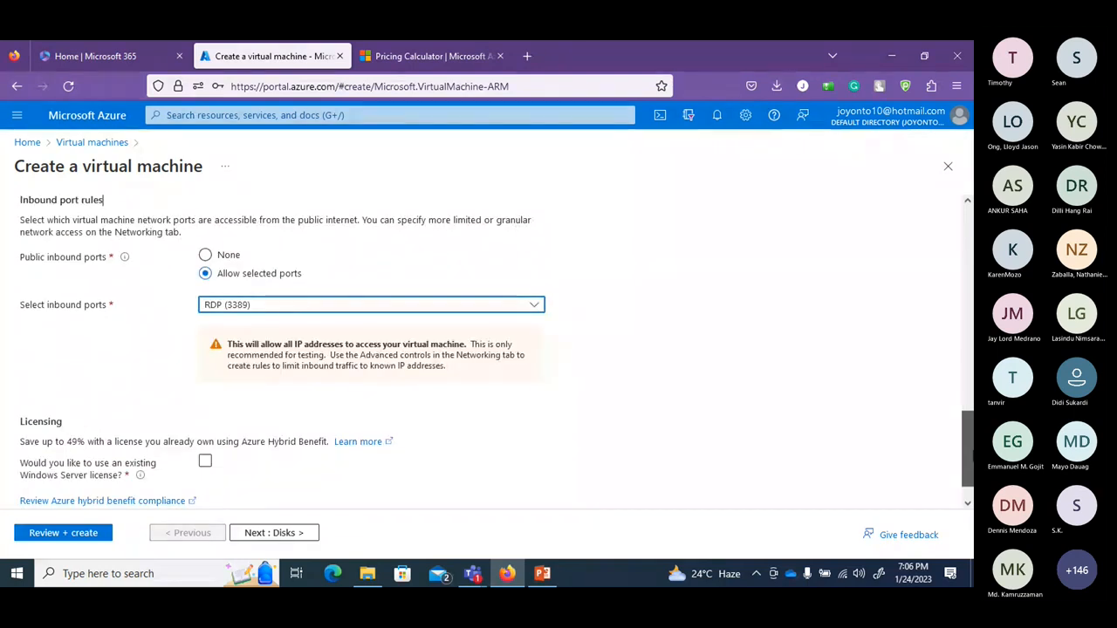
pyautogui.scroll(-1, 967, 436)
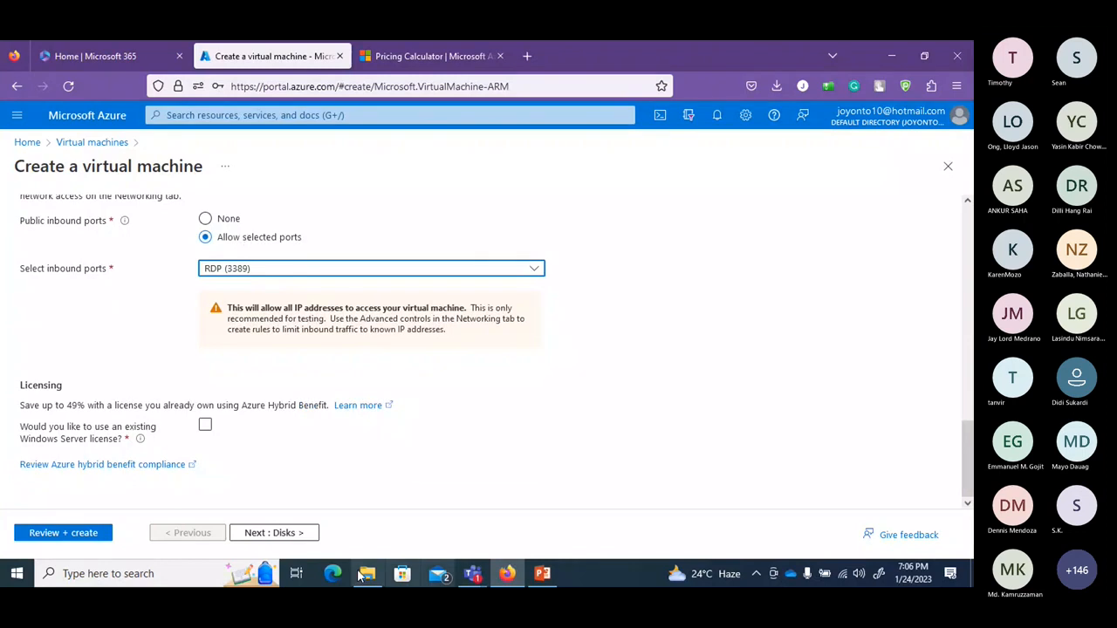
pyautogui.click(273, 533)
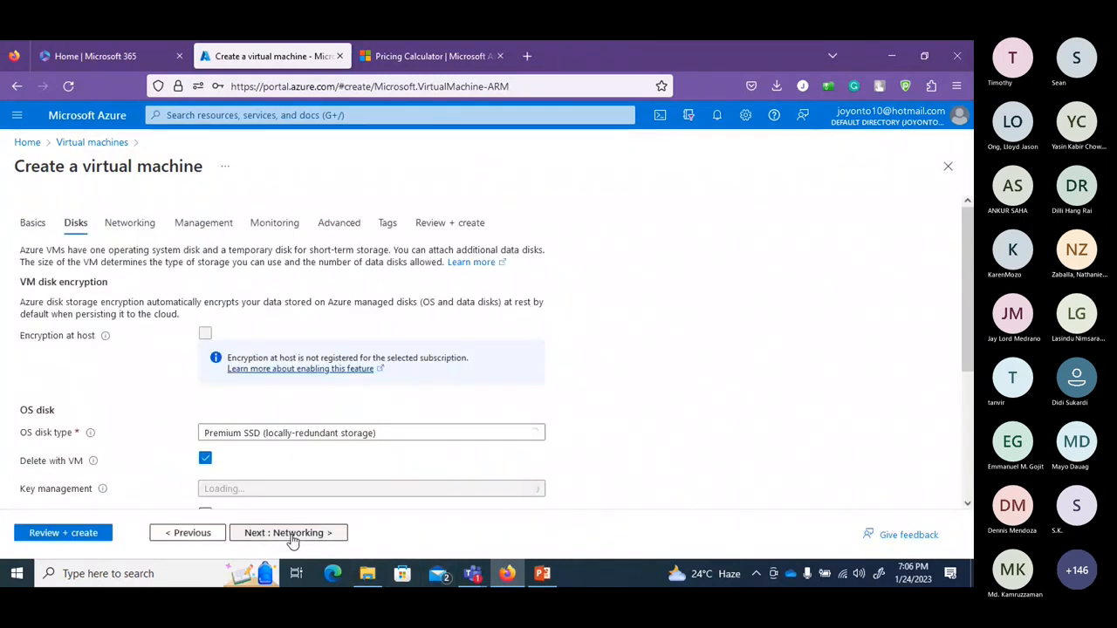
pyautogui.click(293, 535)
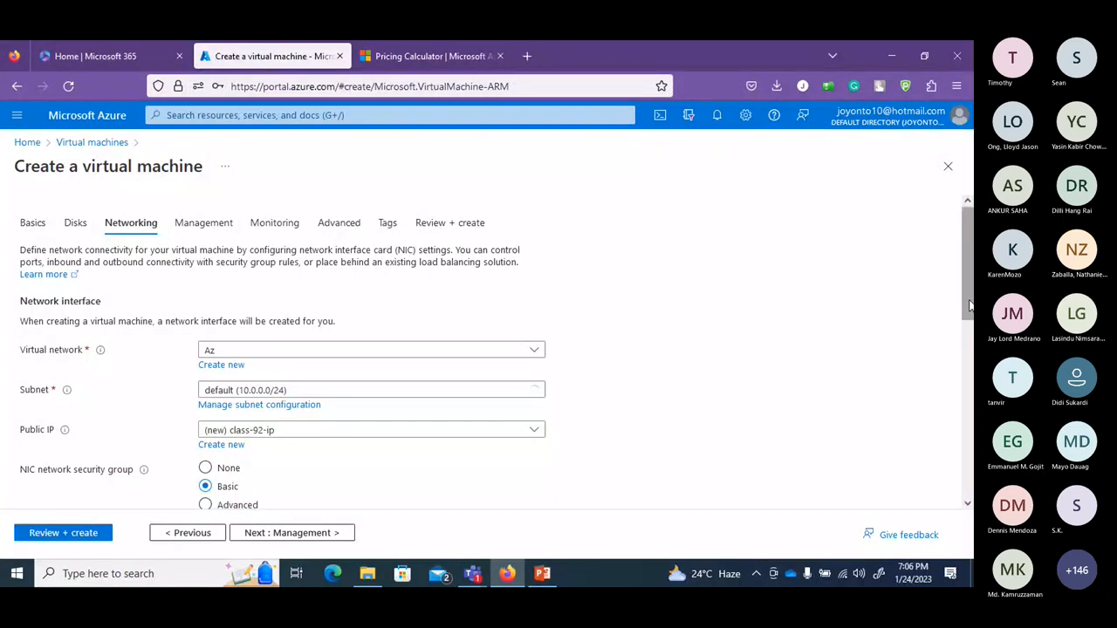
# Set the public IP to None and advance through the remaining tabs to Review + create.
pyautogui.scroll(-2, 966, 294)
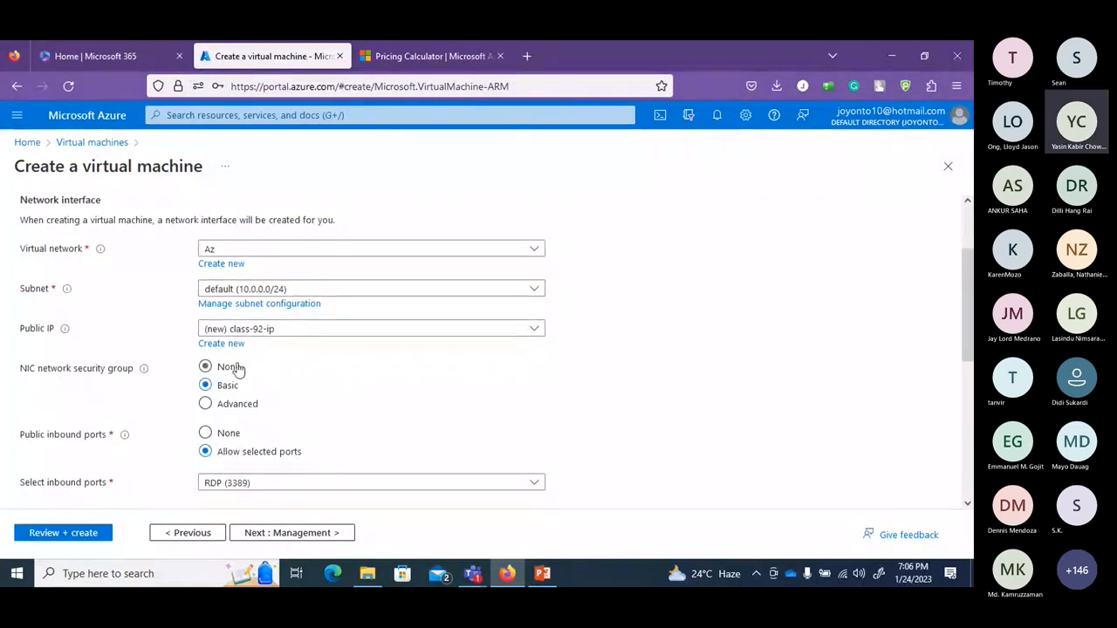
pyautogui.click(535, 329)
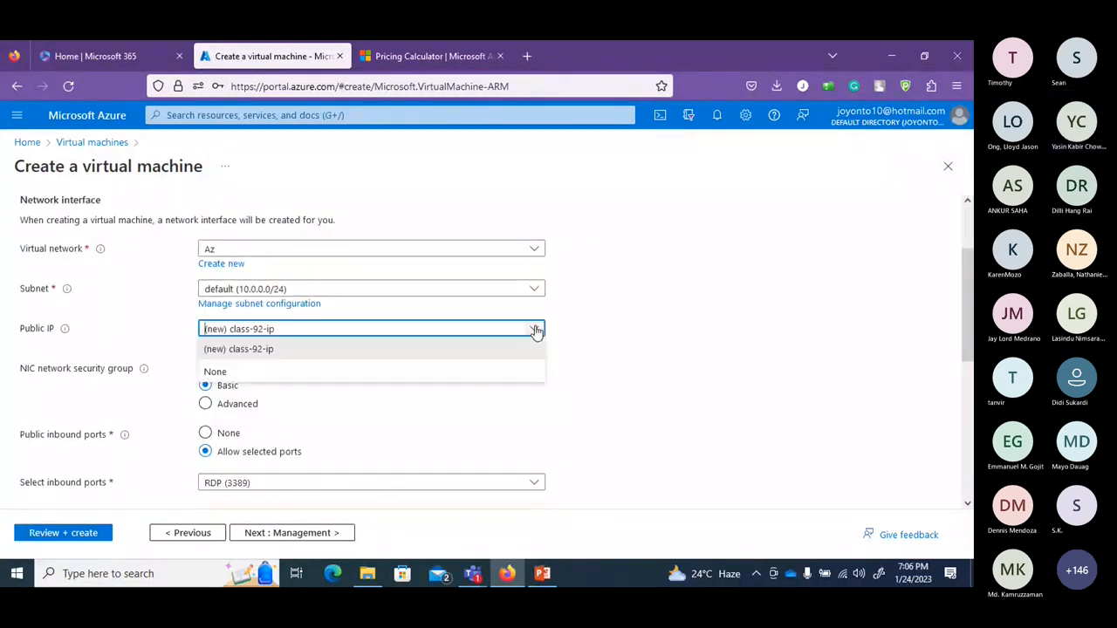
pyautogui.click(442, 372)
pyautogui.scroll(-6, 967, 513)
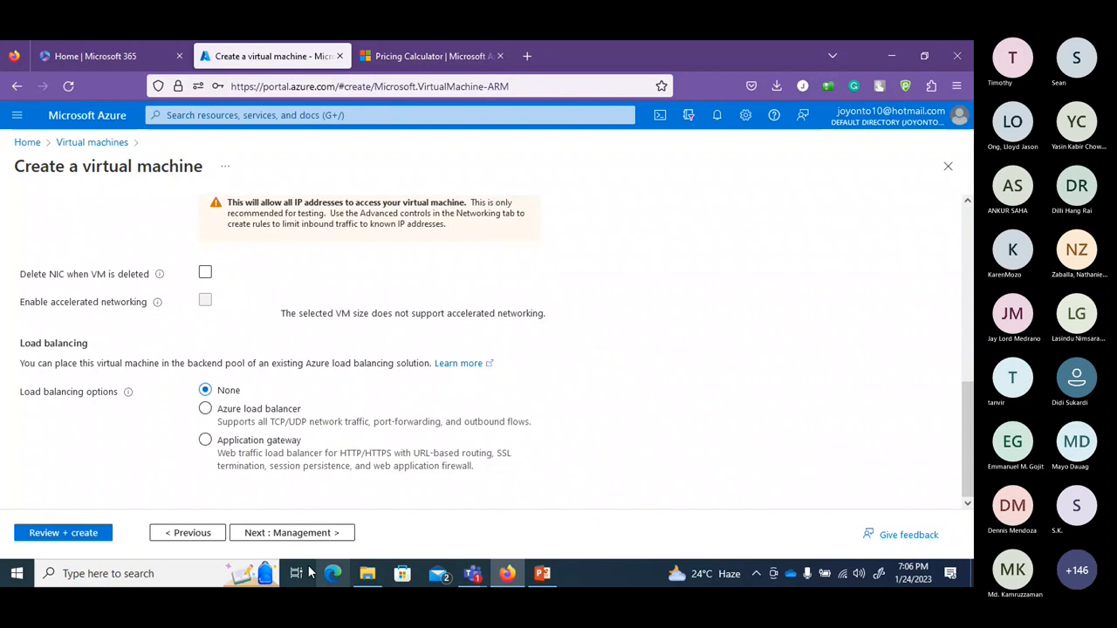
pyautogui.click(297, 533)
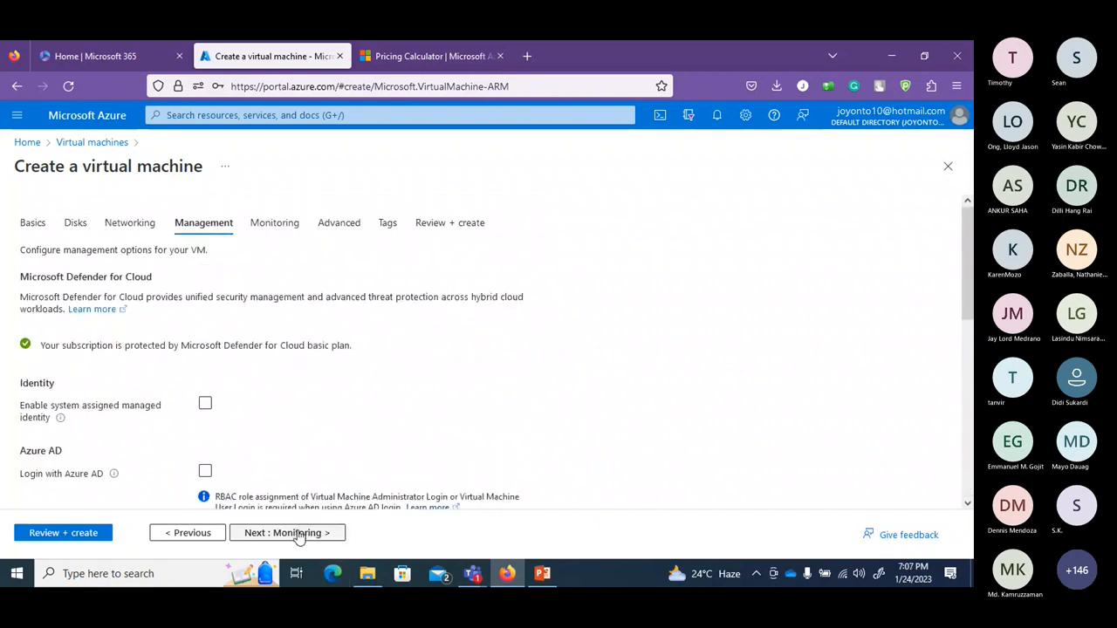
pyautogui.click(300, 532)
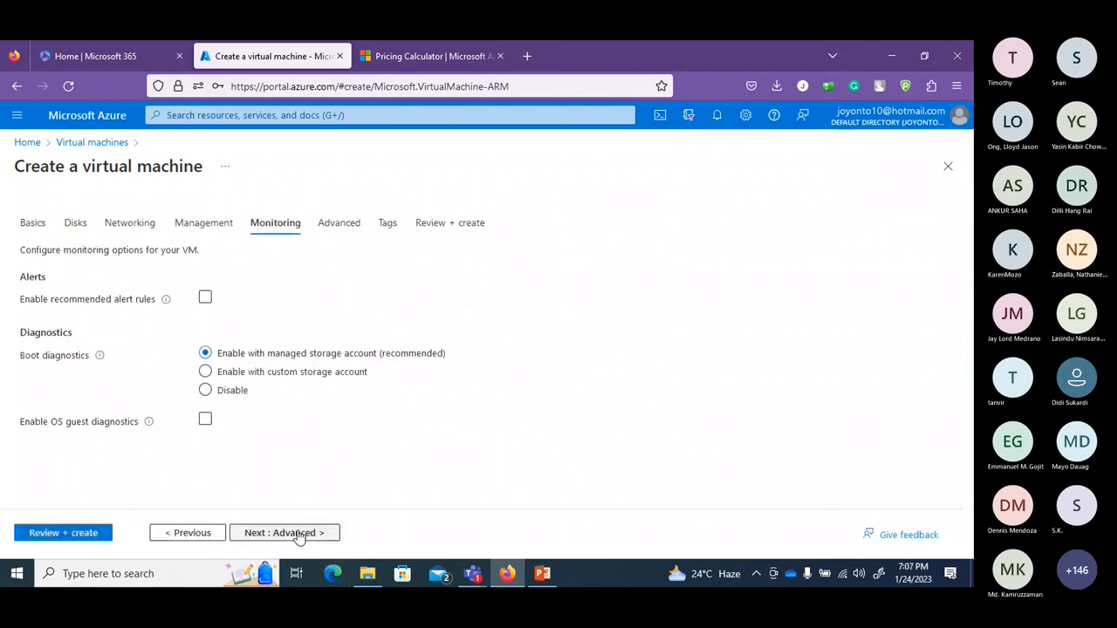
pyautogui.click(299, 532)
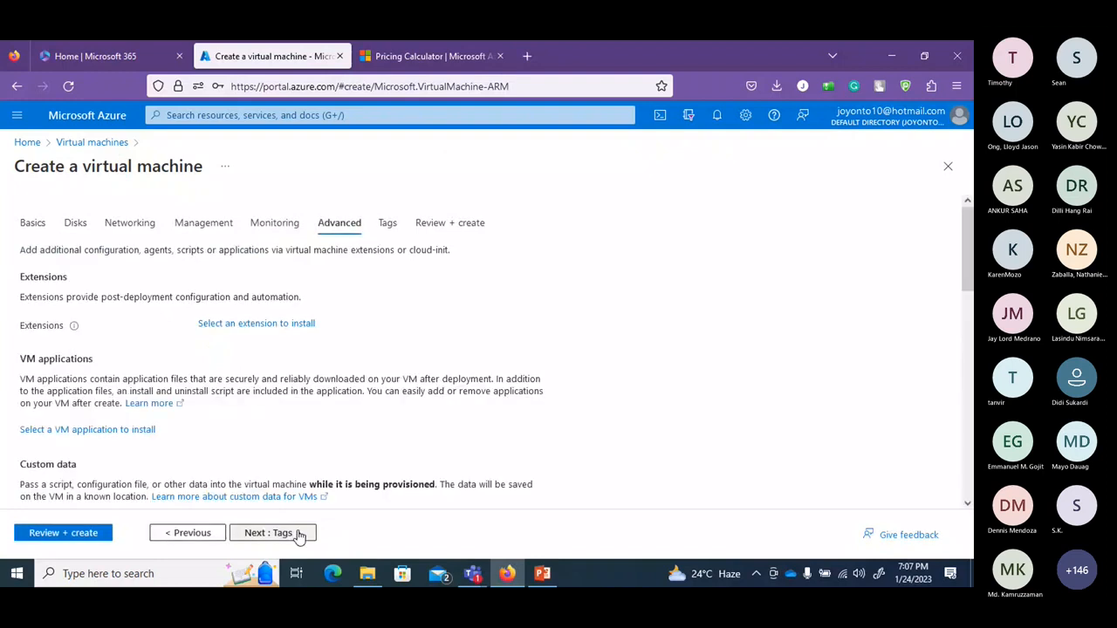
pyautogui.click(299, 532)
pyautogui.click(300, 533)
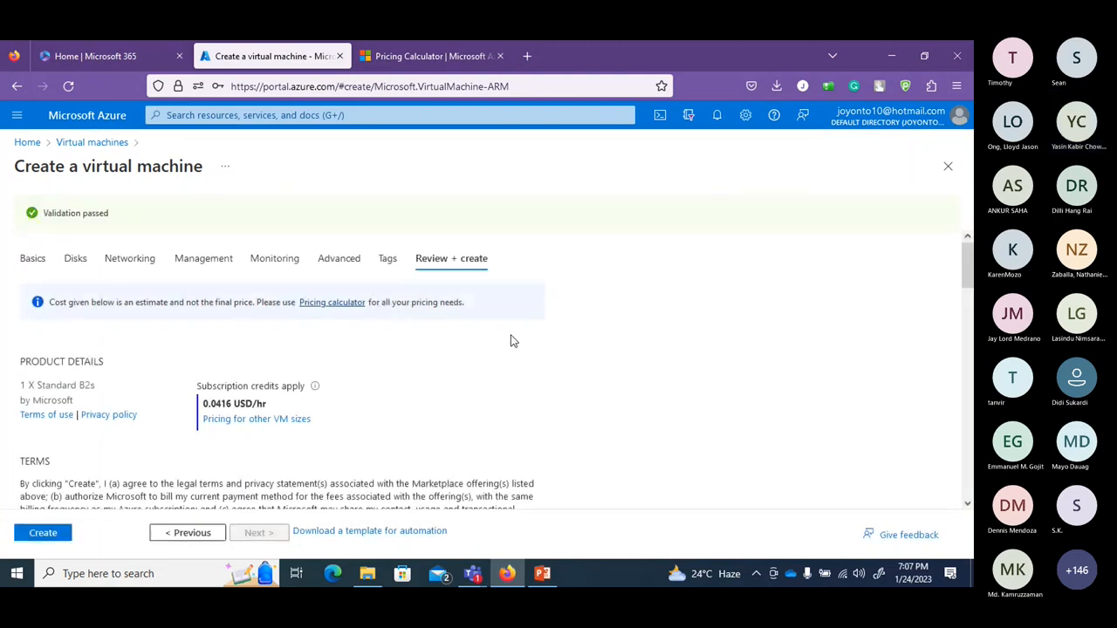
# Create class-92, then check the Virtual machines list from Home showing it Creating.
pyautogui.click(43, 532)
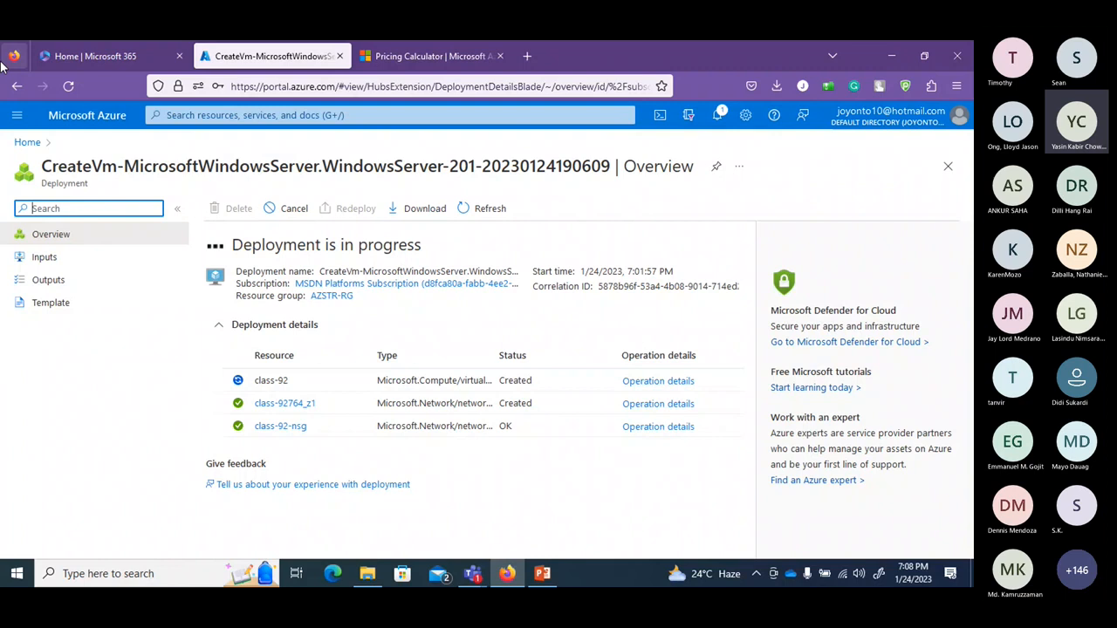
pyautogui.click(29, 144)
pyautogui.click(214, 206)
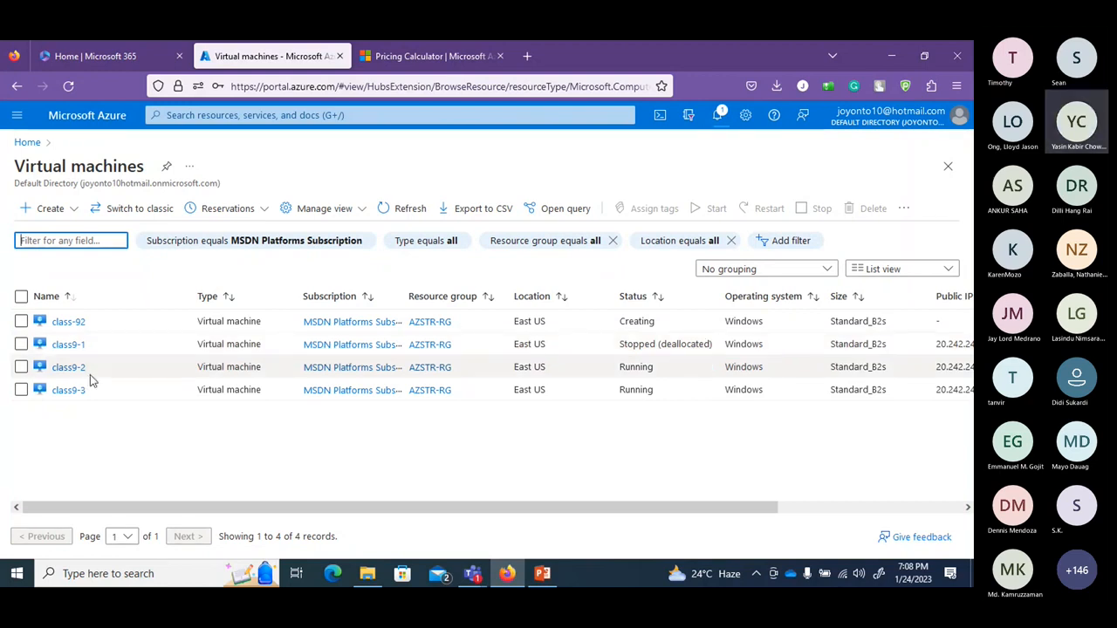
# Select class9-2 and class9-3, stop them, confirm Yes, and refresh the list.
pyautogui.click(21, 366)
pyautogui.click(20, 390)
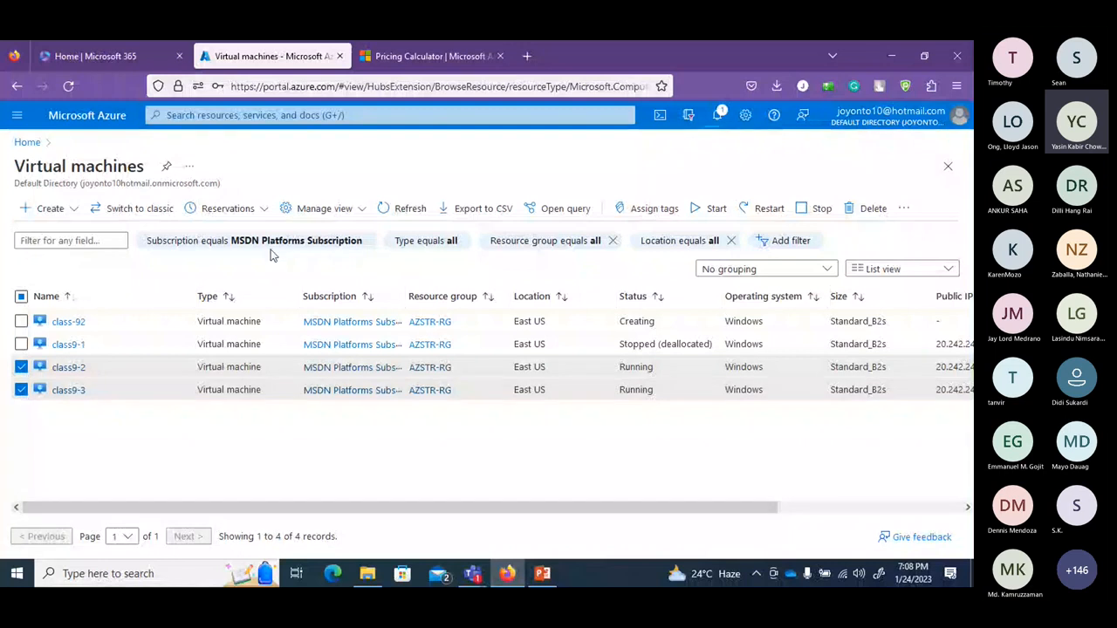
pyautogui.click(817, 218)
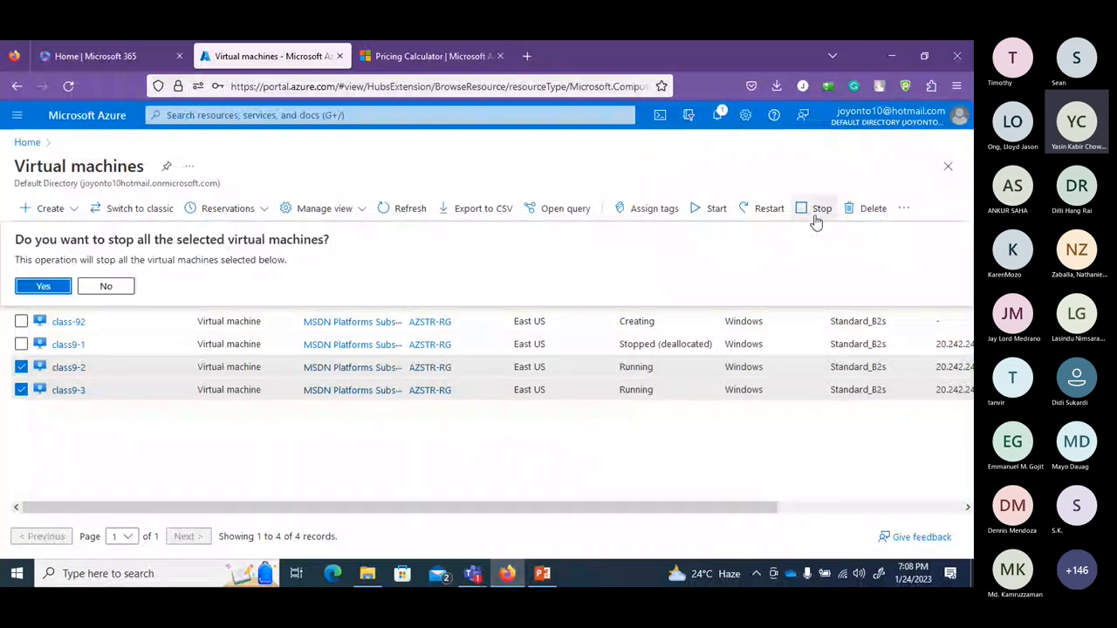
pyautogui.click(43, 287)
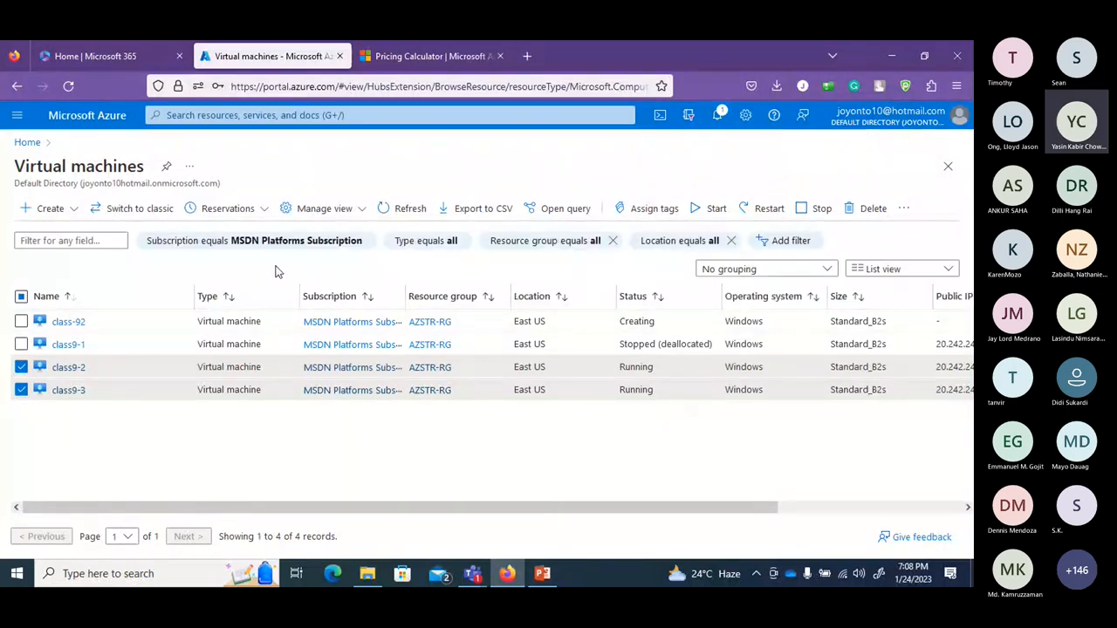
pyautogui.click(390, 213)
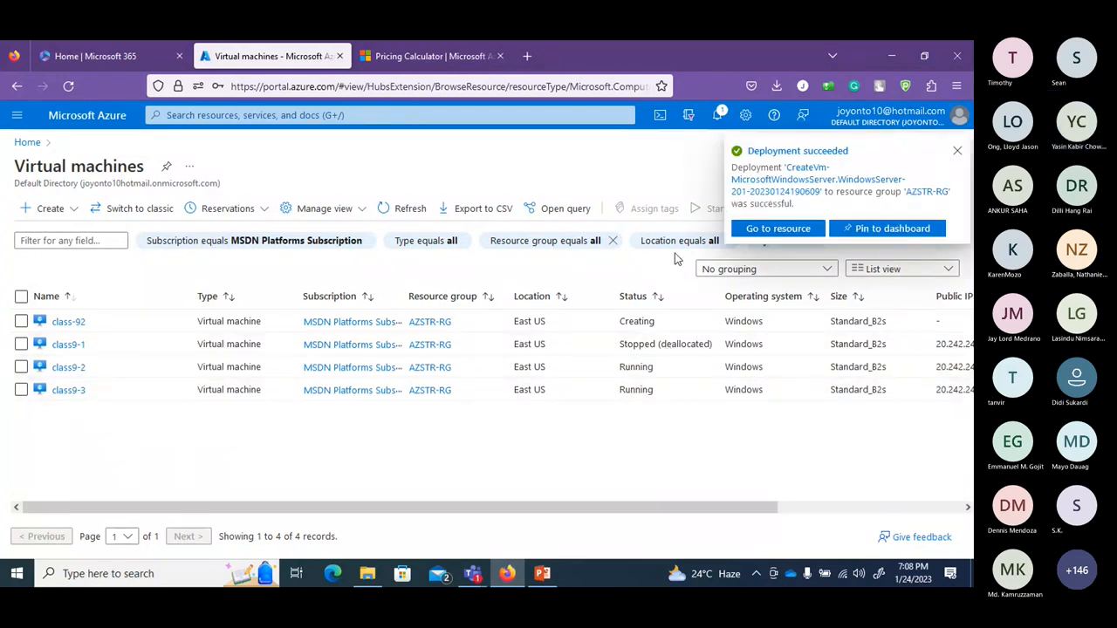
# Re-issue Stop for class9-2 and class9-3, then reopen Virtual machines from Home.
pyautogui.click(957, 151)
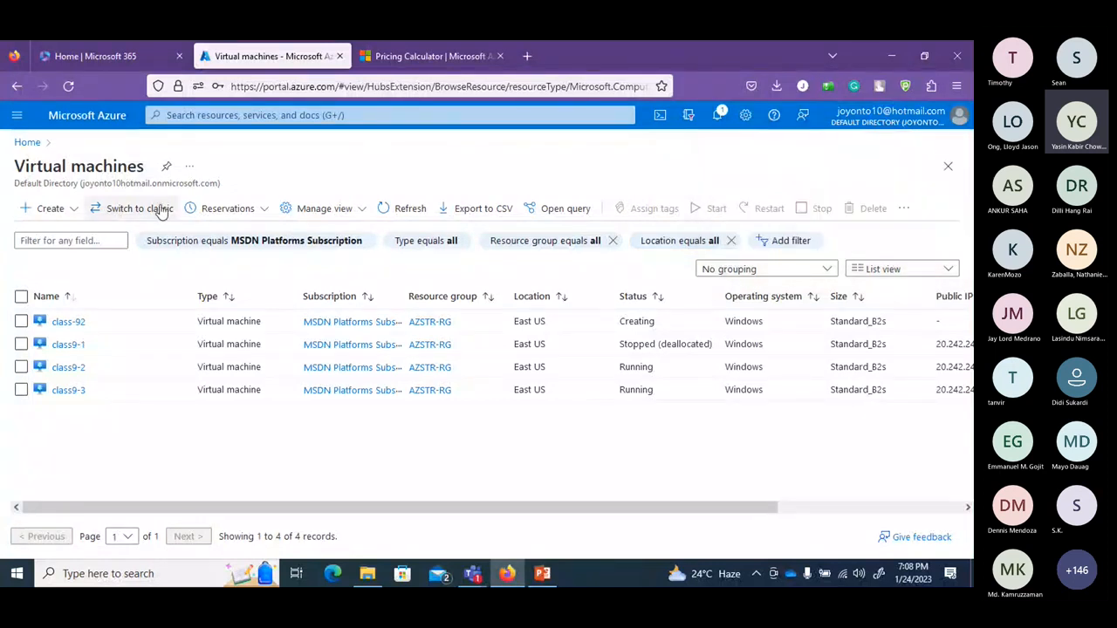
pyautogui.click(390, 215)
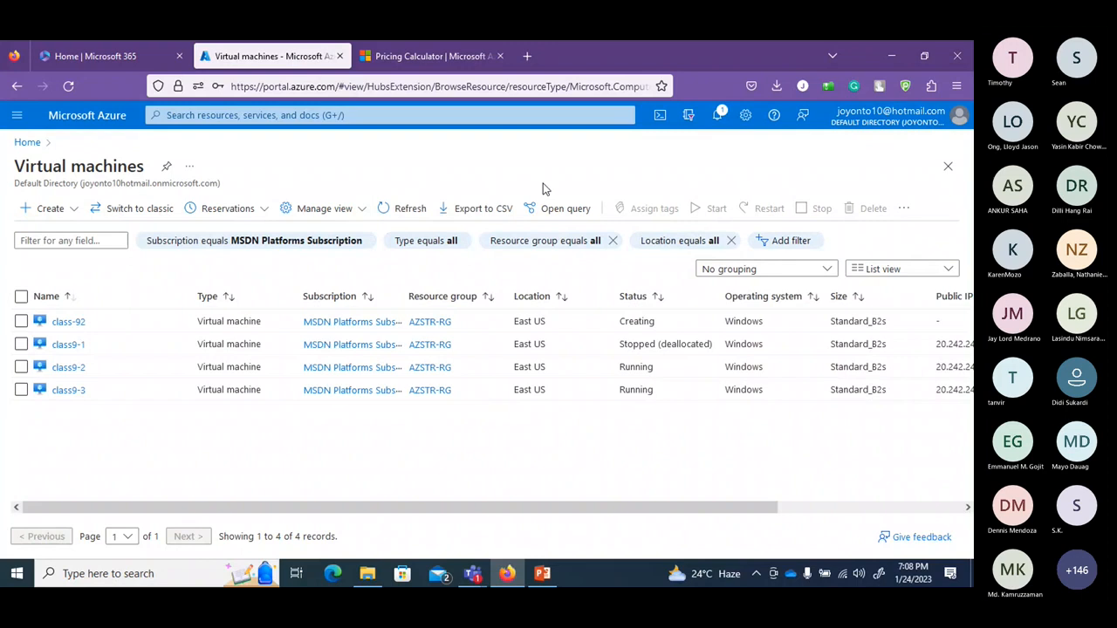
pyautogui.click(406, 211)
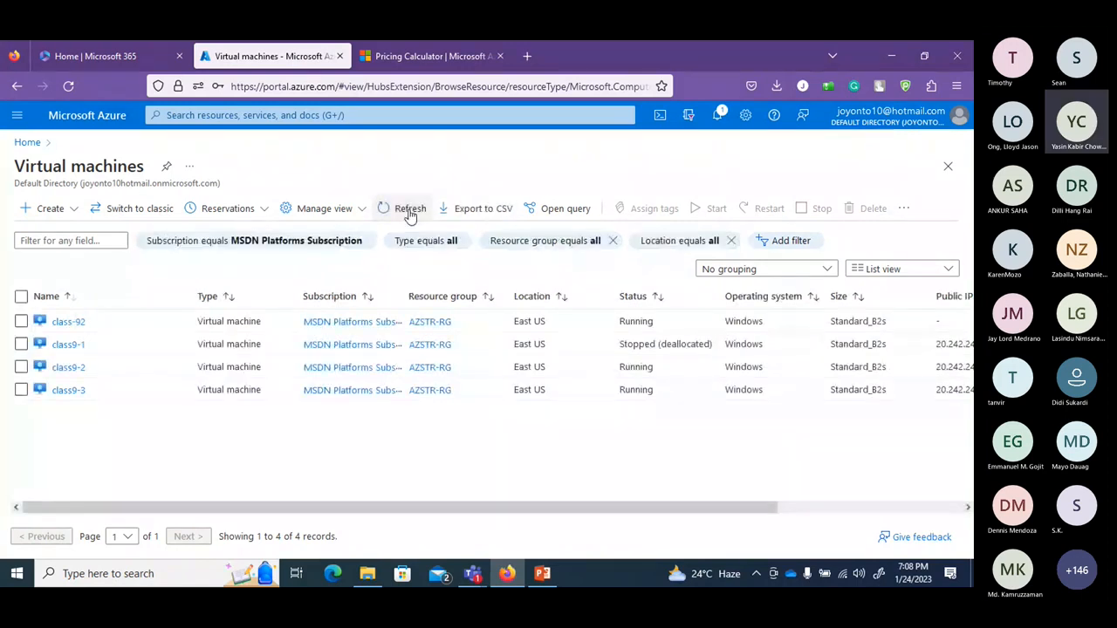
pyautogui.click(20, 366)
pyautogui.click(21, 389)
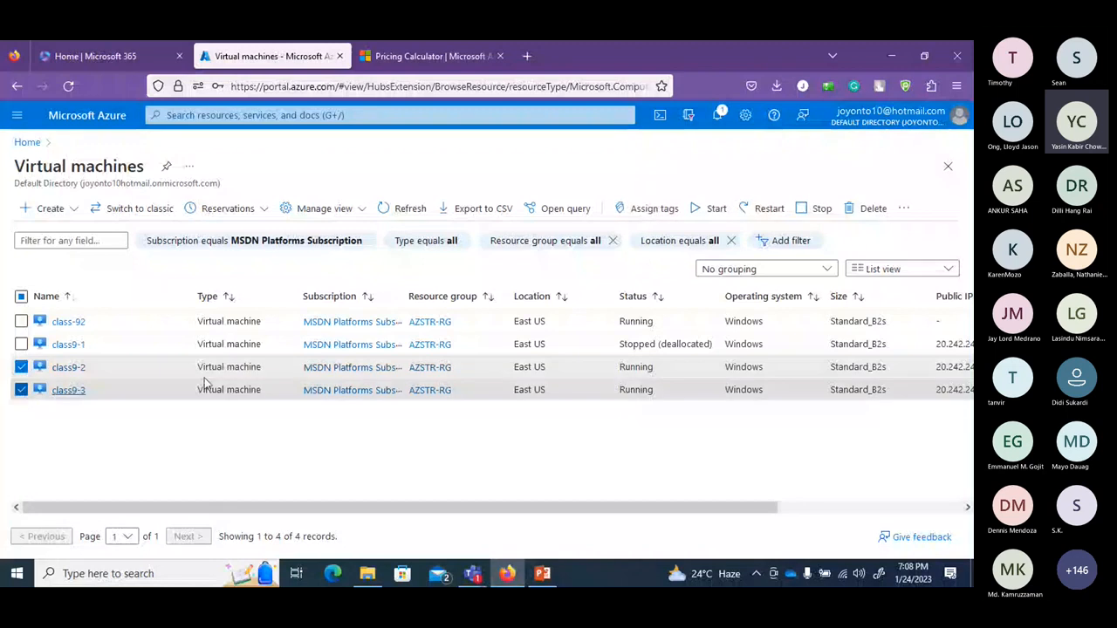
pyautogui.click(804, 218)
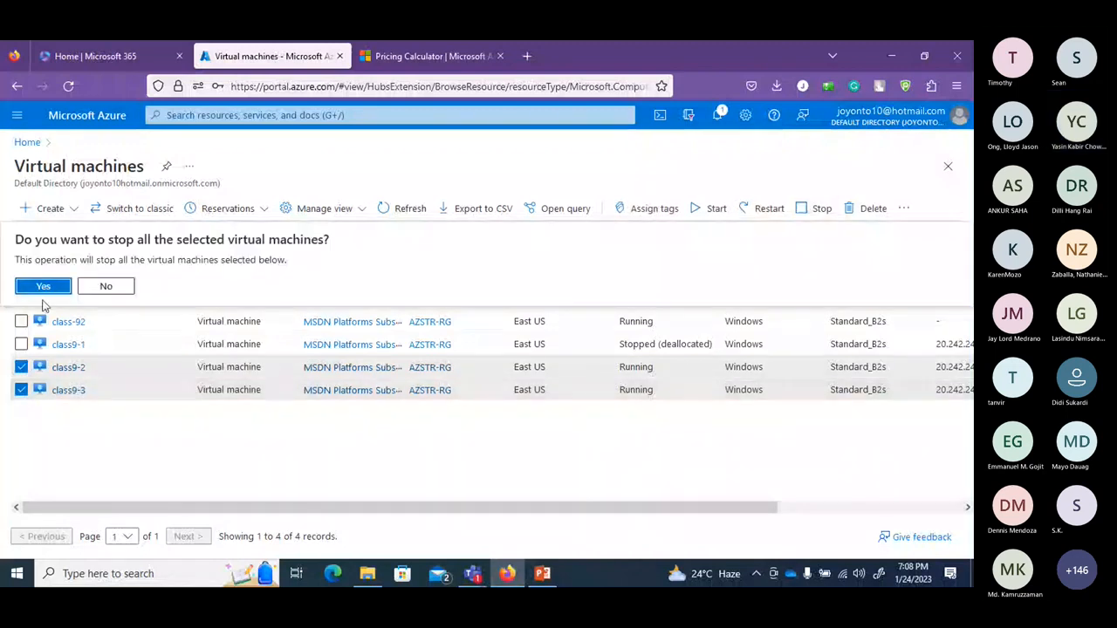
pyautogui.click(40, 284)
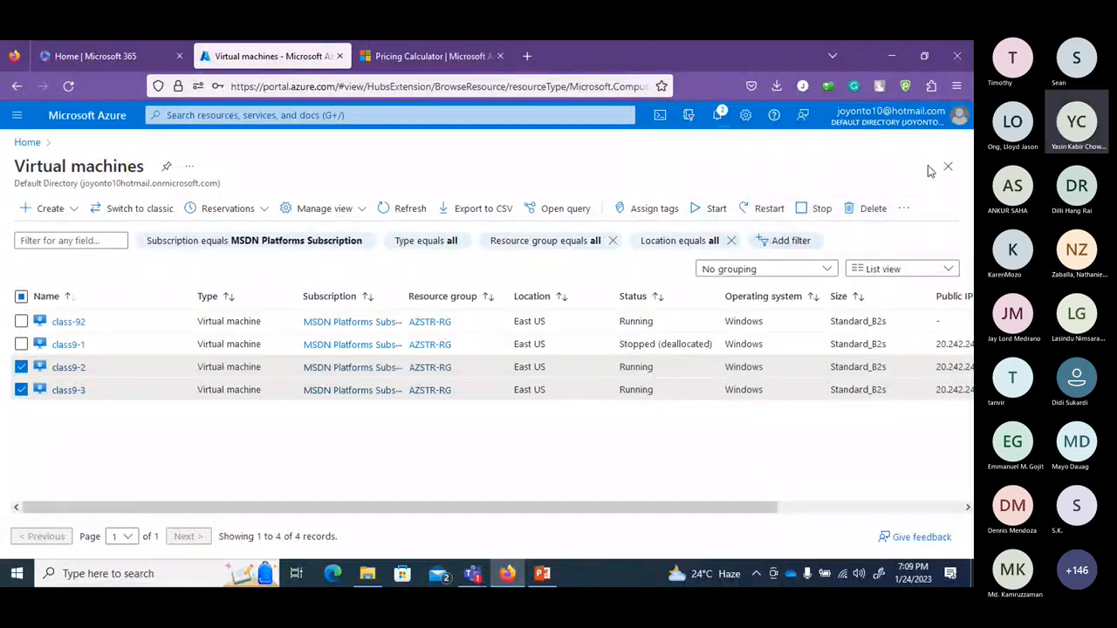
pyautogui.click(947, 166)
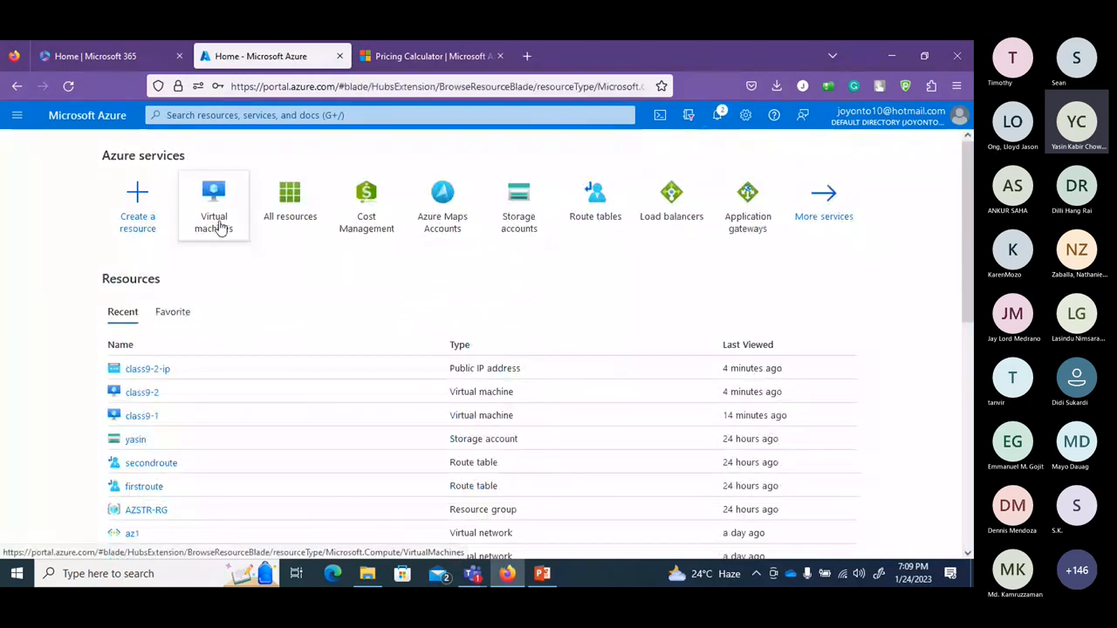
pyautogui.click(219, 226)
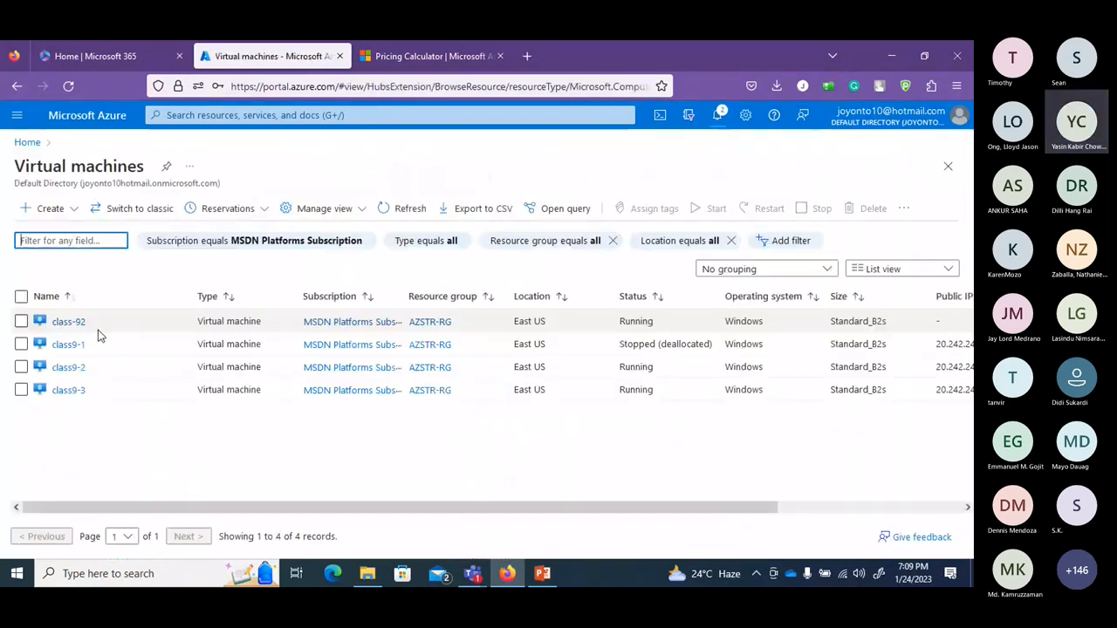
# Open the class-92 virtual machine and scroll through its Overview properties.
pyautogui.click(64, 322)
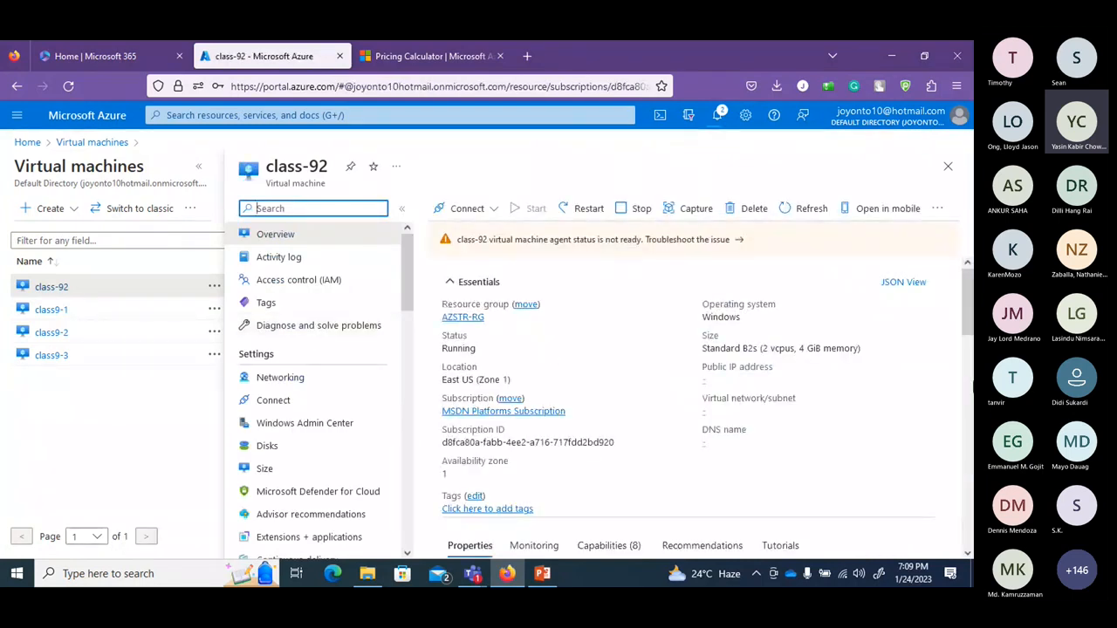
pyautogui.moveTo(967, 330); pyautogui.dragTo(965, 403)
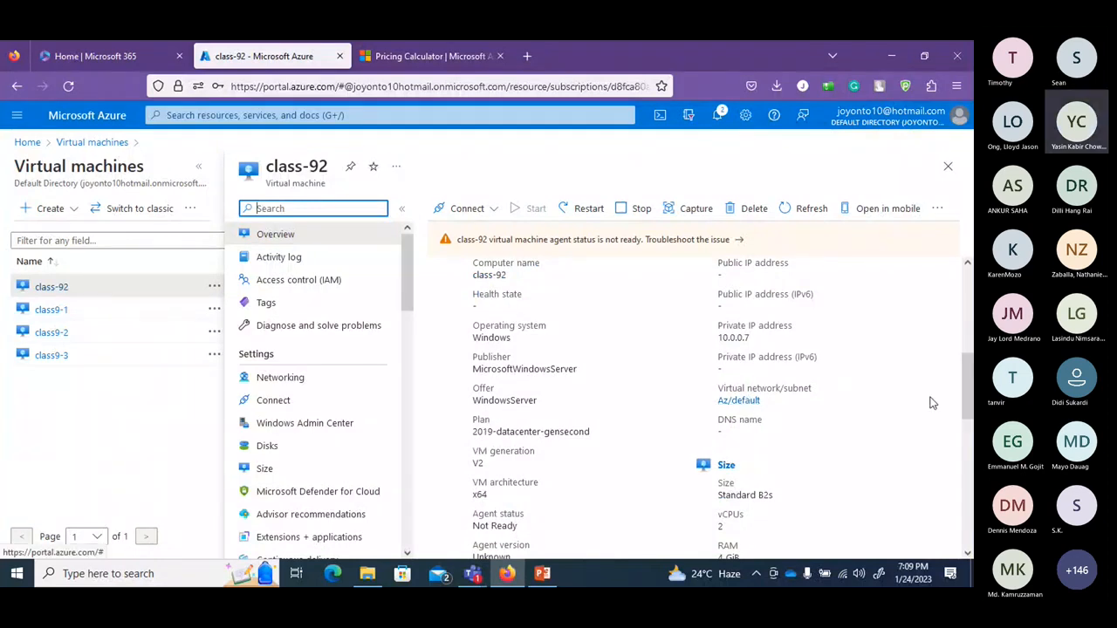
pyautogui.moveTo(966, 393); pyautogui.dragTo(972, 281)
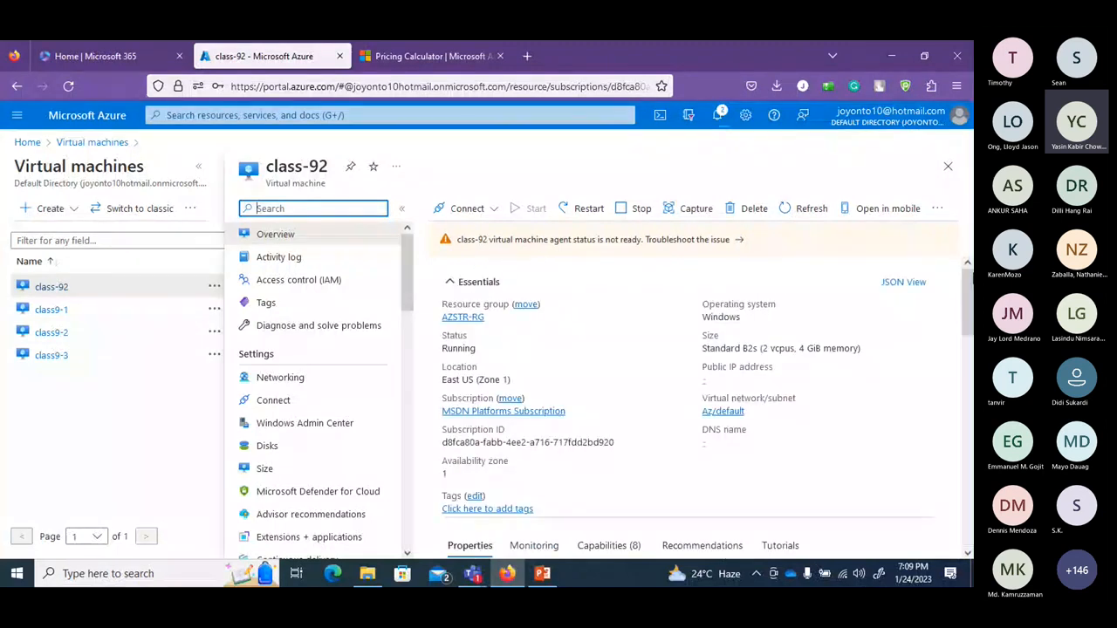
# Check class-92's RDP connection prerequisites, then return to its Overview.
pyautogui.click(493, 209)
pyautogui.click(443, 233)
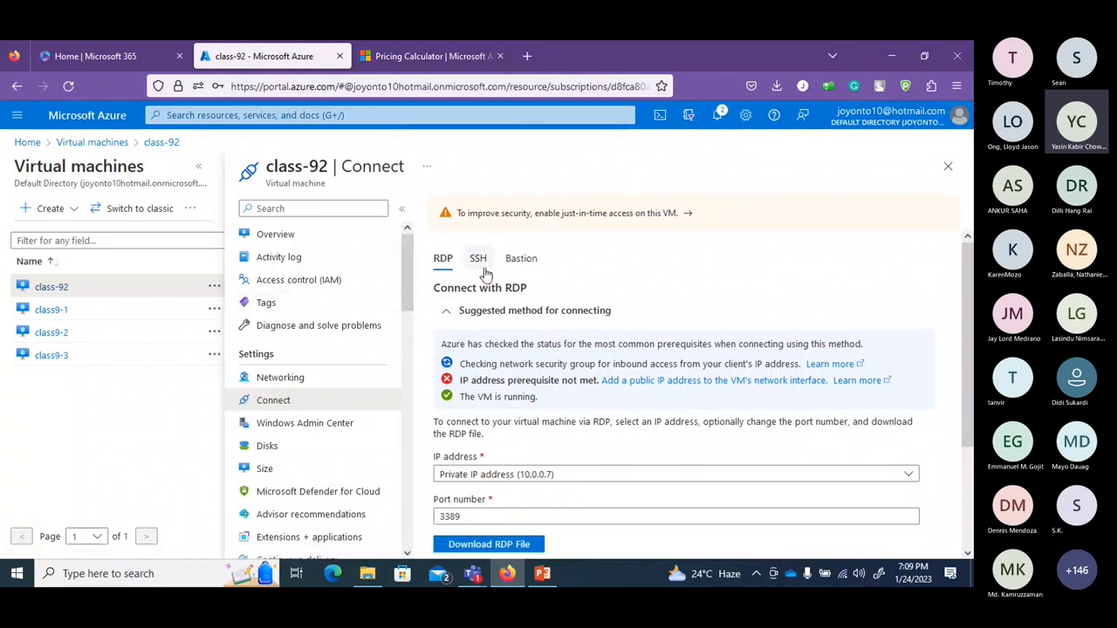
pyautogui.scroll(-3, 396, 304)
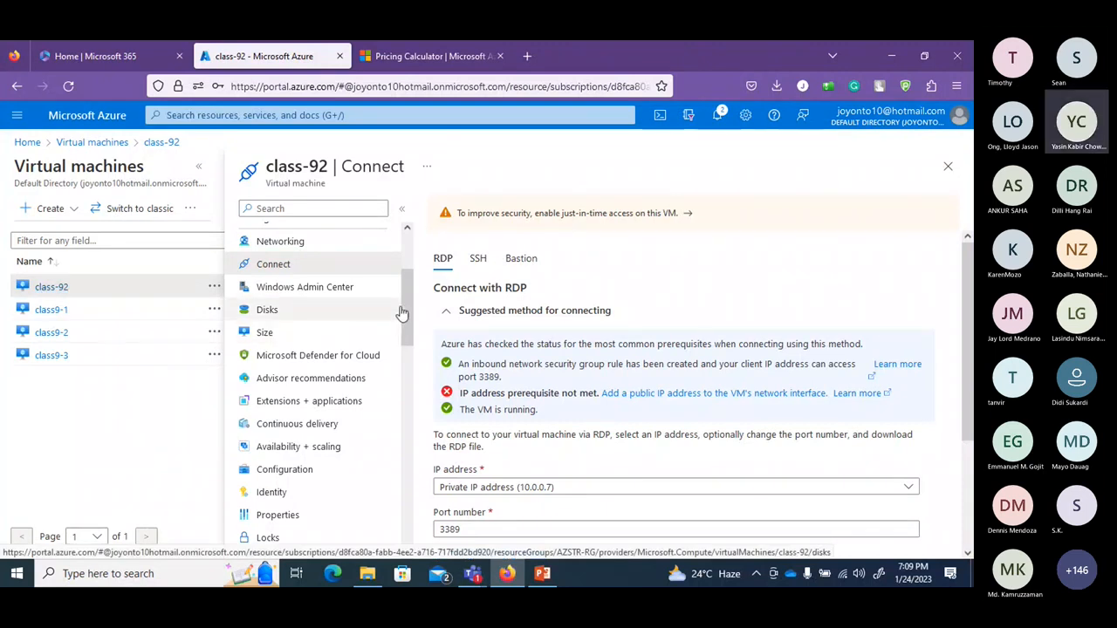
pyautogui.scroll(3, 398, 269)
pyautogui.click(283, 237)
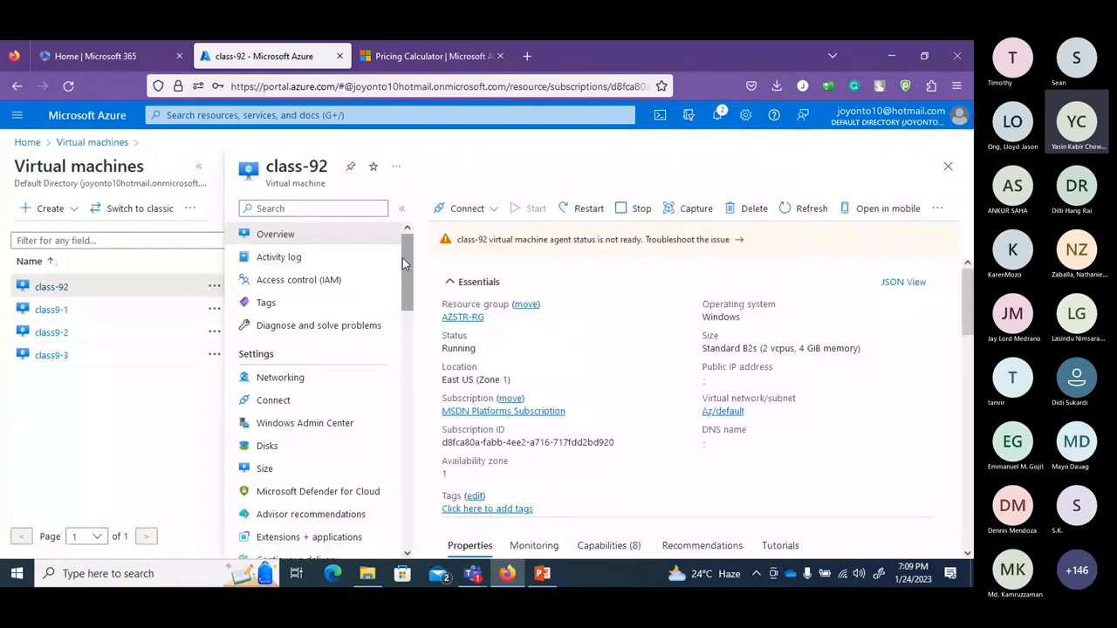
# Create the Bastion Az-bastion with default settings for class-92 on virtual network Az.
pyautogui.click(488, 216)
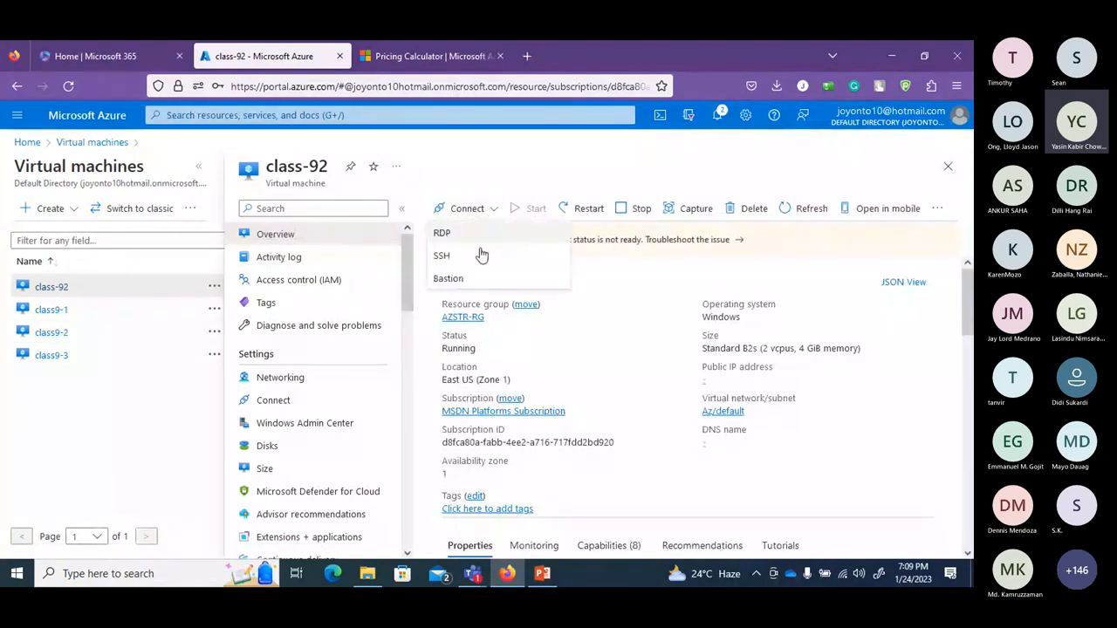
pyautogui.click(474, 277)
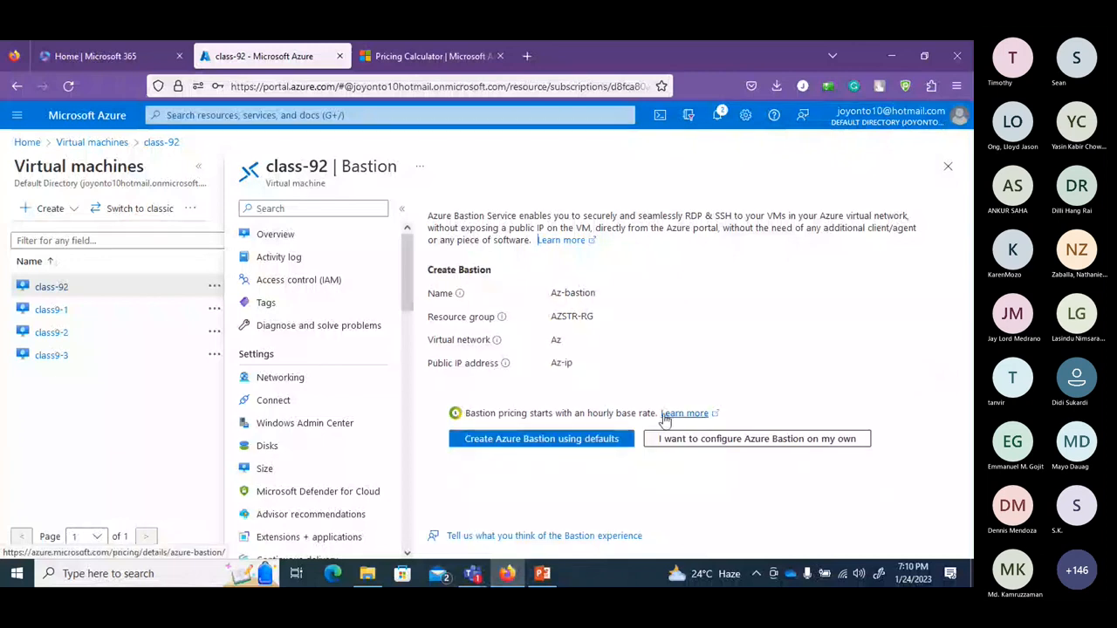
pyautogui.click(584, 444)
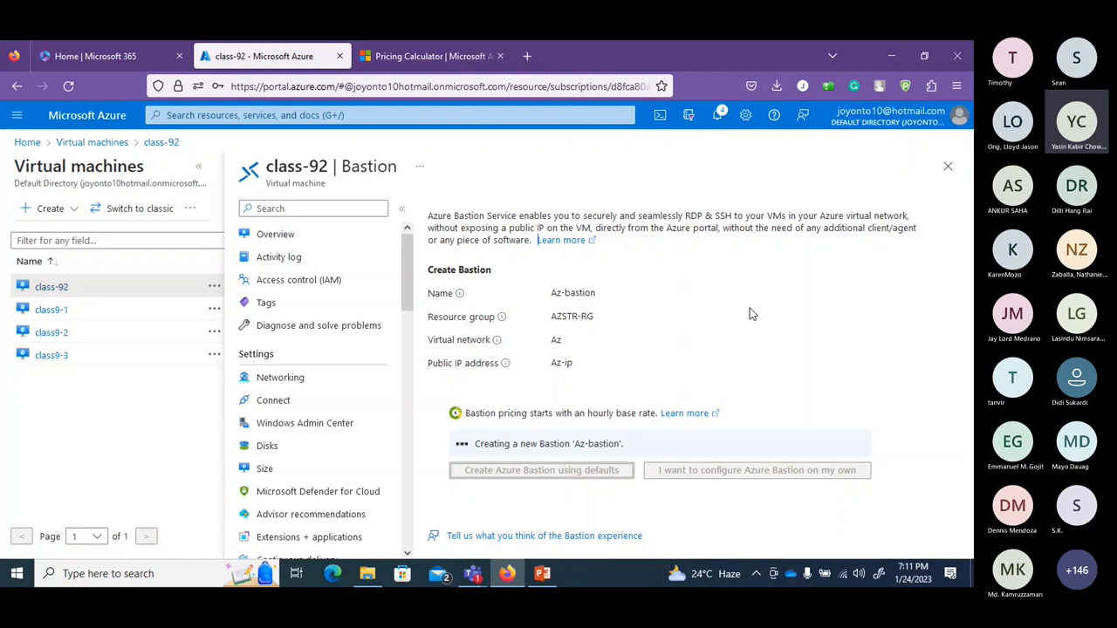
# Check Az-bastion's deployment progress in notifications, then open Bastion pricing in a new tab.
pyautogui.click(718, 117)
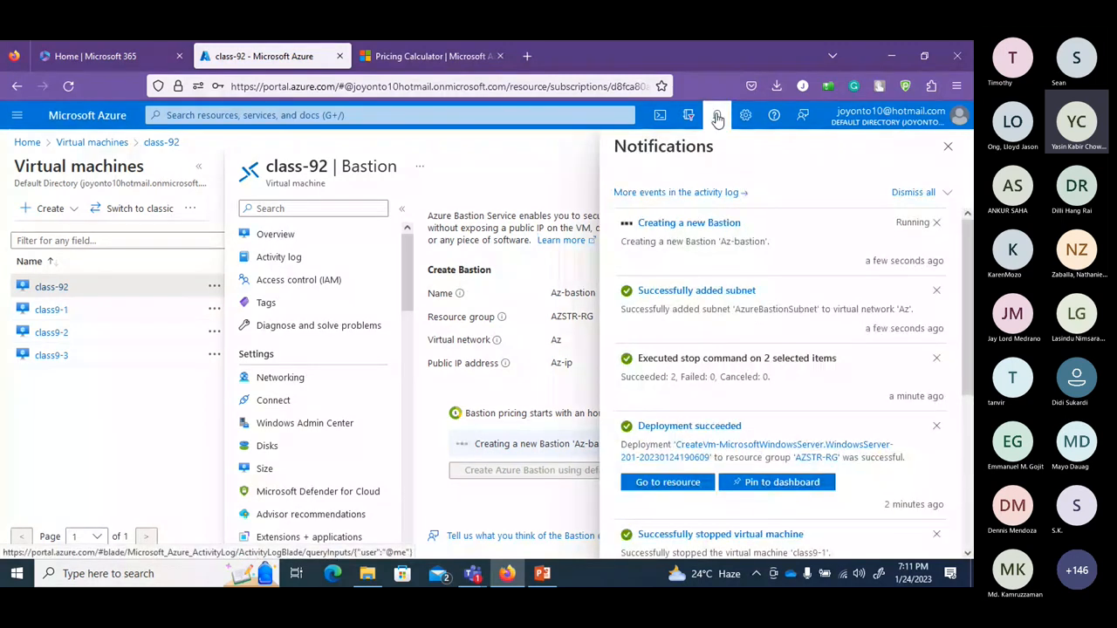
pyautogui.click(717, 117)
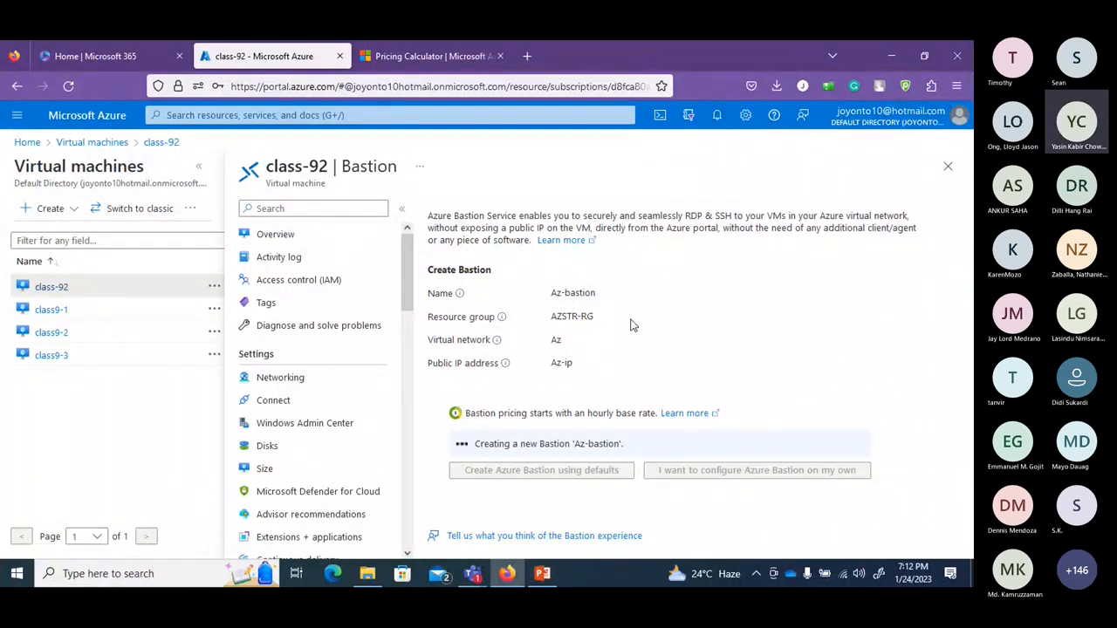
pyautogui.click(717, 116)
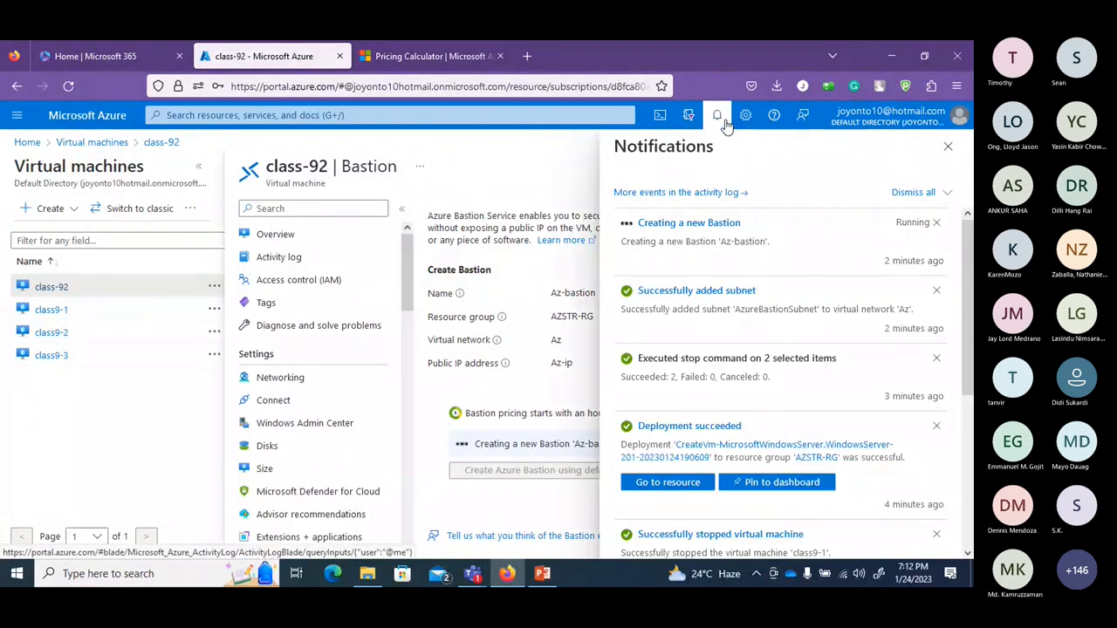
pyautogui.click(719, 118)
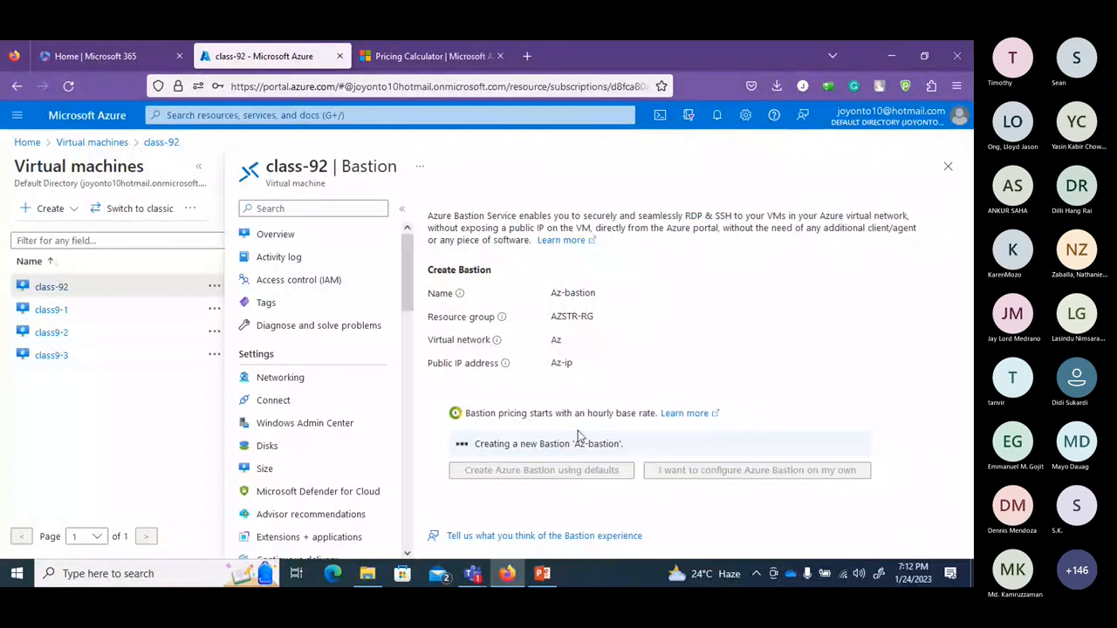
pyautogui.rightClick(677, 420)
pyautogui.click(802, 176)
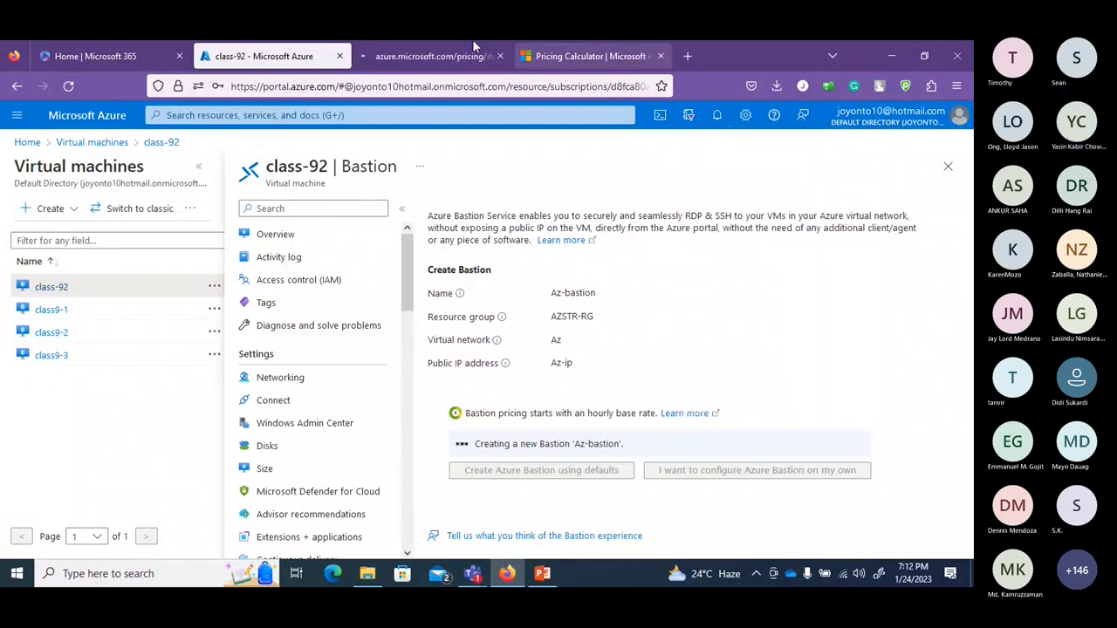
# Review Bastion hourly prices (Basic $0.19, Standard $0.29), then return to the class-92 portal tab.
pyautogui.click(438, 52)
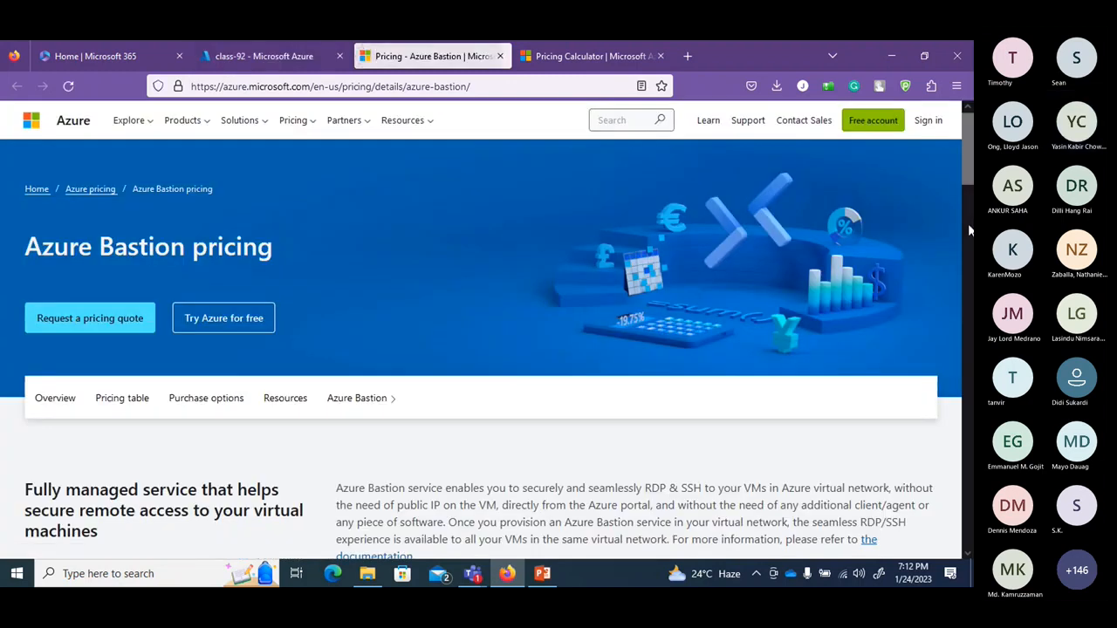
pyautogui.scroll(-3, 968, 223)
pyautogui.scroll(-5, 969, 228)
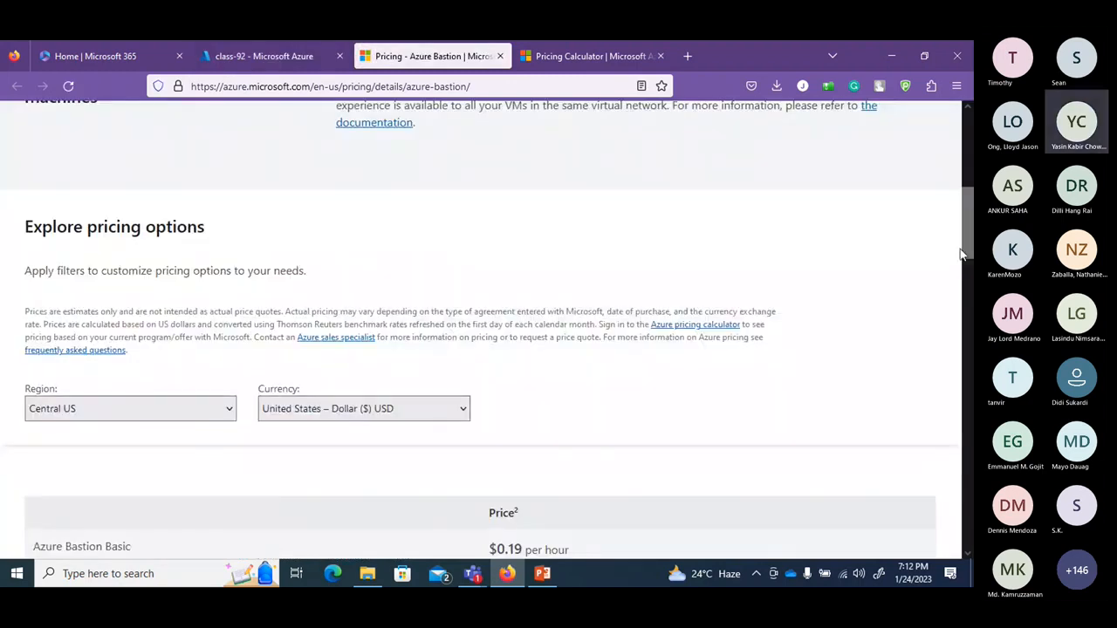
pyautogui.scroll(-3, 206, 340)
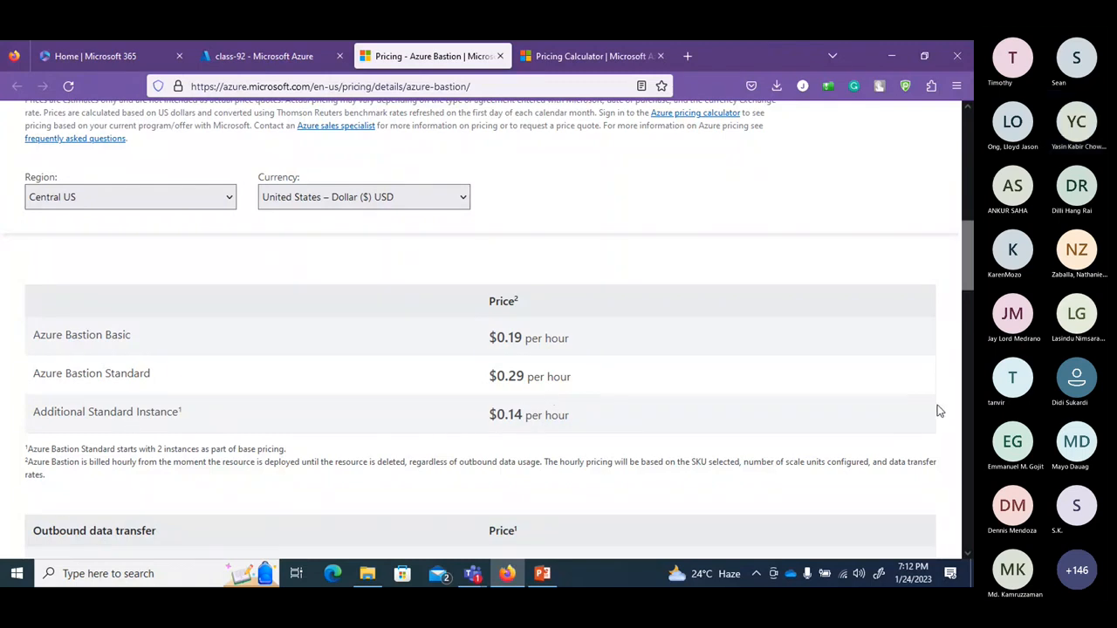
pyautogui.scroll(-3, 968, 314)
pyautogui.moveTo(971, 332); pyautogui.dragTo(967, 394)
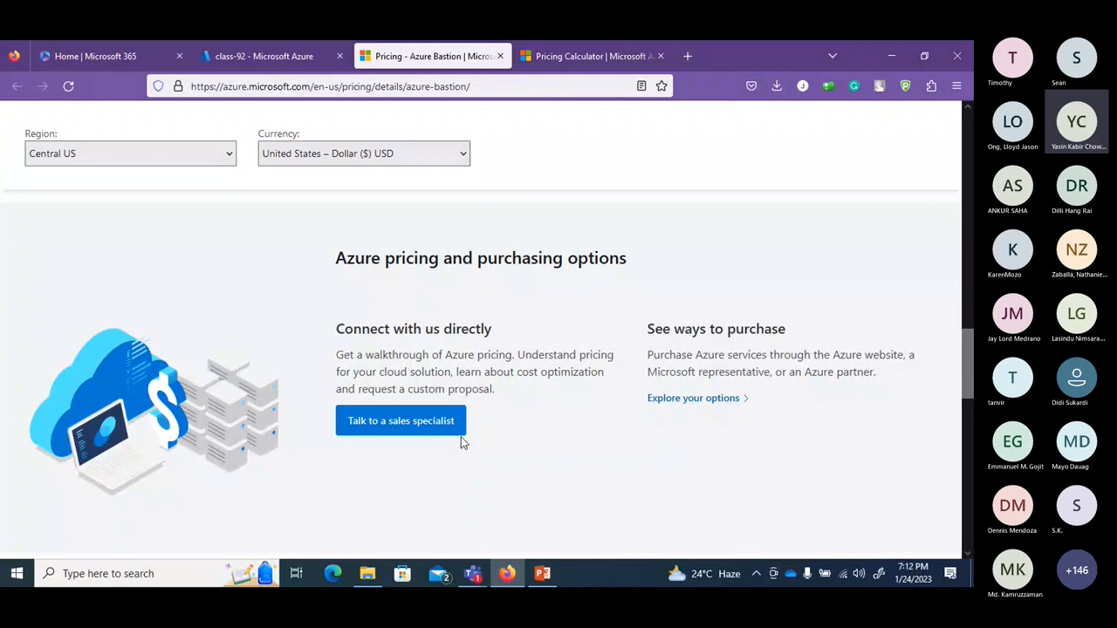
pyautogui.moveTo(965, 372); pyautogui.dragTo(963, 163)
pyautogui.click(308, 59)
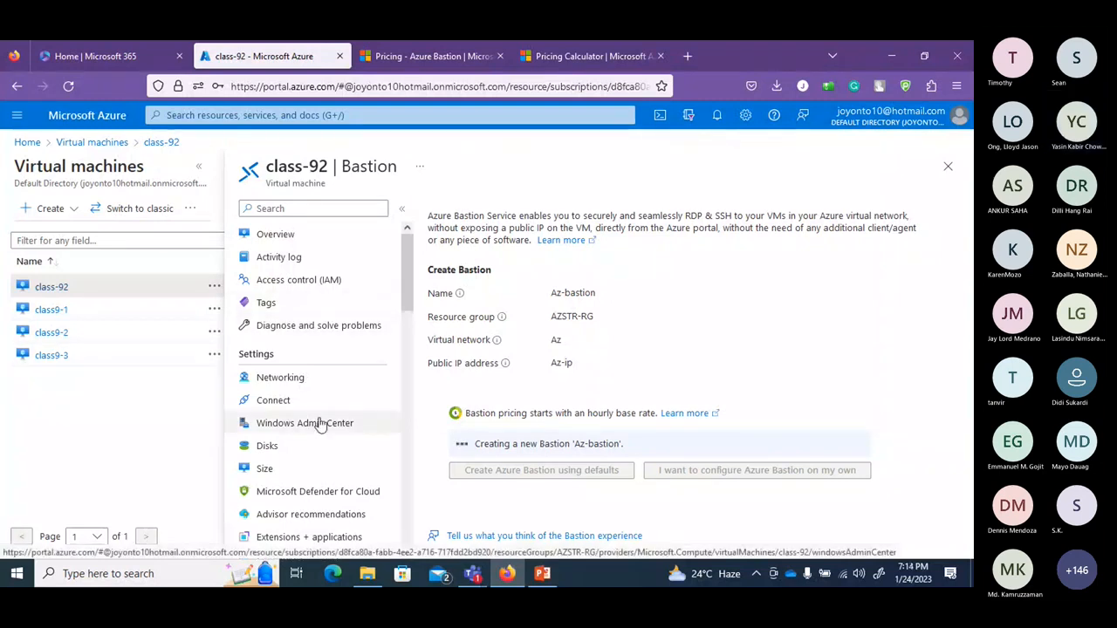
pyautogui.moveTo(415, 285); pyautogui.dragTo(411, 367)
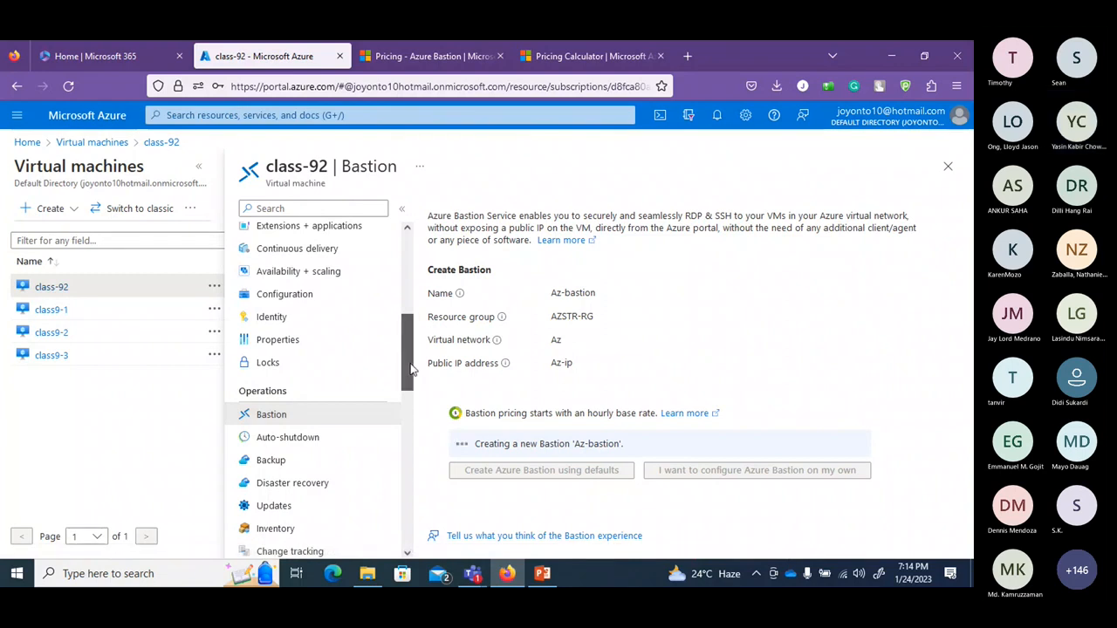
pyautogui.click(308, 442)
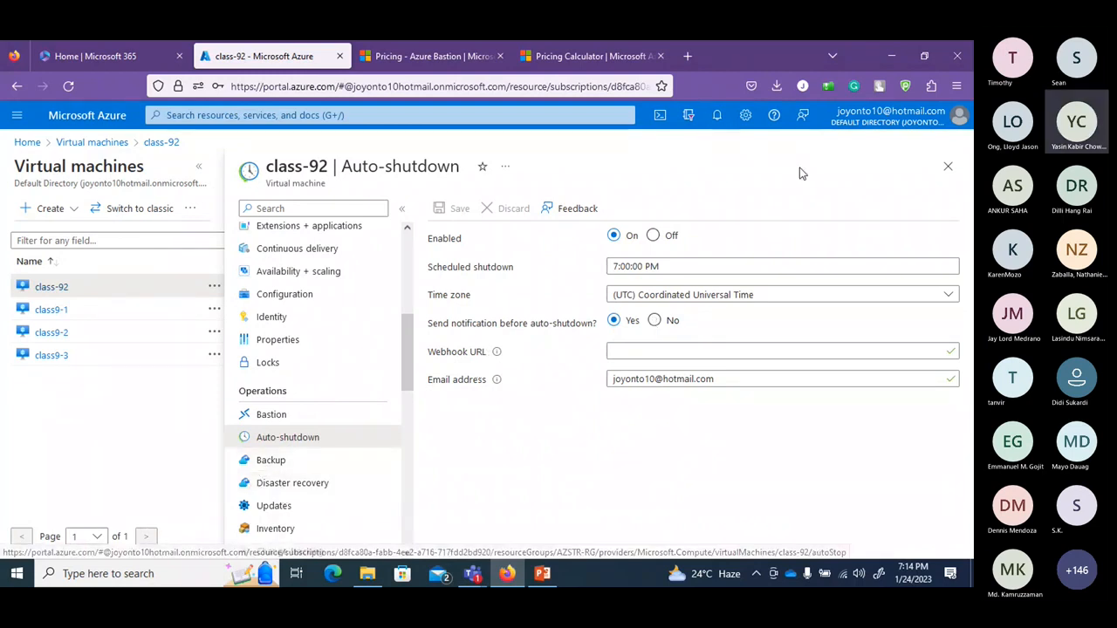
pyautogui.click(716, 117)
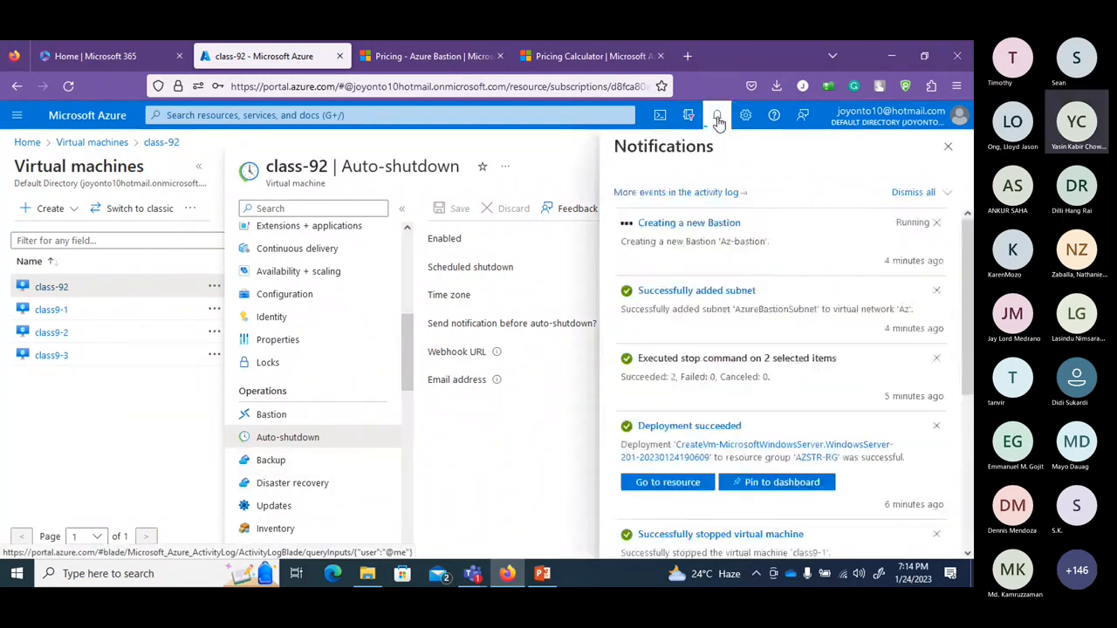
pyautogui.click(717, 117)
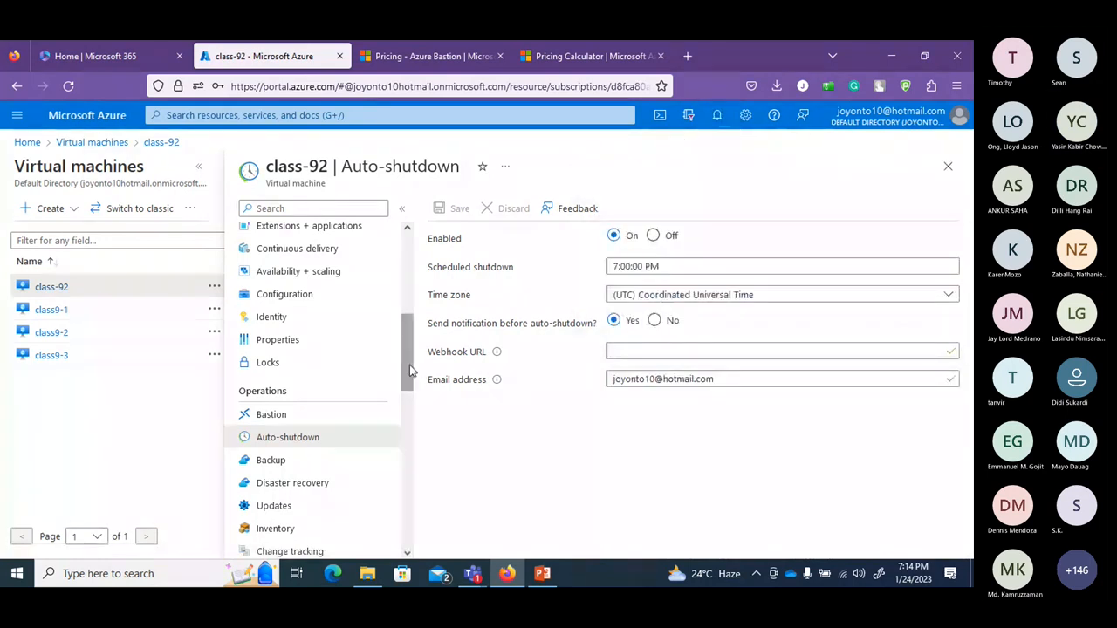
pyautogui.moveTo(409, 349); pyautogui.dragTo(427, 271)
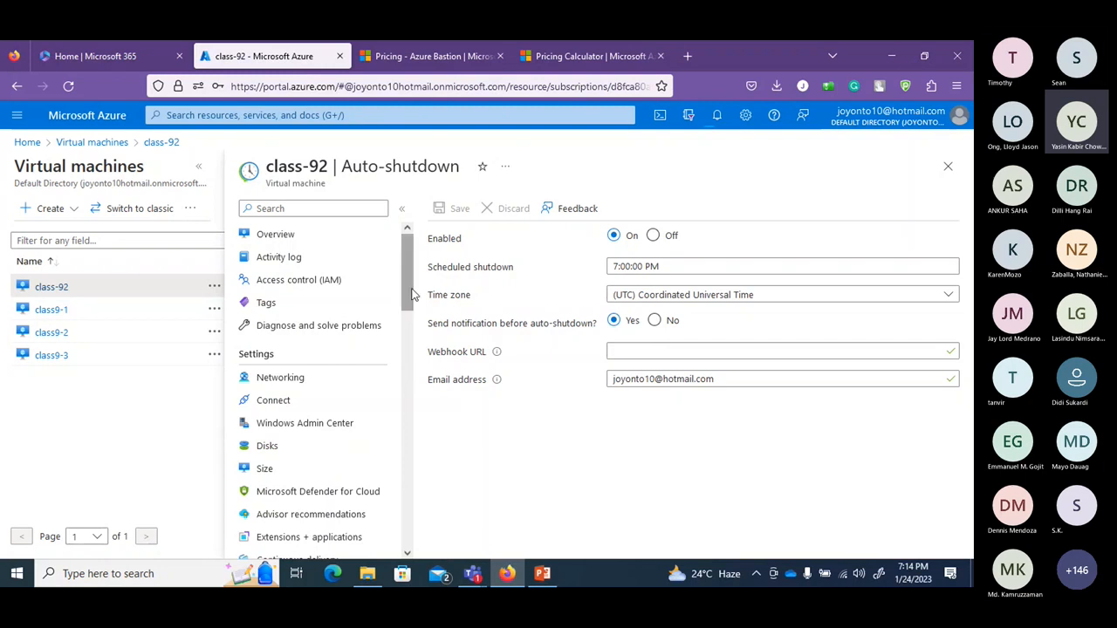
pyautogui.scroll(-3, 416, 329)
pyautogui.scroll(-1, 415, 330)
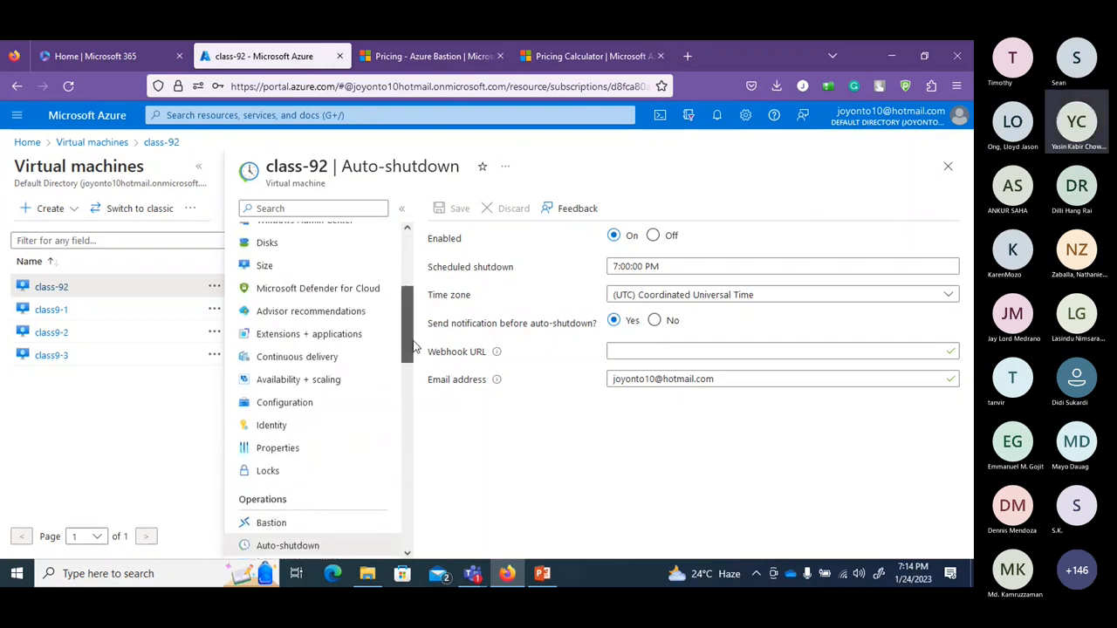
pyautogui.scroll(-1, 415, 354)
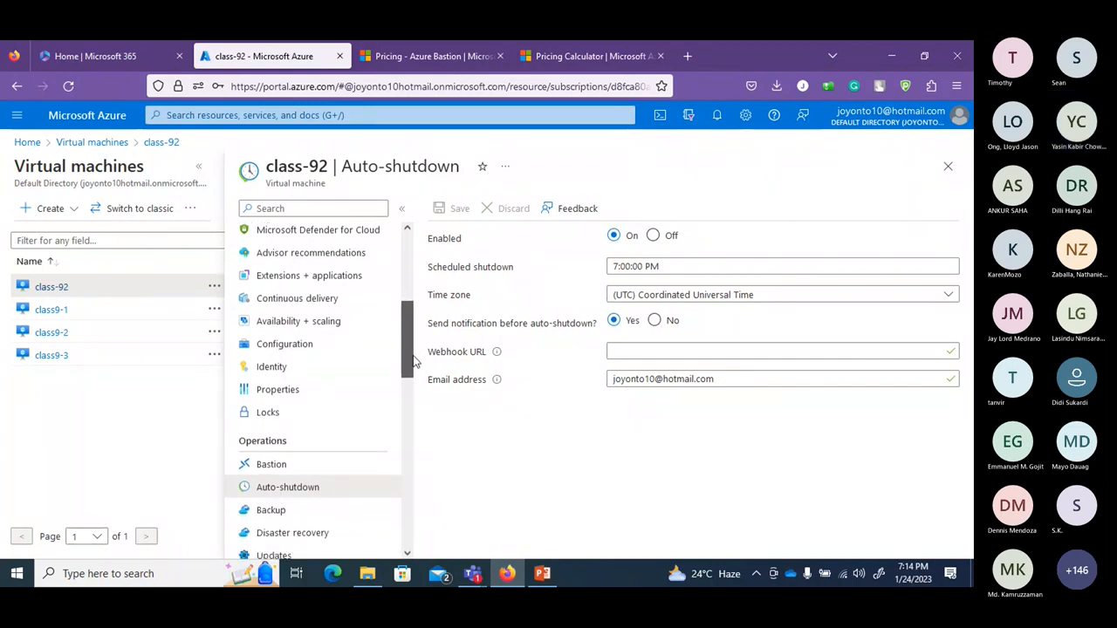
pyautogui.moveTo(413, 356); pyautogui.dragTo(416, 276)
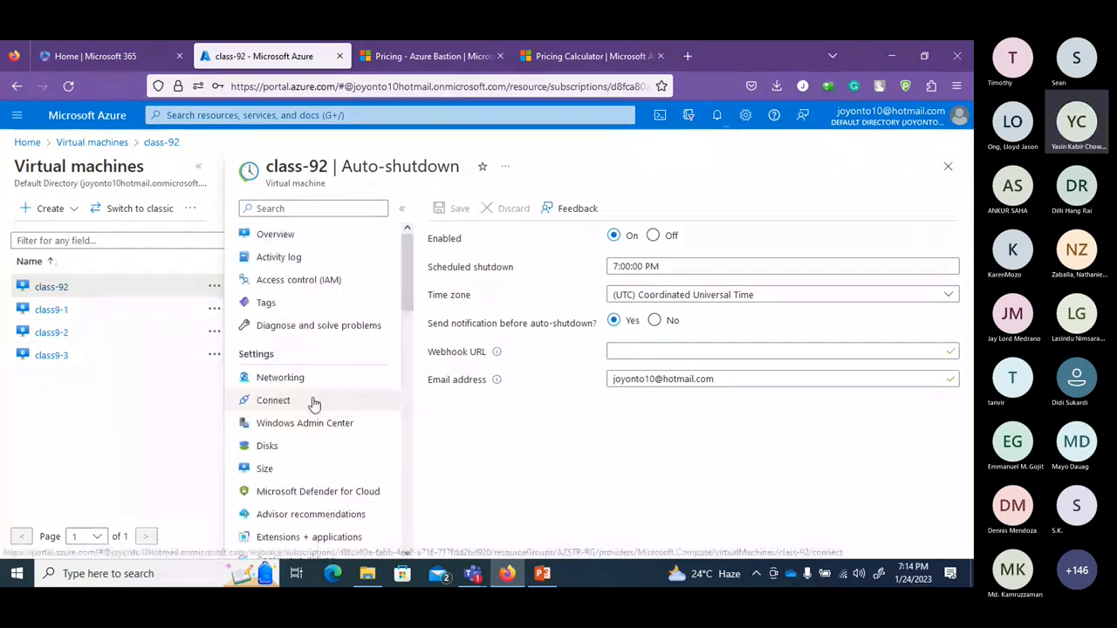
# Bring up class-92's Bastion connection page, showing Az-bastion with provisioning state Updating.
pyautogui.click(314, 398)
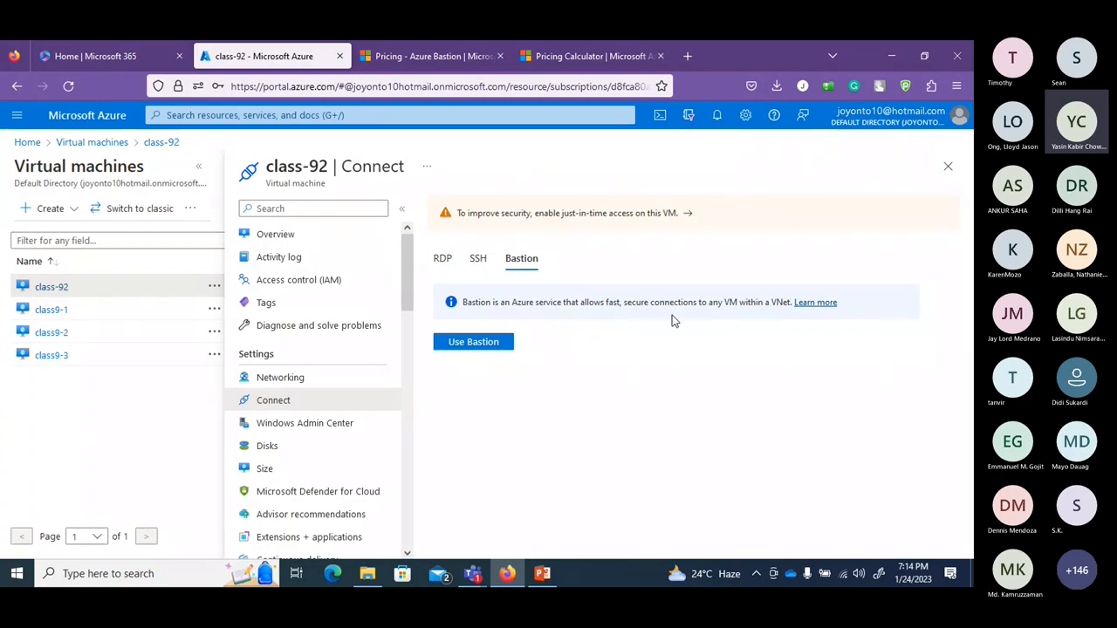
pyautogui.click(488, 343)
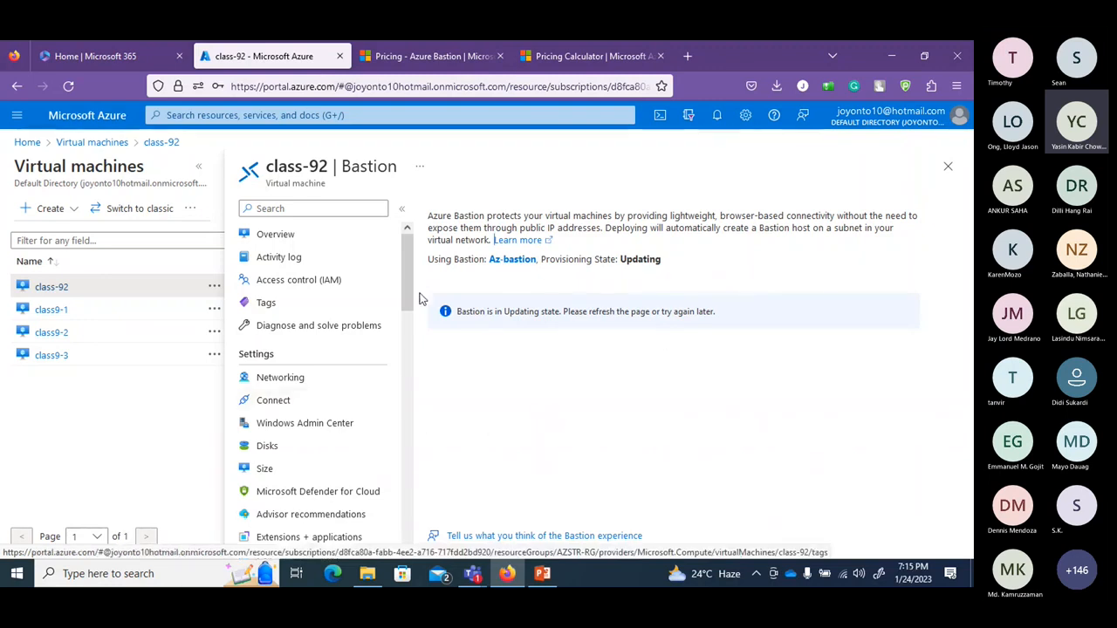
pyautogui.moveTo(419, 299); pyautogui.dragTo(419, 326)
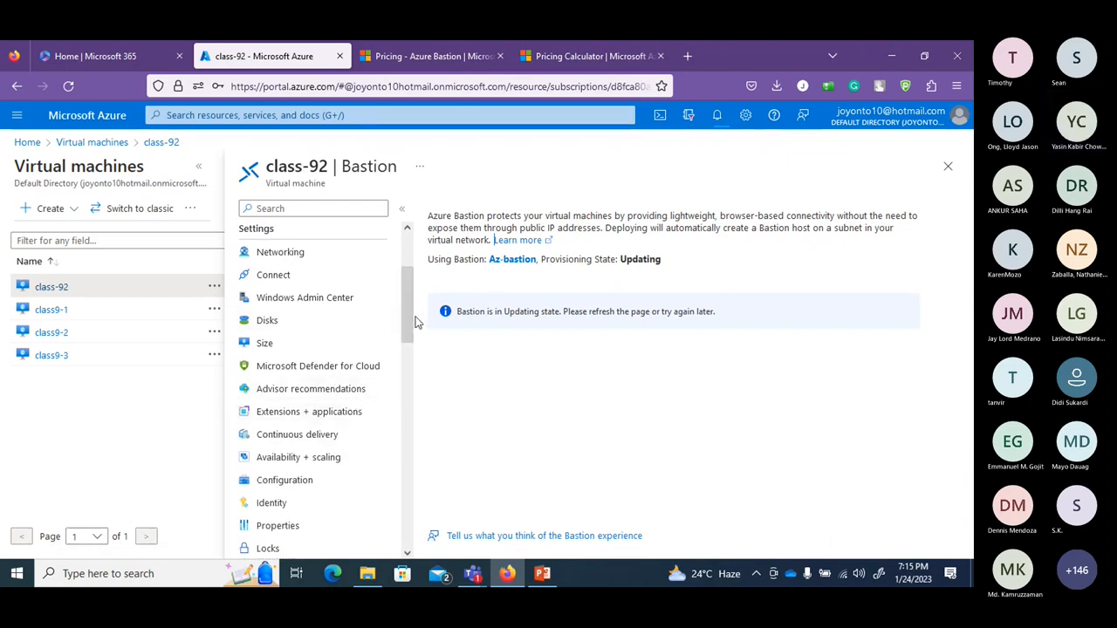
pyautogui.moveTo(417, 322); pyautogui.dragTo(417, 345)
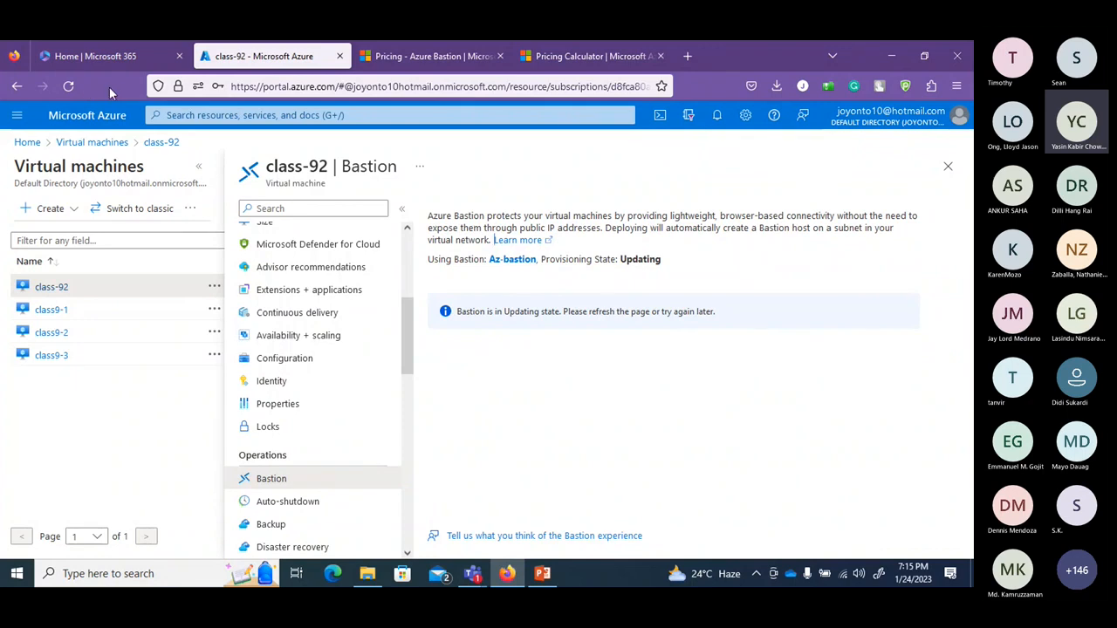
# Reload the page, check notifications for Az-bastion's status, and open the Az-bastion resource.
pyautogui.click(70, 86)
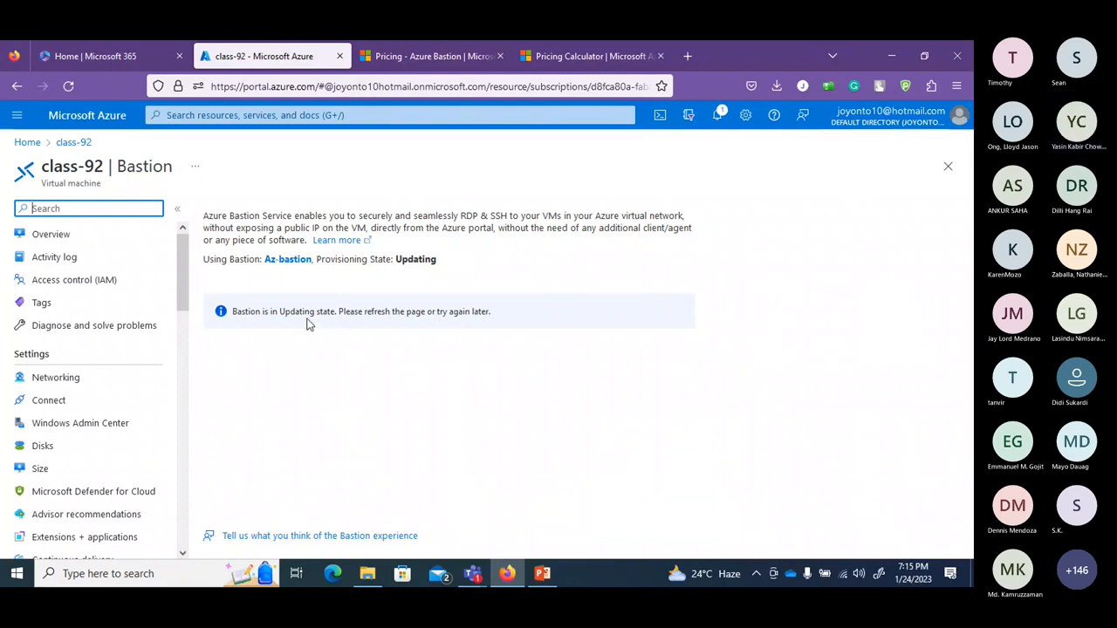
pyautogui.click(715, 118)
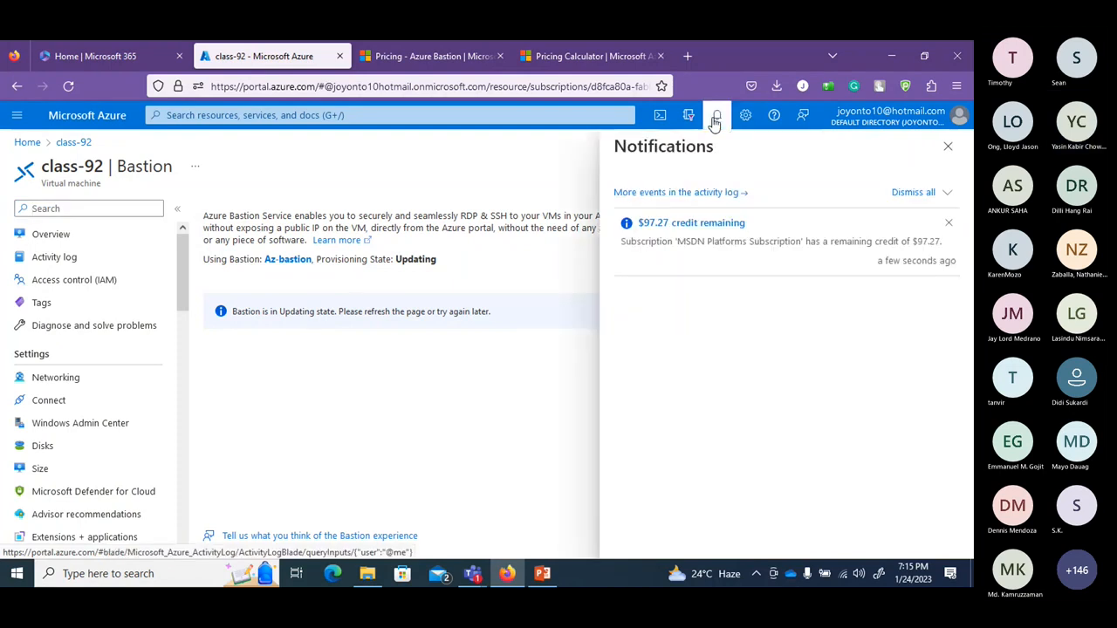
pyautogui.click(715, 119)
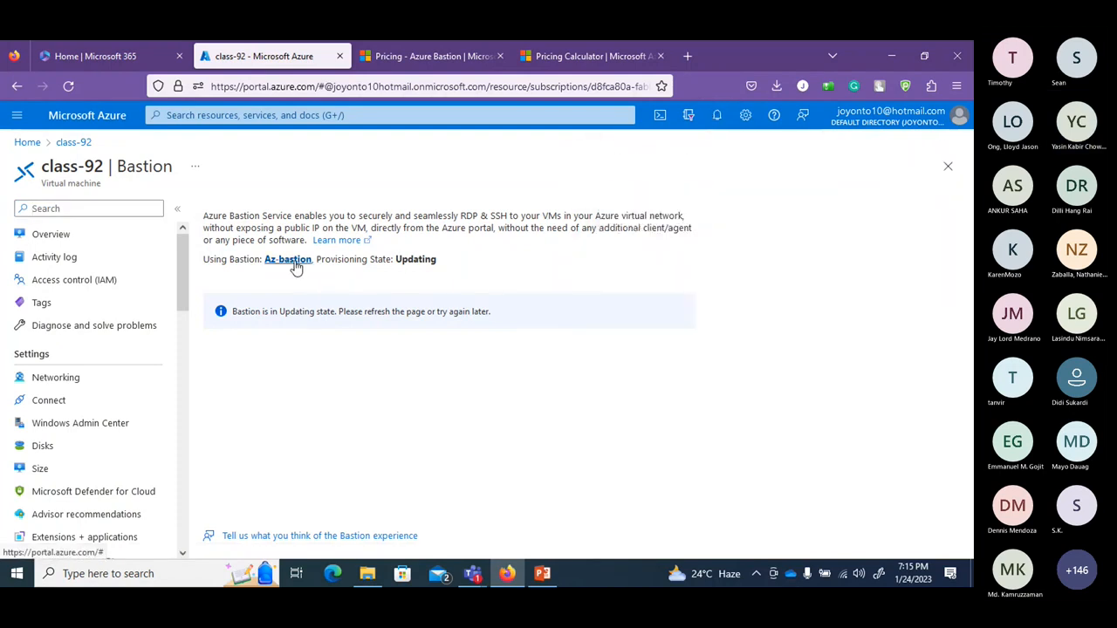
pyautogui.click(287, 260)
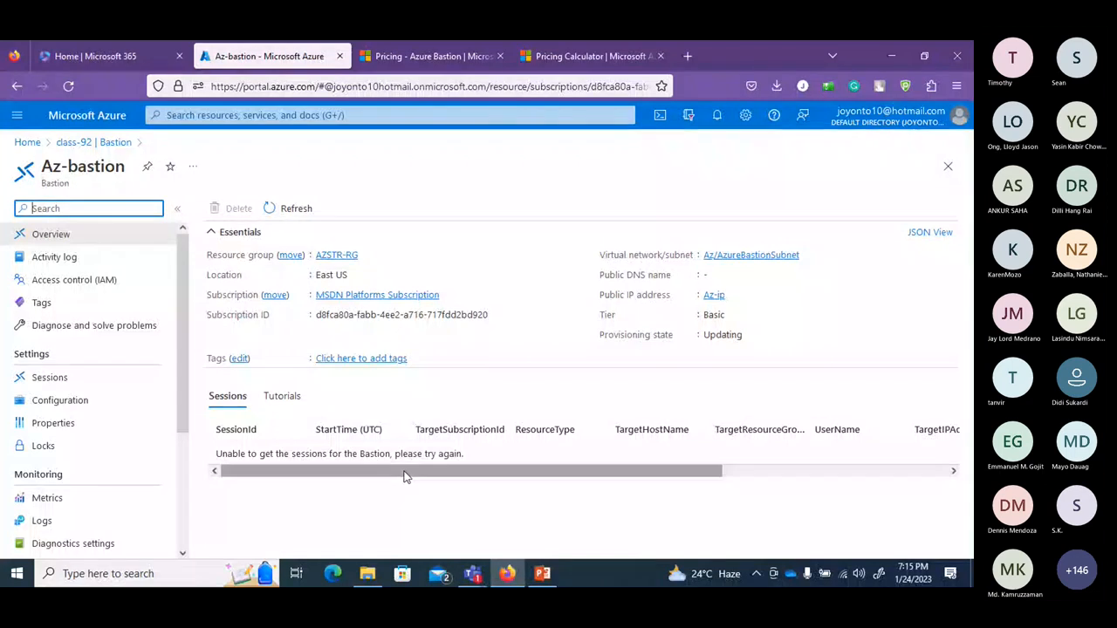
# Refresh the Az-bastion overview and view its Sessions page, which cannot retrieve sessions.
pyautogui.click(293, 210)
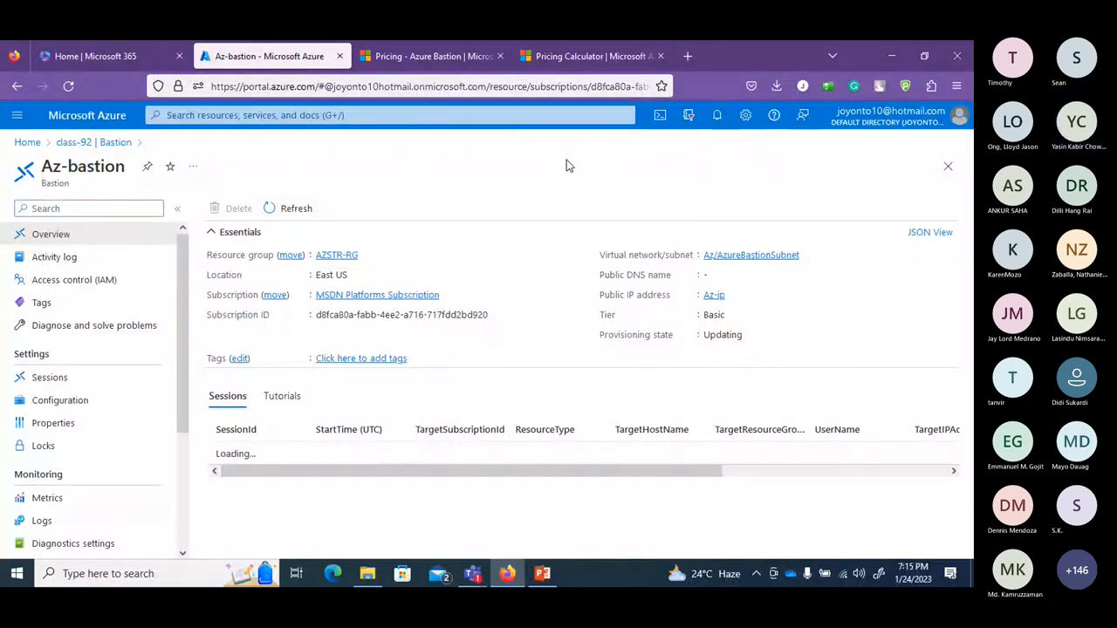
pyautogui.doubleClick(200, 405)
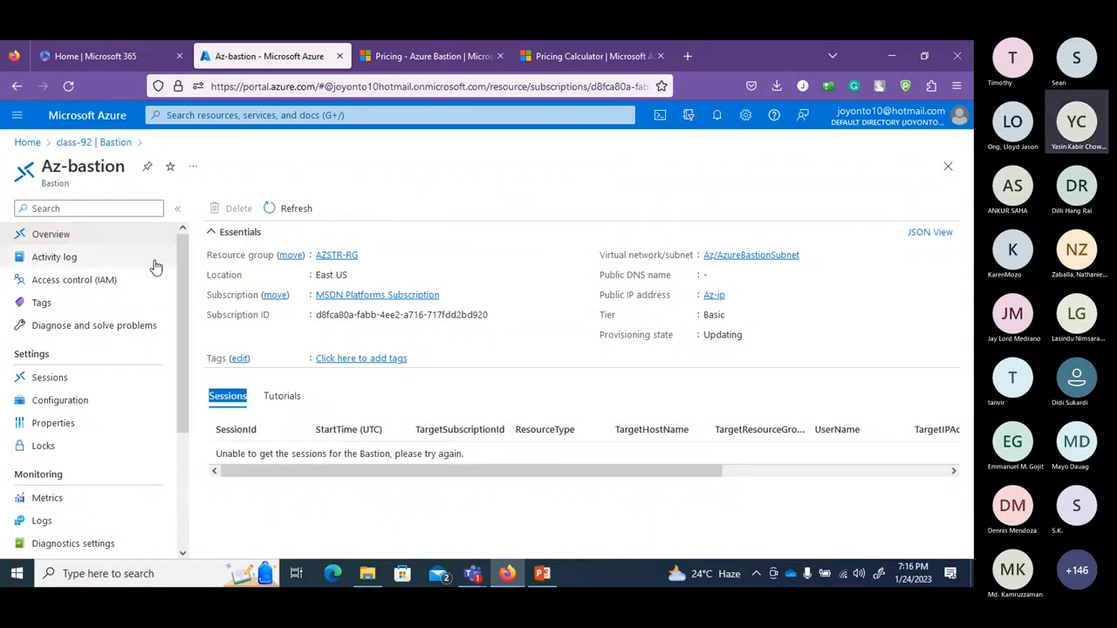
pyautogui.moveTo(183, 275); pyautogui.dragTo(192, 394)
pyautogui.scroll(3, 95, 351)
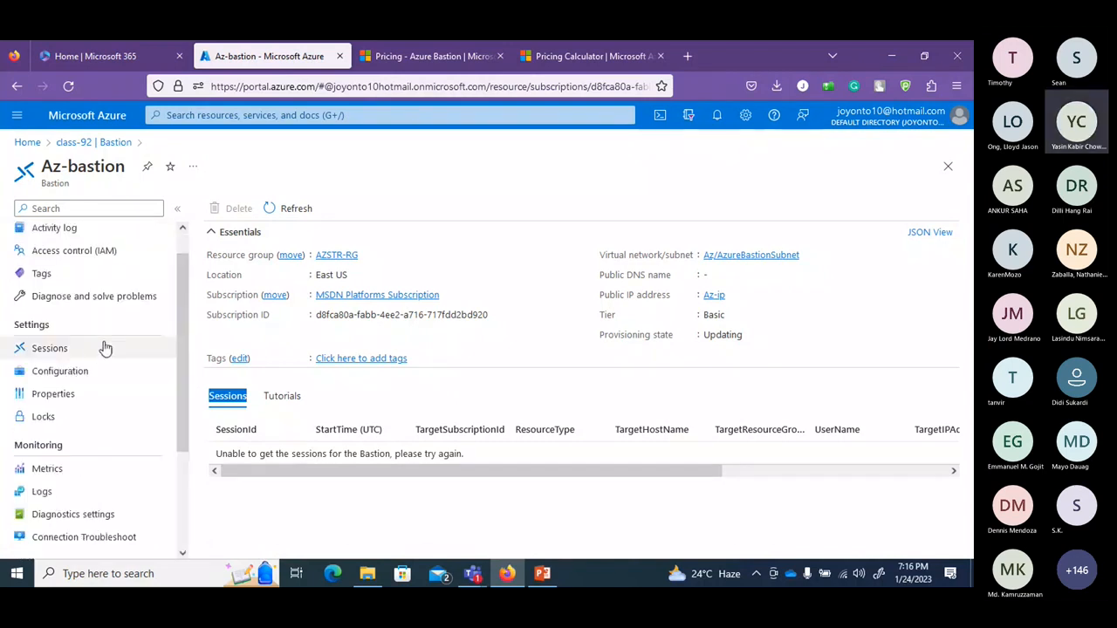
pyautogui.click(97, 349)
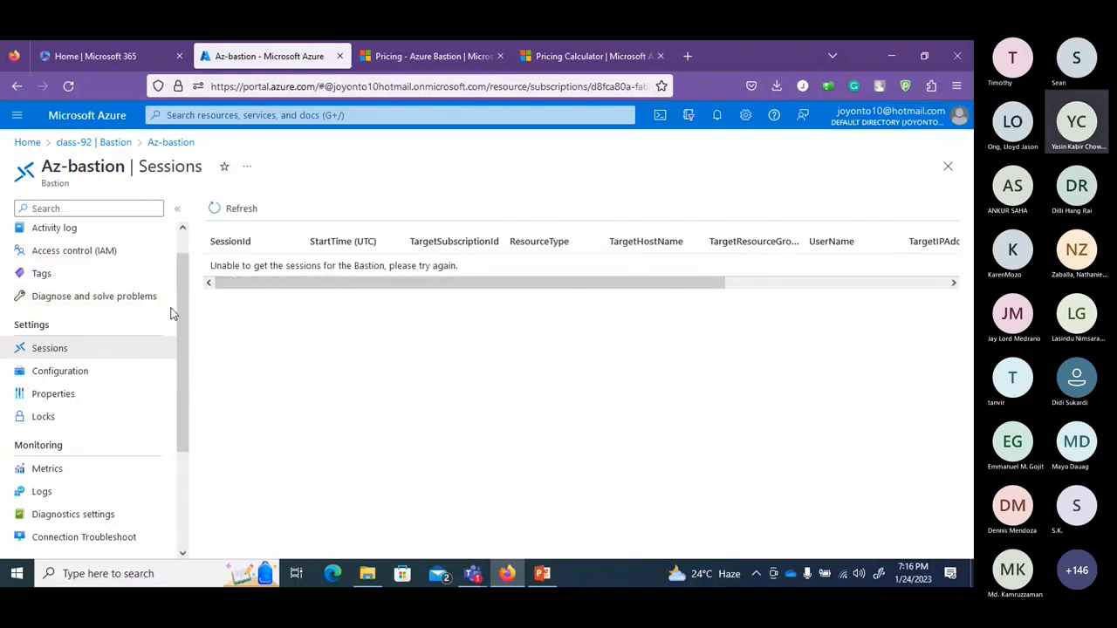
pyautogui.moveTo(181, 318); pyautogui.dragTo(176, 244)
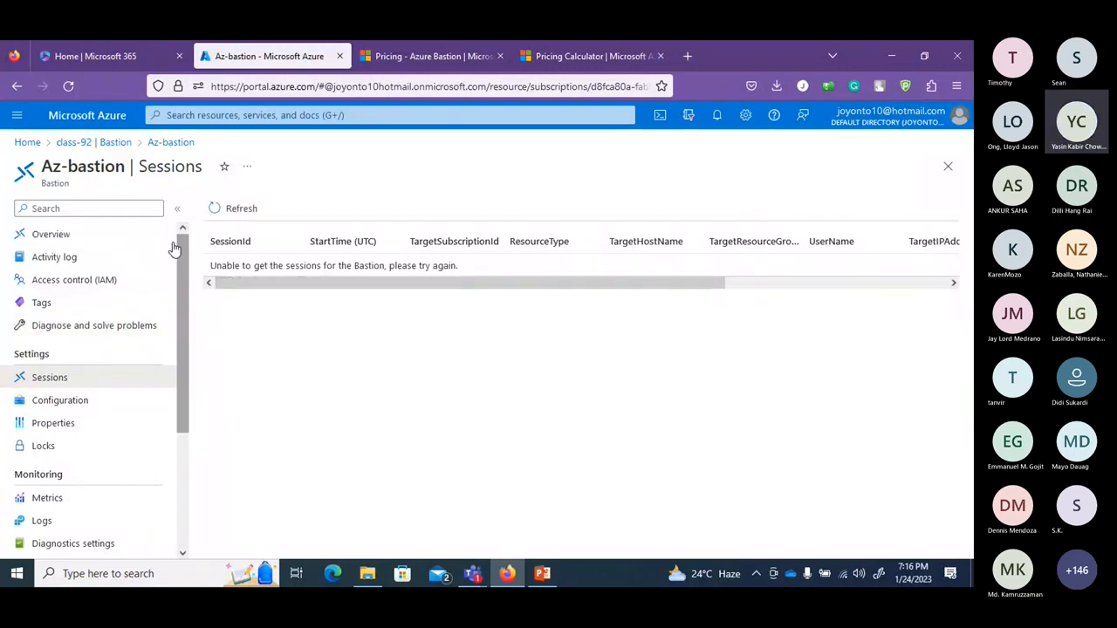
# Go back to class-92's Bastion page via the breadcrumb and recheck whether Az-bastion is ready.
pyautogui.click(117, 143)
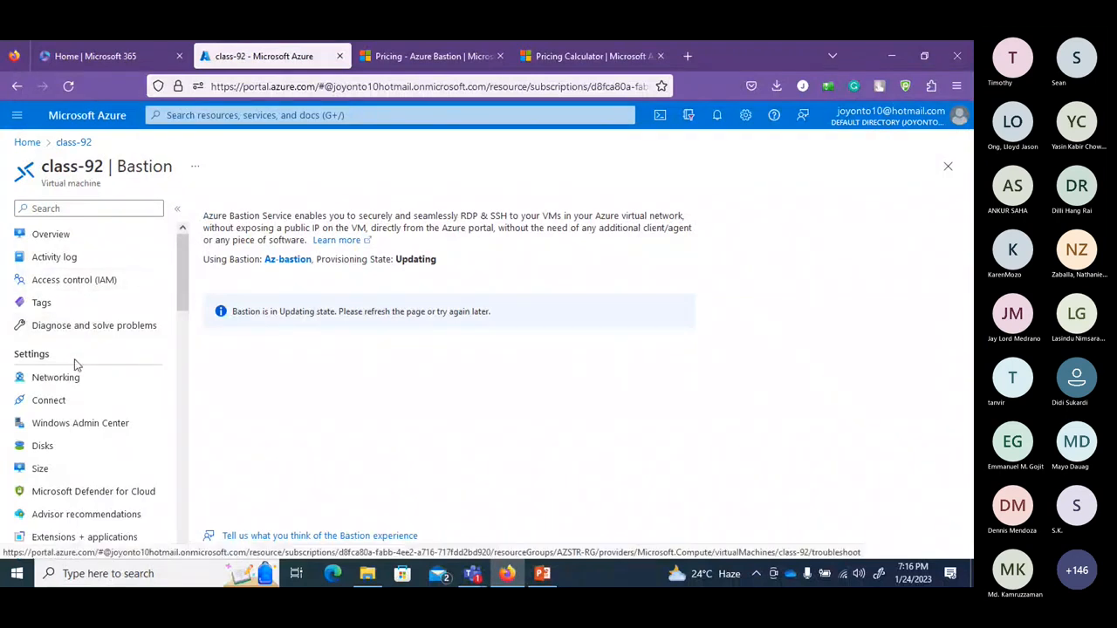
pyautogui.click(76, 401)
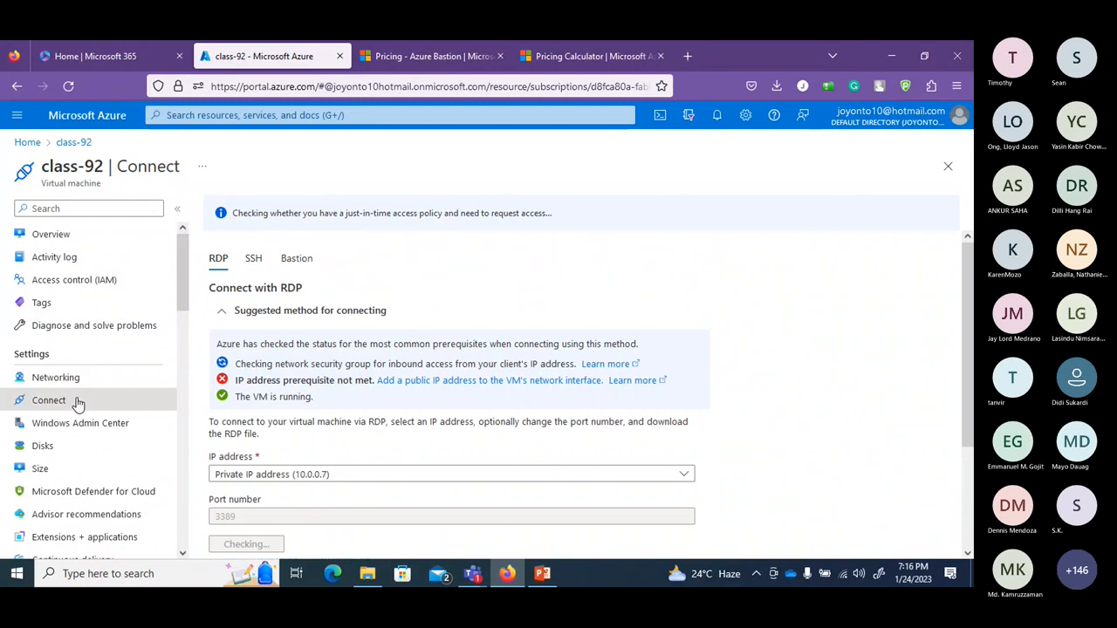
pyautogui.click(295, 263)
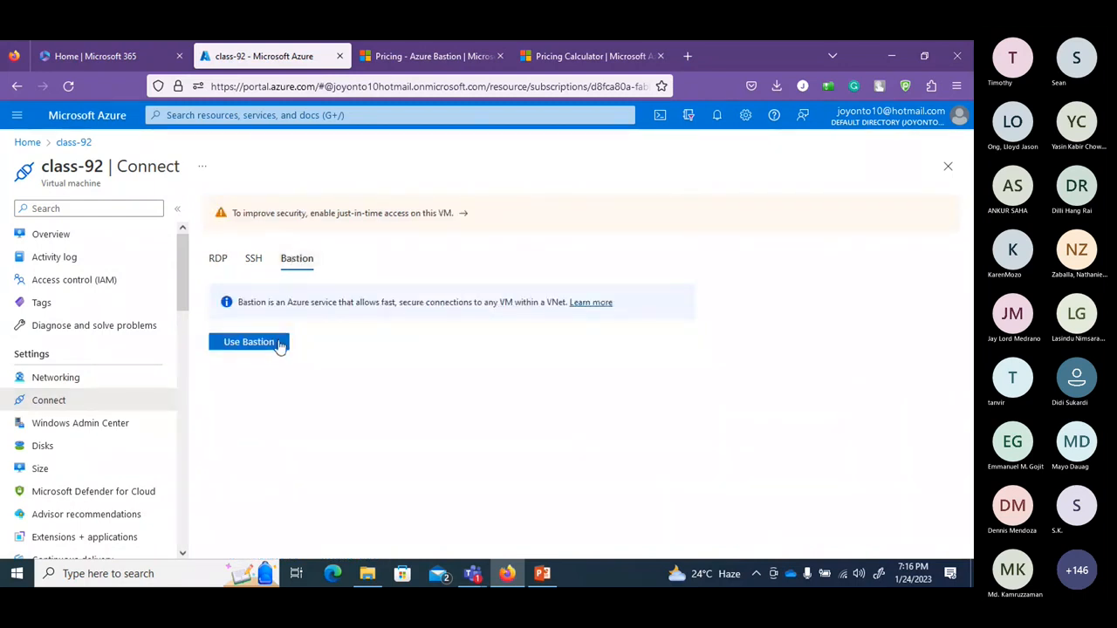
pyautogui.click(248, 342)
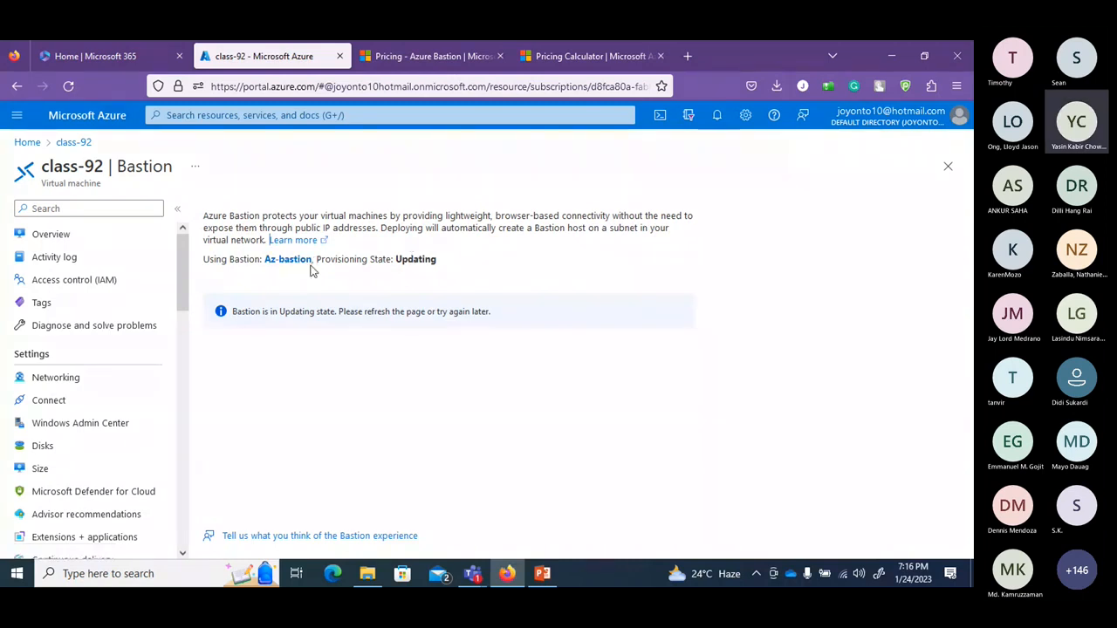
pyautogui.click(716, 117)
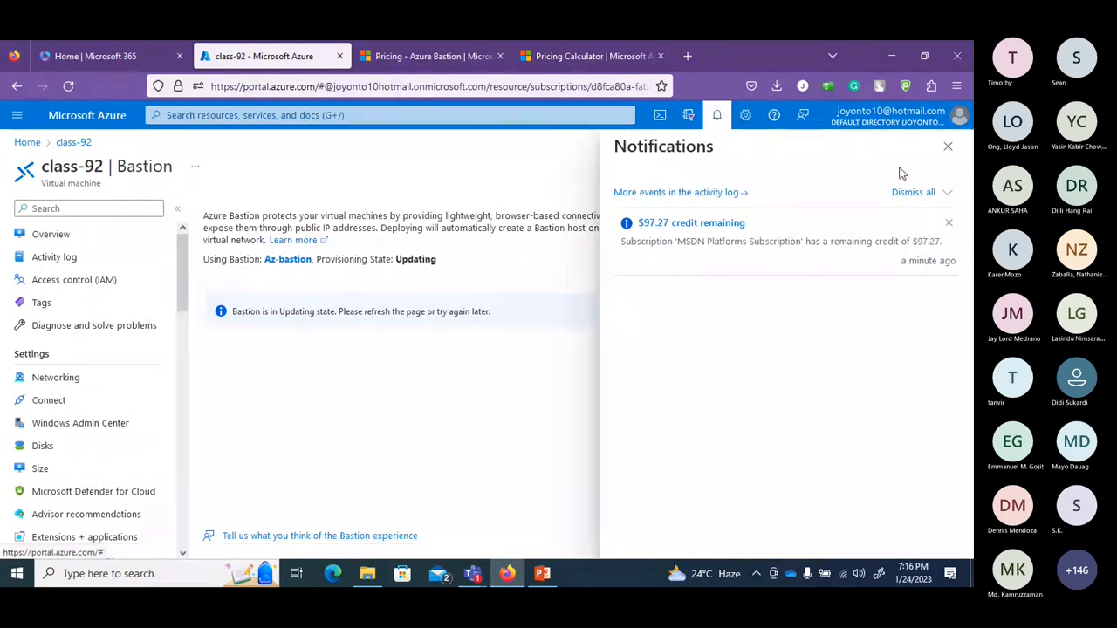
pyautogui.click(946, 196)
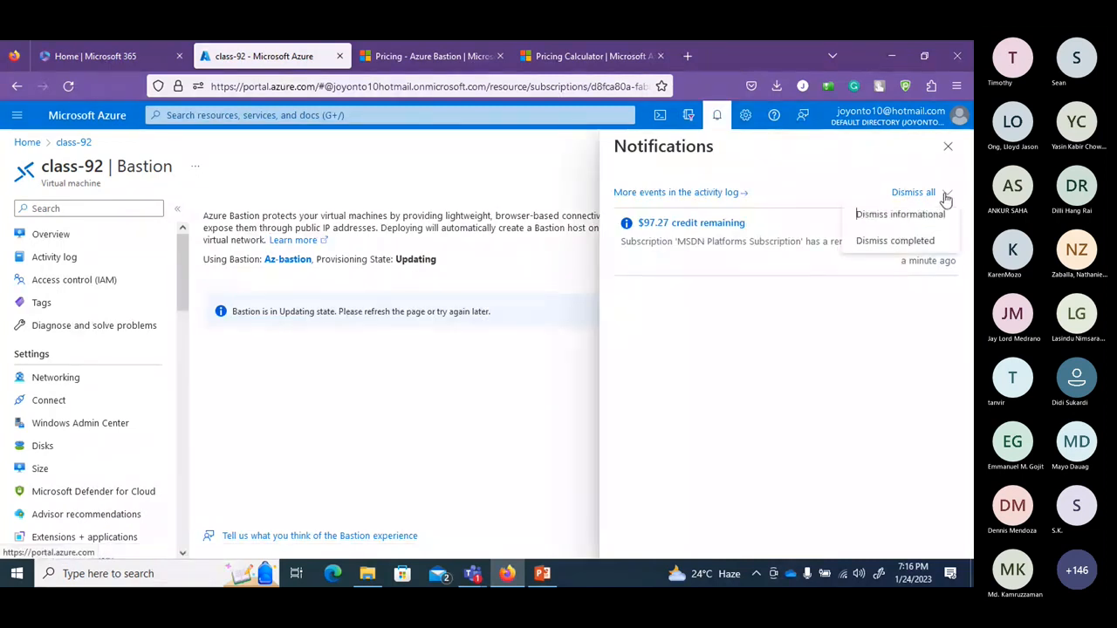
pyautogui.click(947, 146)
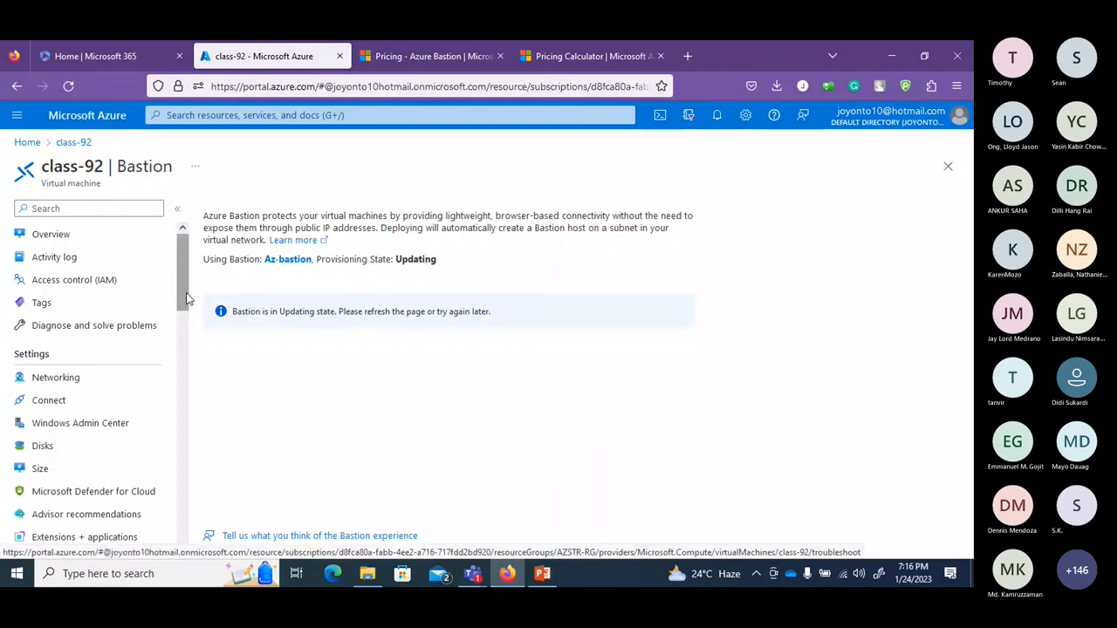
pyautogui.scroll(-2, 185, 299)
pyautogui.moveTo(184, 314); pyautogui.dragTo(176, 392)
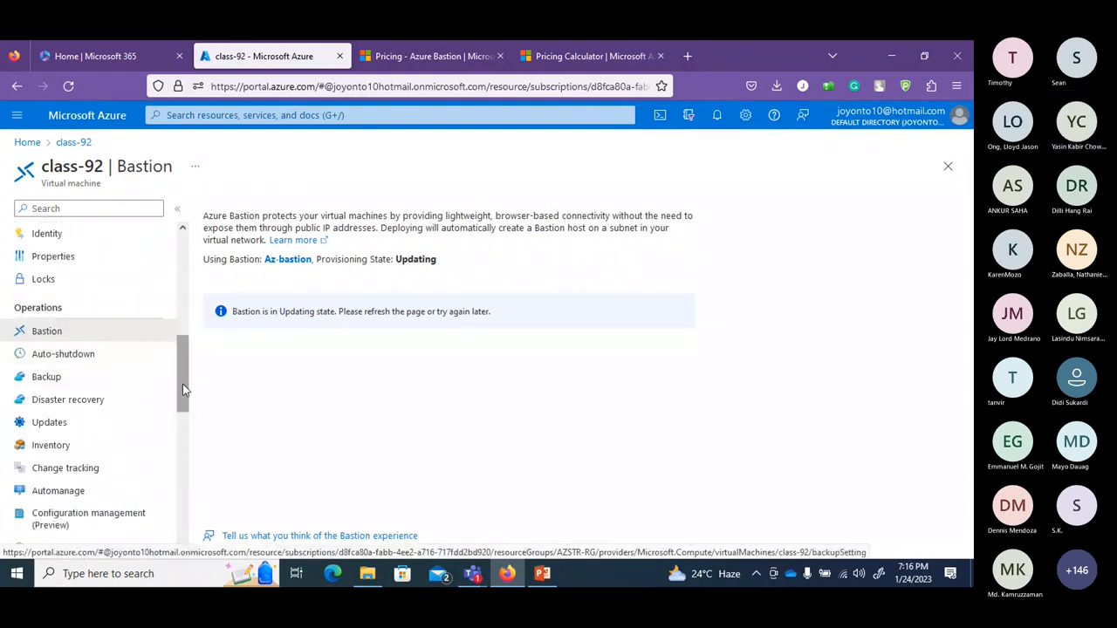
pyautogui.moveTo(184, 383); pyautogui.dragTo(189, 527)
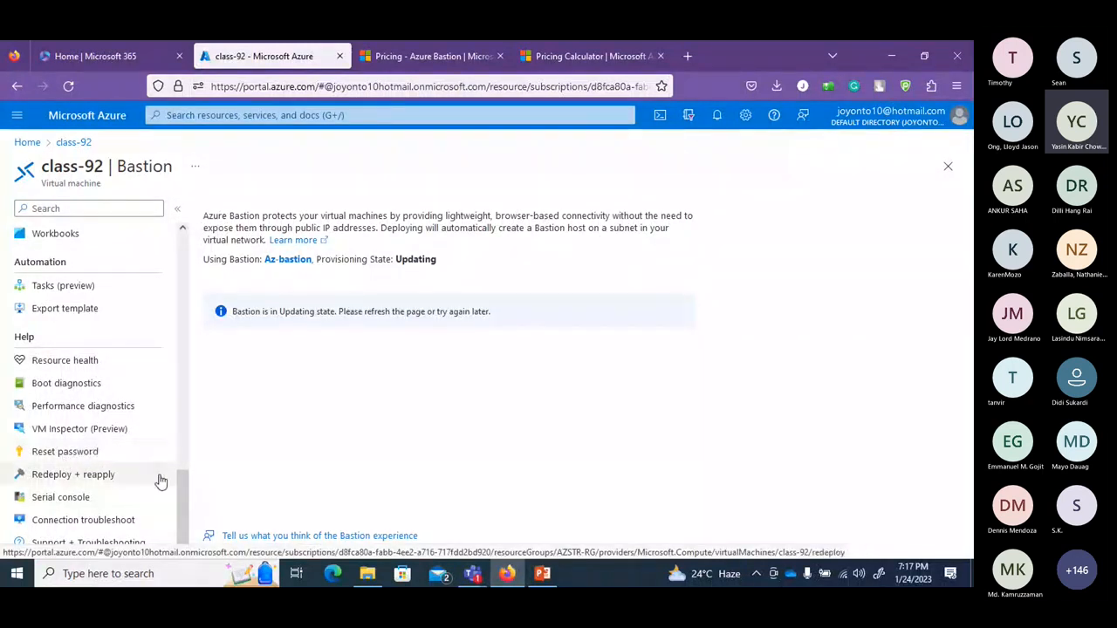
pyautogui.moveTo(182, 498); pyautogui.dragTo(200, 232)
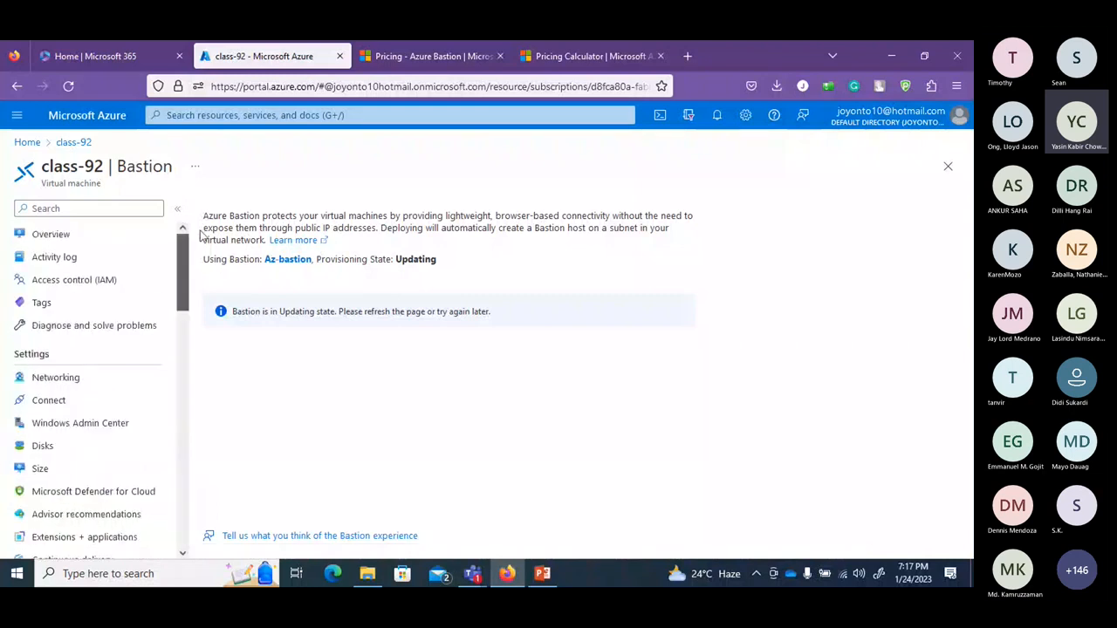
# Review class-92's Overview: private IP 10.0.0.7, network Az/default, no public IP.
pyautogui.click(76, 243)
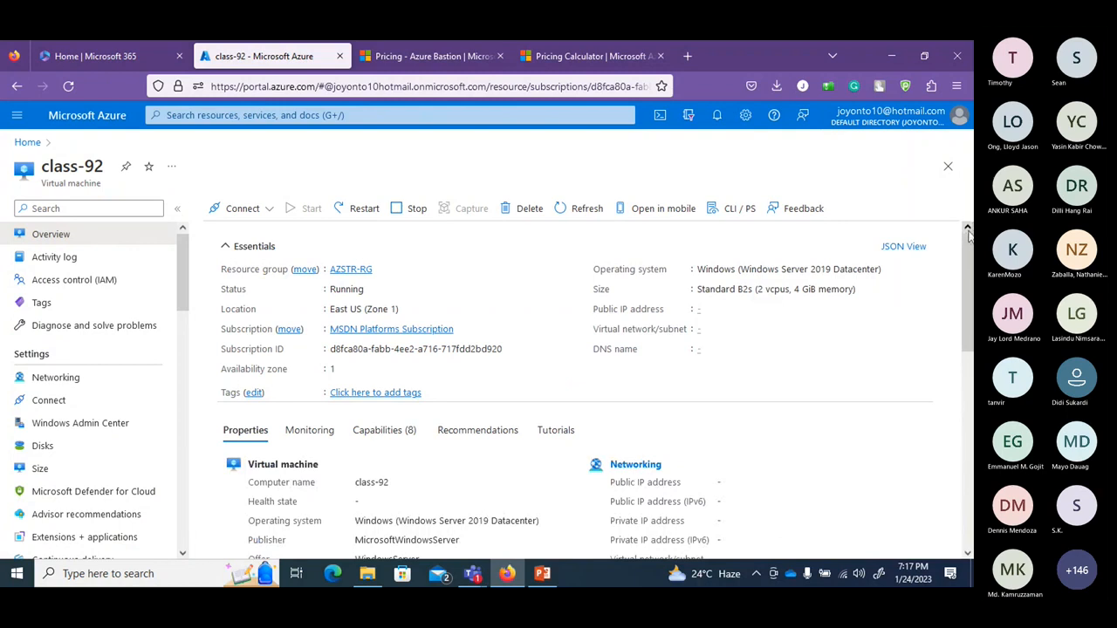
pyautogui.scroll(-1, 967, 236)
pyautogui.scroll(-3, 967, 331)
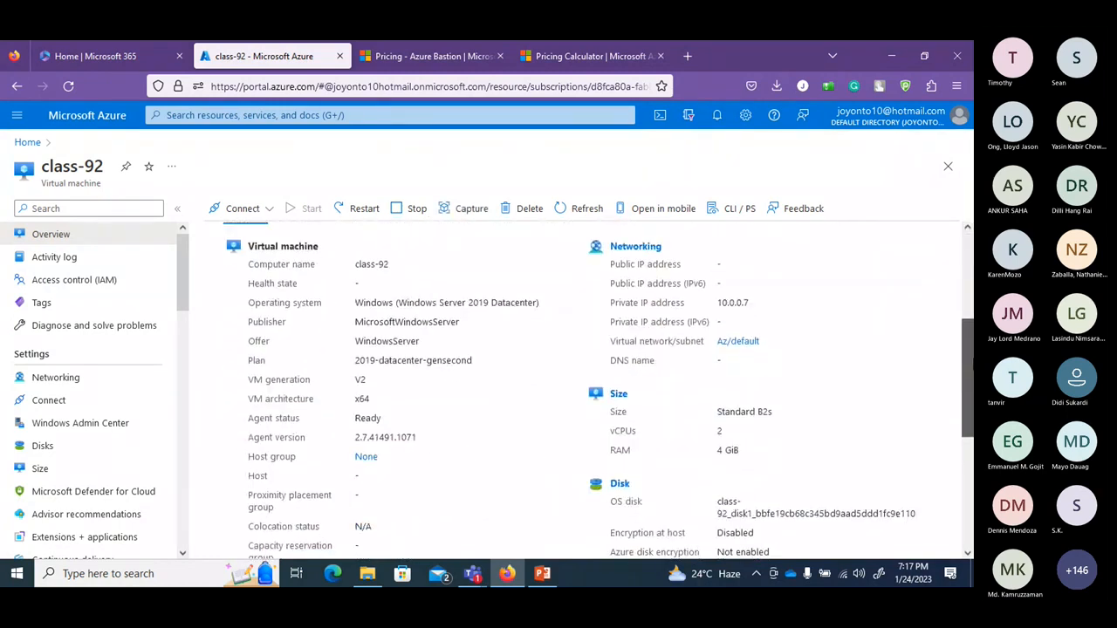
pyautogui.scroll(-5, 967, 384)
pyautogui.scroll(-1, 967, 480)
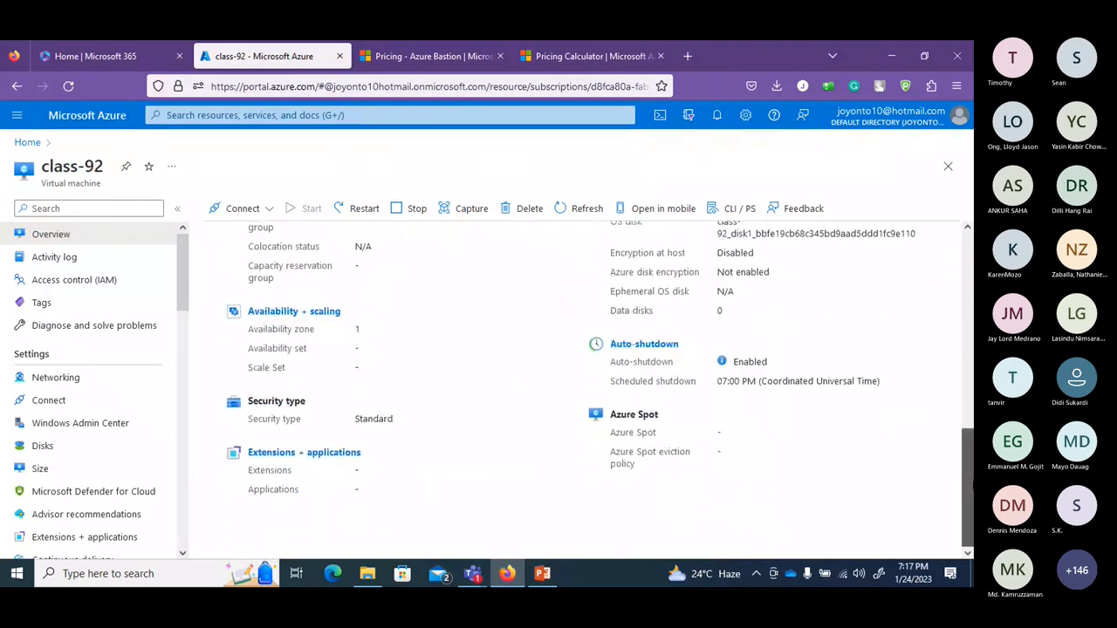
pyautogui.scroll(10, 967, 437)
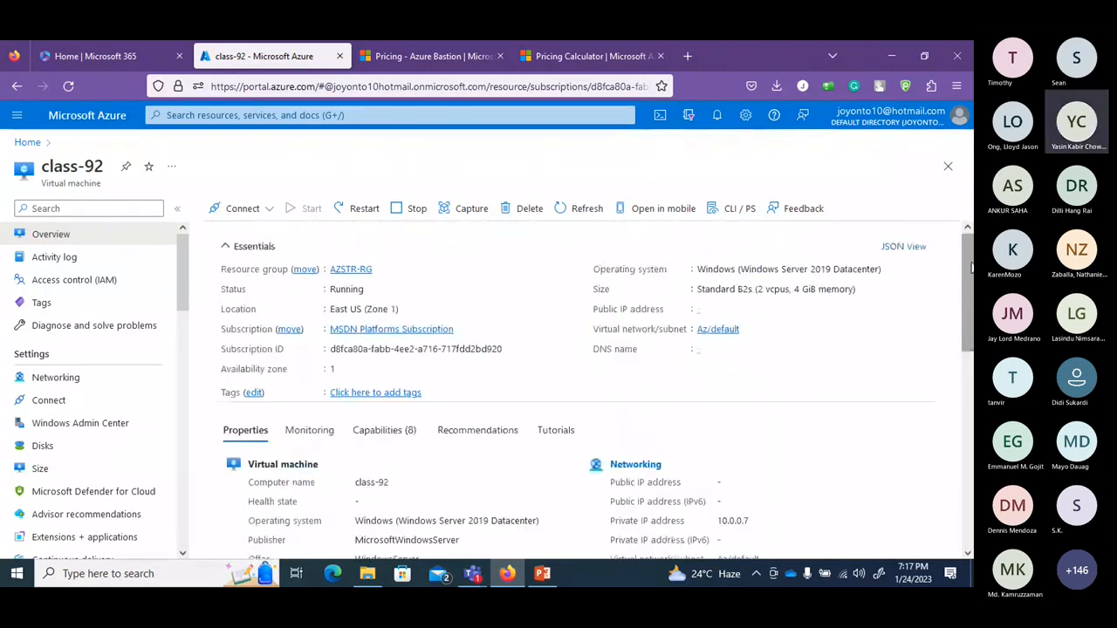
# Open class-92's Bastion connection page to check its Az-bastion status.
pyautogui.click(50, 400)
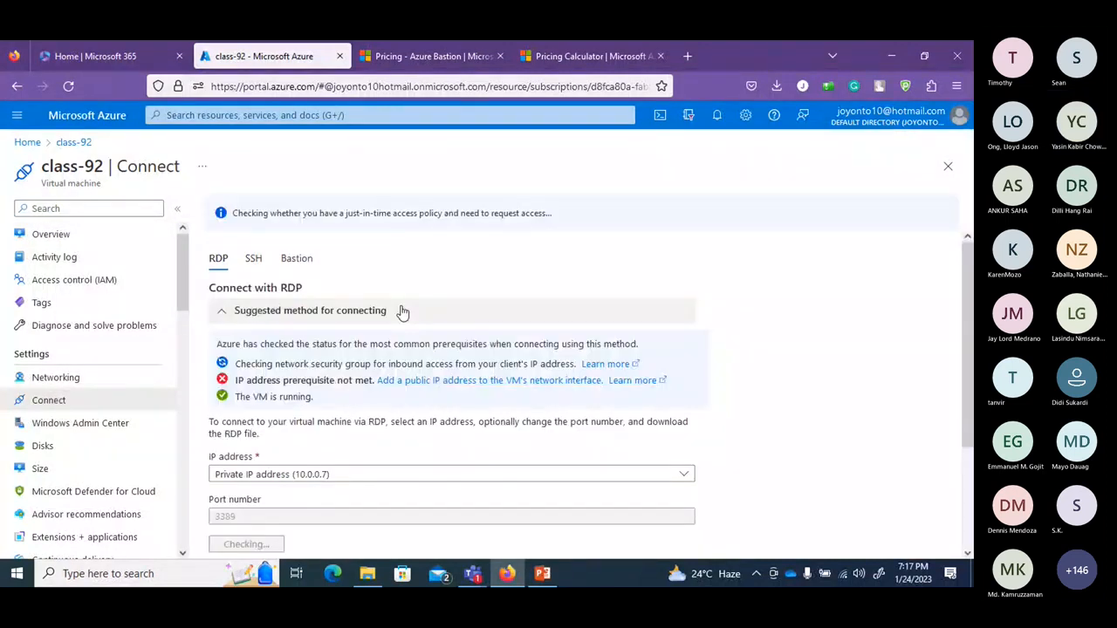
pyautogui.click(255, 261)
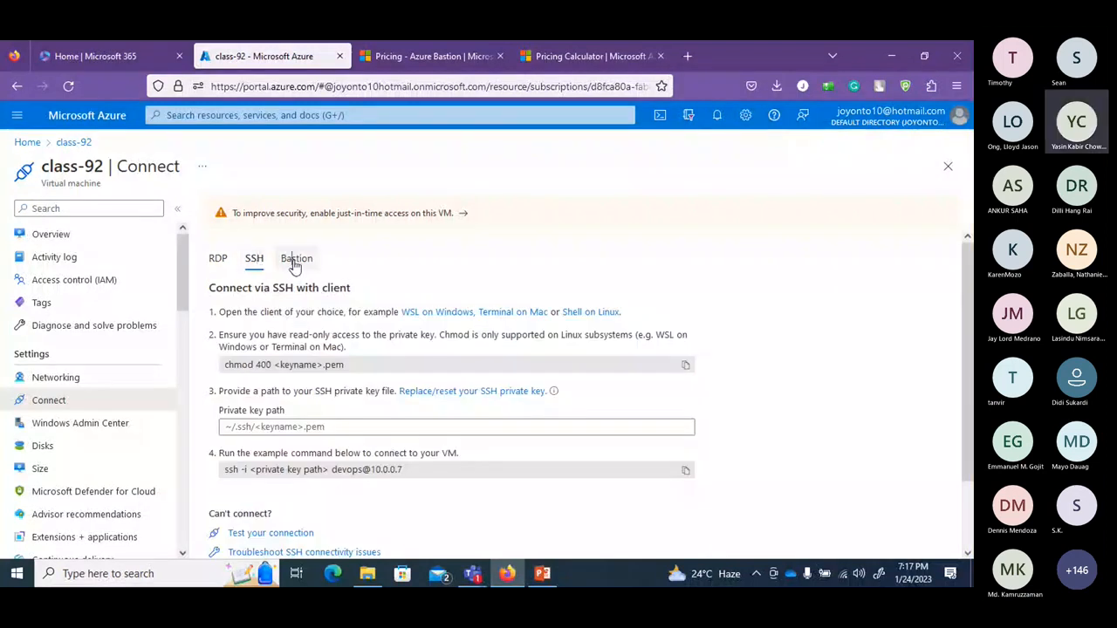
pyautogui.click(294, 264)
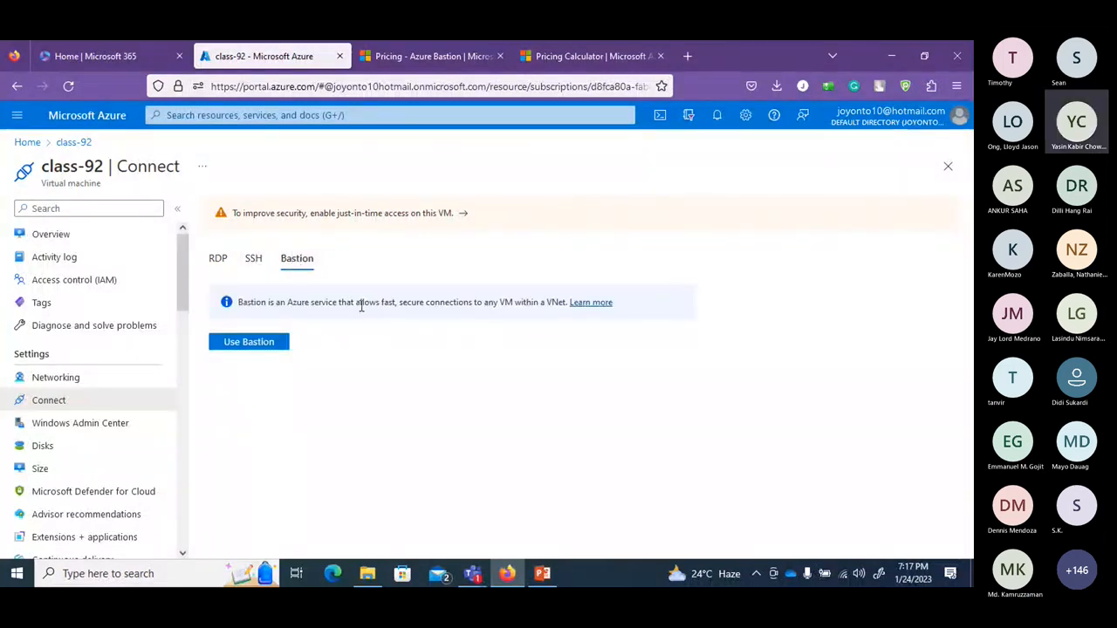
pyautogui.click(249, 343)
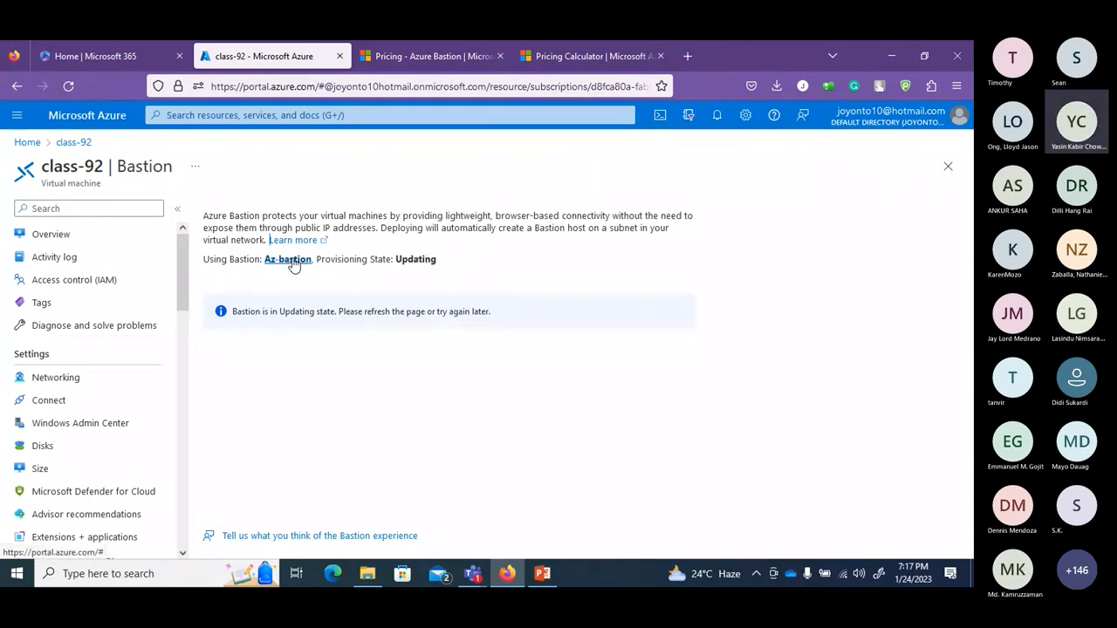
pyautogui.click(42, 403)
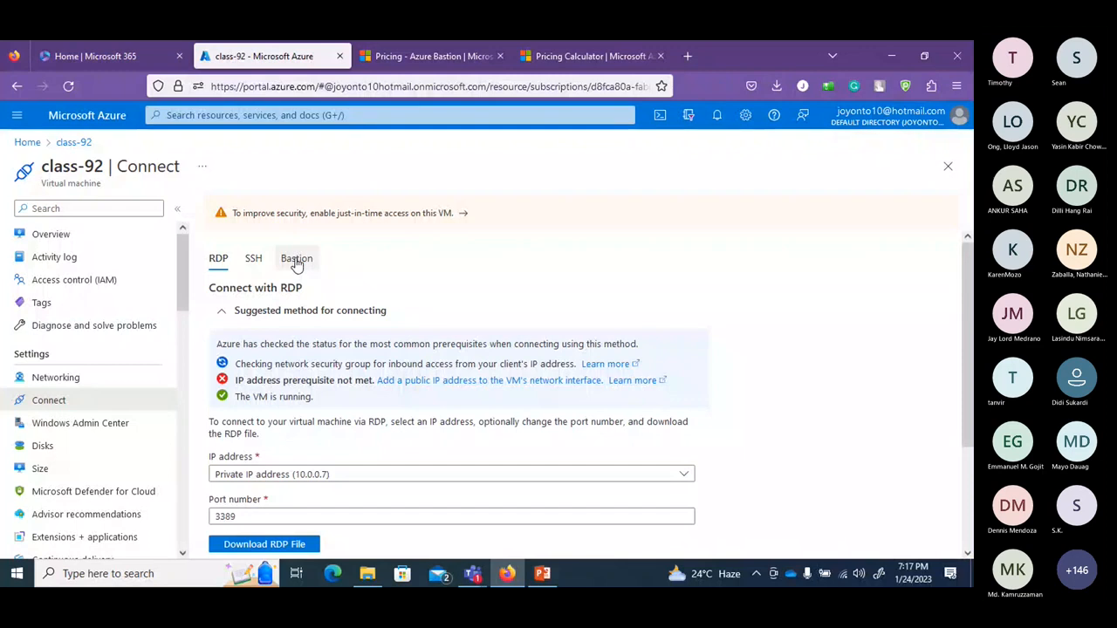
pyautogui.click(297, 260)
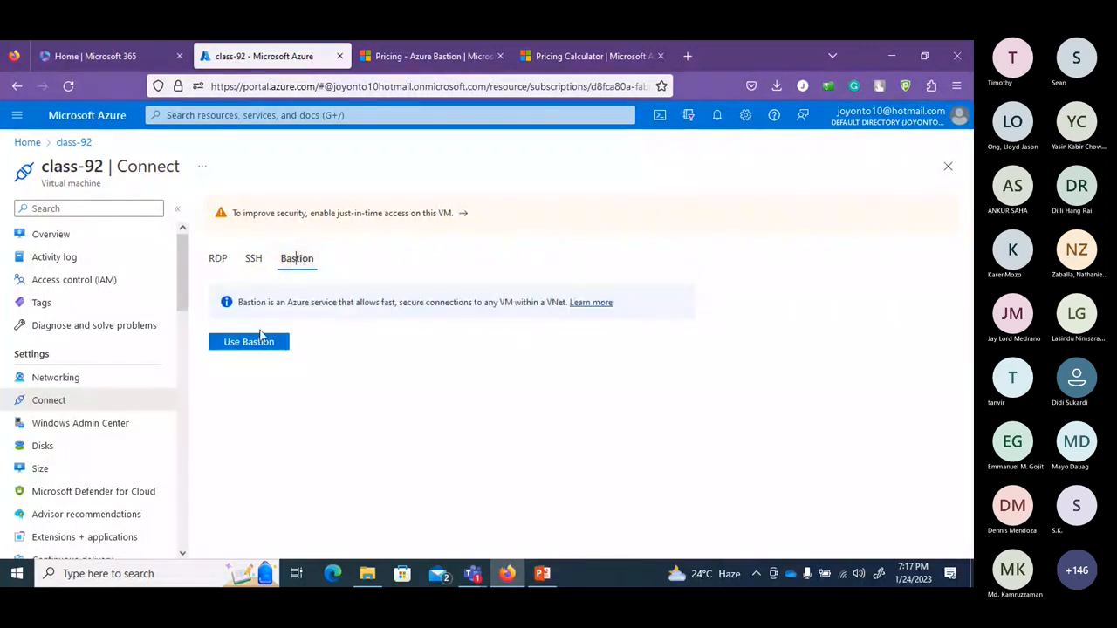
pyautogui.click(259, 338)
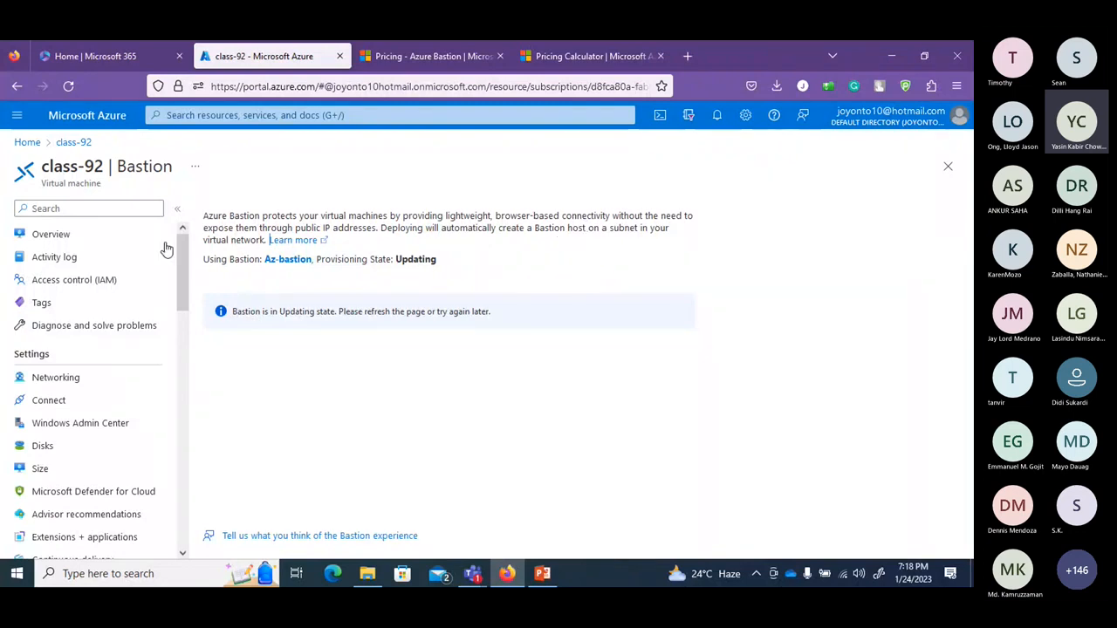
# From Home, search 'vir', open virtual network Az, and view its Bastion page.
pyautogui.click(27, 141)
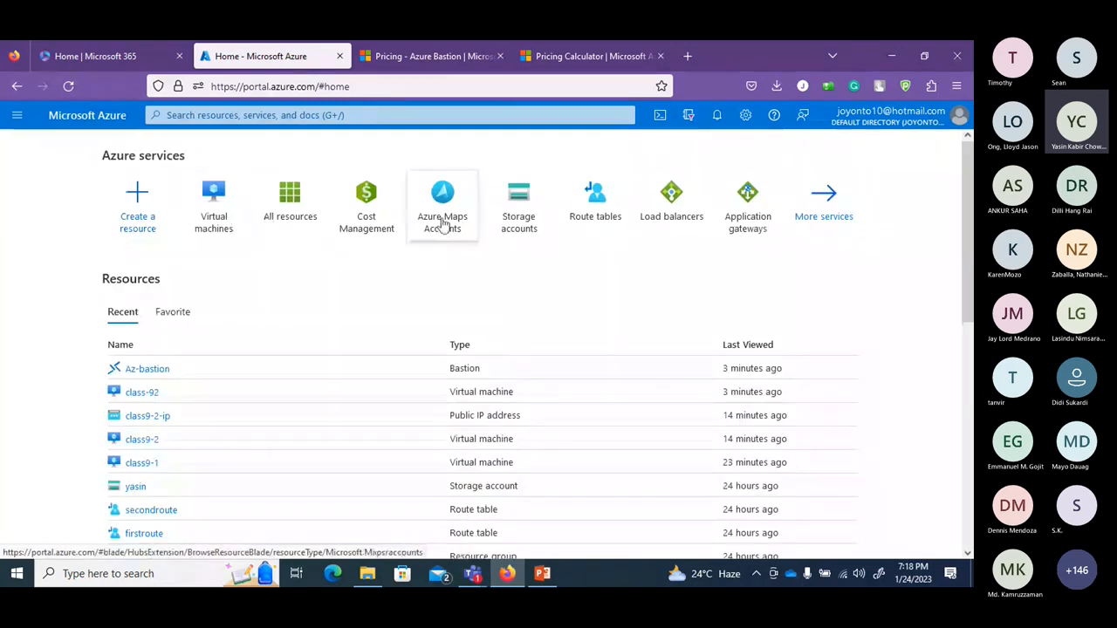
pyautogui.click(240, 115)
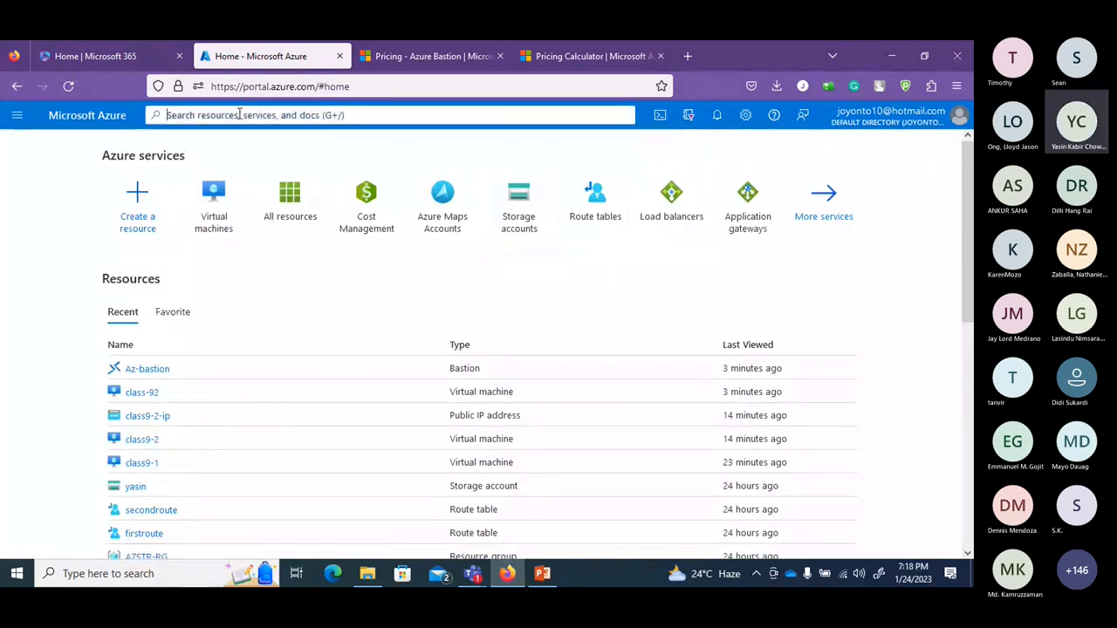
pyautogui.write('vir')
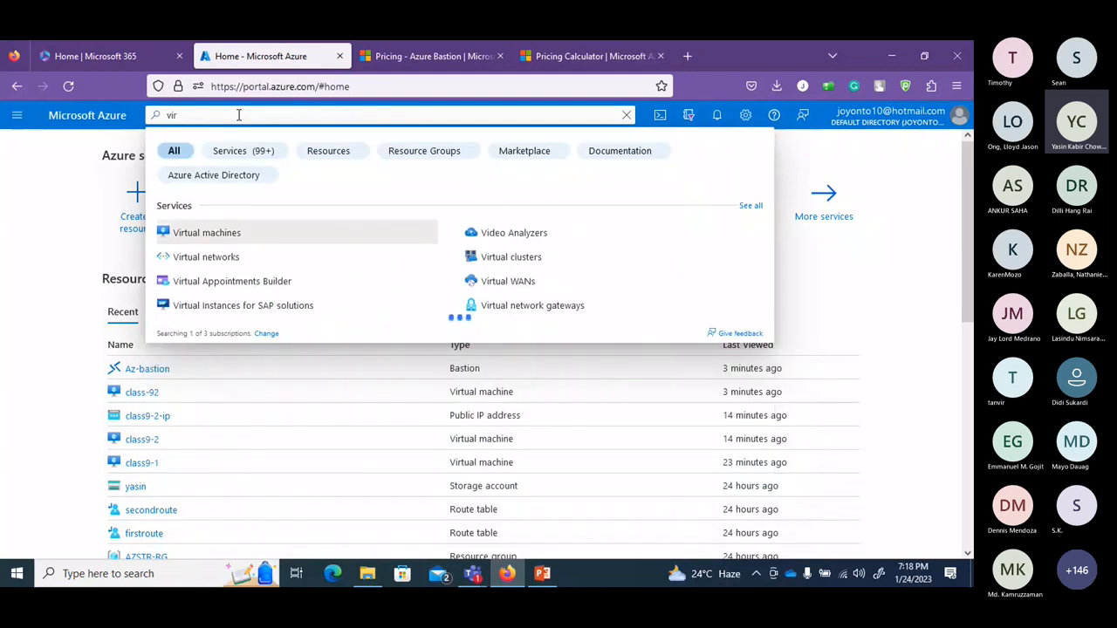
pyautogui.click(207, 257)
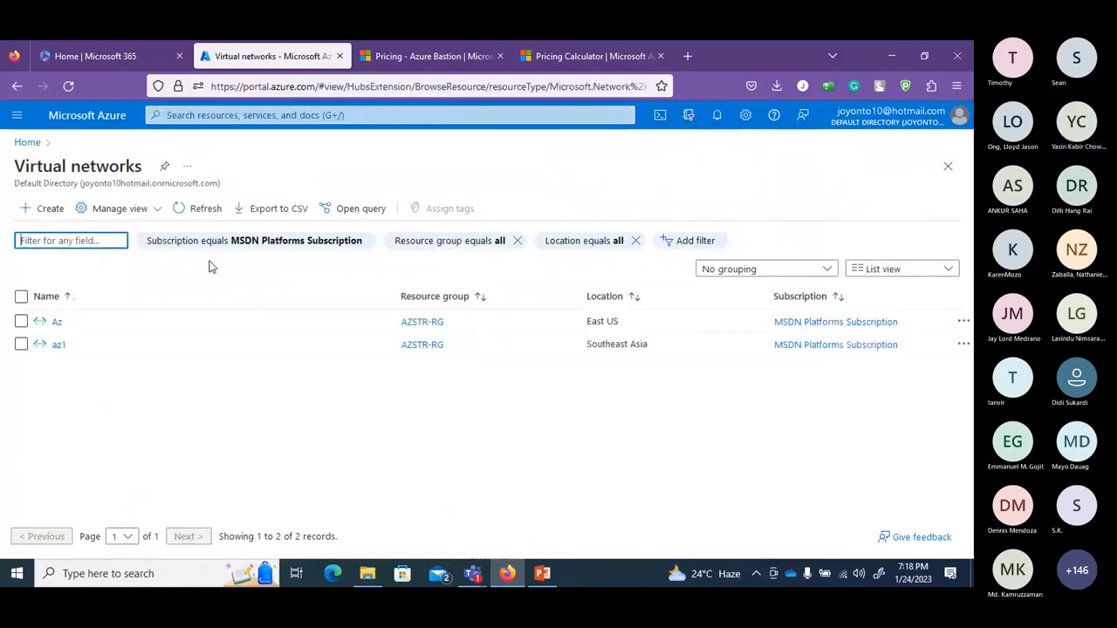
pyautogui.click(58, 323)
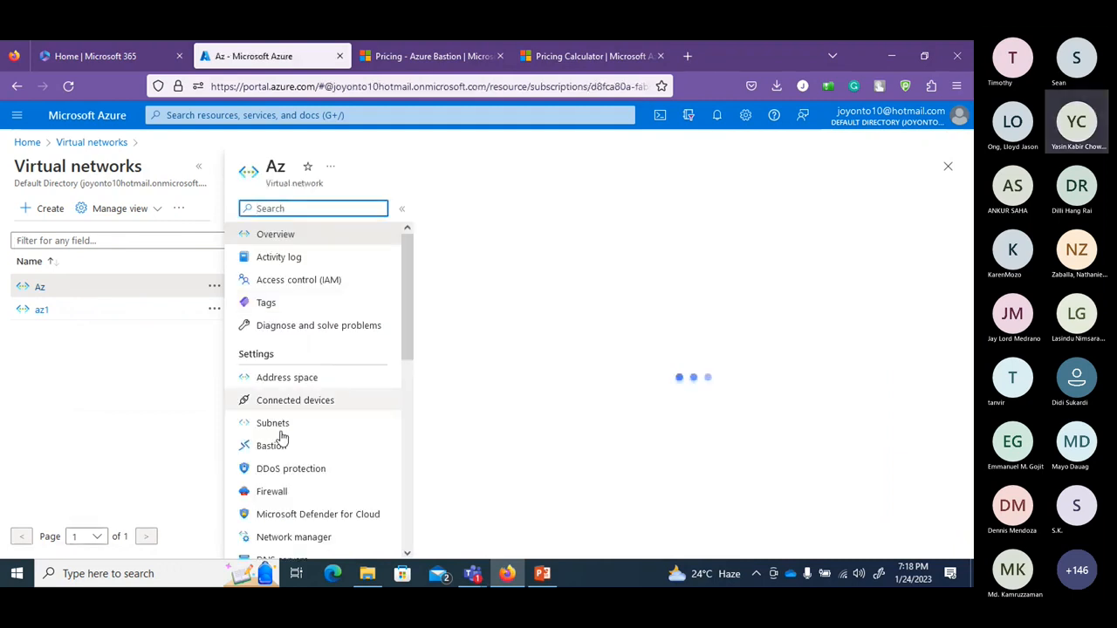
pyautogui.click(278, 444)
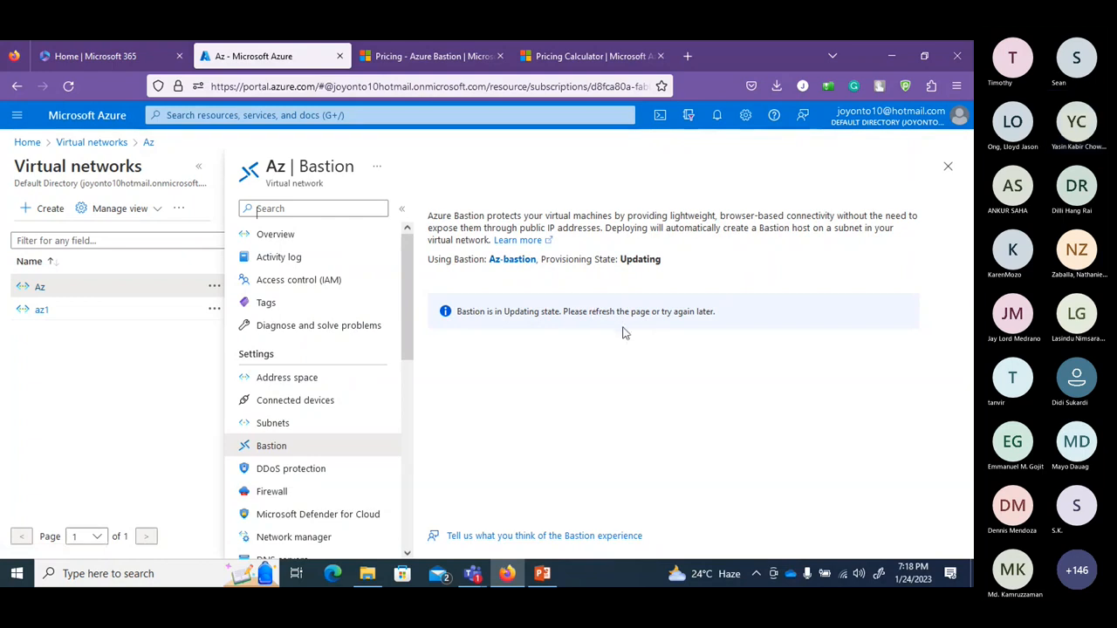
# Refresh the page and list the devices connected to the Az network.
pyautogui.click(70, 86)
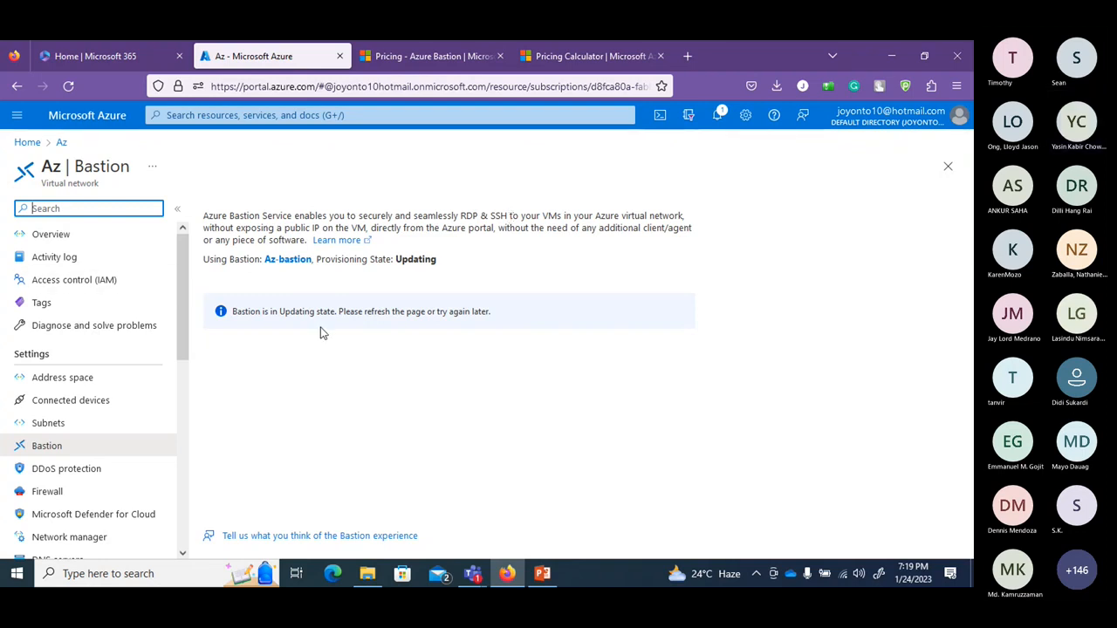
pyautogui.click(99, 402)
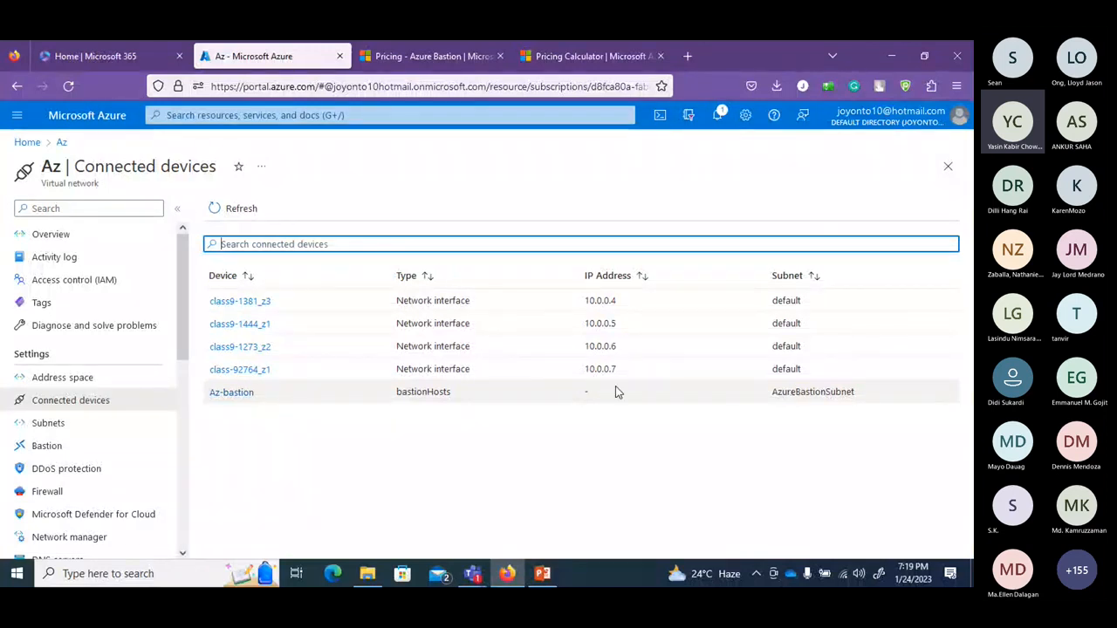
# Open Az-bastion's overview, highlight its Updating provisioning state, then return to the portal Home page.
pyautogui.click(232, 393)
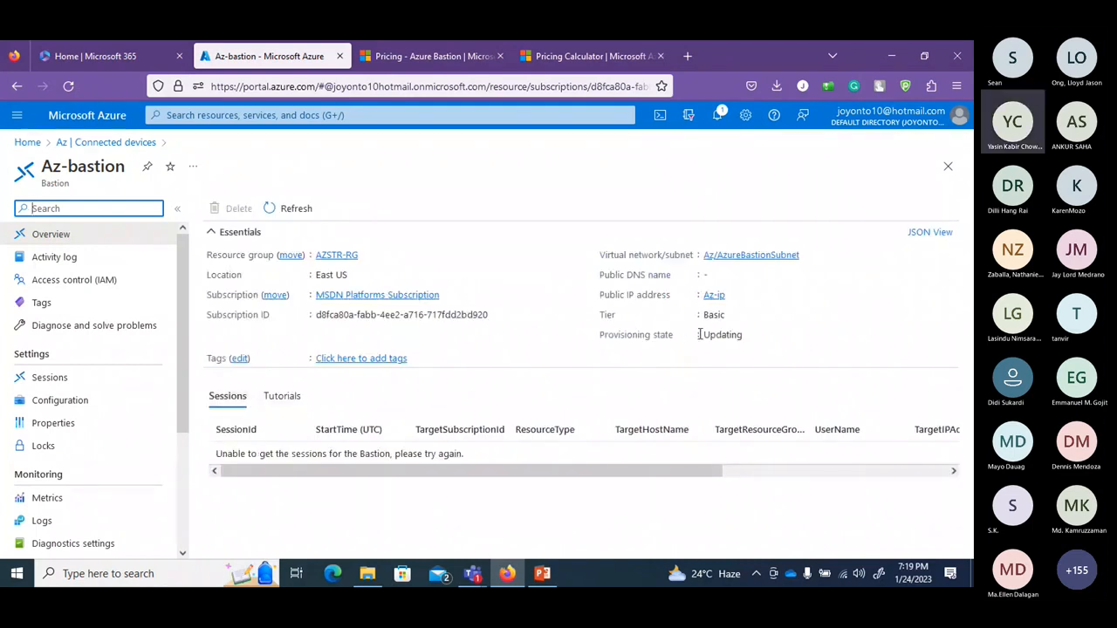
pyautogui.moveTo(705, 335); pyautogui.dragTo(754, 336)
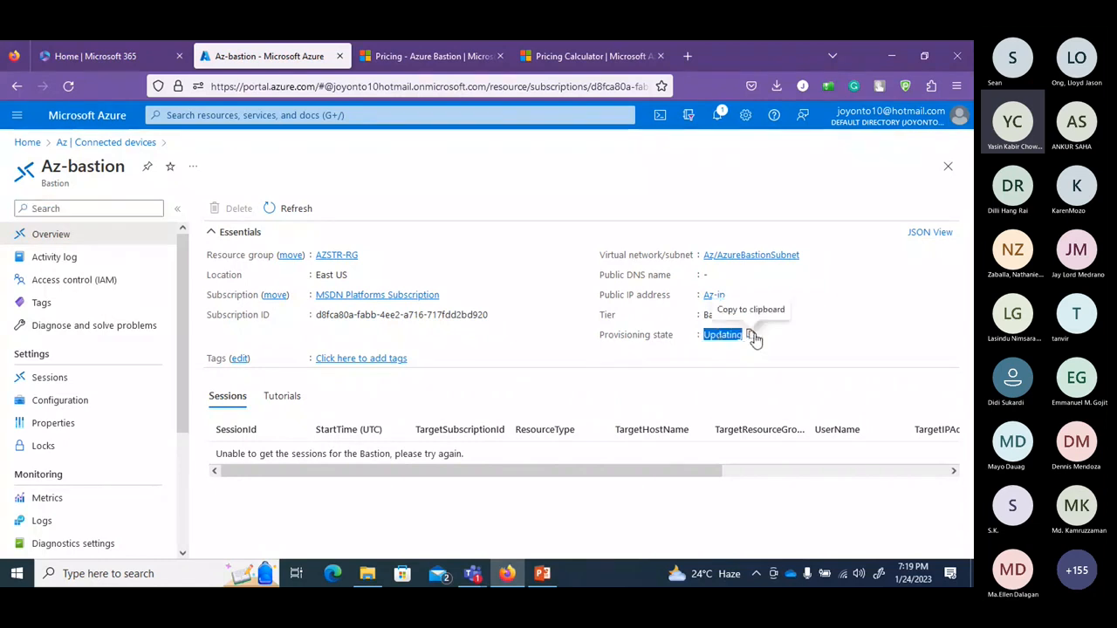
pyautogui.click(810, 311)
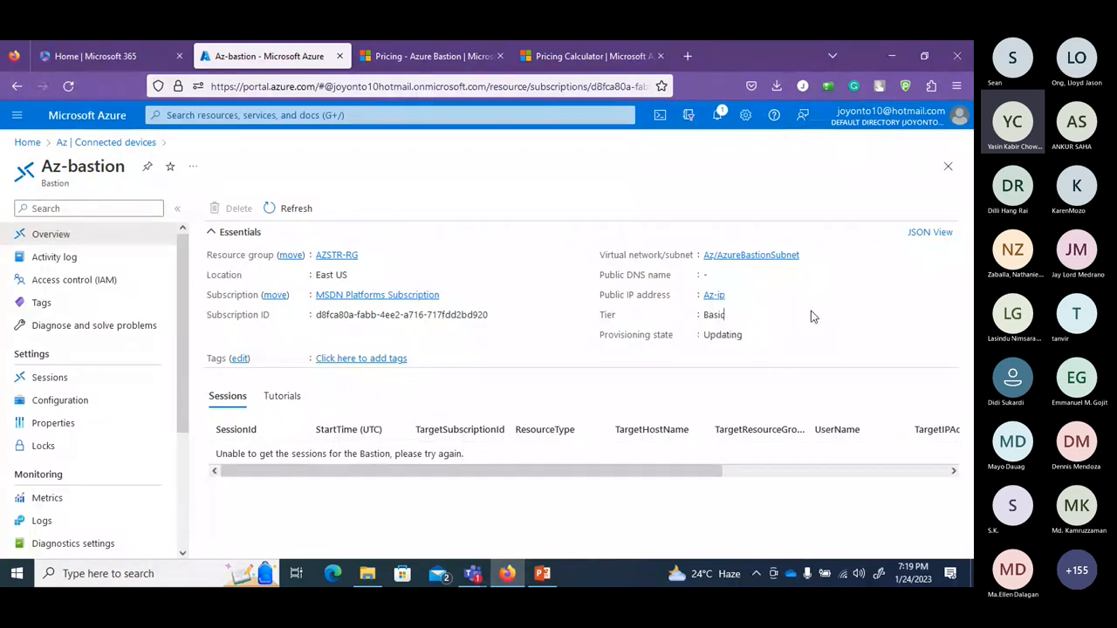
pyautogui.doubleClick(722, 334)
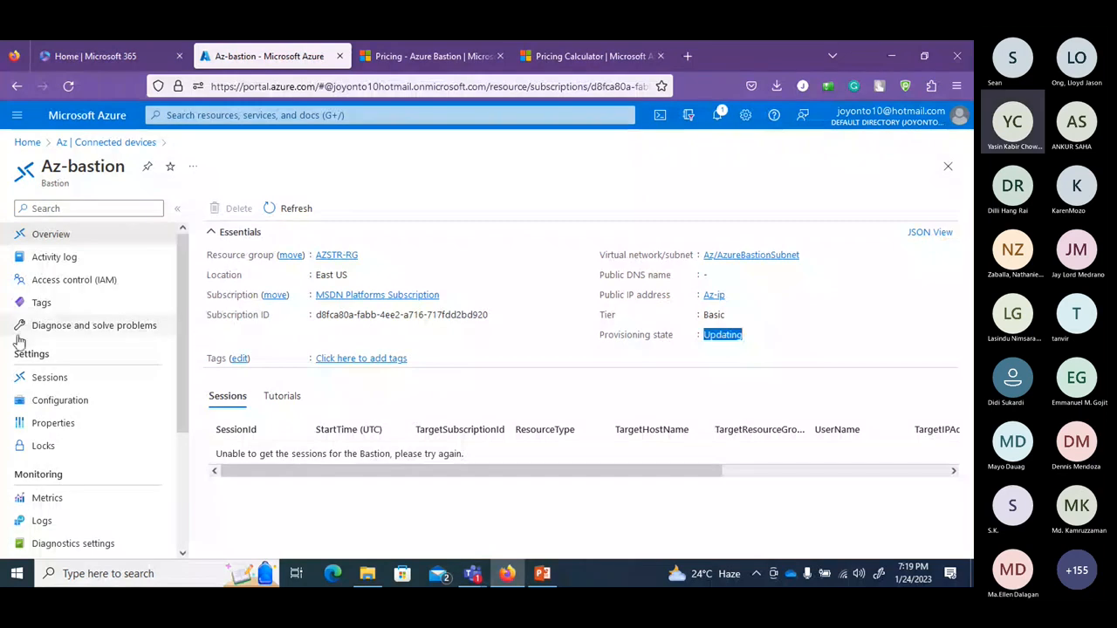
pyautogui.click(74, 144)
pyautogui.click(29, 142)
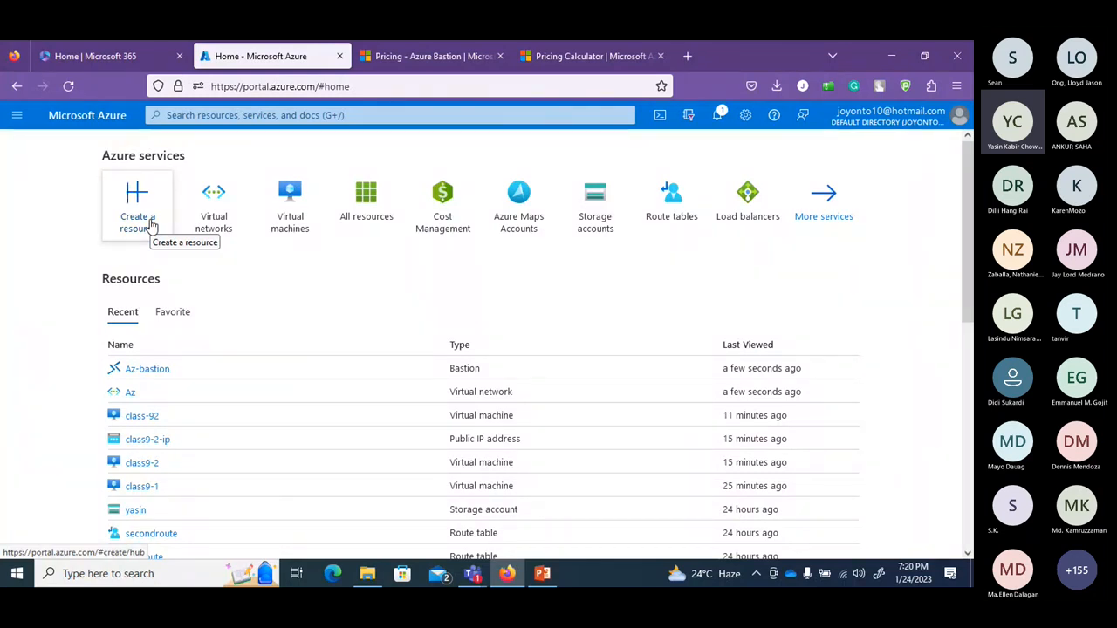
pyautogui.click(282, 209)
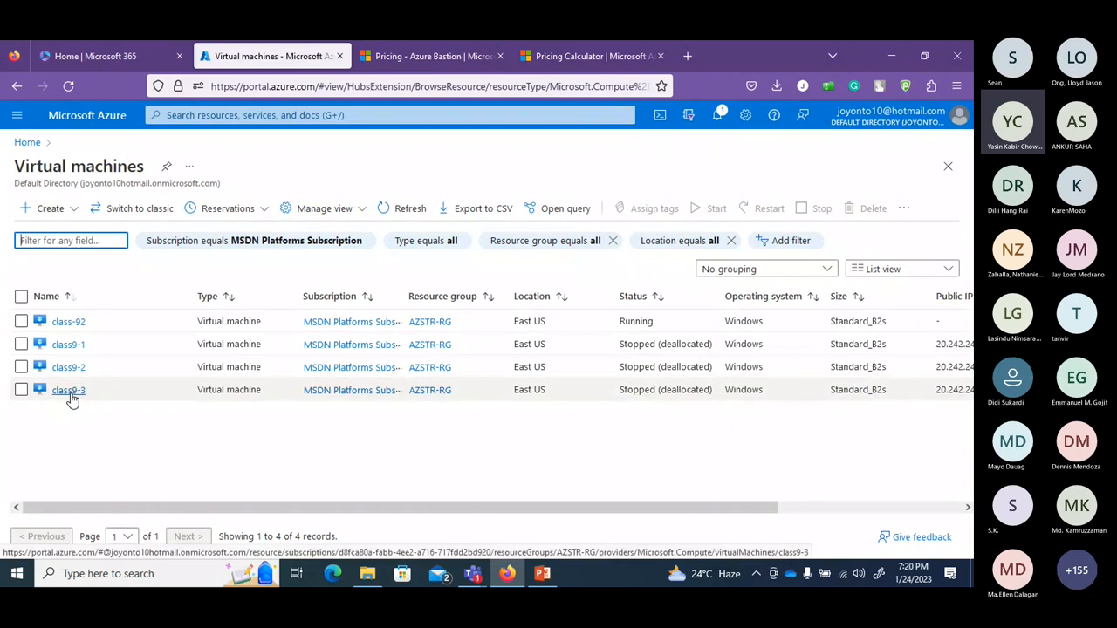
pyautogui.click(77, 322)
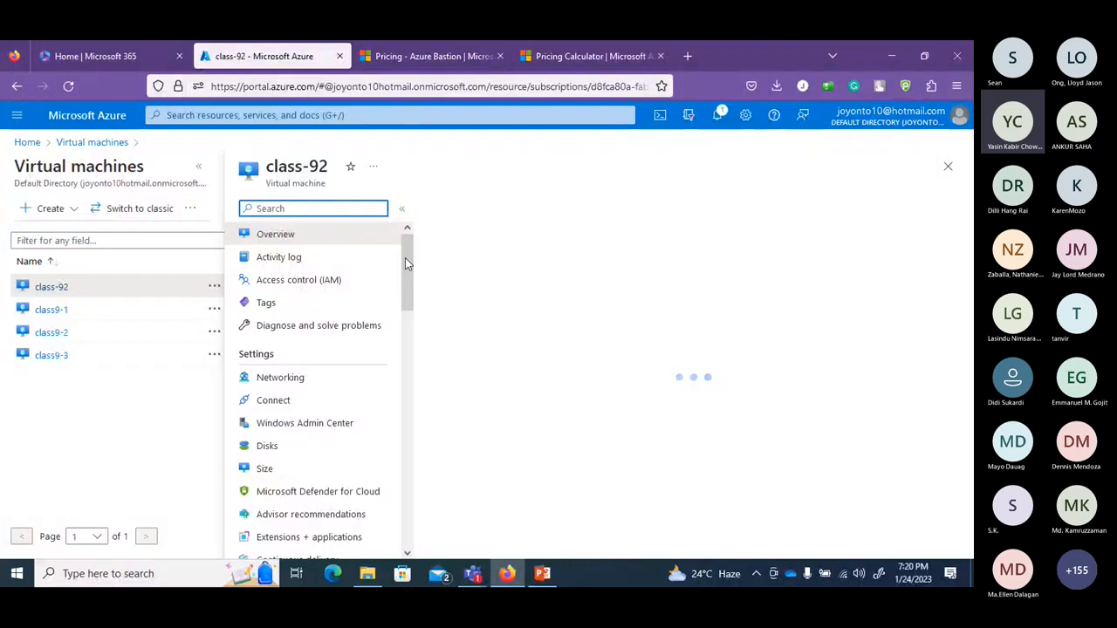
pyautogui.moveTo(405, 257); pyautogui.dragTo(406, 264)
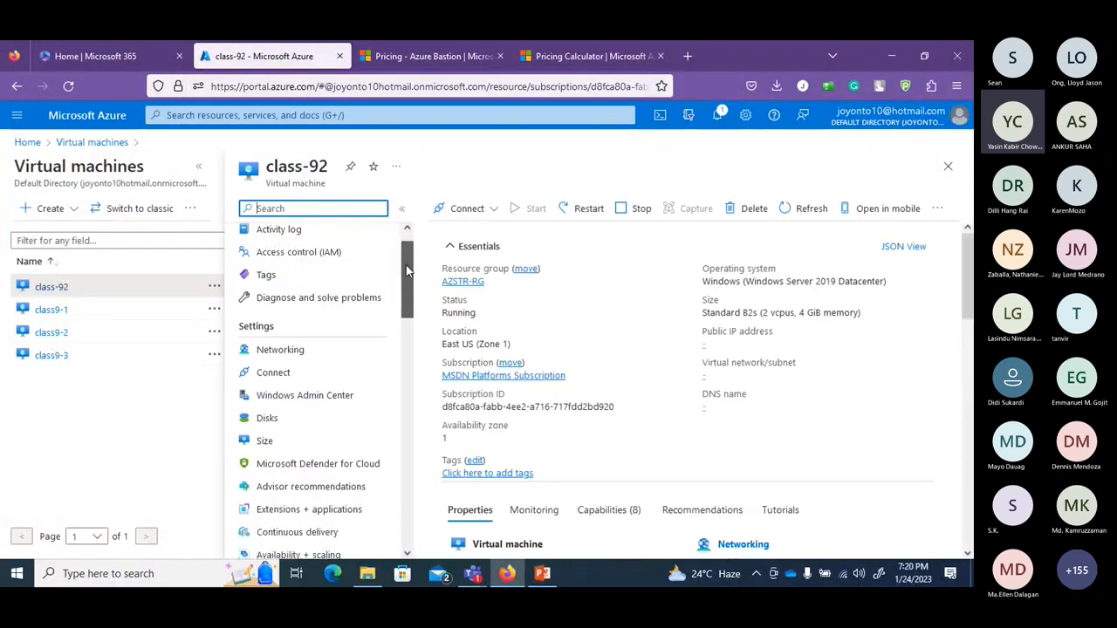
pyautogui.click(281, 374)
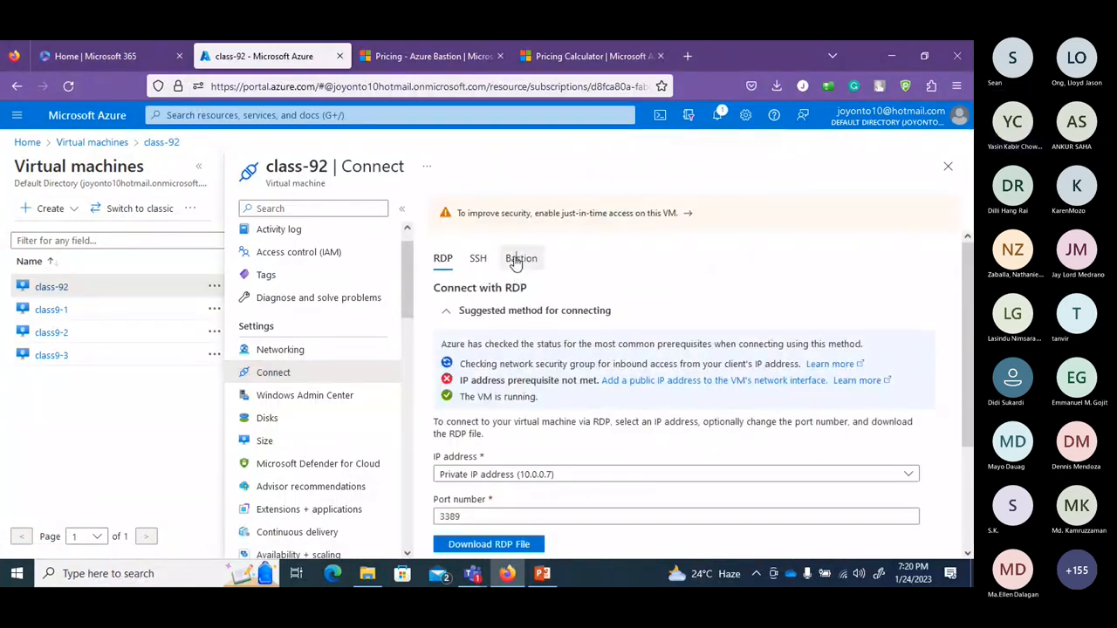
pyautogui.click(519, 260)
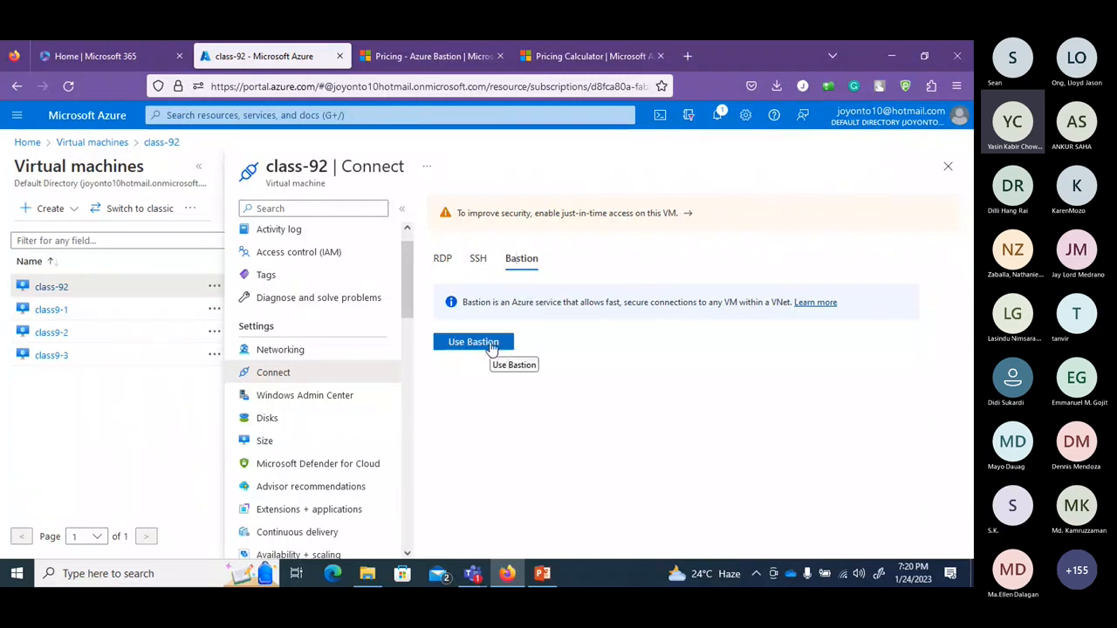
pyautogui.click(489, 345)
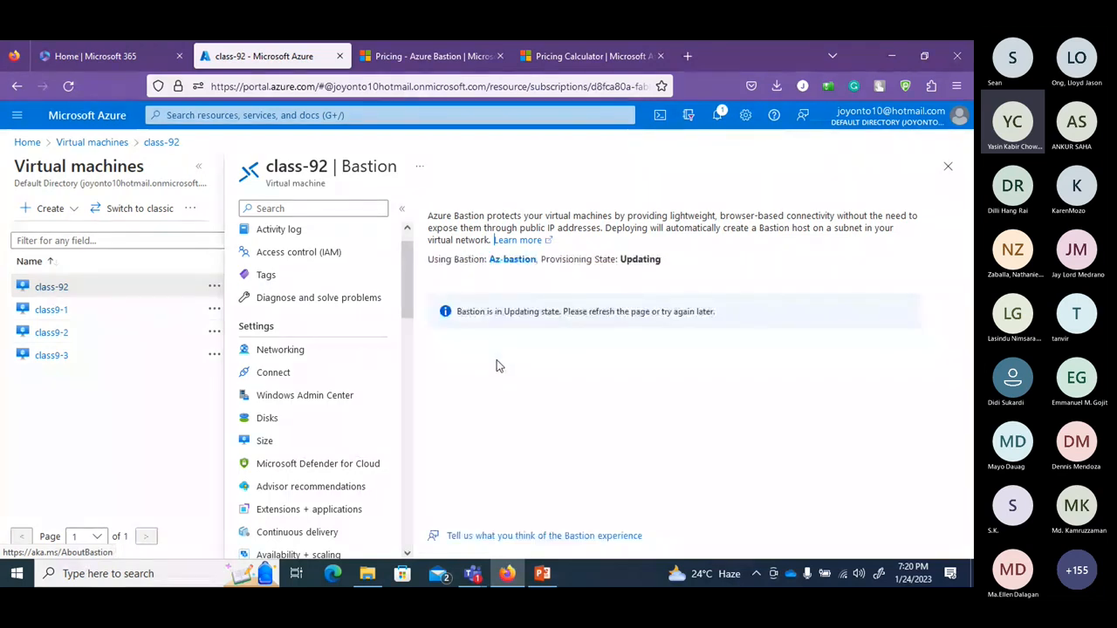
pyautogui.click(948, 166)
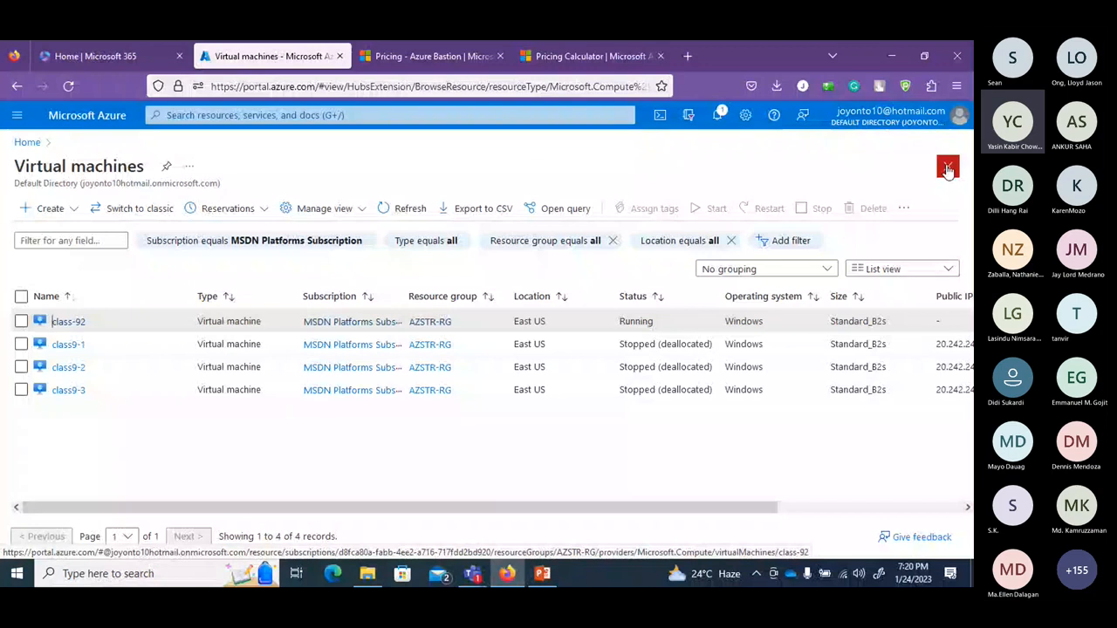
pyautogui.click(947, 167)
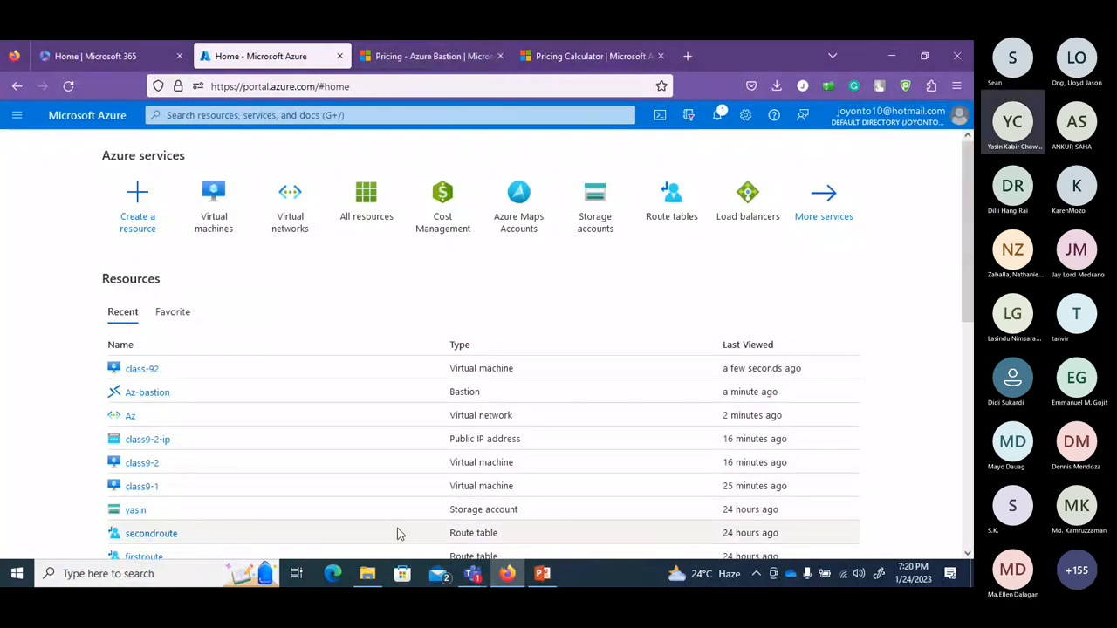
pyautogui.moveTo(472, 574)
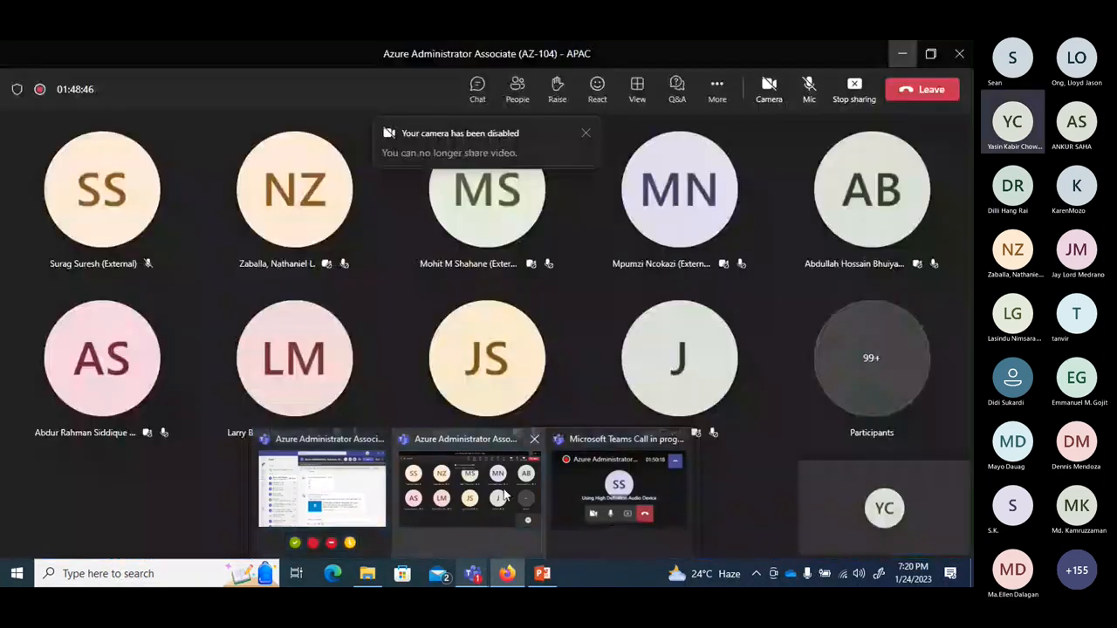
# Stop sharing the screen in the Teams meeting.
pyautogui.click(488, 492)
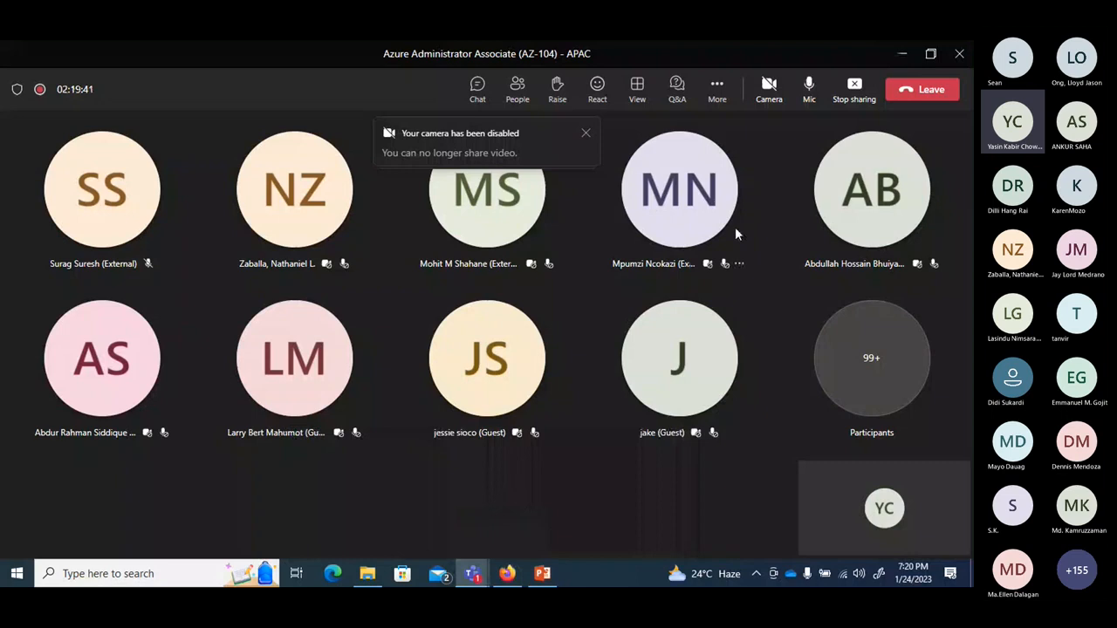
pyautogui.click(852, 97)
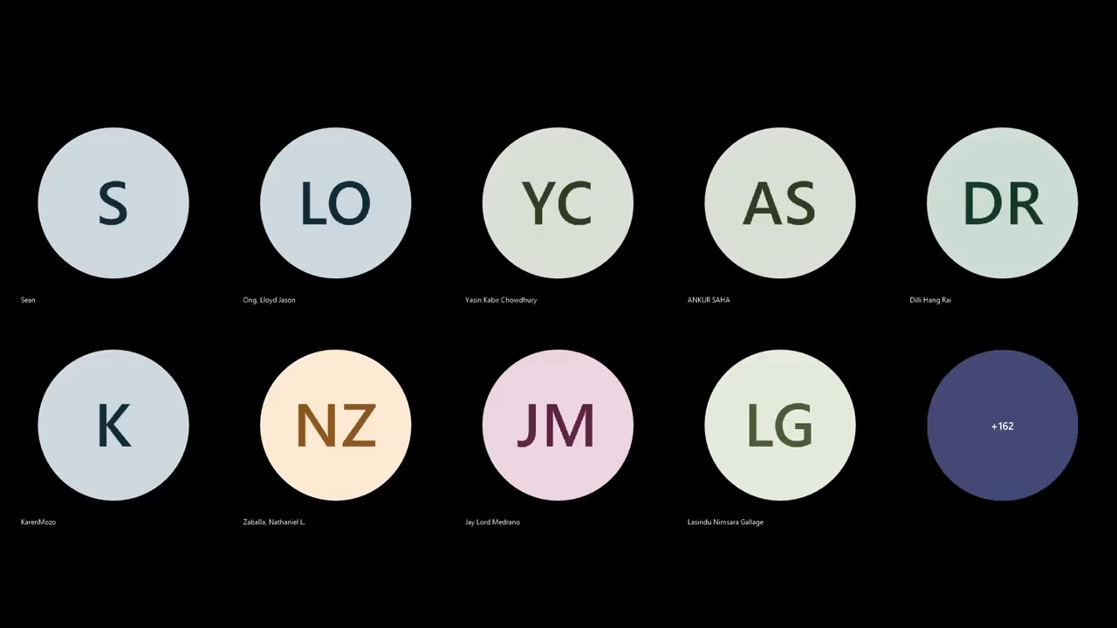